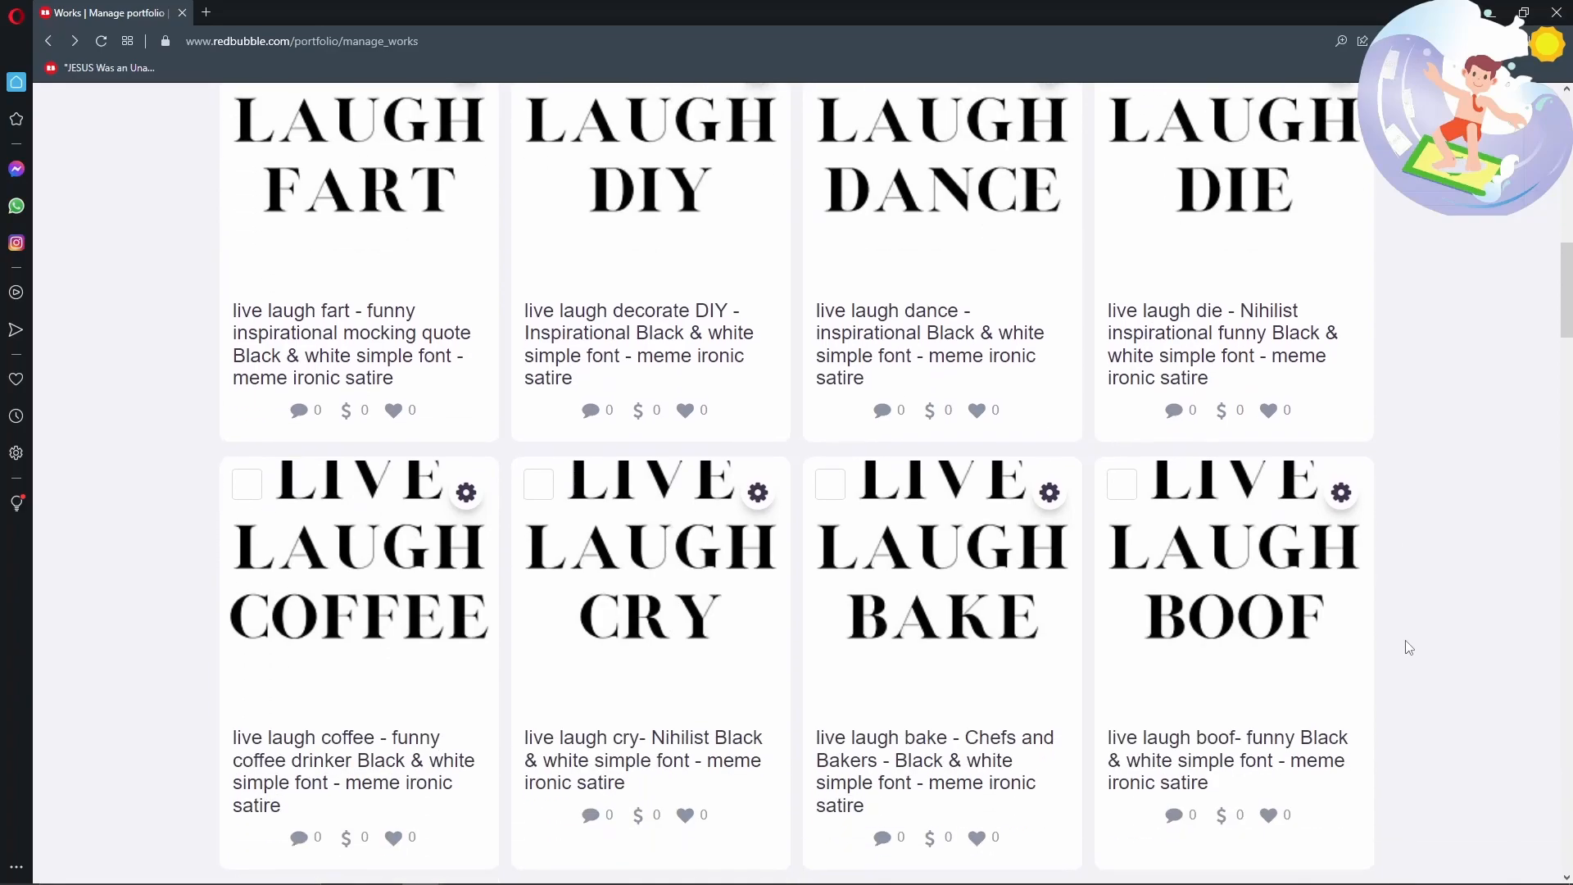
scroll(1408, 647, down, 1)
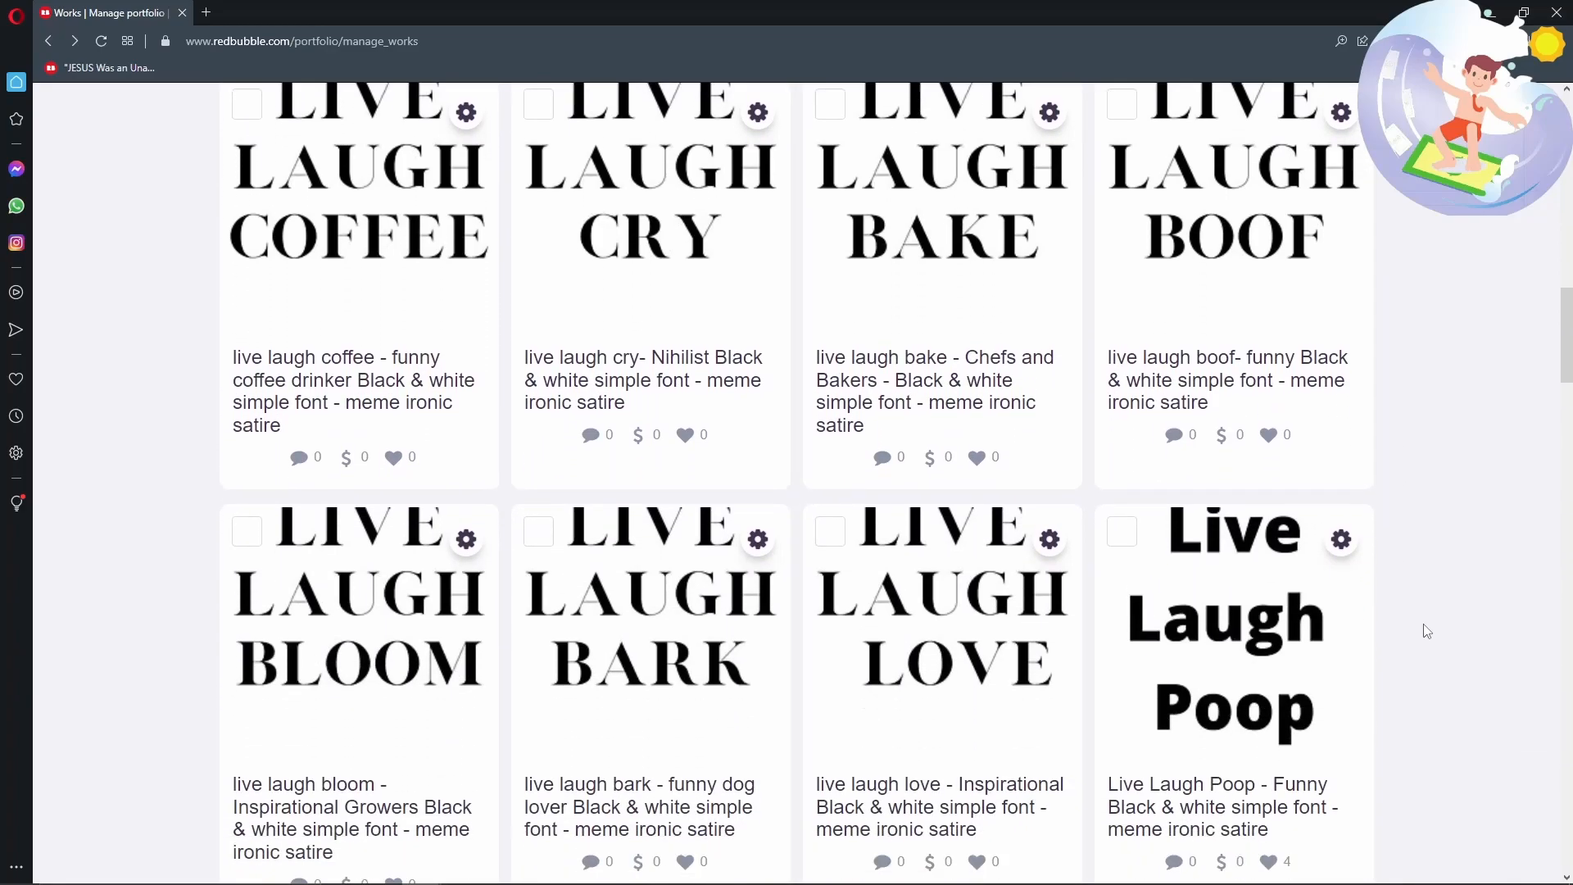
scroll(1427, 631, up, 5)
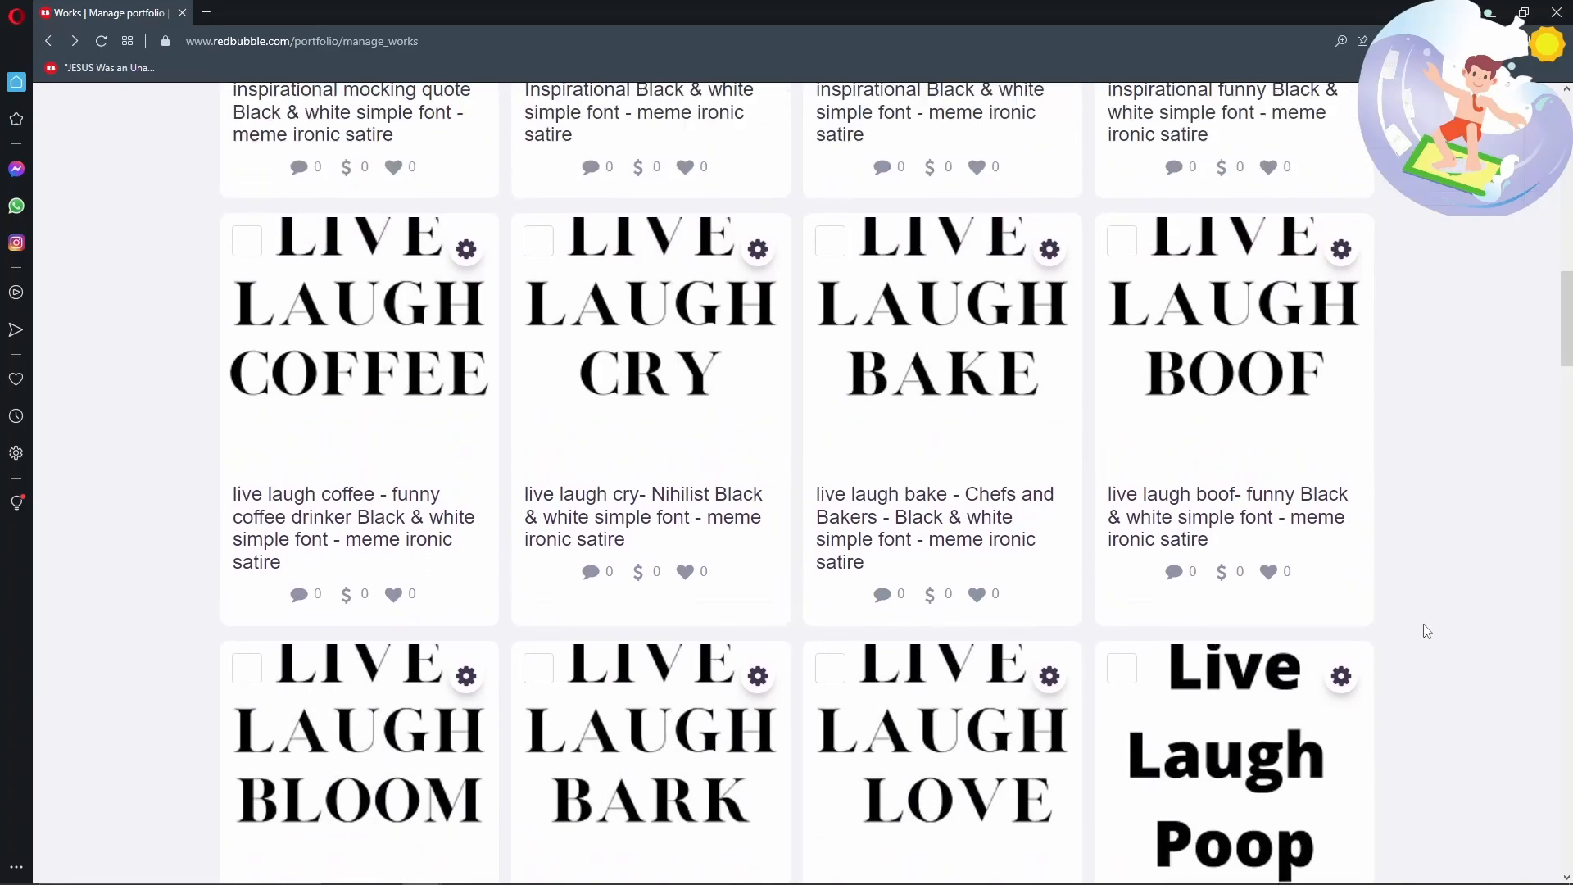
scroll(1426, 631, up, 1)
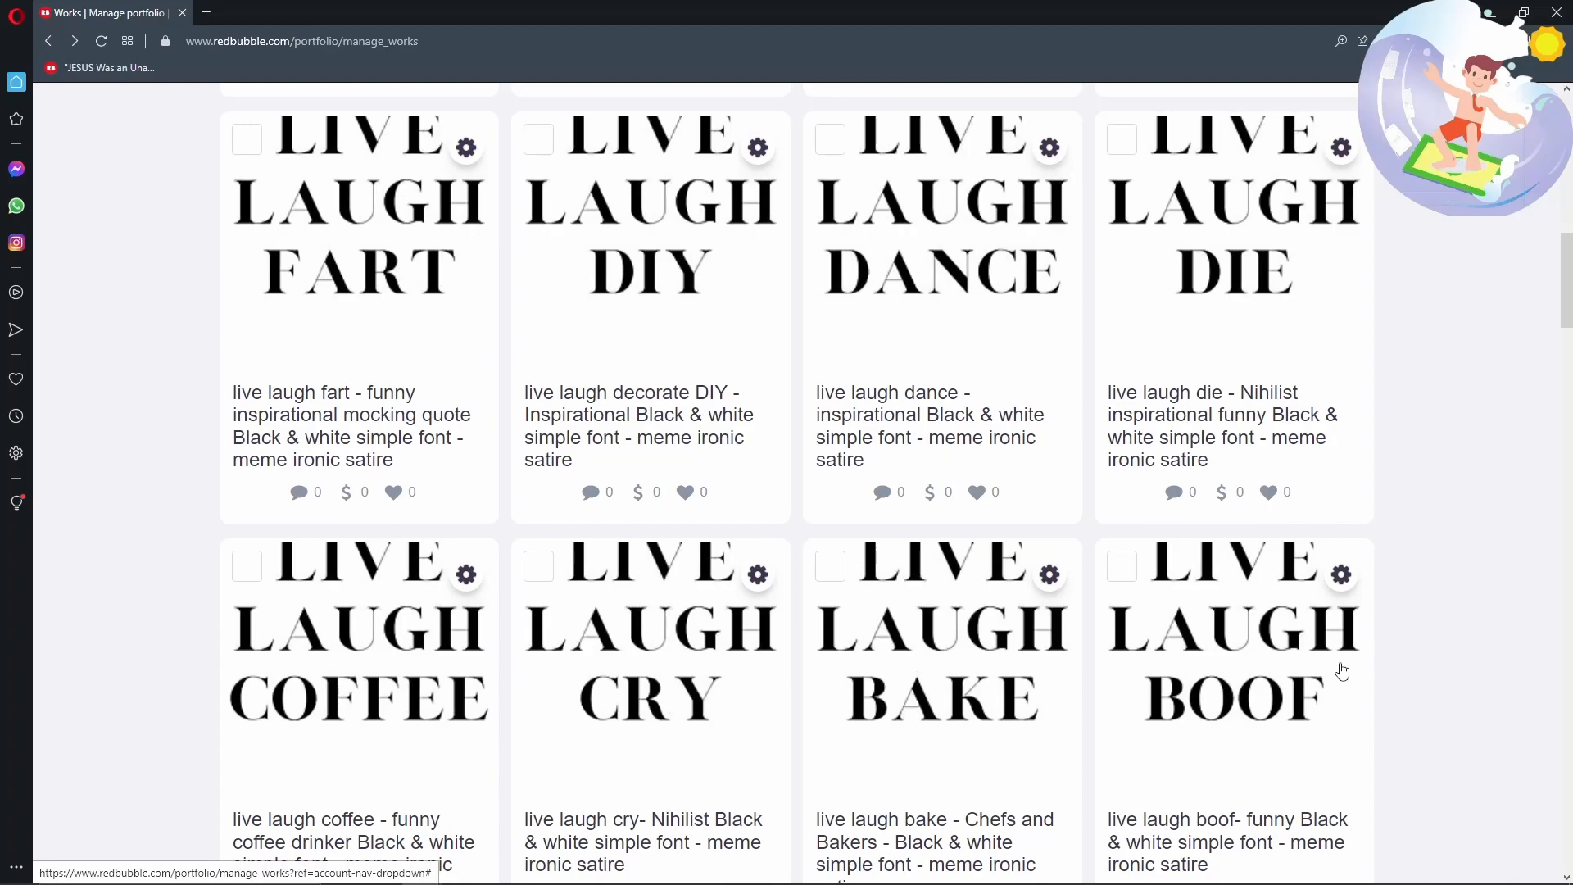
scroll(1343, 672, down, 2)
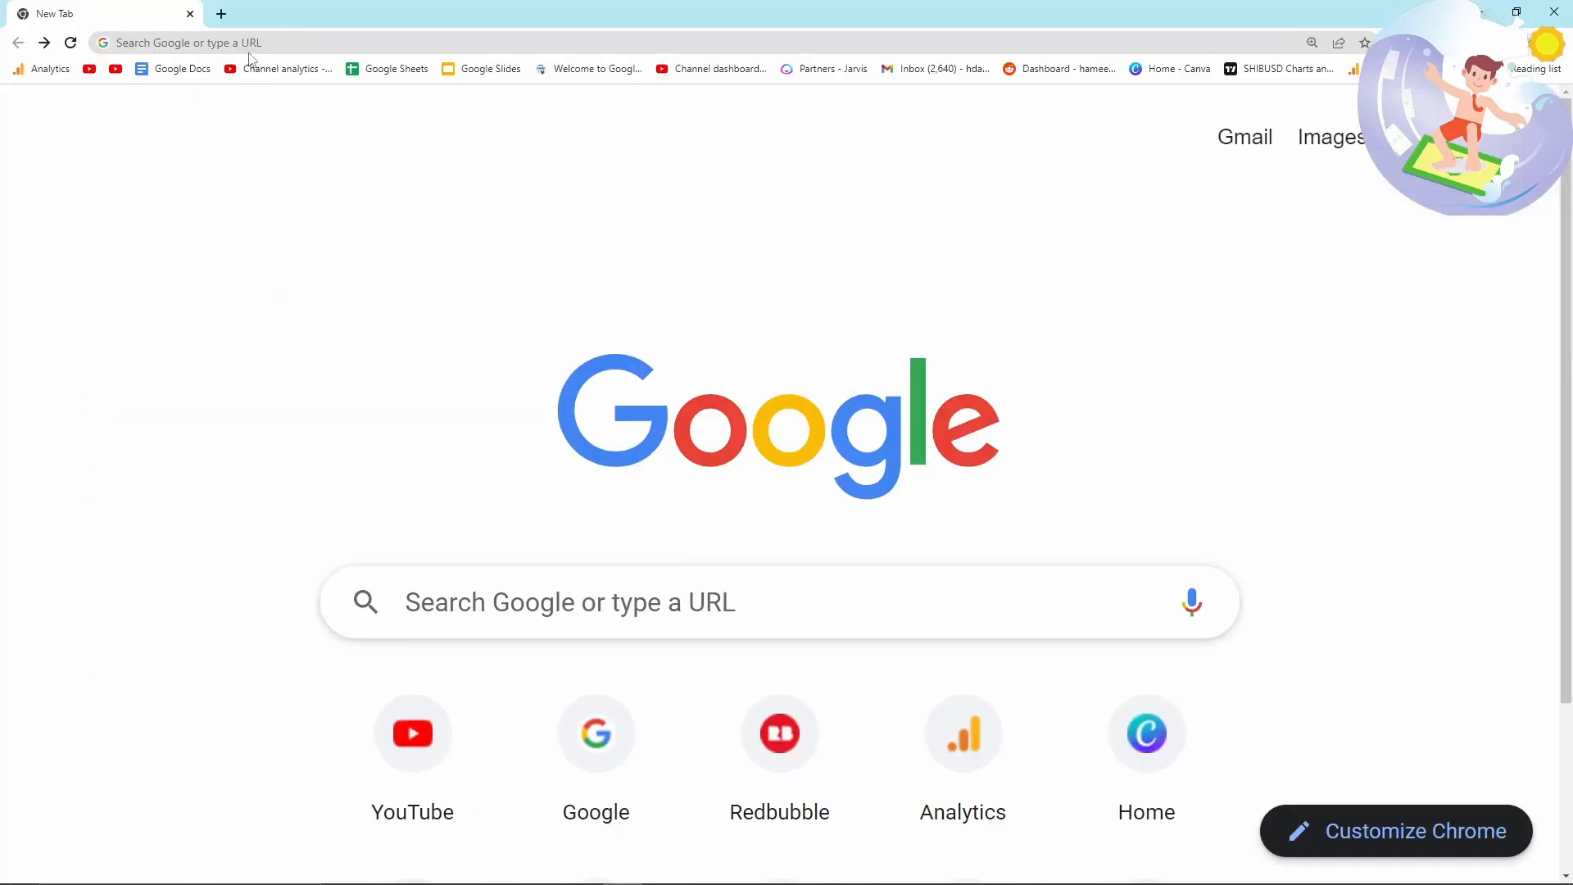
Open keywordtool.io in Chrome and search Google keyword suggestions for "live laugh"
click(251, 44)
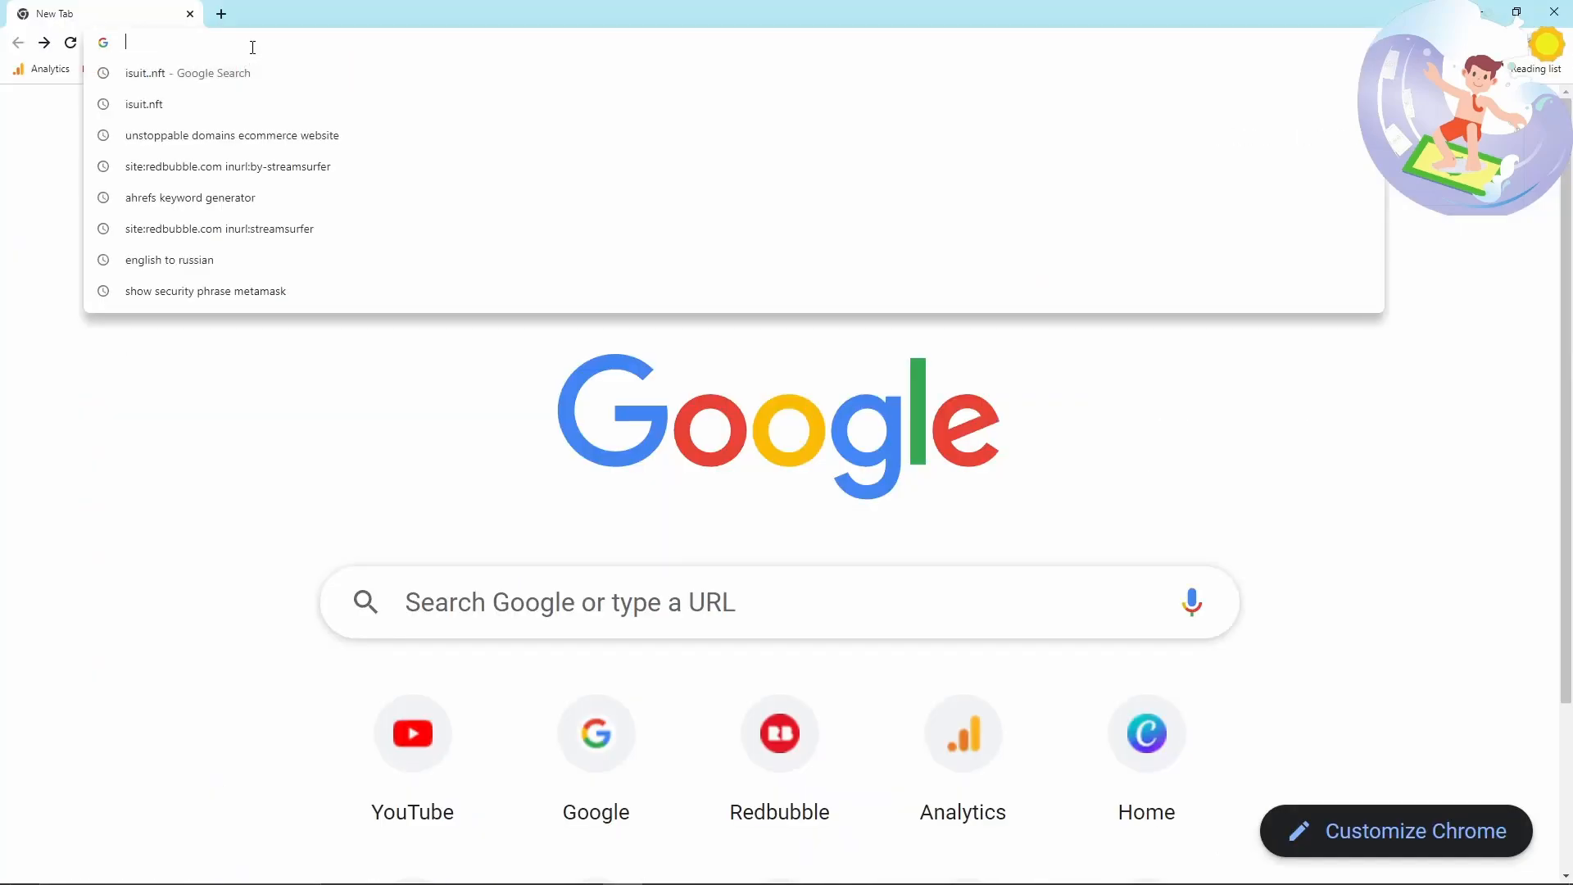
text(keywordtool.io)
key(Return)
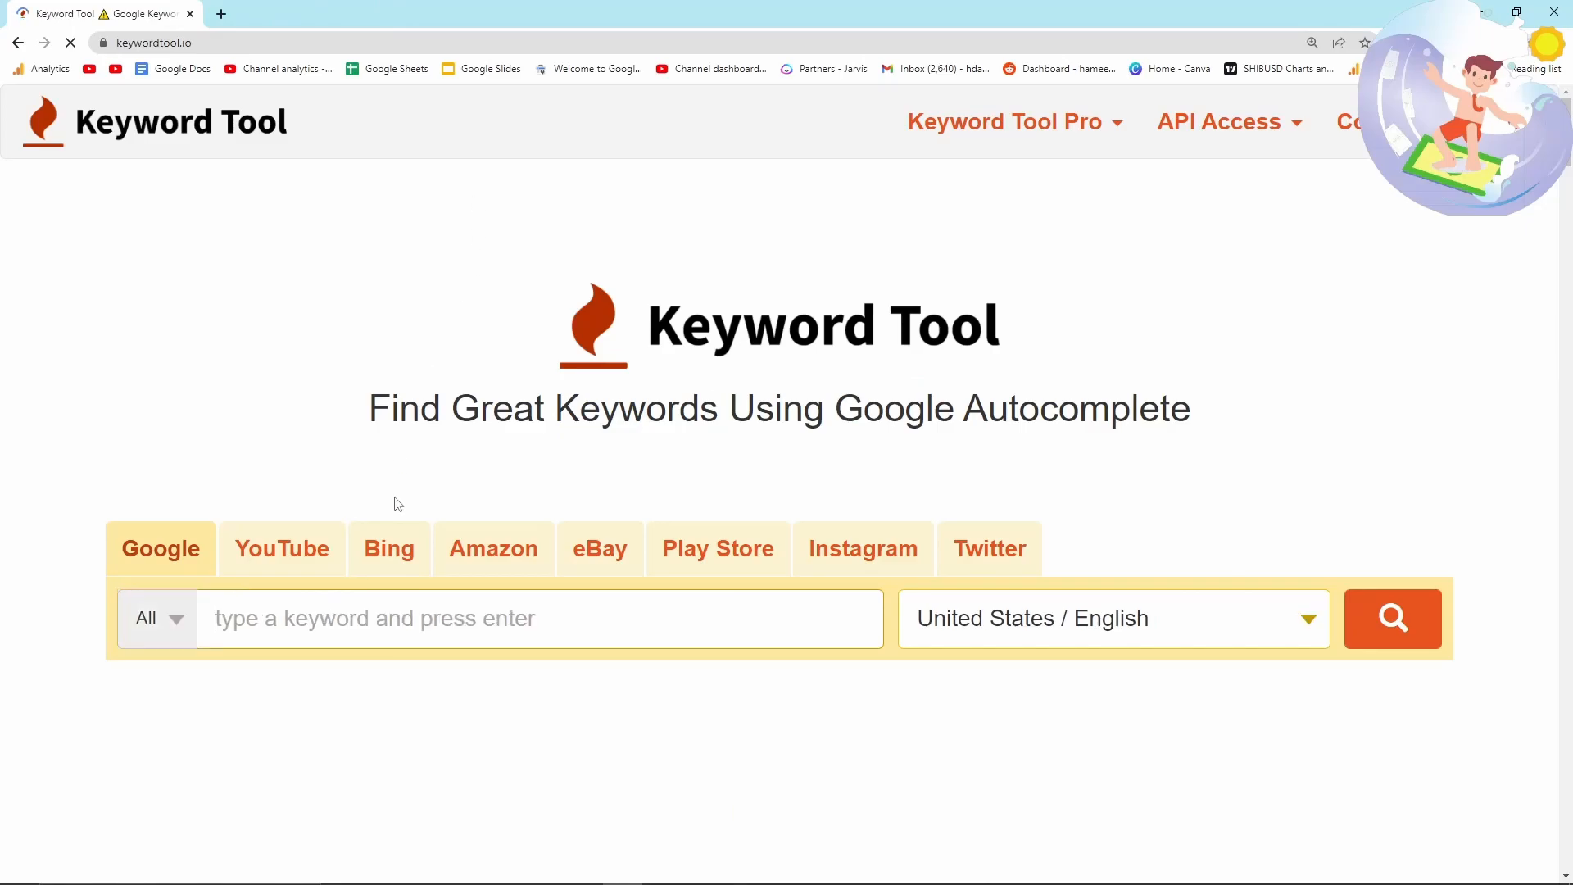
text(live laugh)
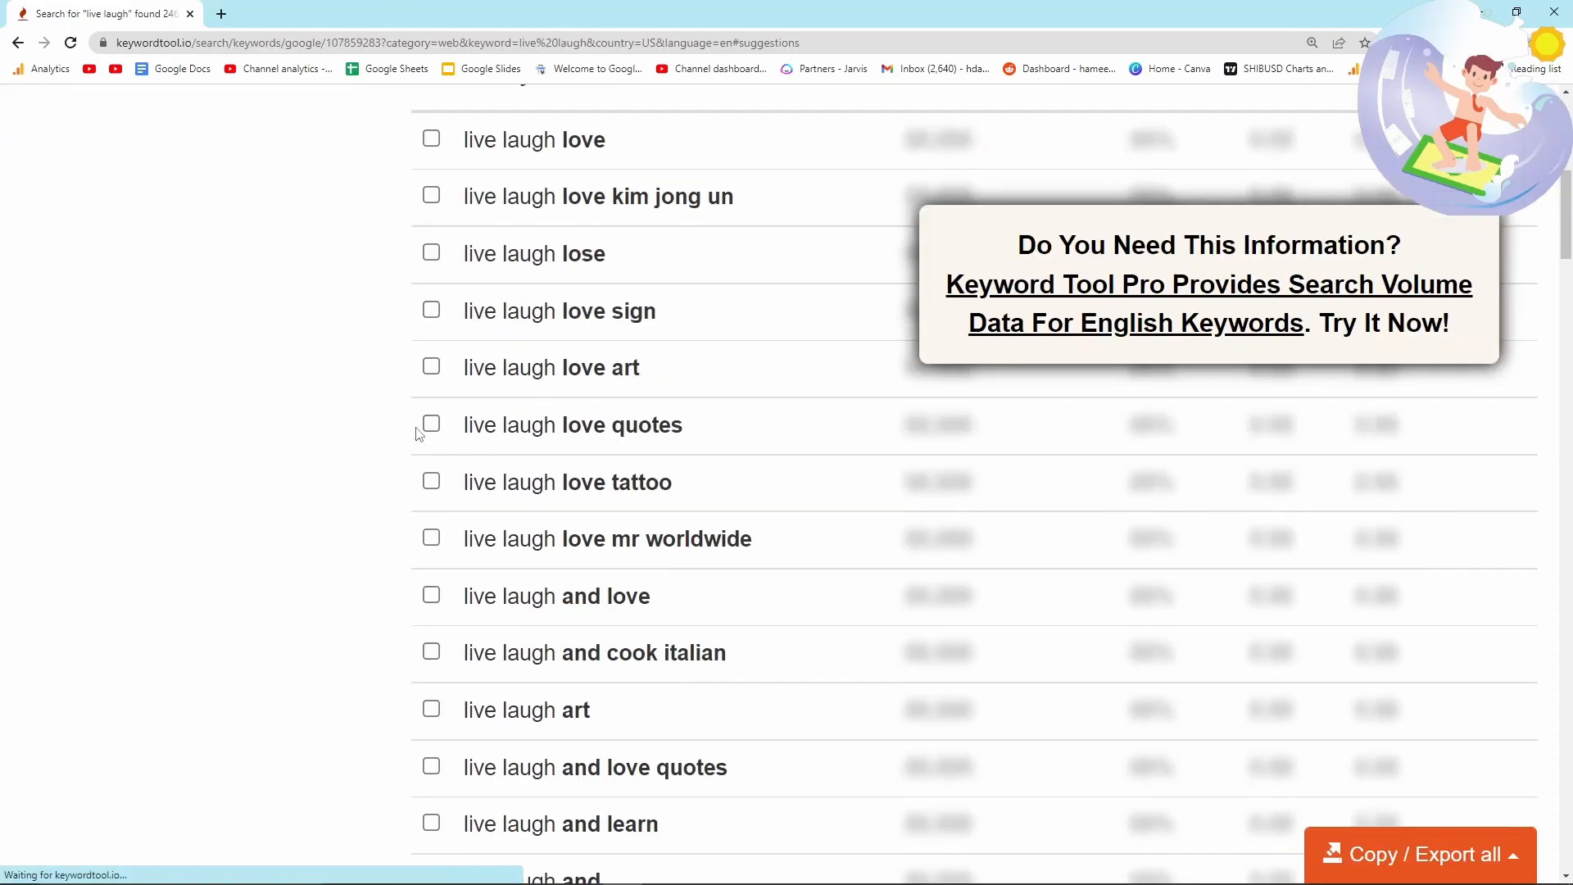
Select the keyword suggestions "live laugh love", "live laugh art" and "live laugh asap" in the results list
scroll(446, 144, down, 1)
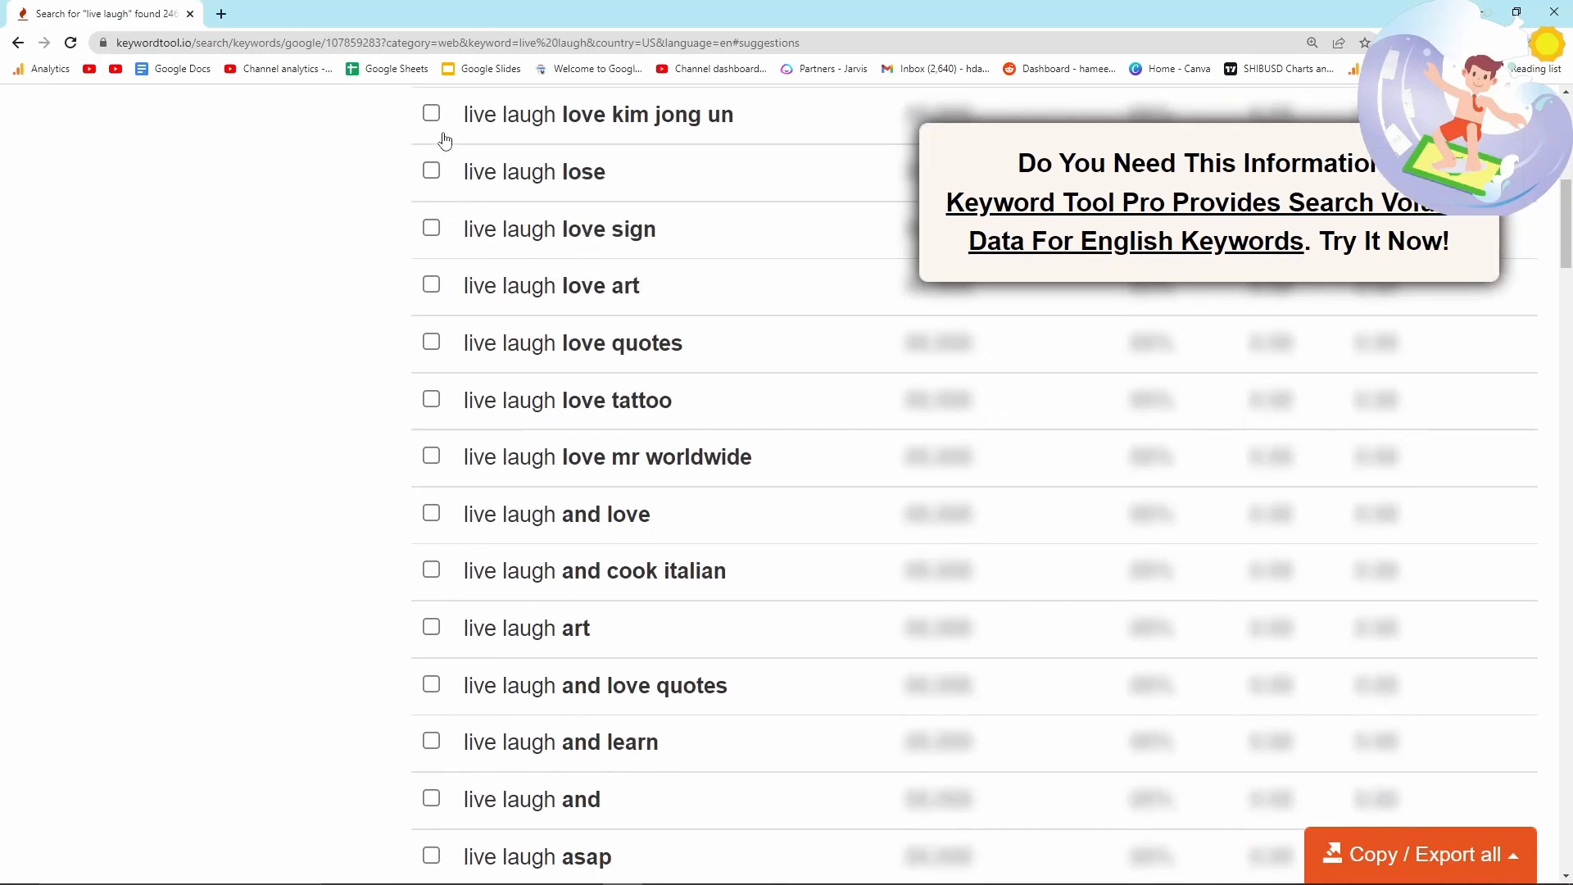
scroll(449, 216, up, 2)
click(432, 219)
scroll(453, 398, down, 3)
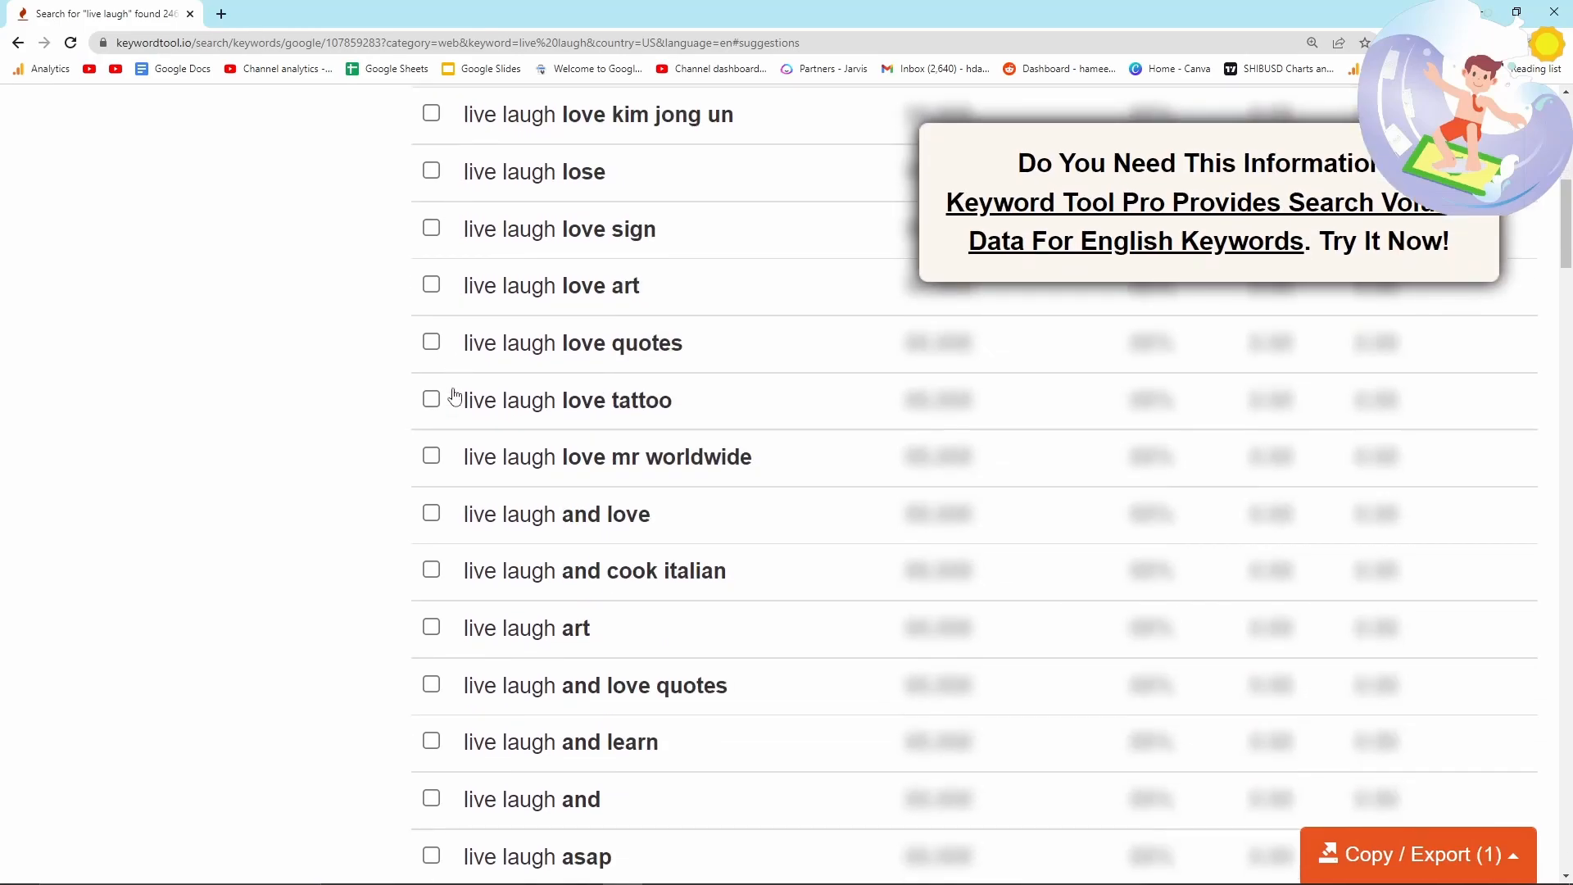
scroll(428, 529, down, 1)
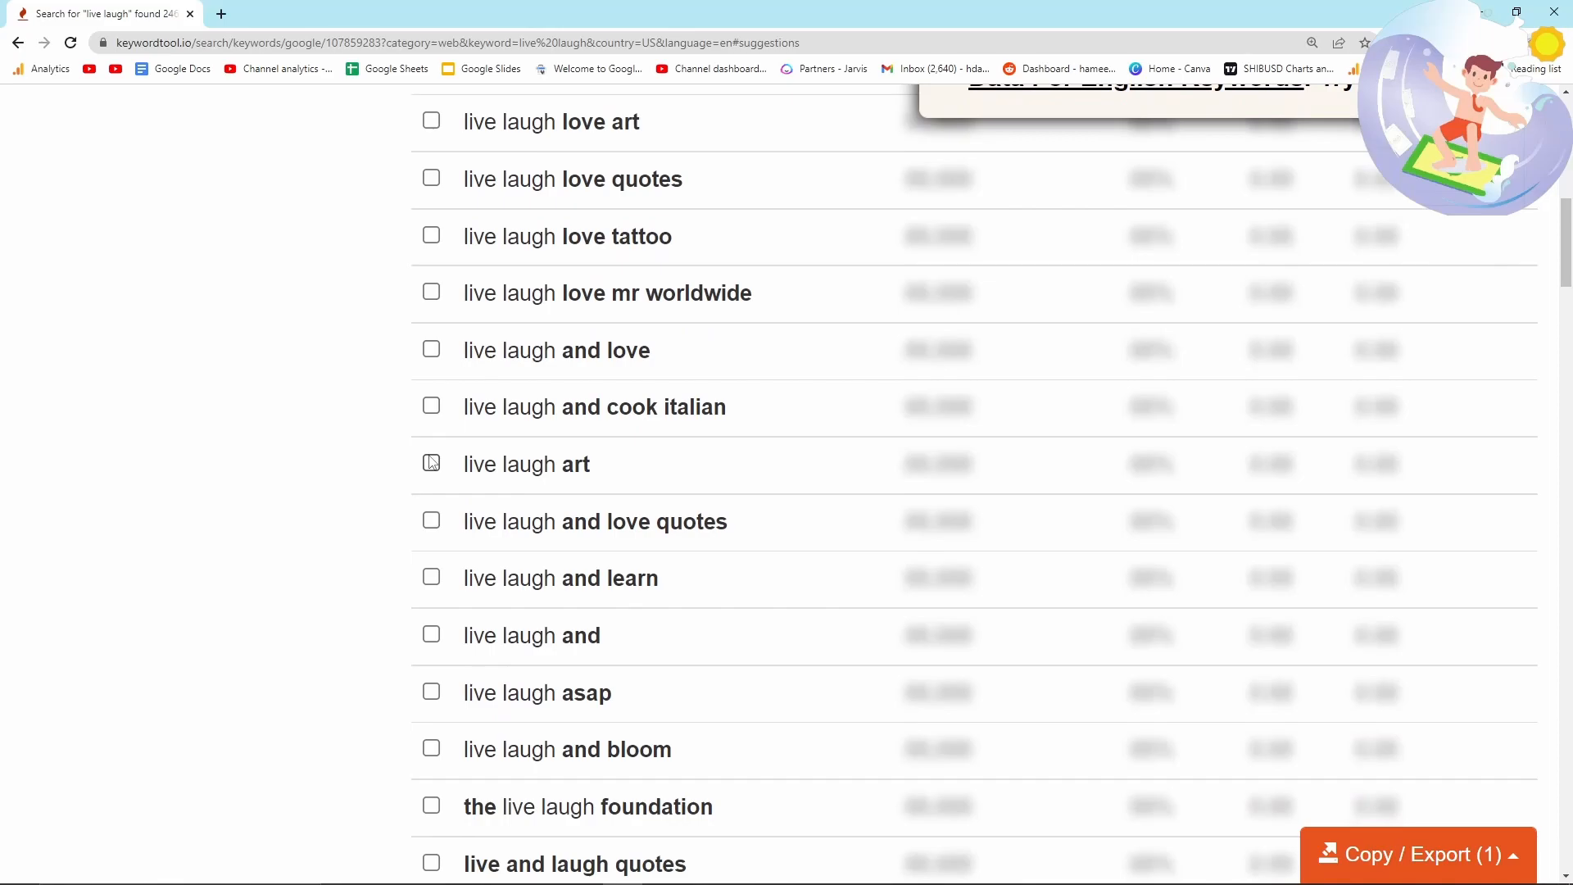
click(431, 461)
scroll(429, 469, down, 1)
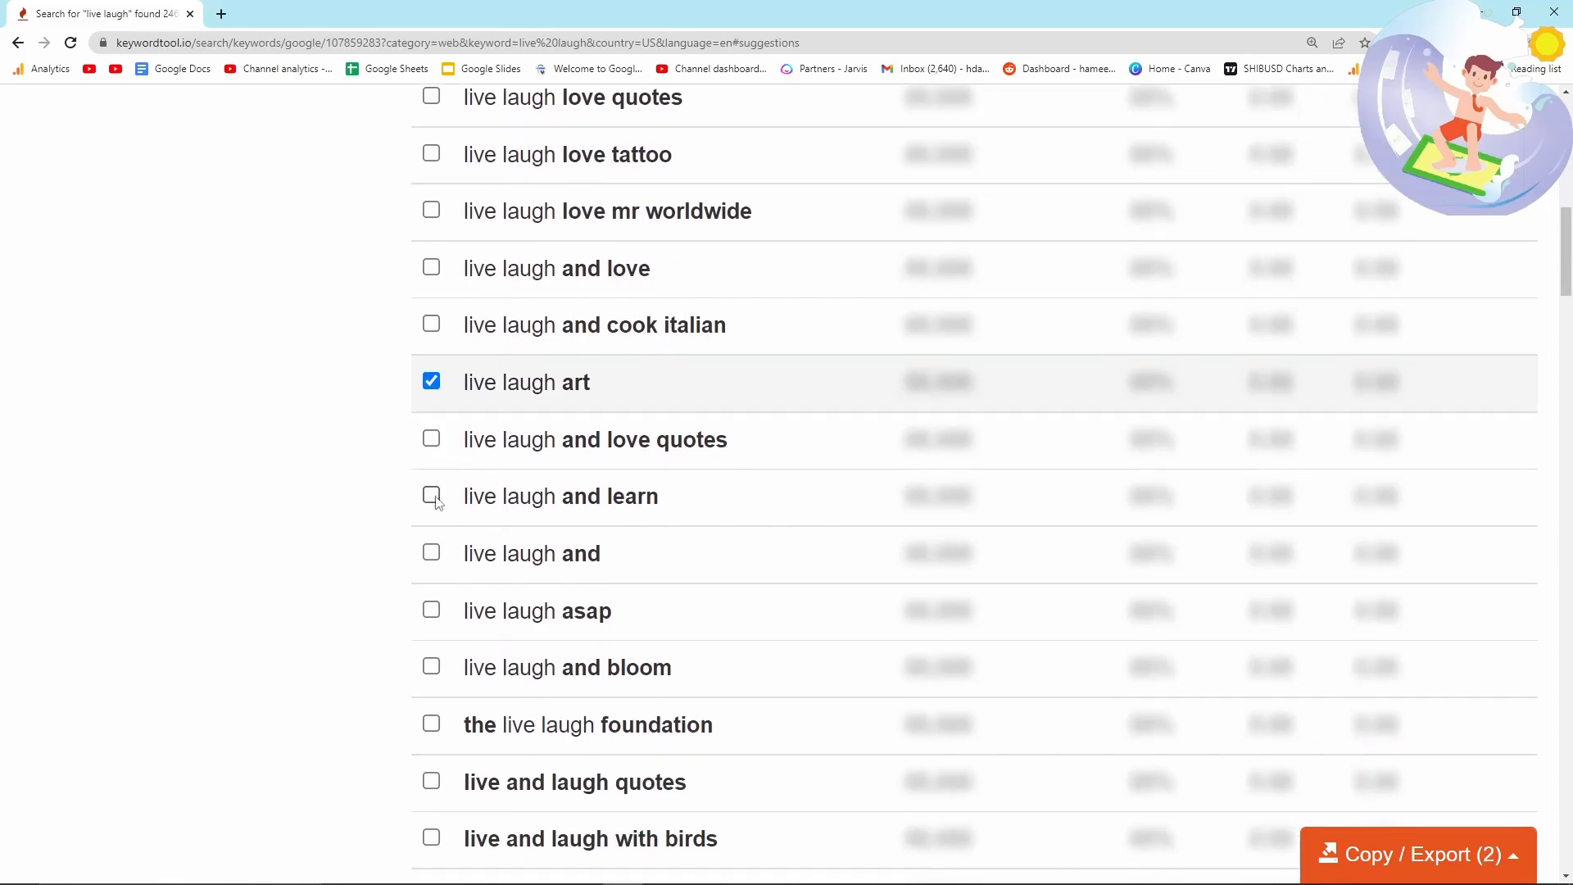
scroll(436, 499, down, 1)
click(432, 528)
Add the suggestions "live laugh bark", "bloom", "boof", "bake" and "bid" to the keyword selection
scroll(443, 540, down, 2)
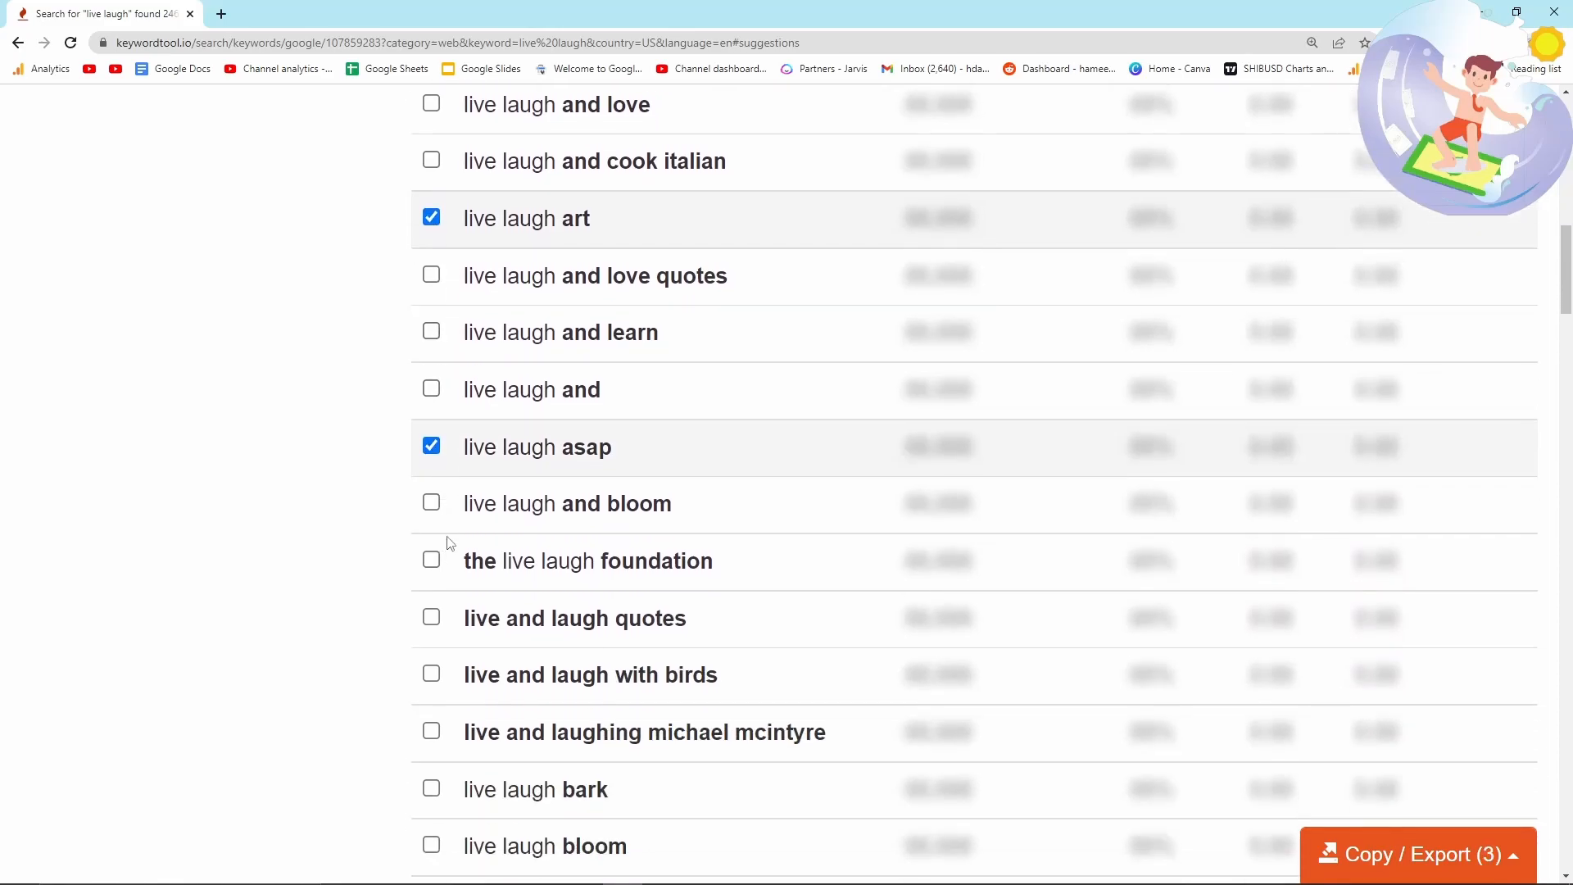
scroll(436, 537, down, 1)
click(431, 625)
click(431, 682)
scroll(443, 705, down, 2)
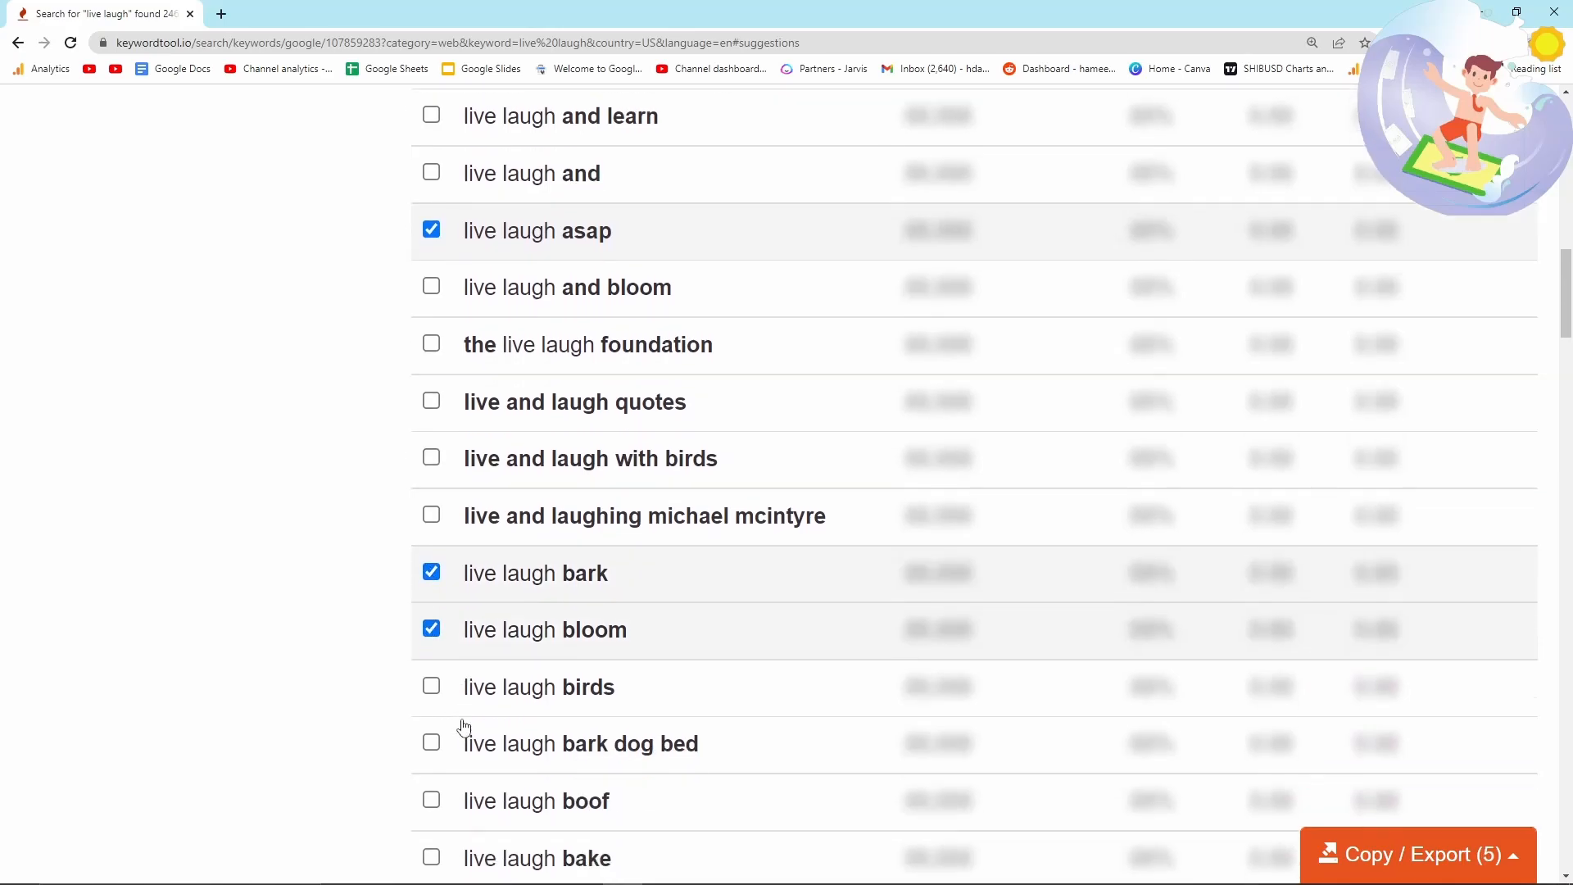
click(431, 690)
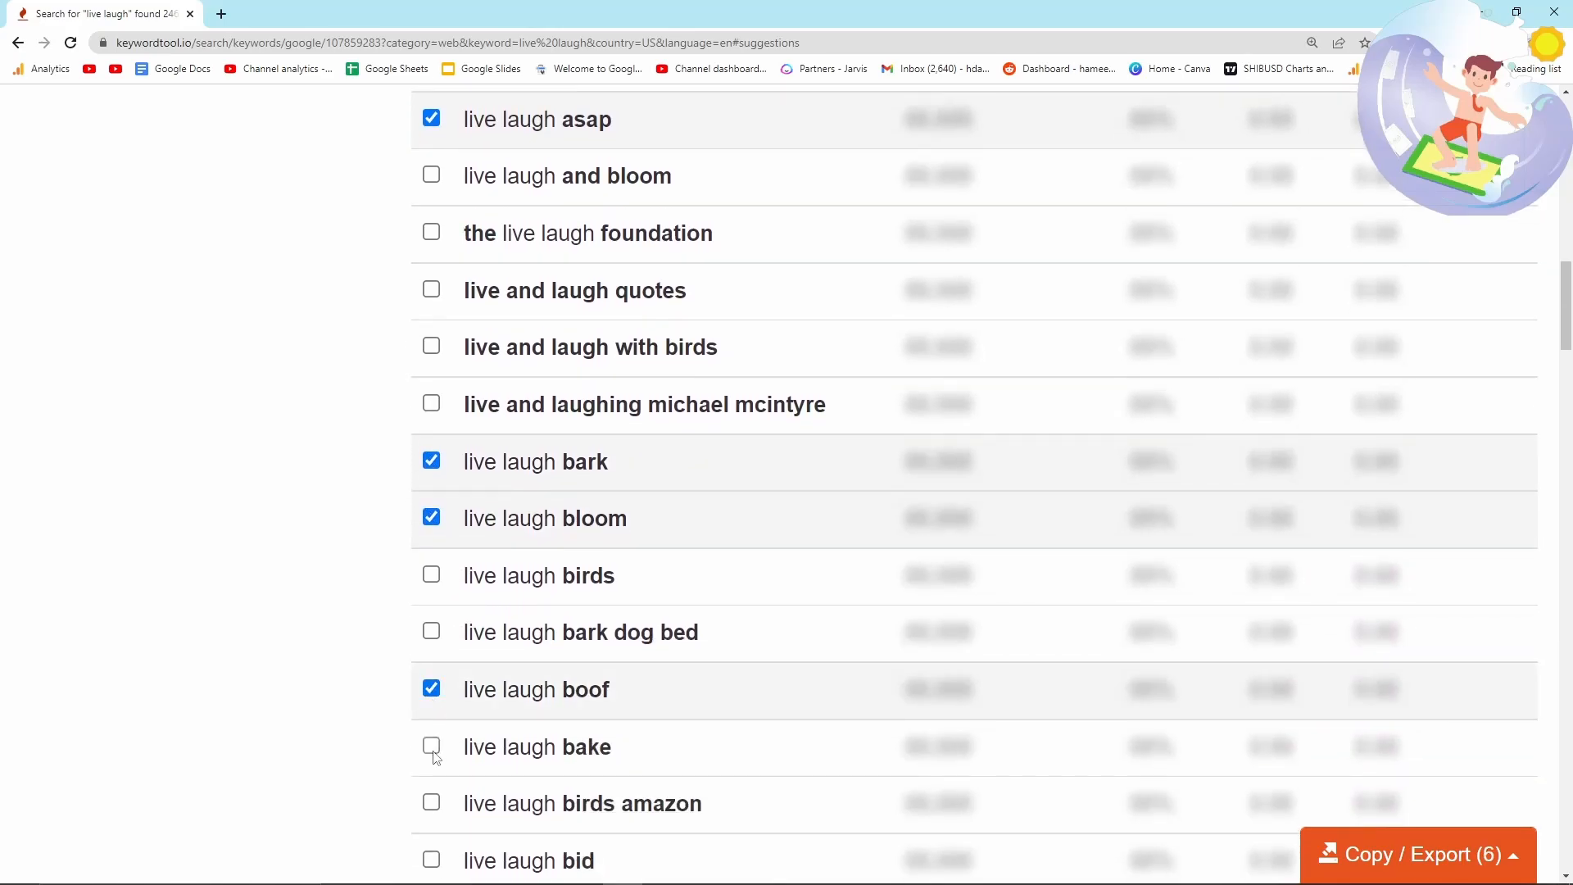
click(433, 748)
scroll(442, 746, down, 2)
click(431, 697)
scroll(434, 697, down, 2)
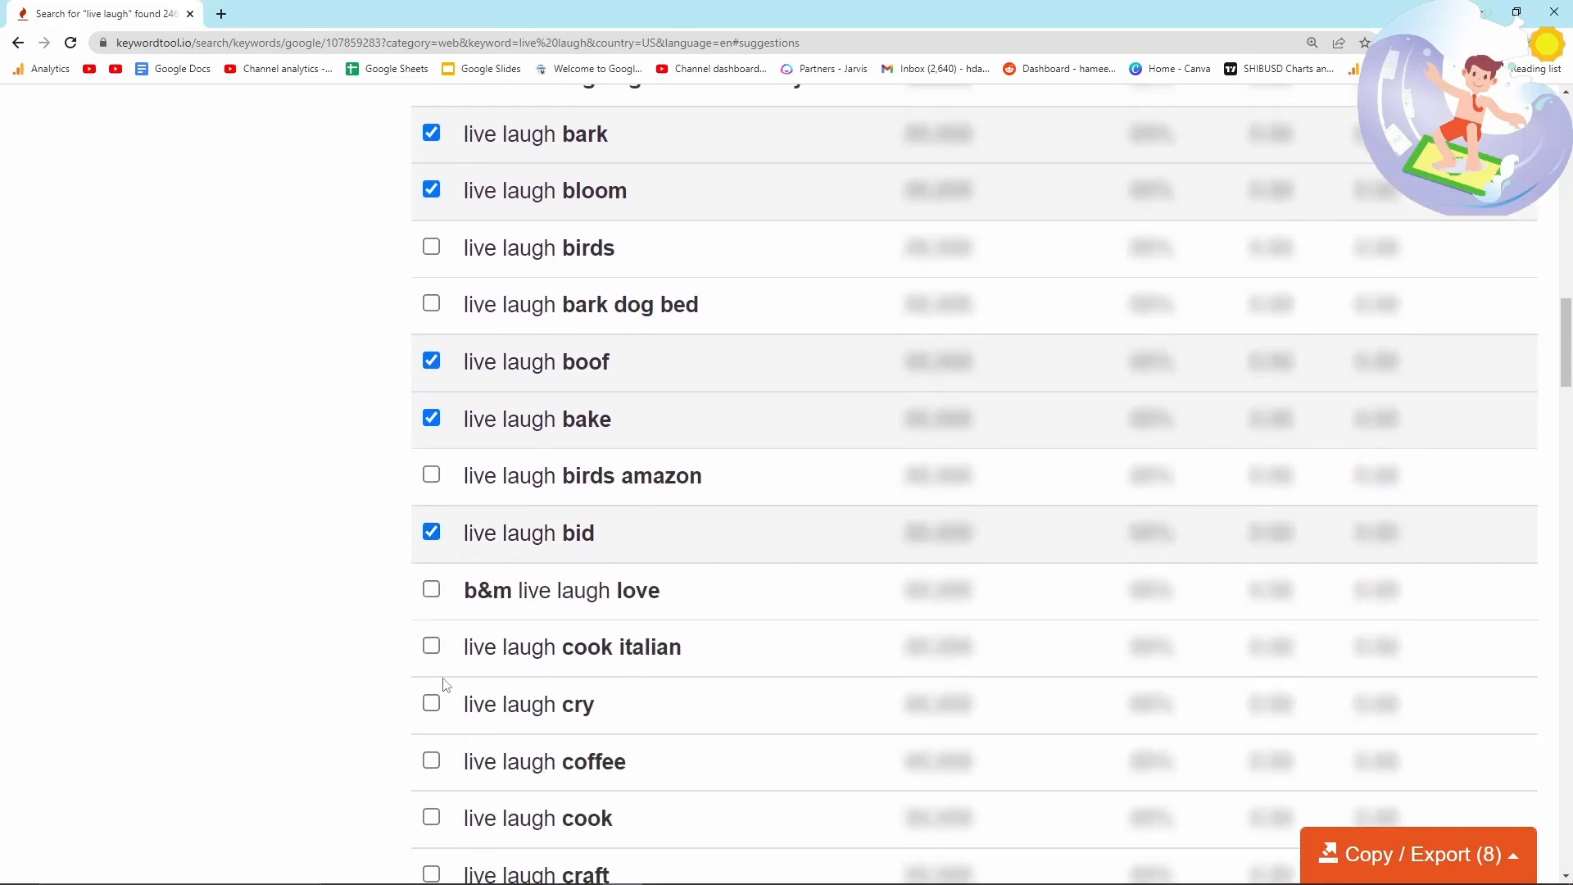
Add the suggestions "live laugh cook italian", "cry", "coffee", "craft" and "cafe" to the keyword selection
click(432, 647)
scroll(439, 648, down, 2)
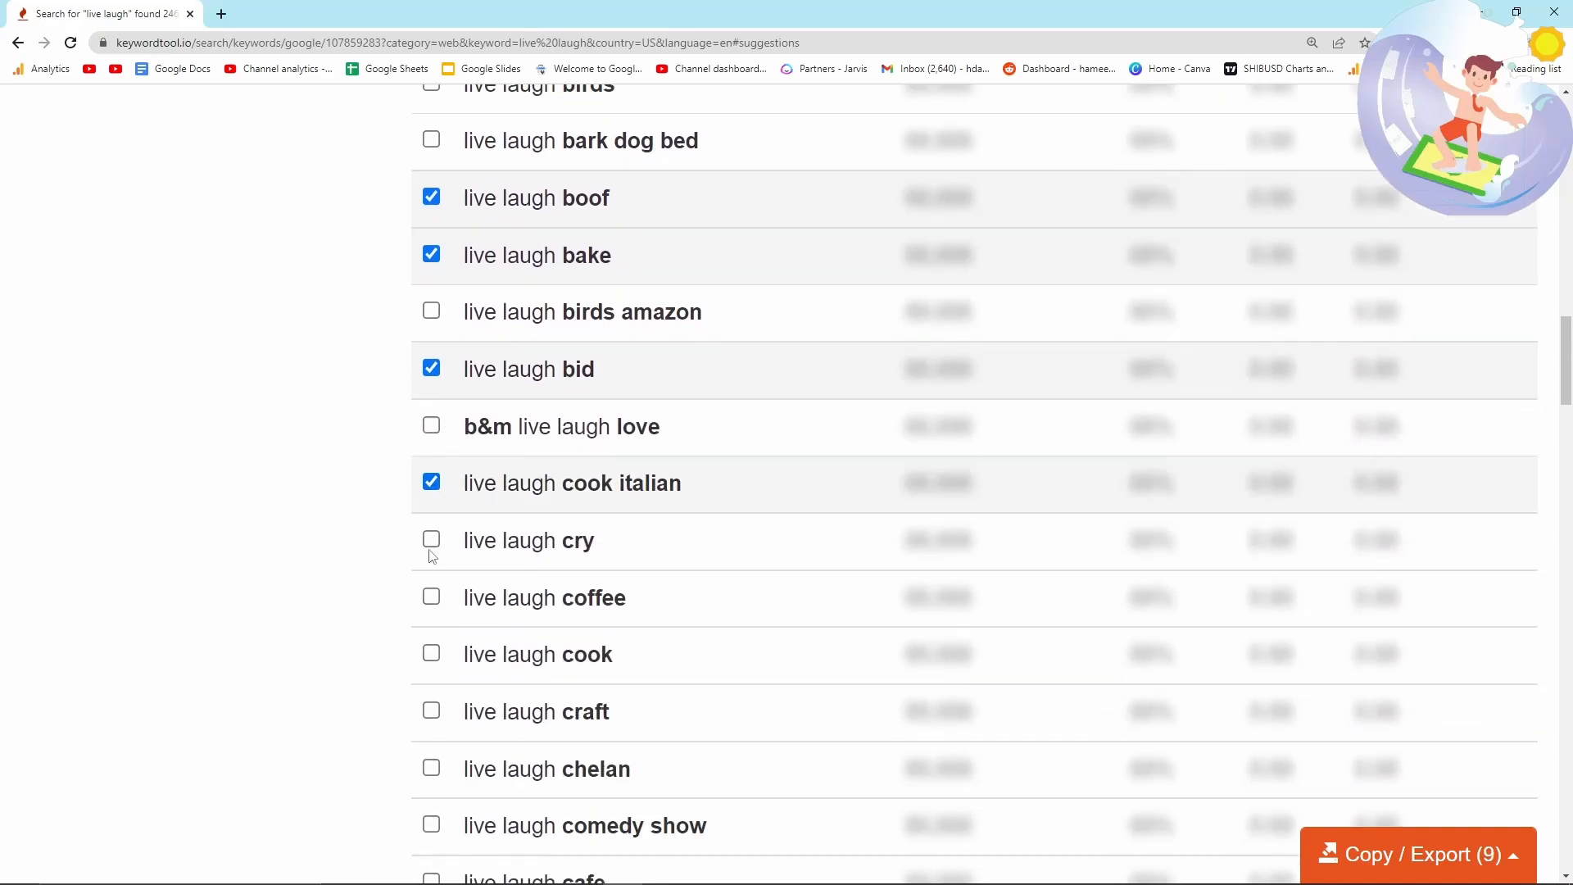
click(430, 558)
click(431, 606)
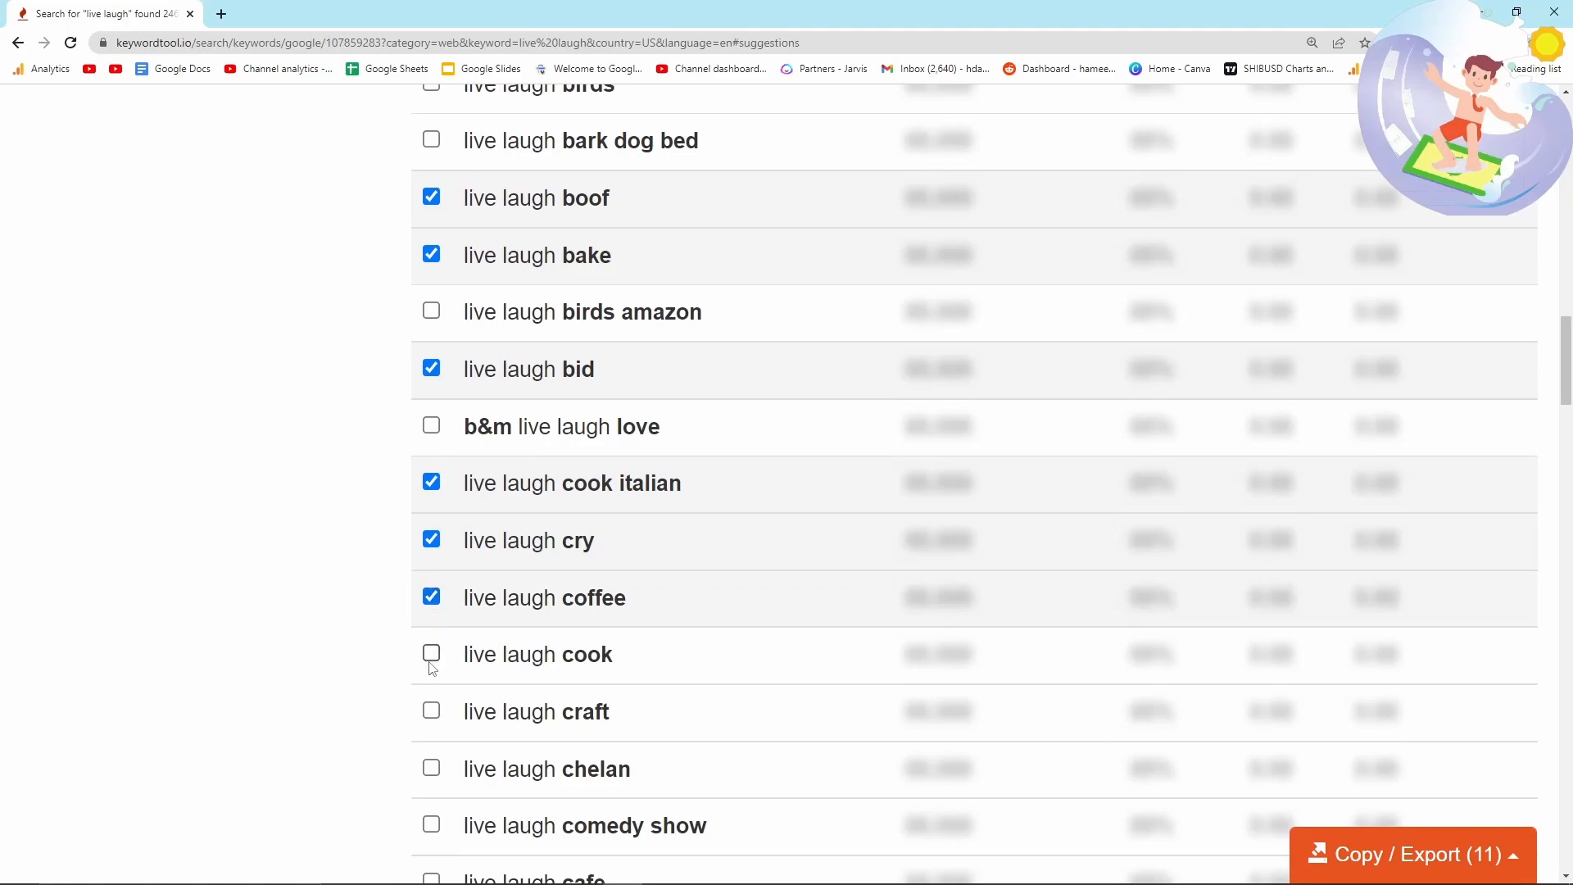
scroll(433, 666, down, 1)
click(431, 636)
scroll(429, 636, down, 3)
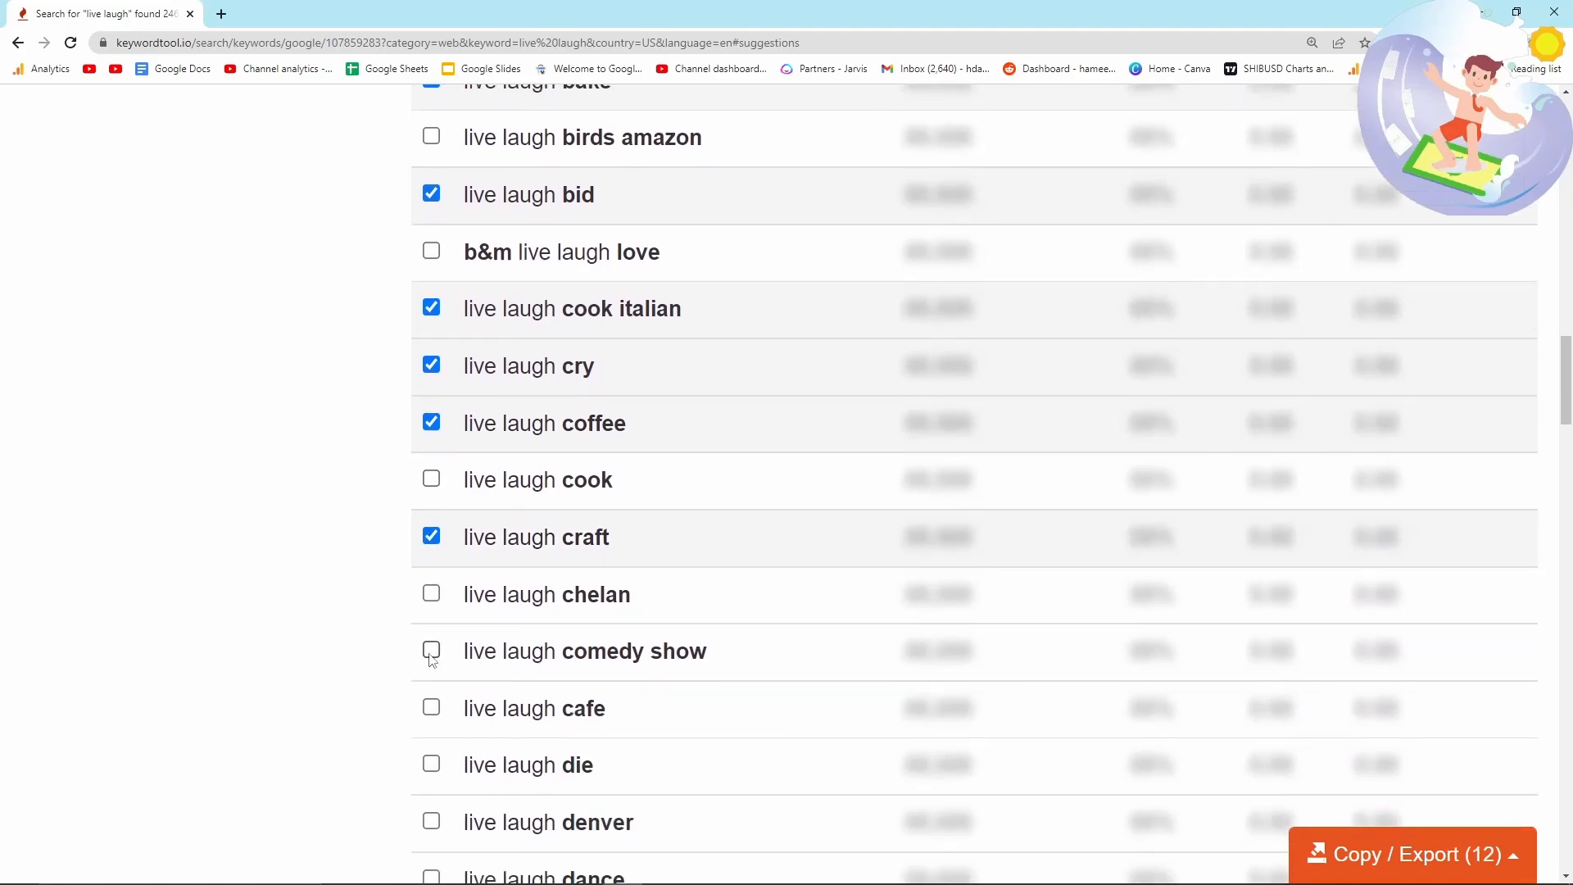
click(431, 556)
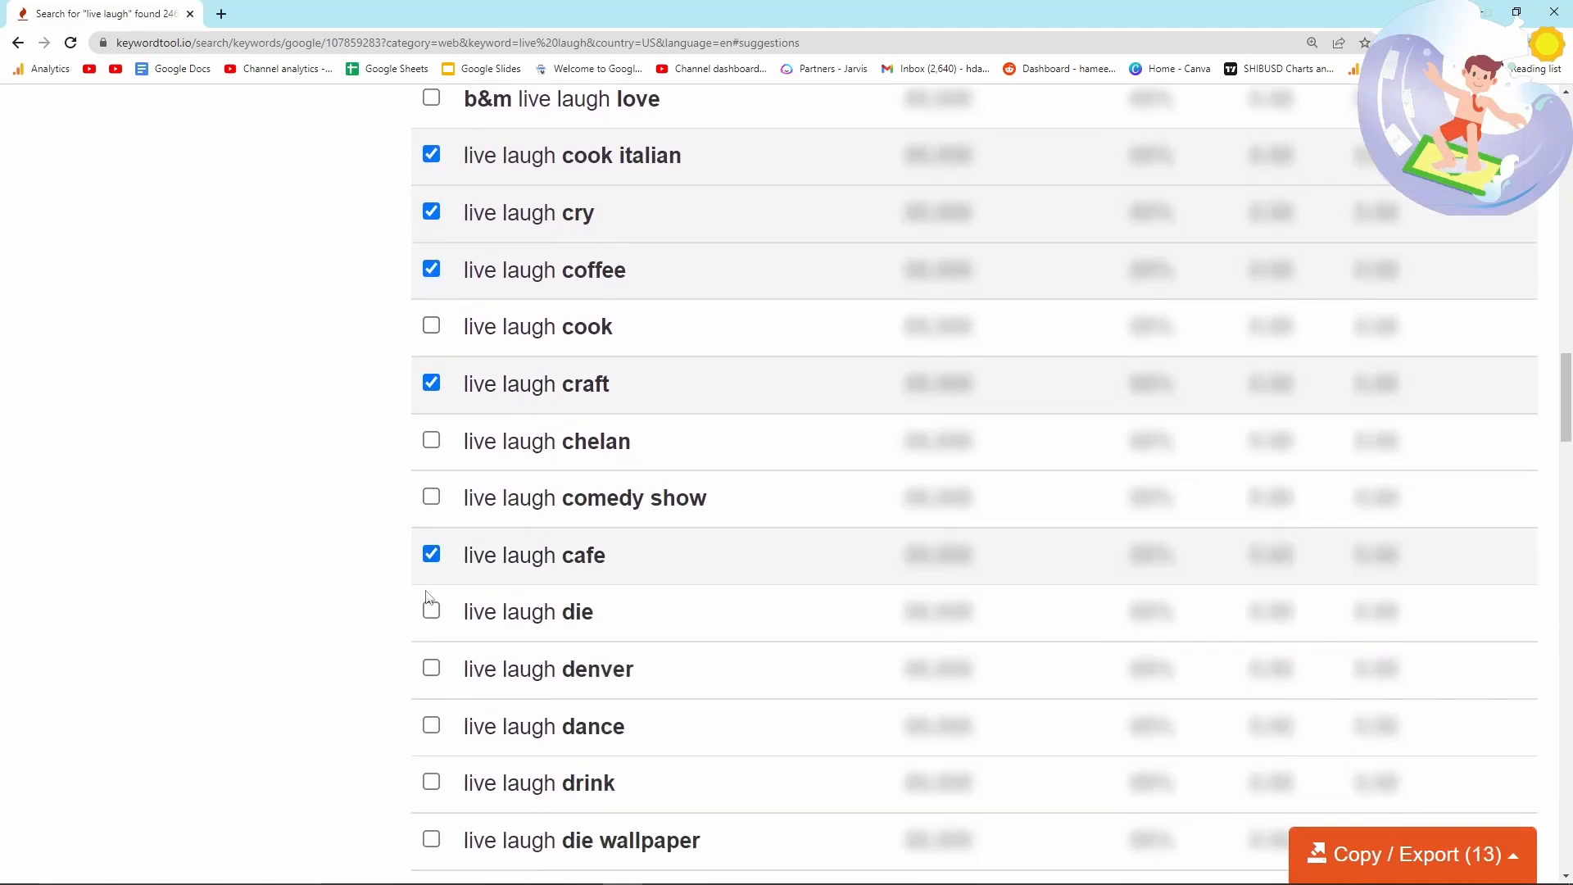
Add the suggestions "live laugh die", "dance", "drink", "decorate" and "daycare" to the keyword selection
scroll(428, 608, down, 1)
click(431, 530)
scroll(429, 586, down, 1)
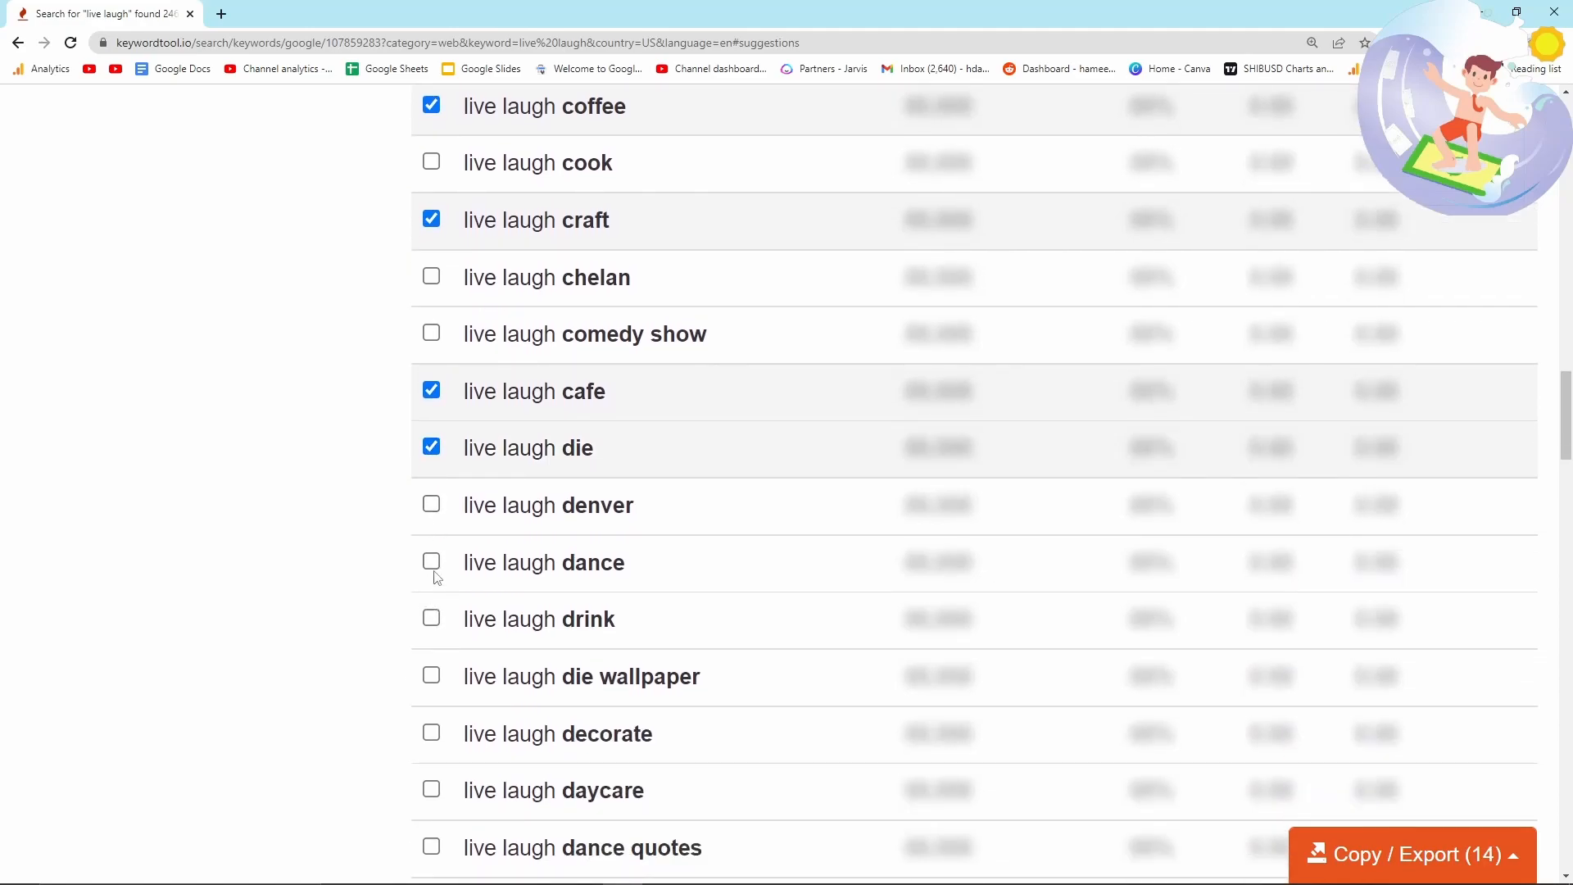
scroll(446, 533, down, 1)
click(431, 481)
click(431, 537)
scroll(459, 537, down, 2)
click(431, 487)
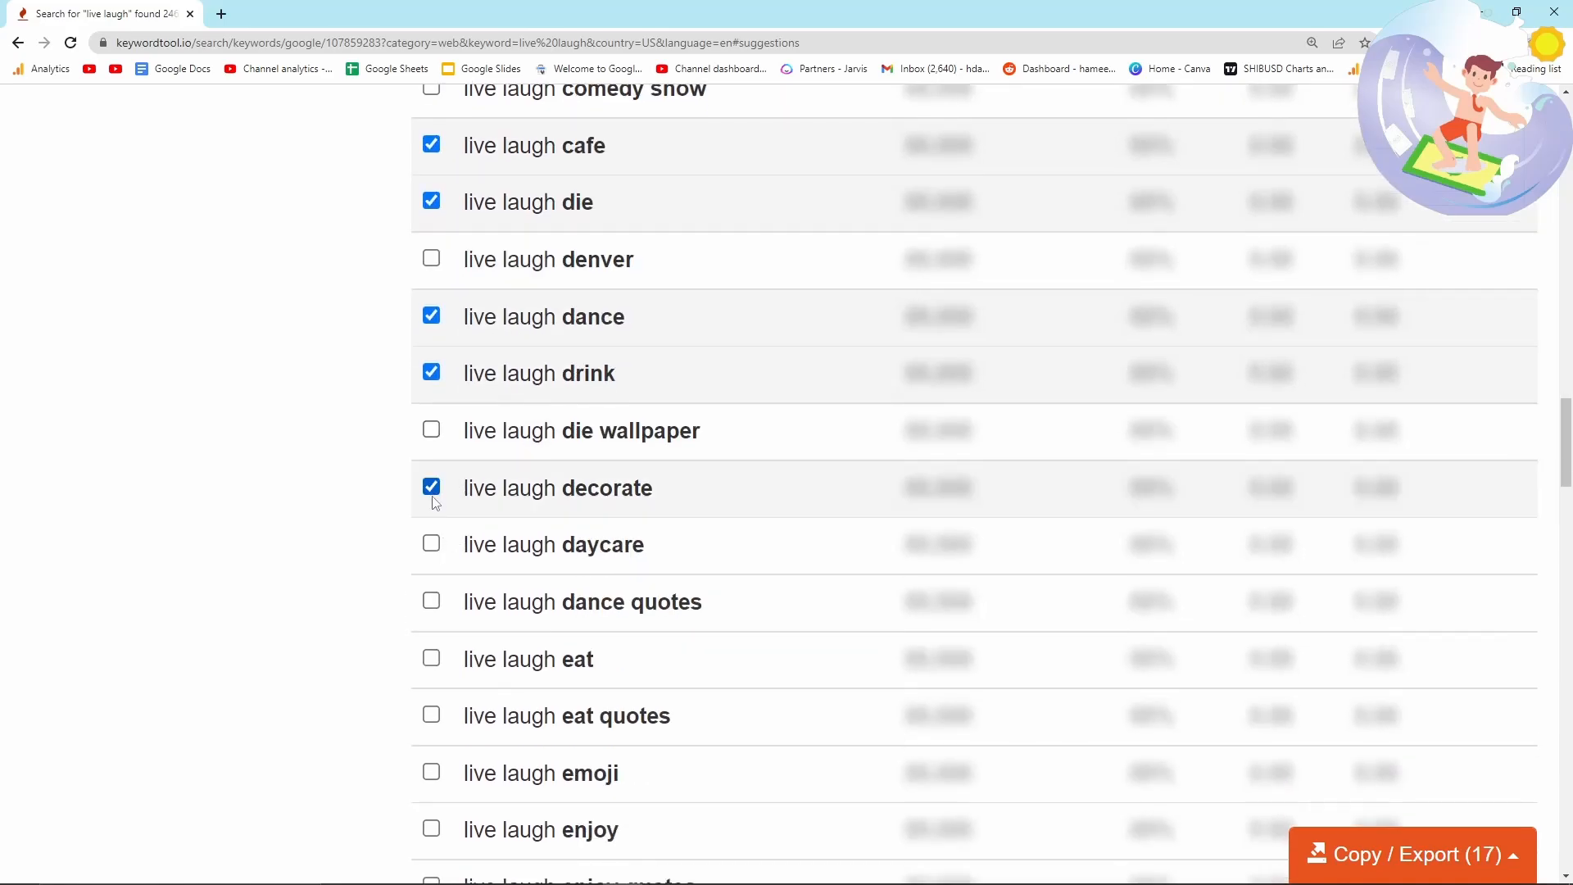
click(431, 544)
Add the suggestions "live laugh juice", "live laugh joke" and "live laugh kidnap" to the keyword selection
scroll(432, 549, down, 1)
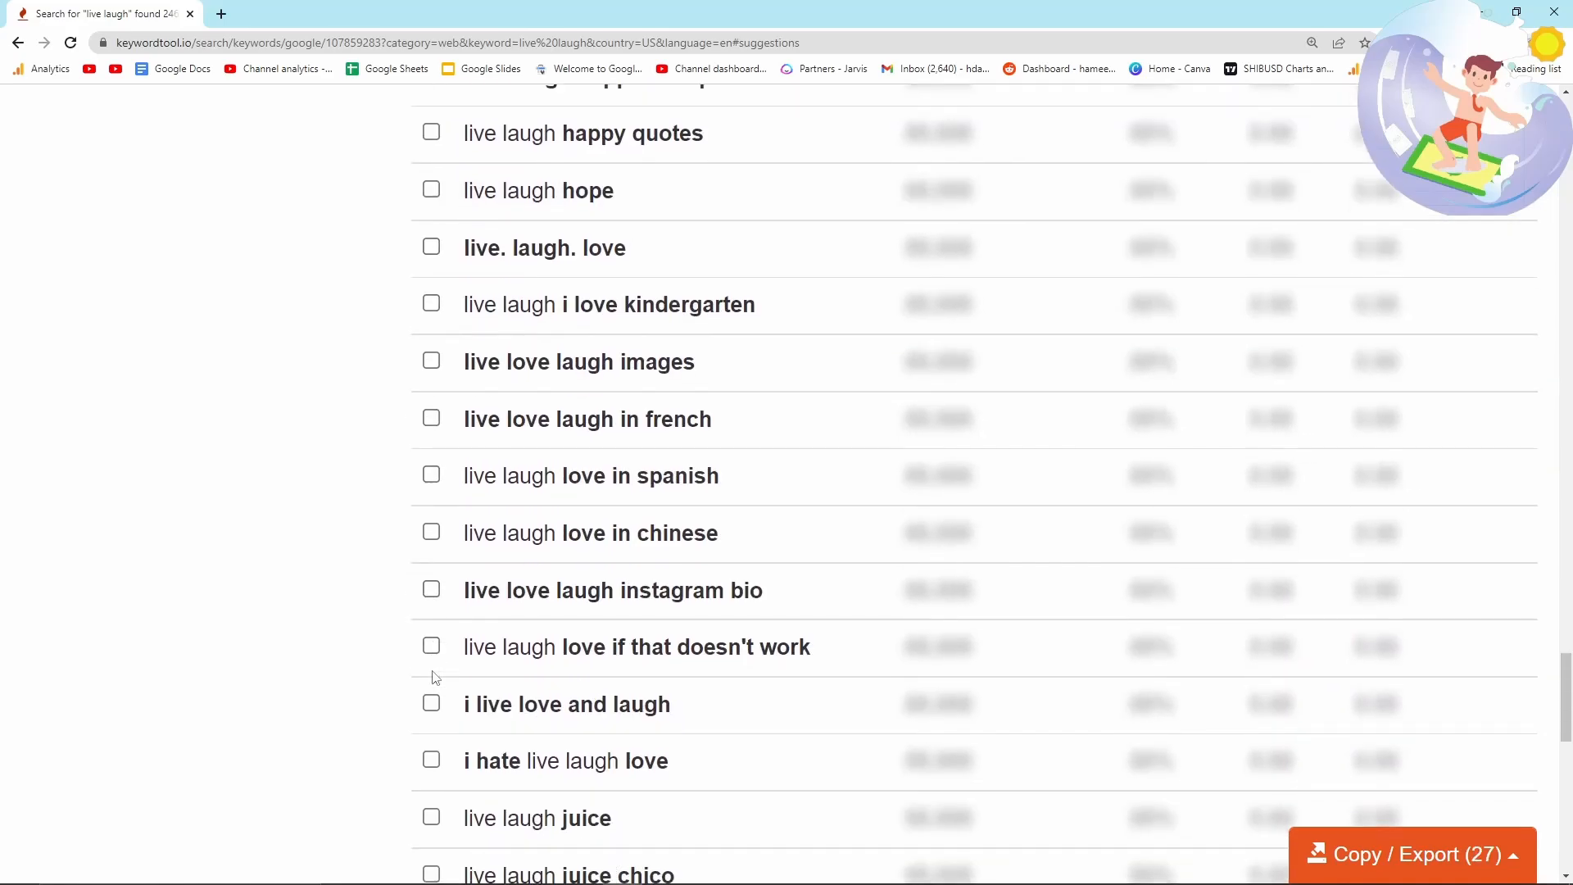
scroll(435, 677, down, 2)
click(431, 654)
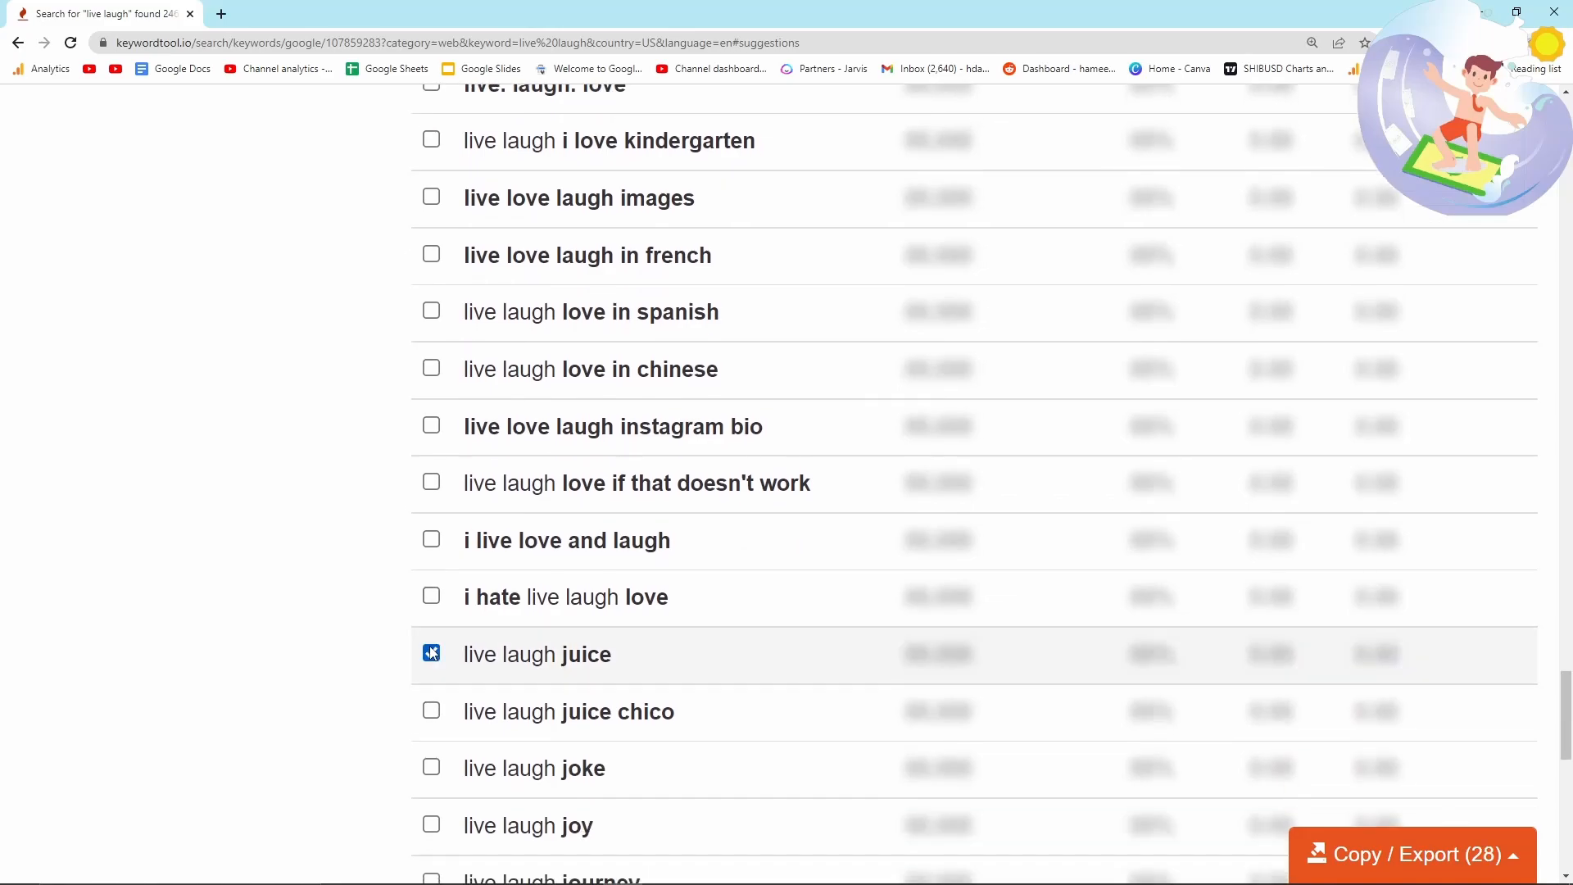
scroll(432, 660, down, 1)
click(431, 687)
scroll(432, 685, down, 1)
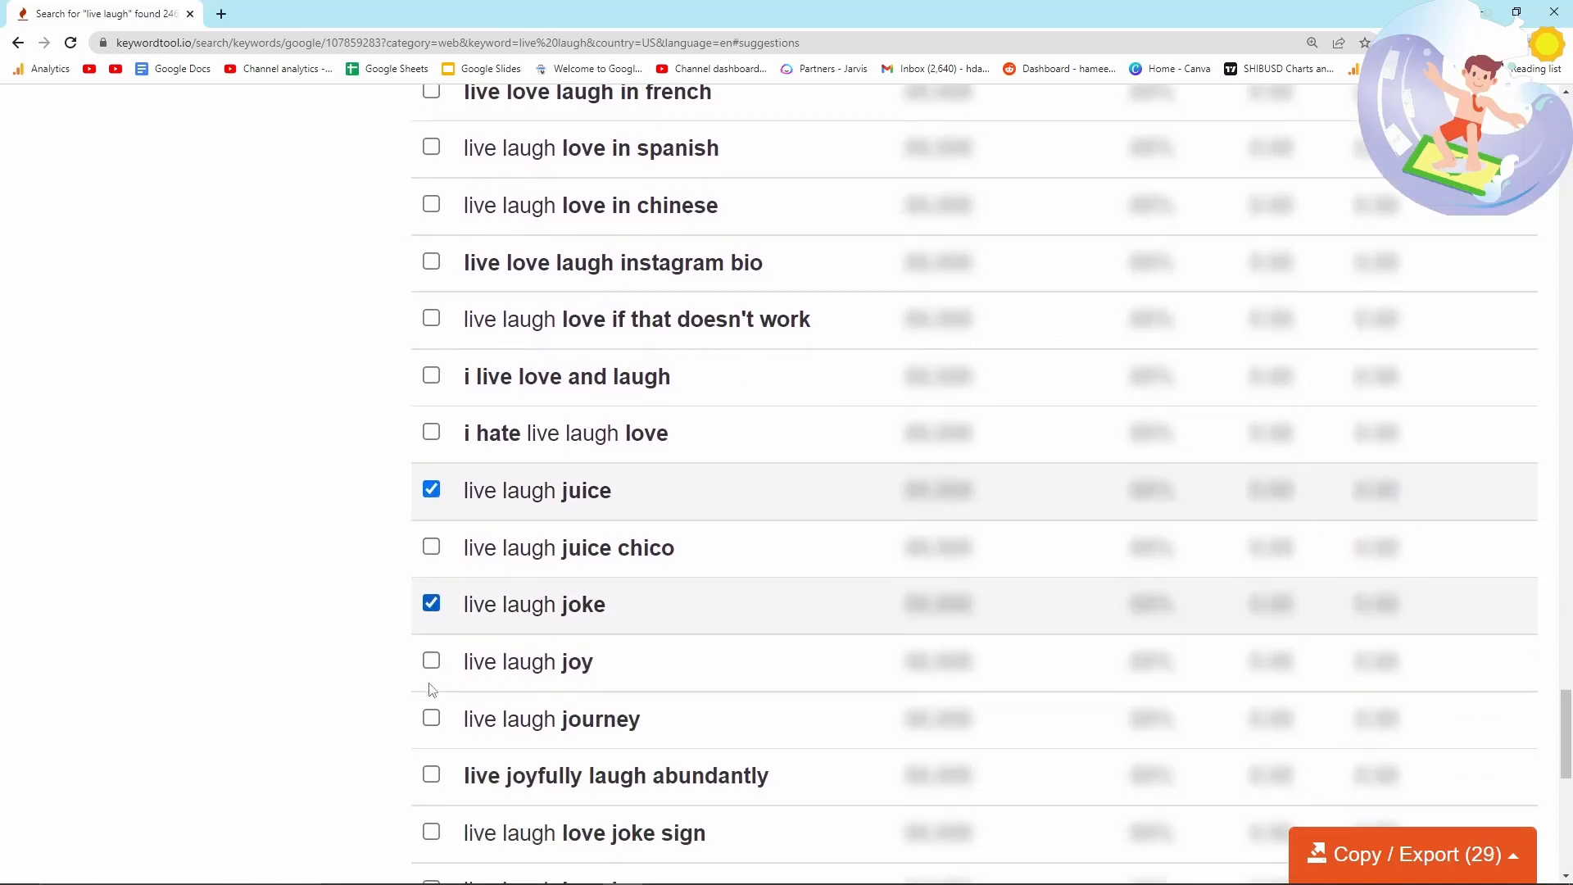
scroll(429, 705, down, 1)
scroll(429, 710, down, 1)
click(431, 782)
Copy all the selected keywords to the clipboard
scroll(432, 779, down, 3)
mouse_move(1535, 856)
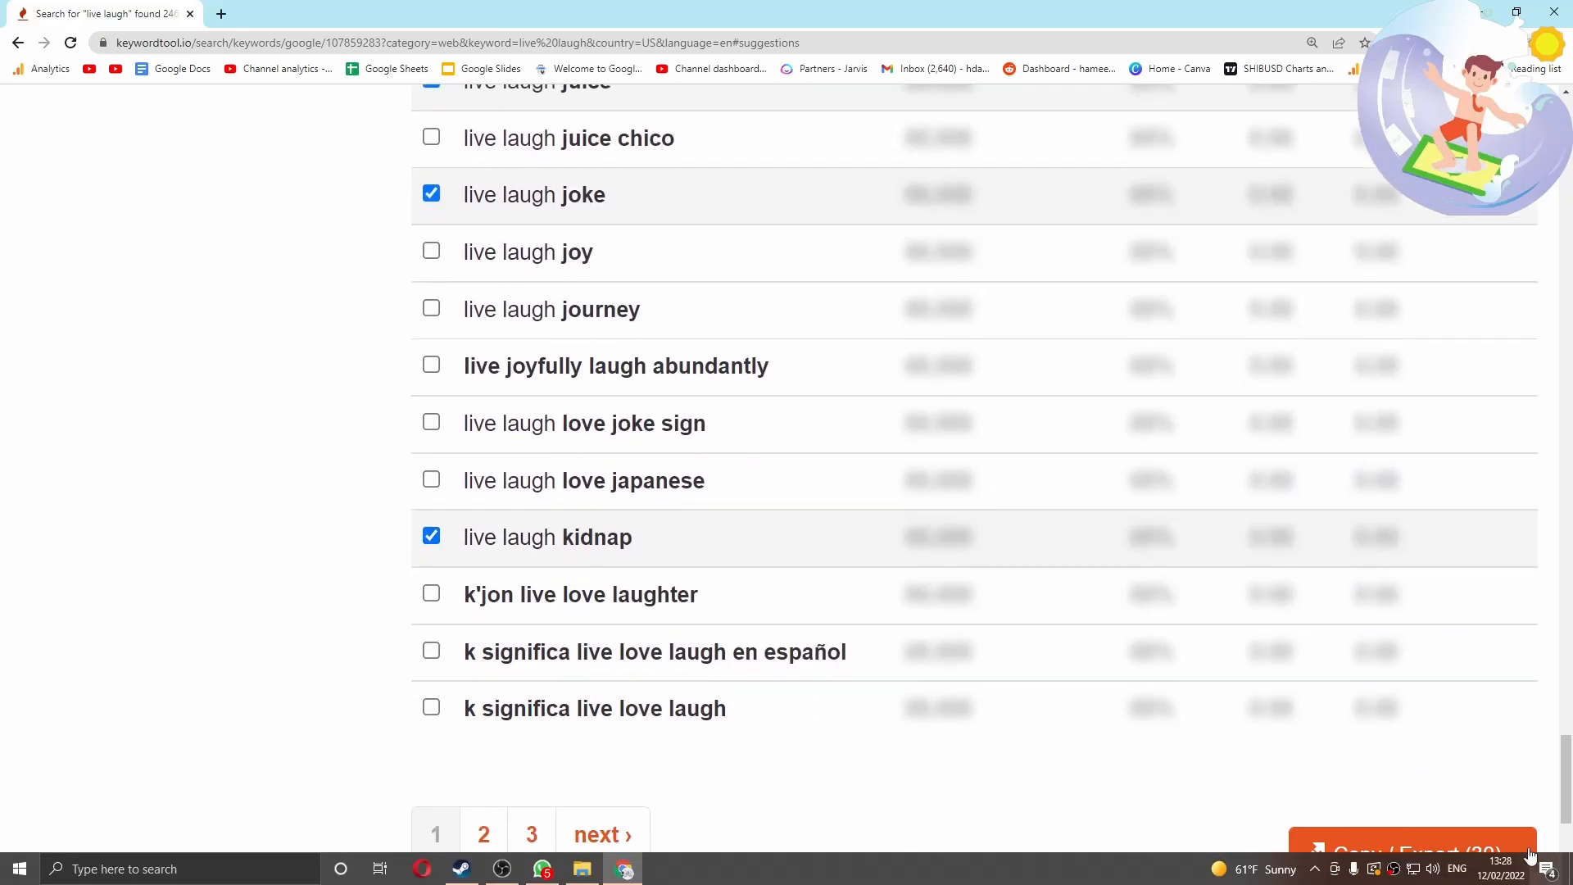
click(1434, 845)
click(1393, 703)
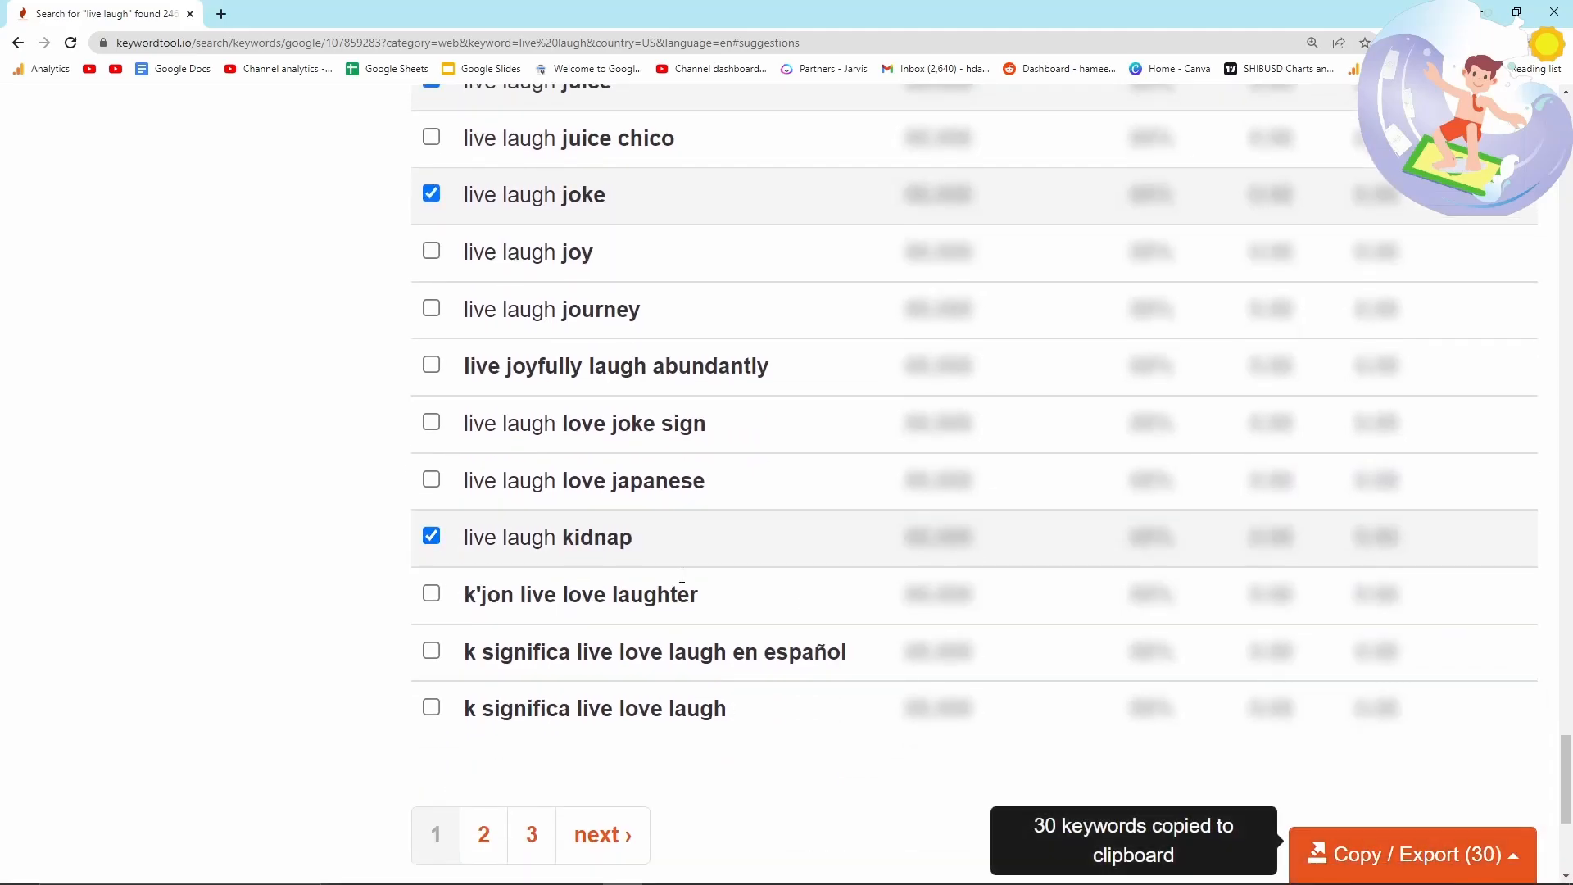
Open Notepad and paste the copied keyword list into the blank document
key(super)
text(note)
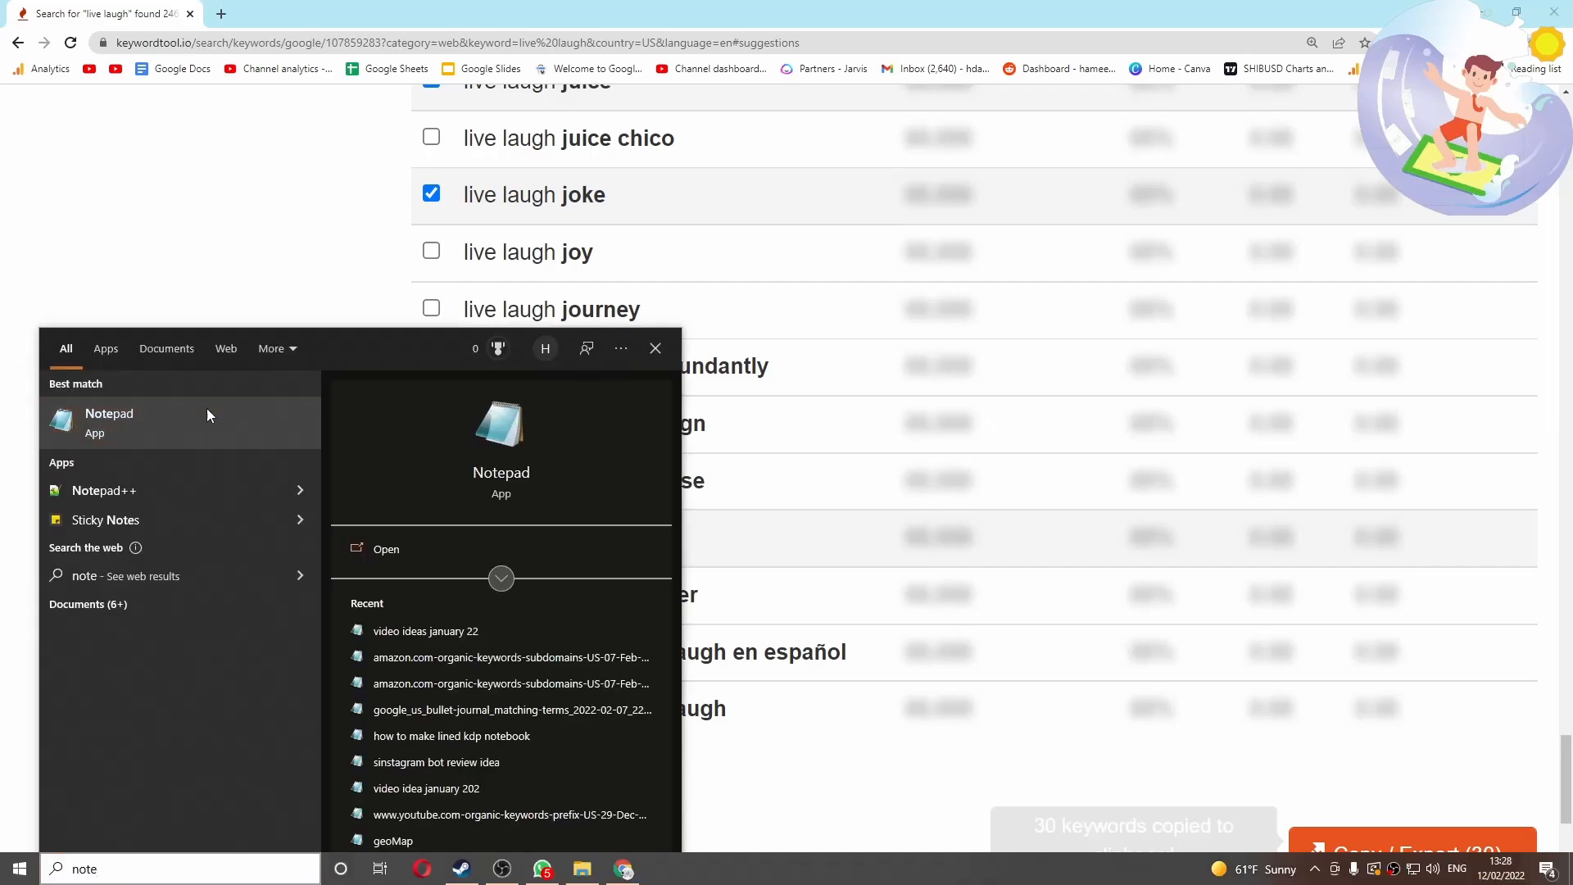
click(206, 415)
key(ctrl+v)
scroll(1043, 377, down, 10)
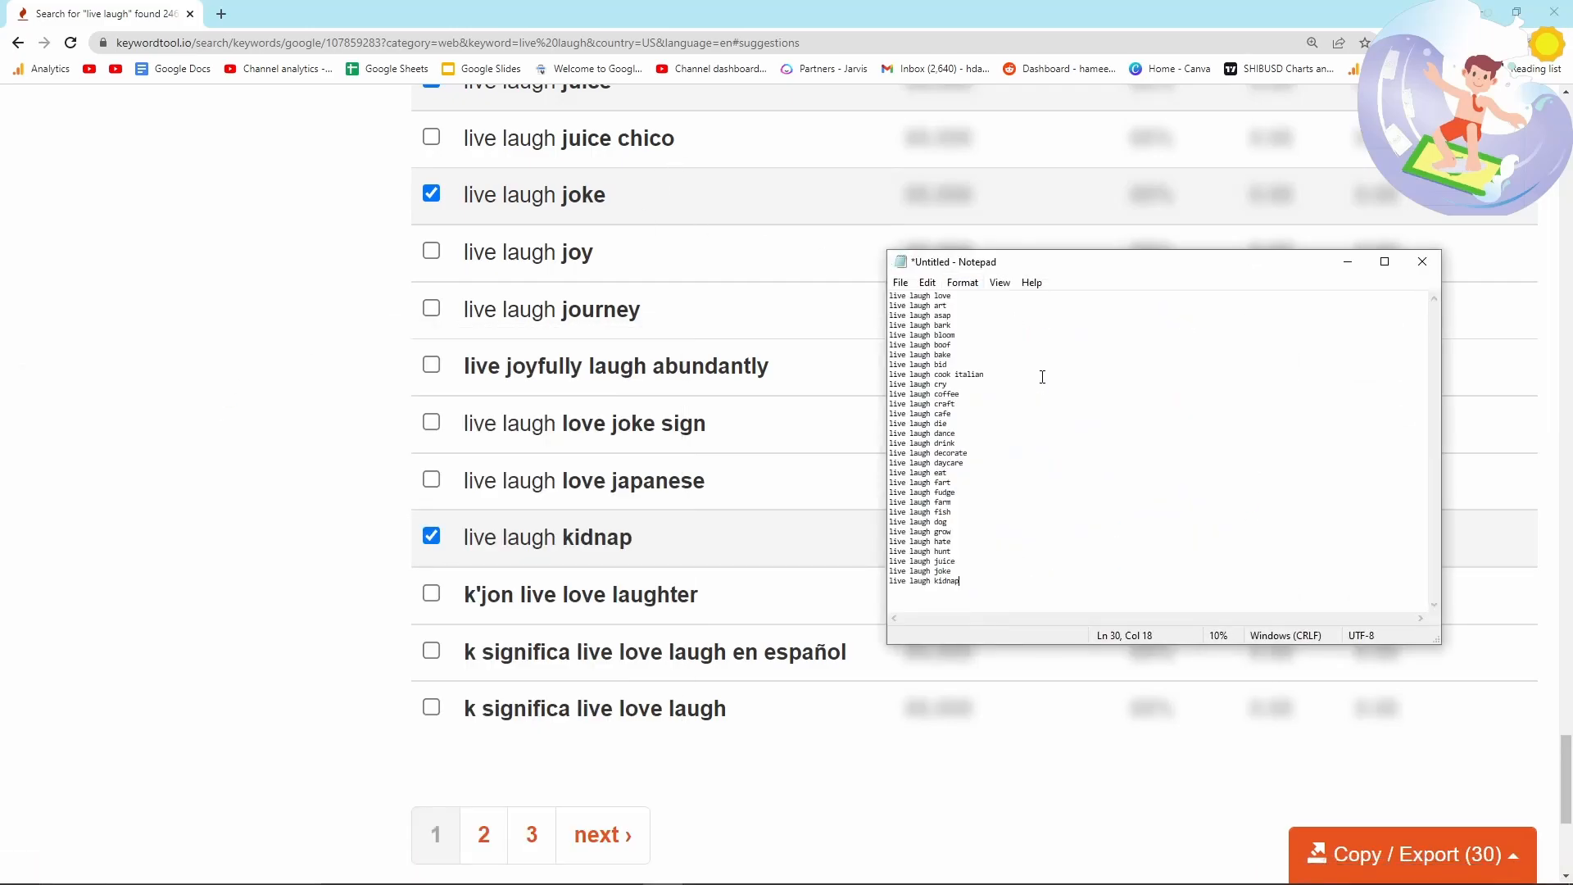
Switch back to Chrome and open canva.com in a new tab
click(395, 7)
click(222, 14)
text(can)
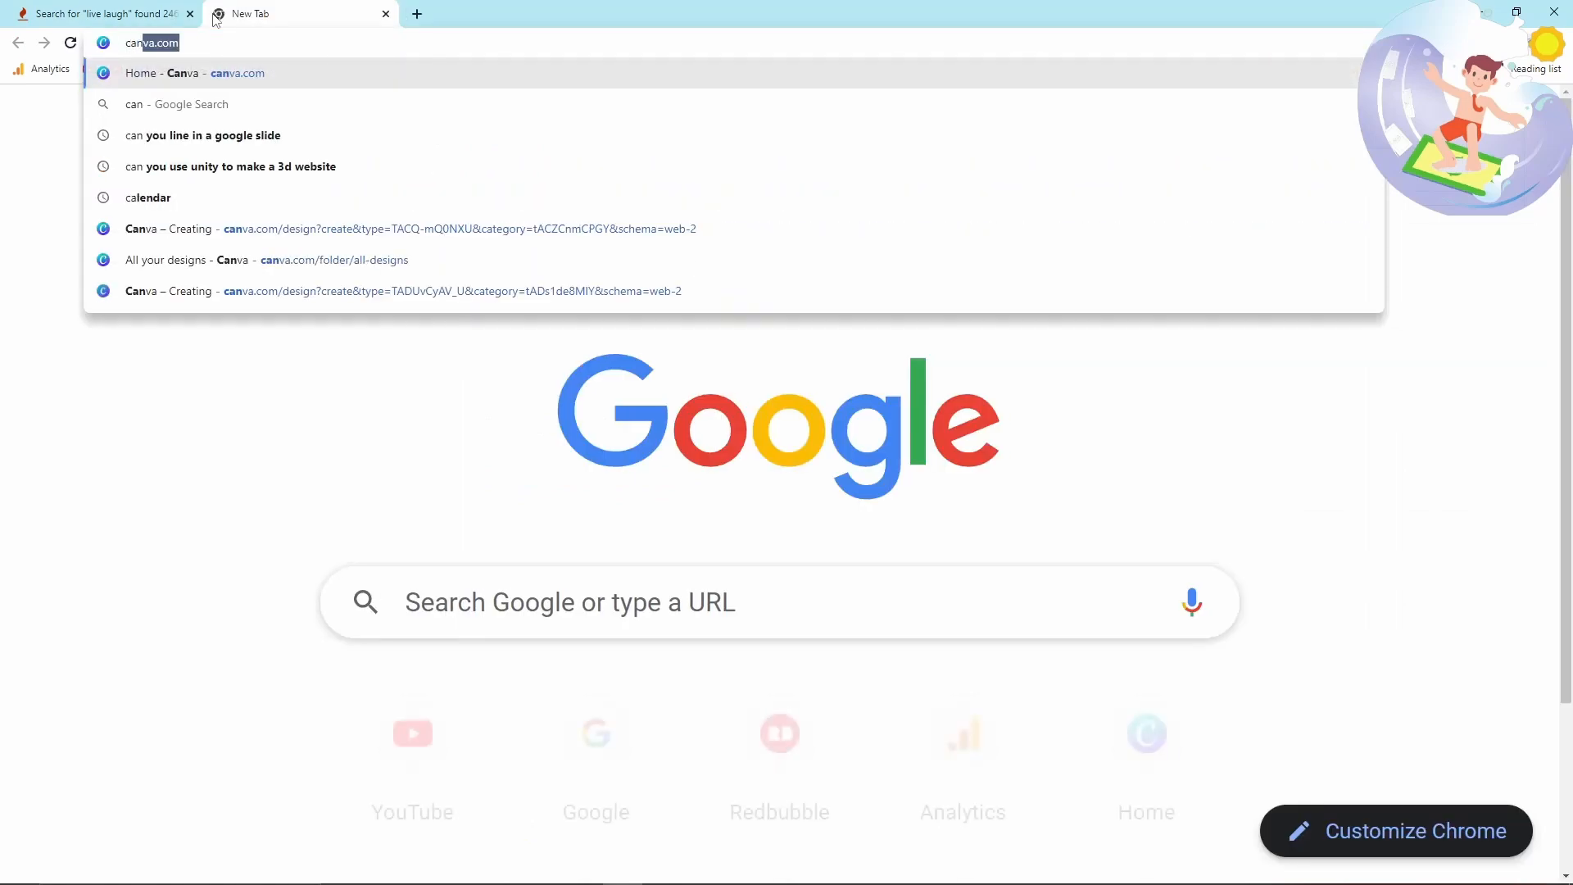
key(Return)
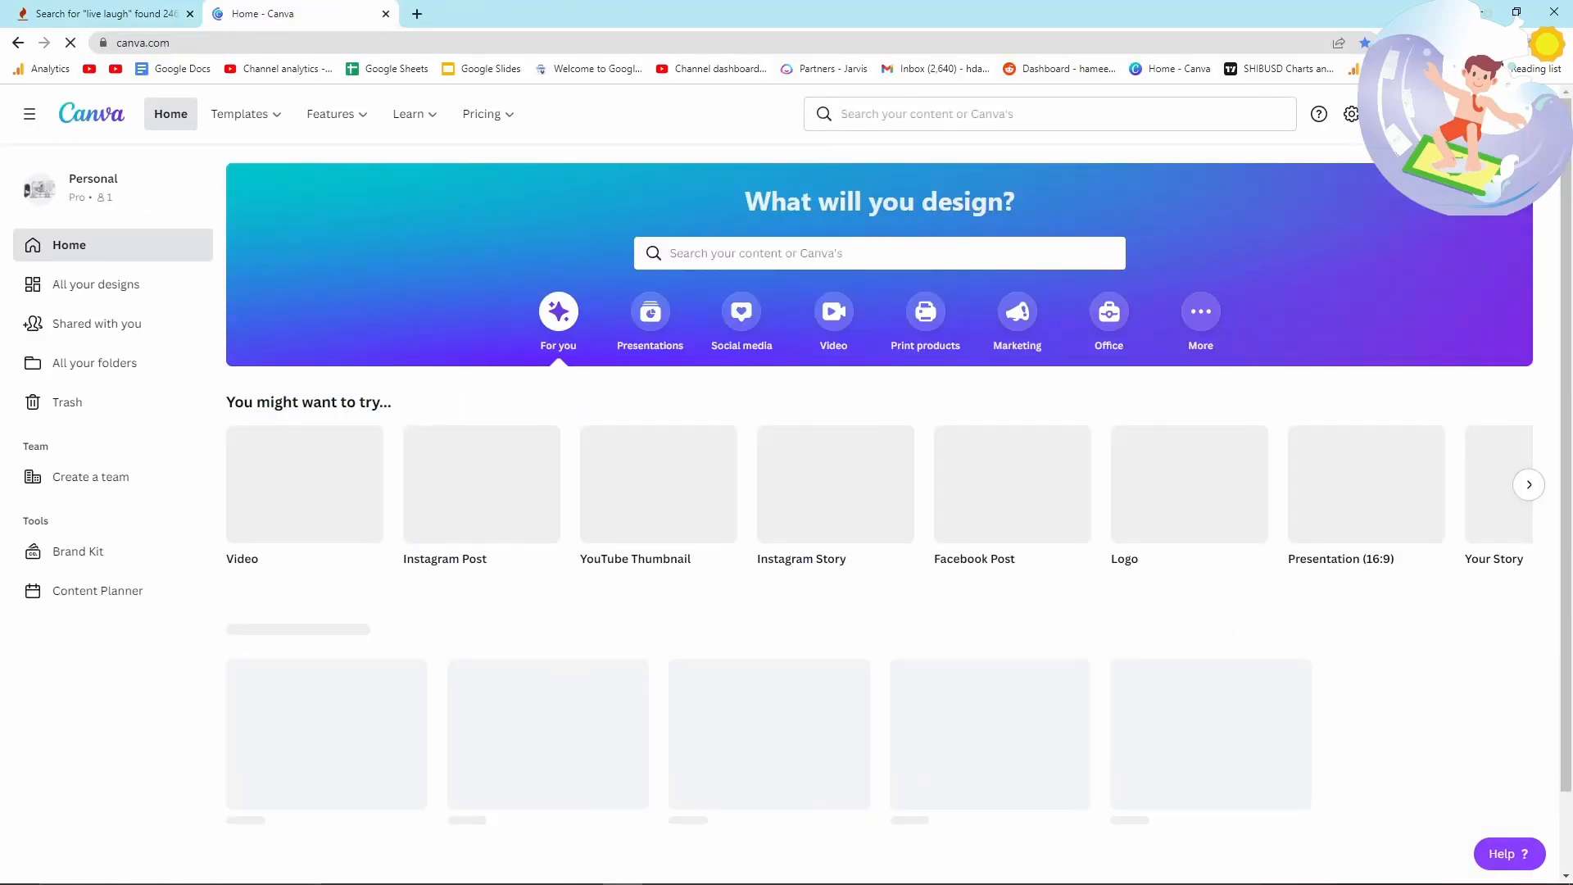
Create a new custom-size Canva design of 4500 × 5400 px
click(1429, 114)
click(1241, 545)
text(4500)
key(Tab)
text(5400)
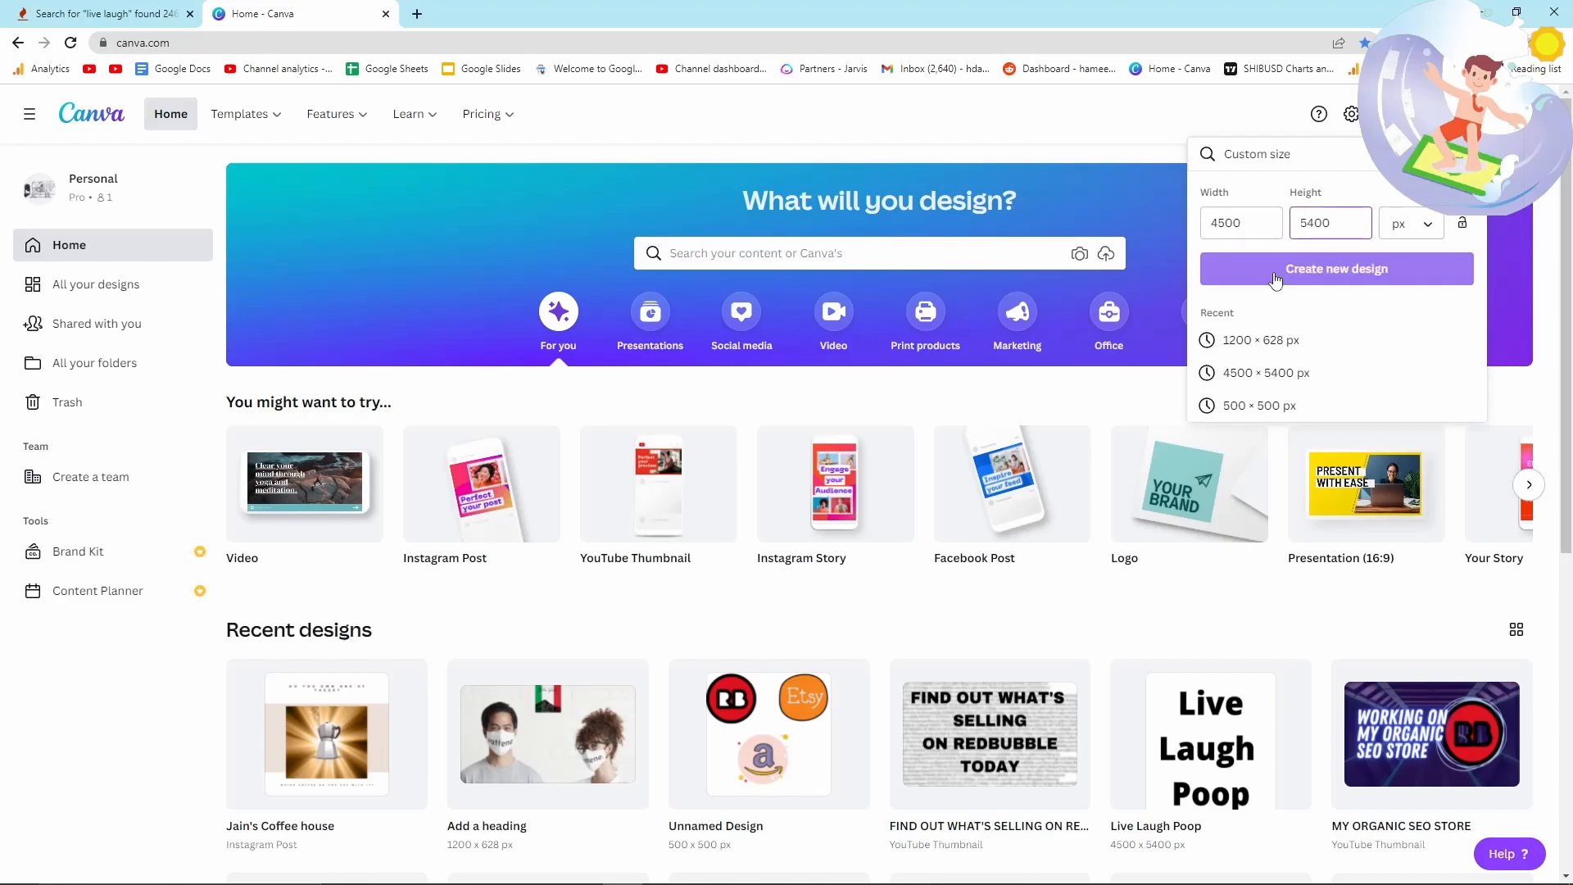
click(1337, 269)
Copy "live laugh love" from the Notepad list into the Canva page and place the text near the page's upper-left corner
key(alt+Tab)
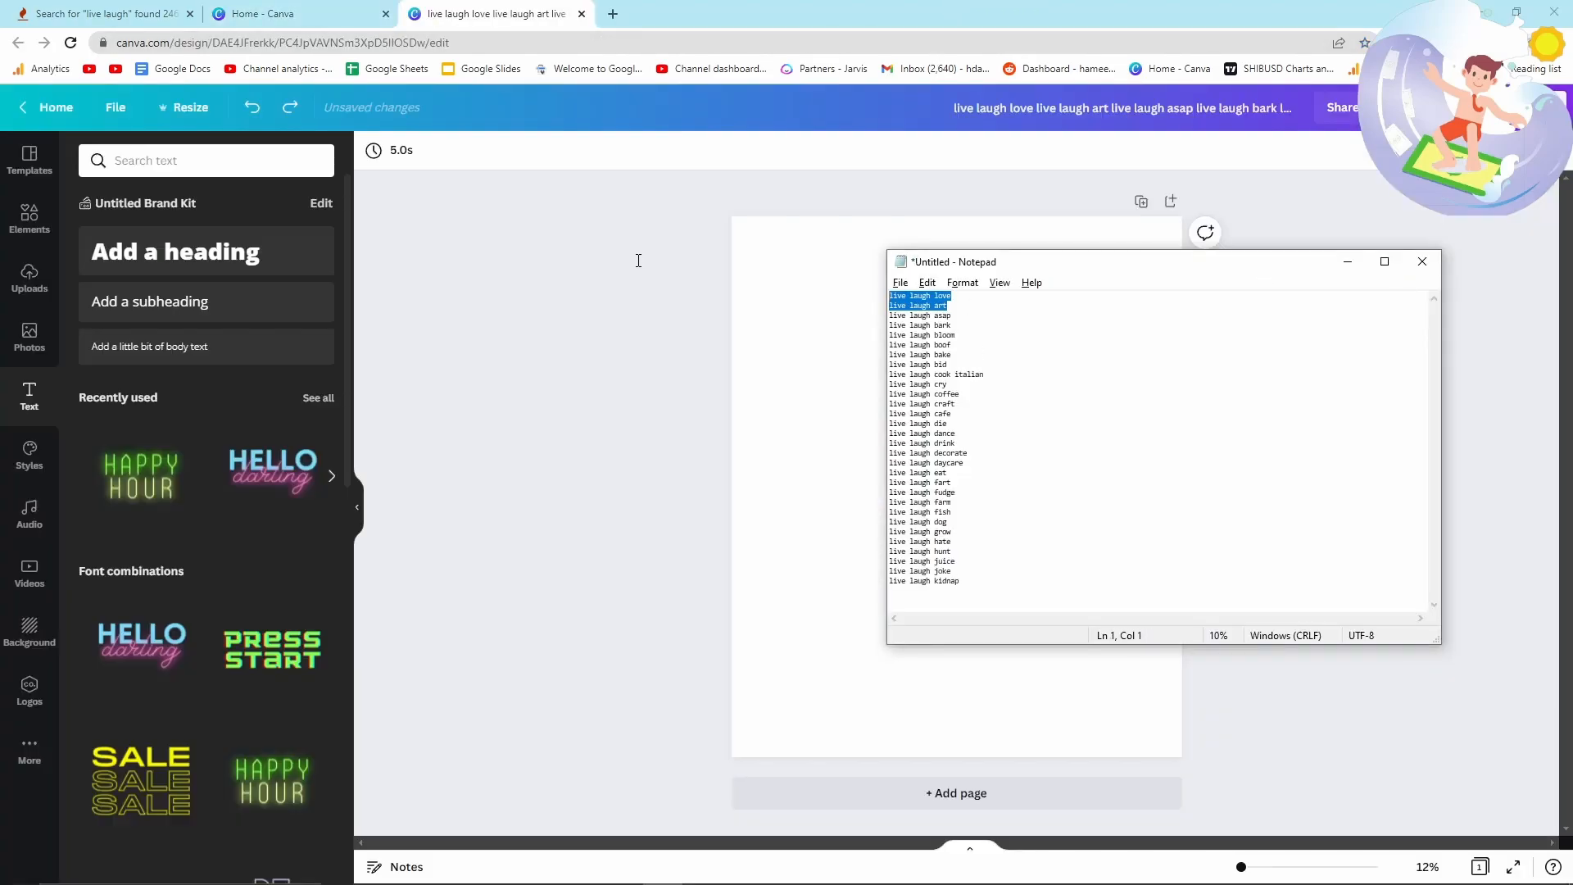
click(969, 333)
drag(975, 293, 890, 296)
key(ctrl+c)
key(alt+Tab)
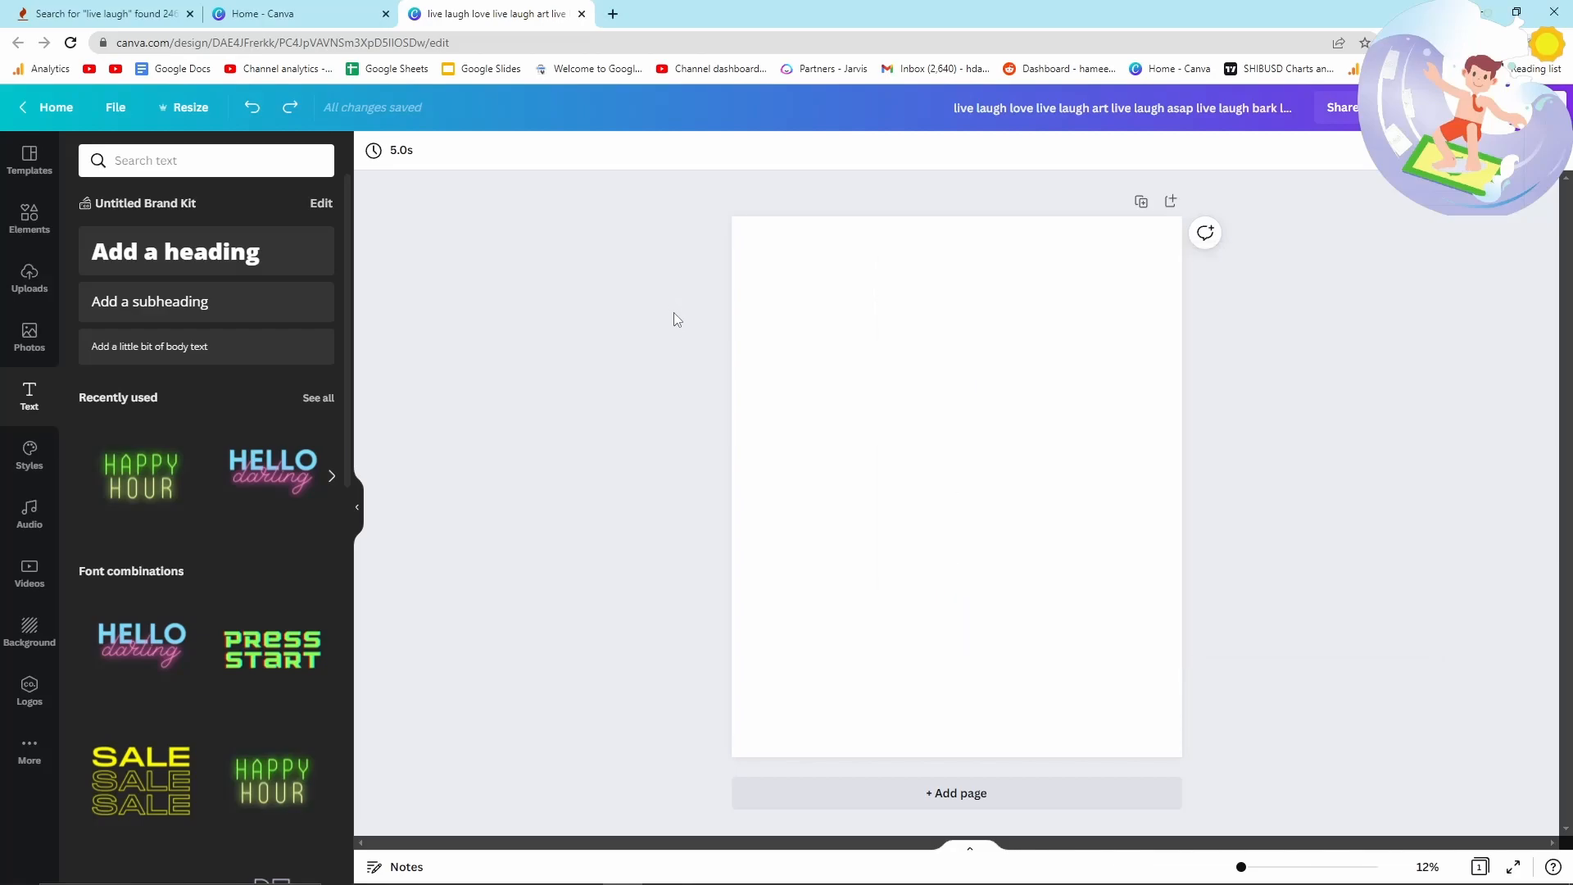
key(ctrl+v)
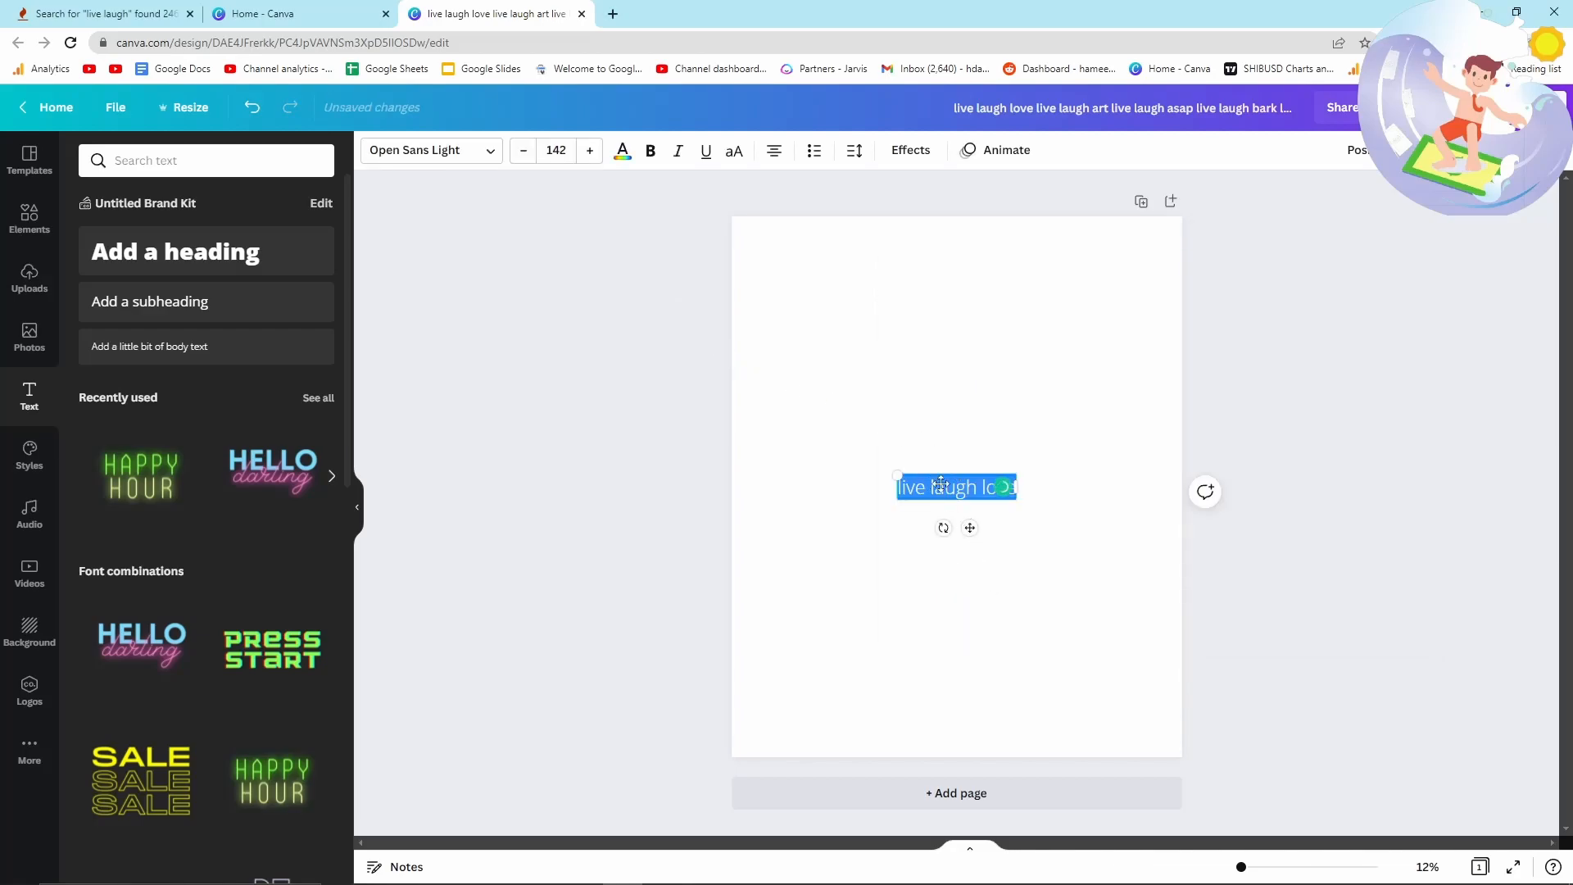
drag(949, 497, 862, 308)
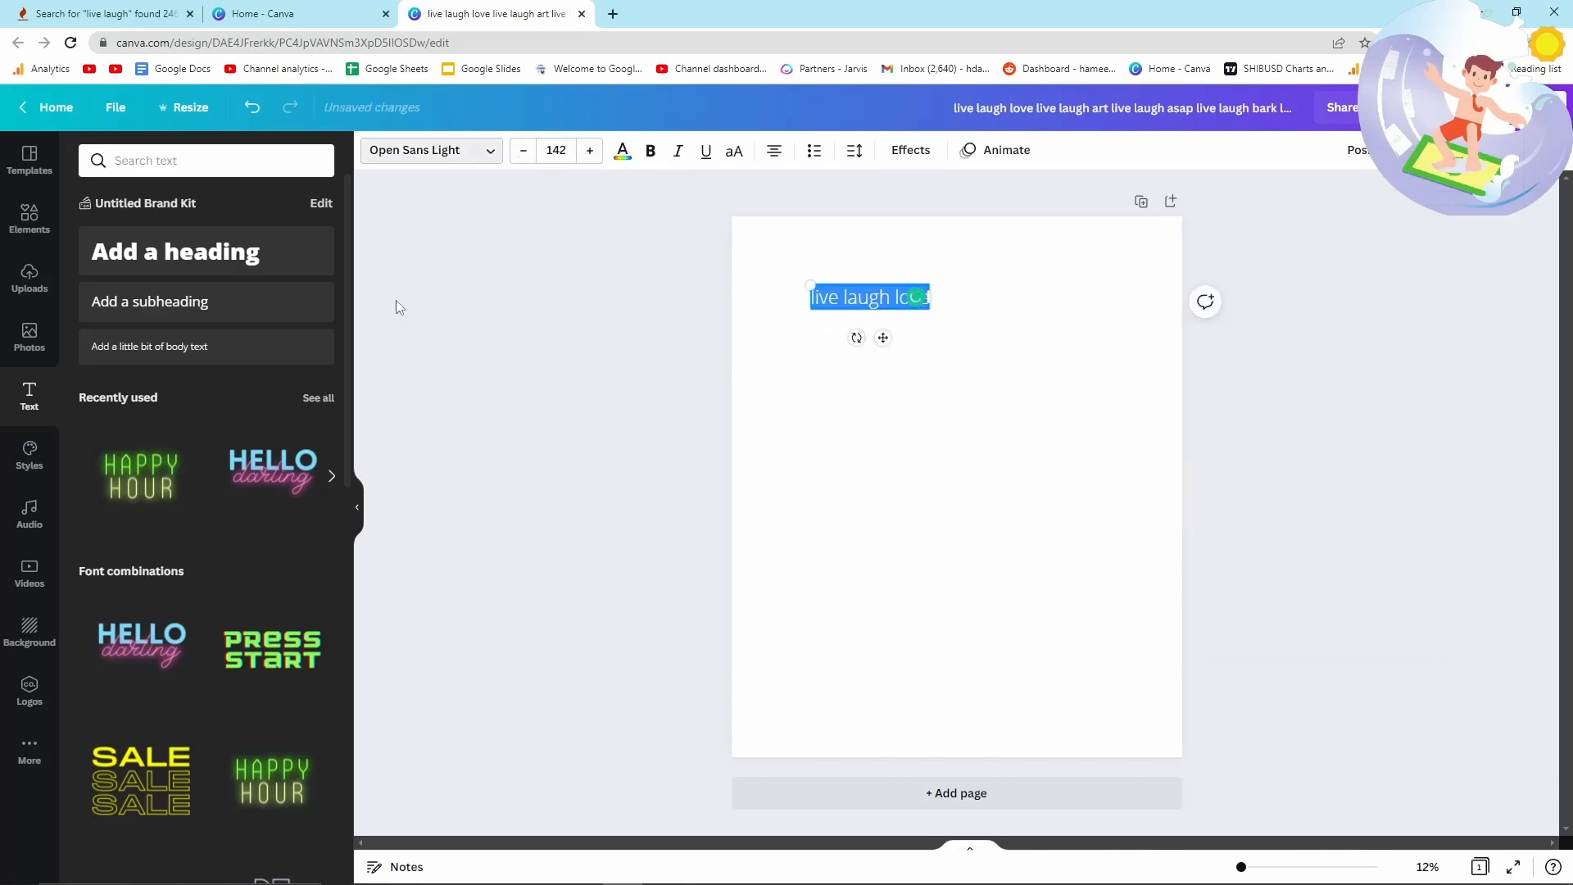
Break "live laugh love" into three lines with one word each and enlarge the text to about font size 914
click(432, 150)
click(847, 298)
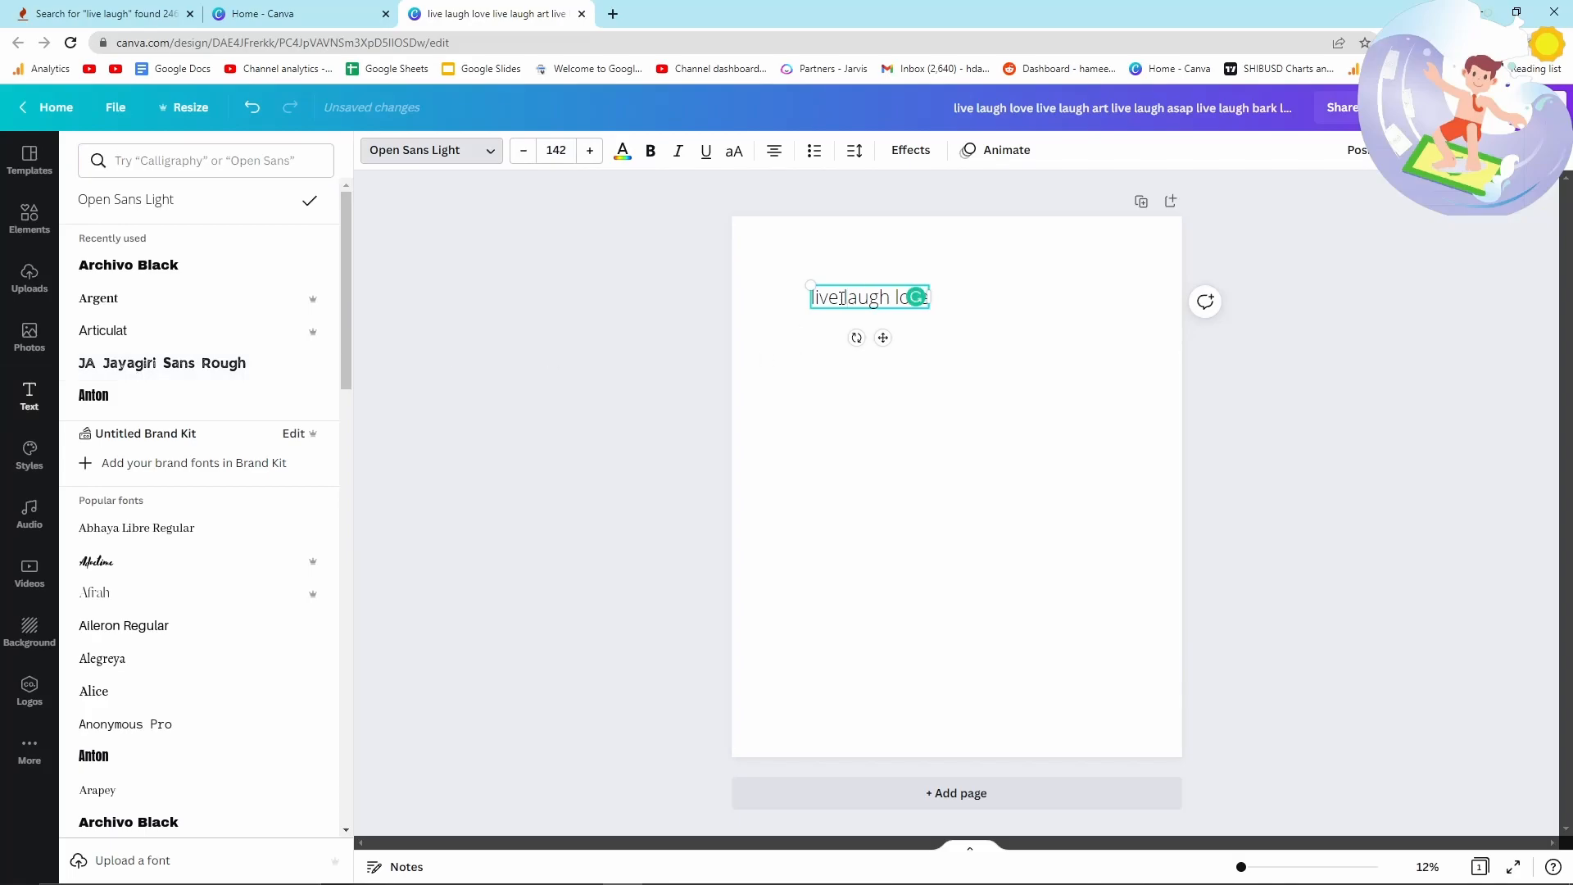
key(Return)
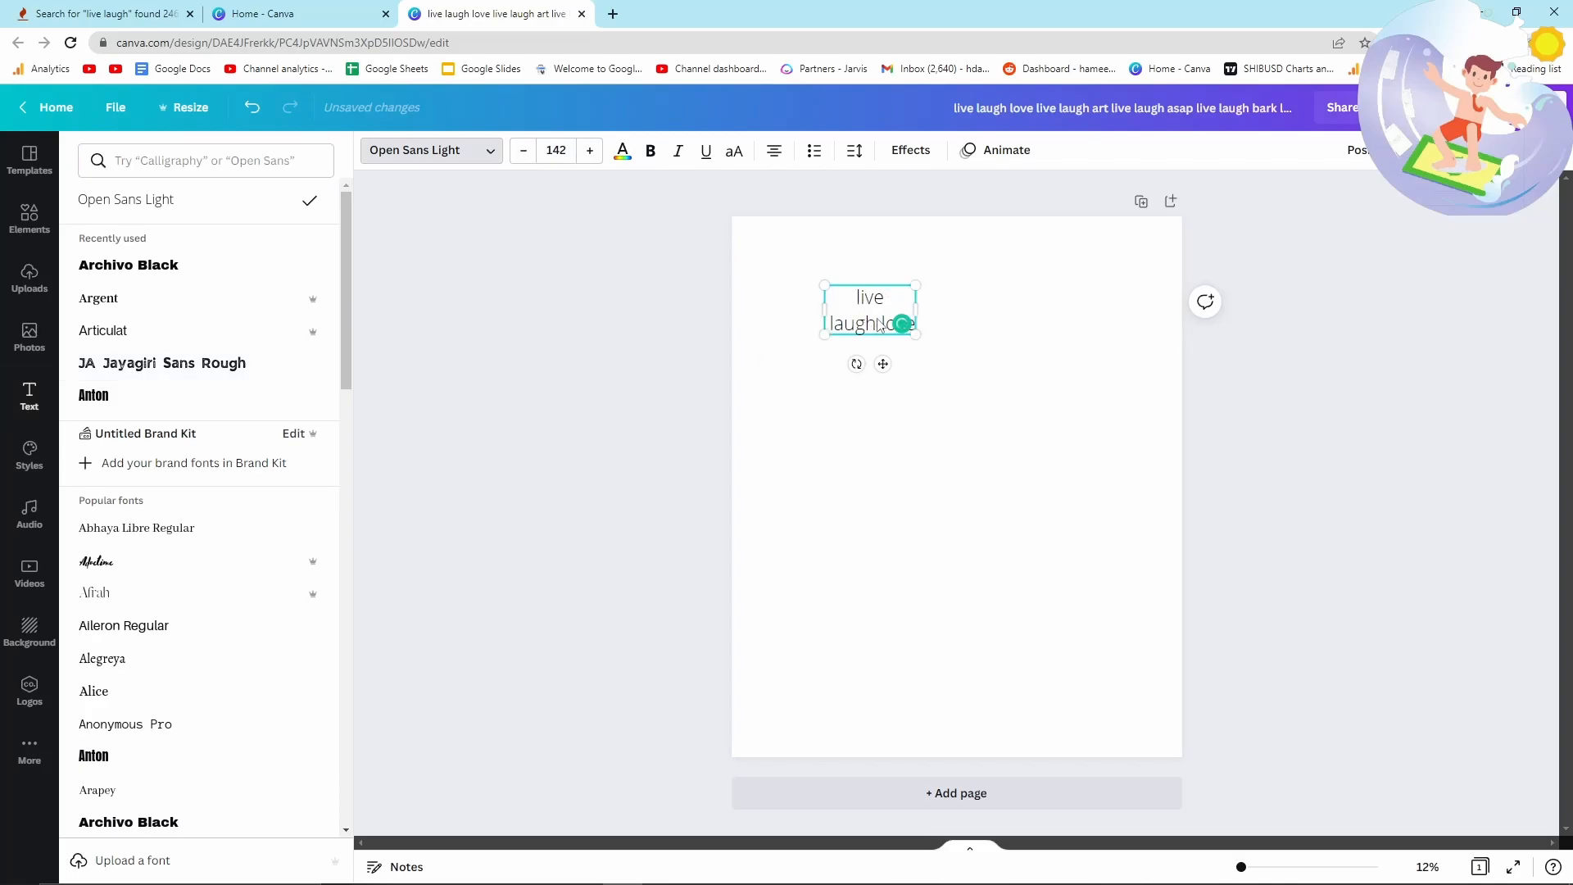
click(878, 323)
click(778, 14)
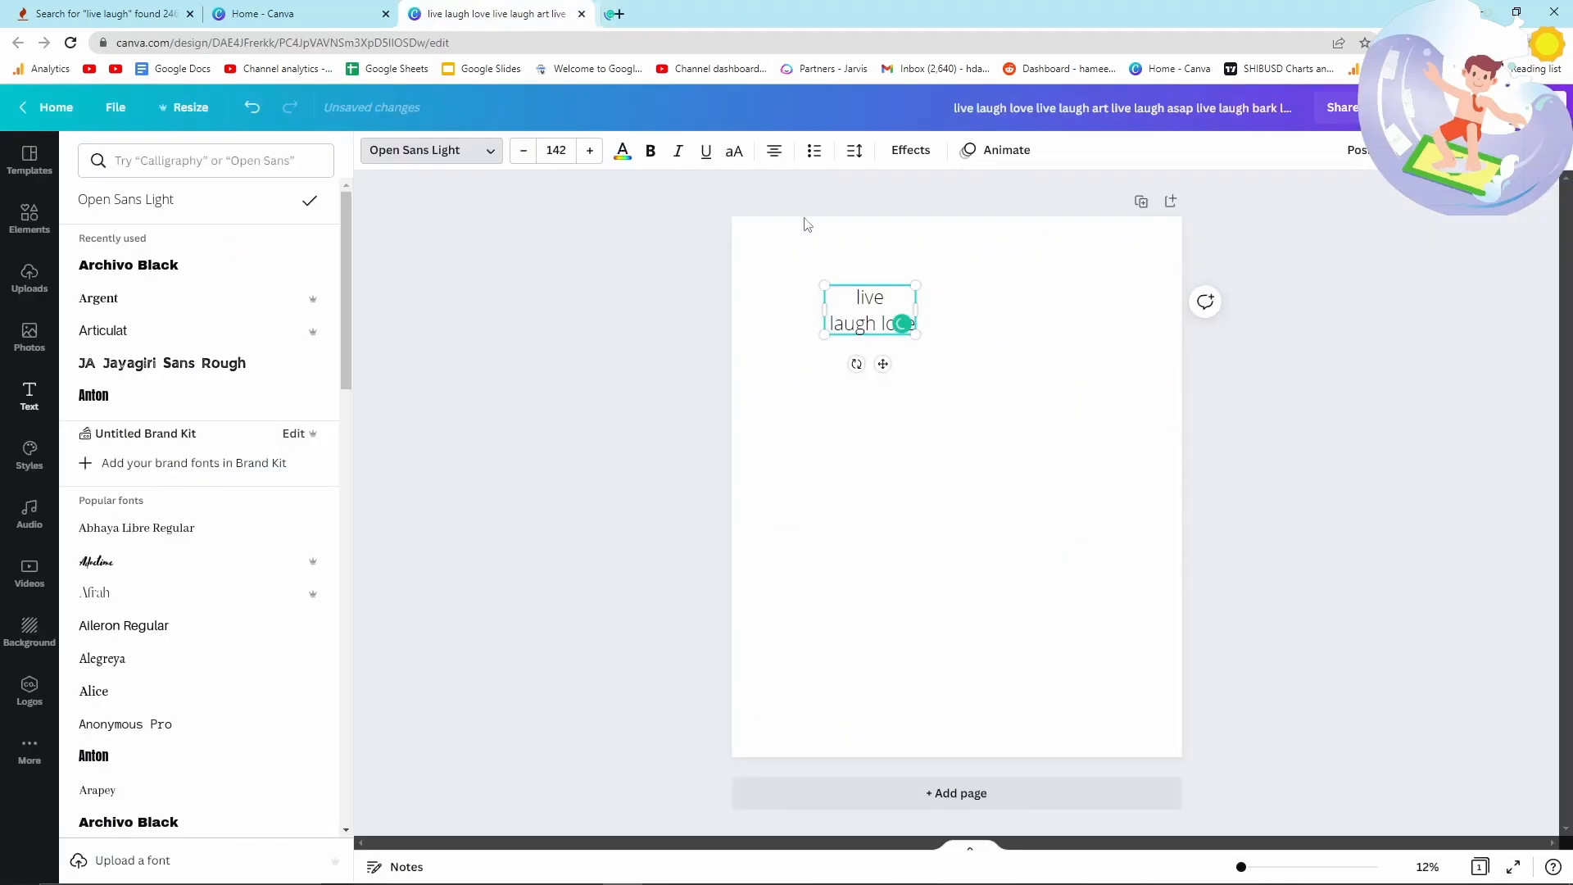
click(875, 320)
key(Return)
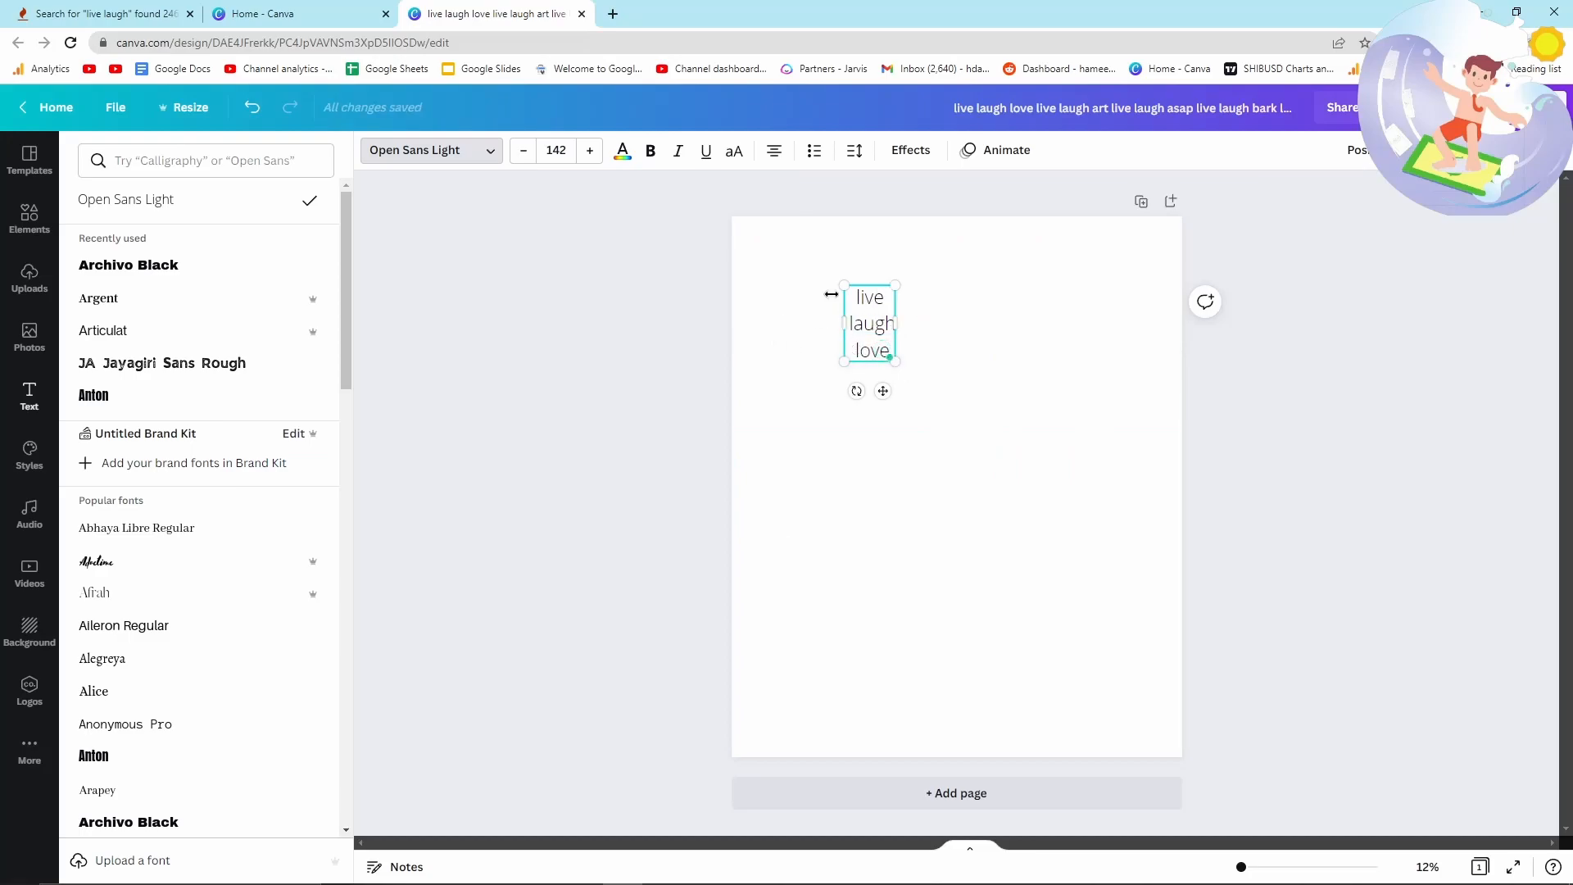
drag(845, 284, 791, 208)
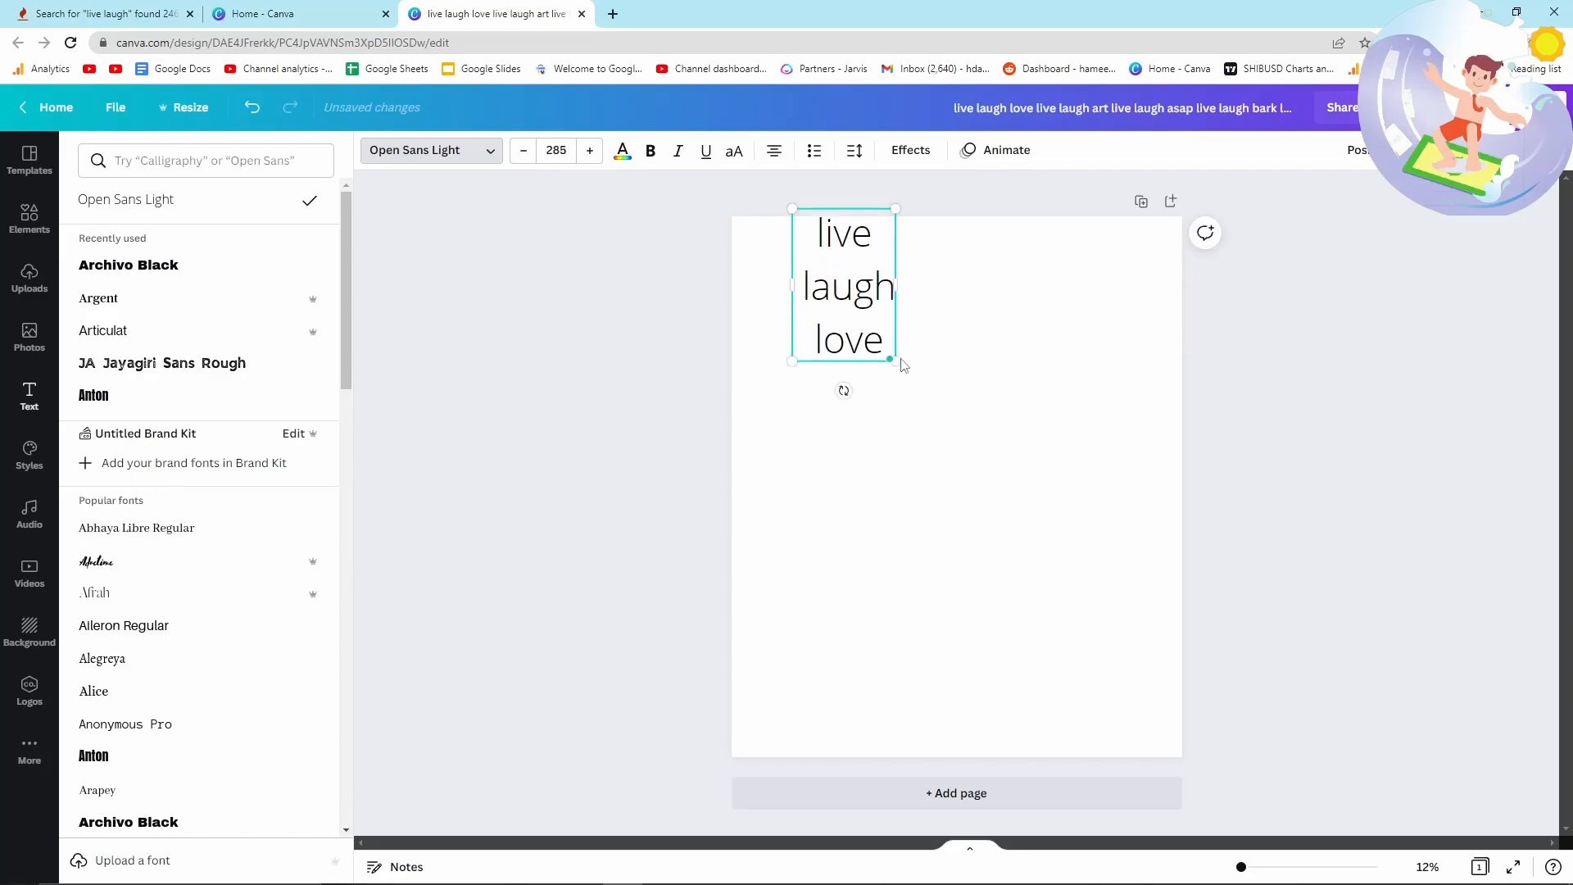
drag(898, 363, 1299, 604)
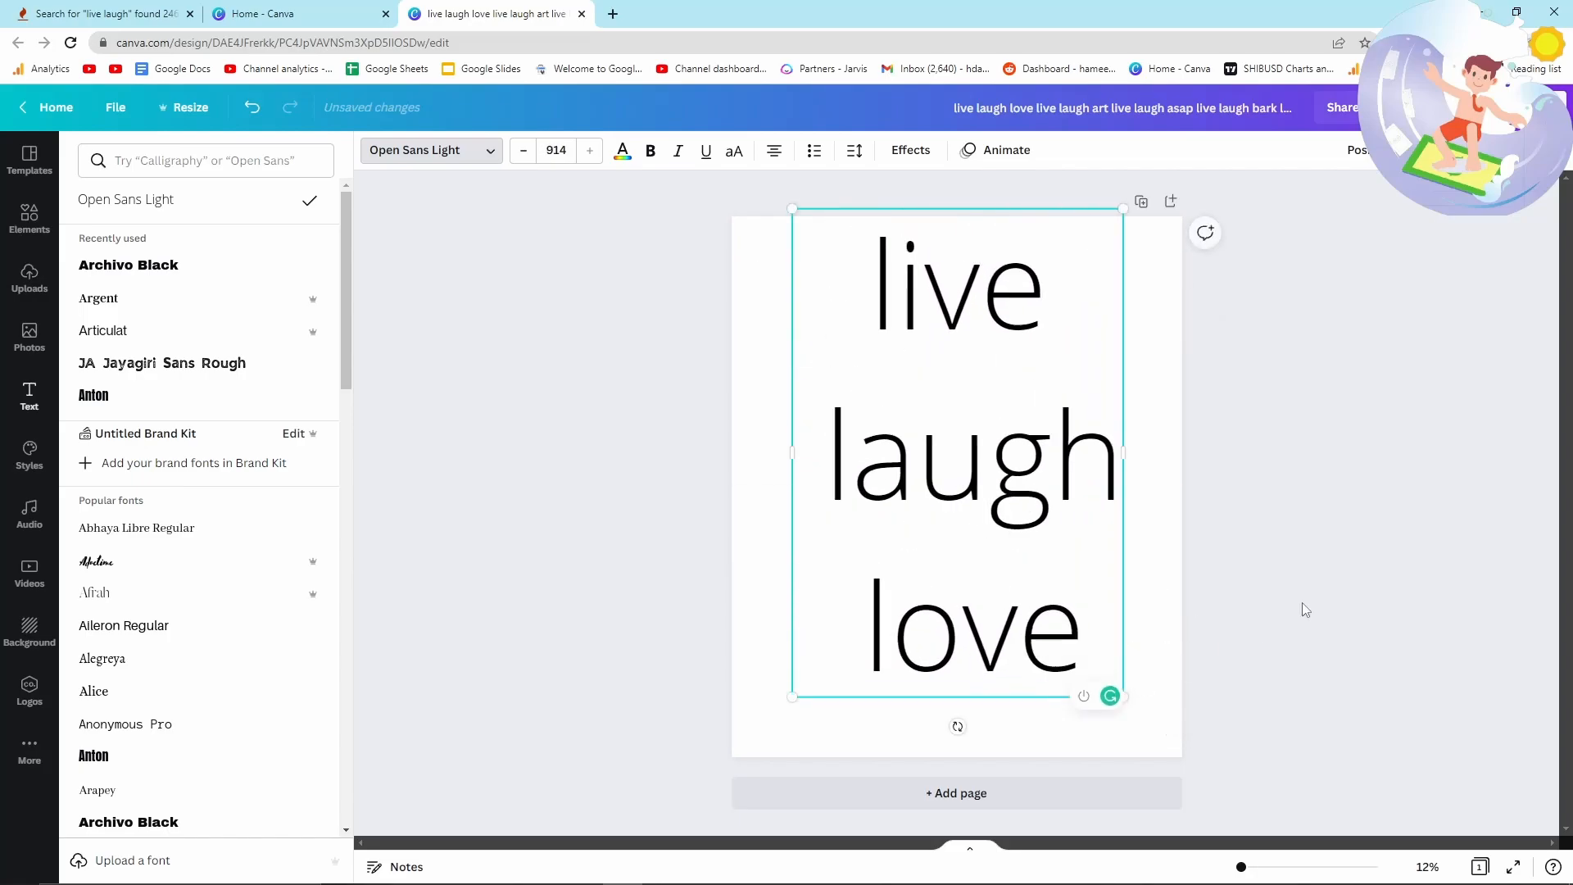
Change the font of the entire three-line text, trying Advetime and settling on London
key(ctrl+a)
click(487, 151)
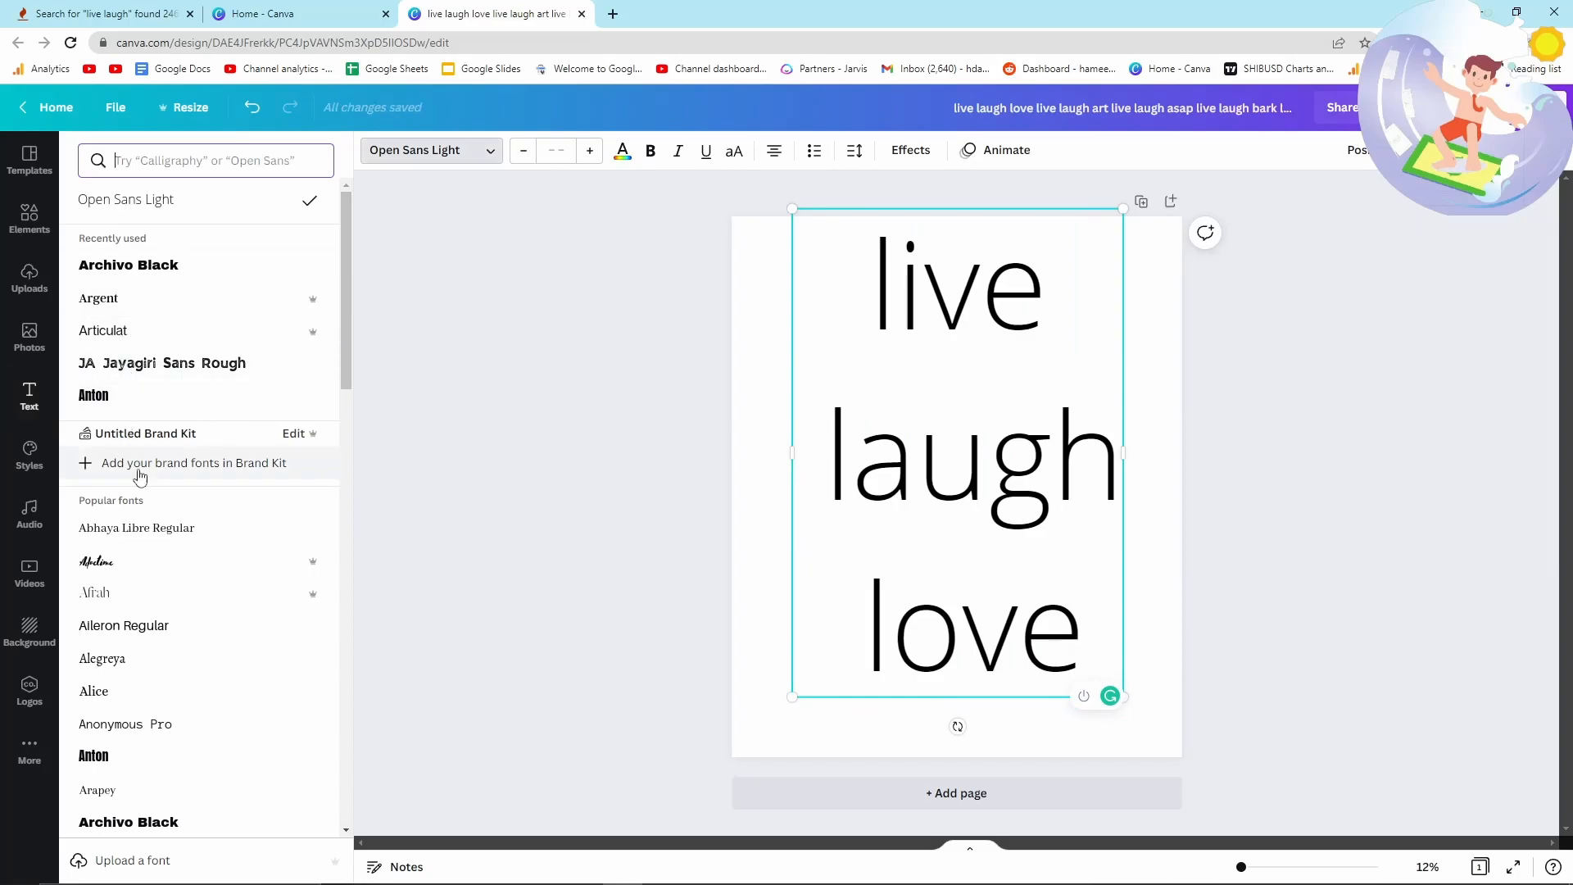
click(153, 561)
scroll(151, 549, down, 4)
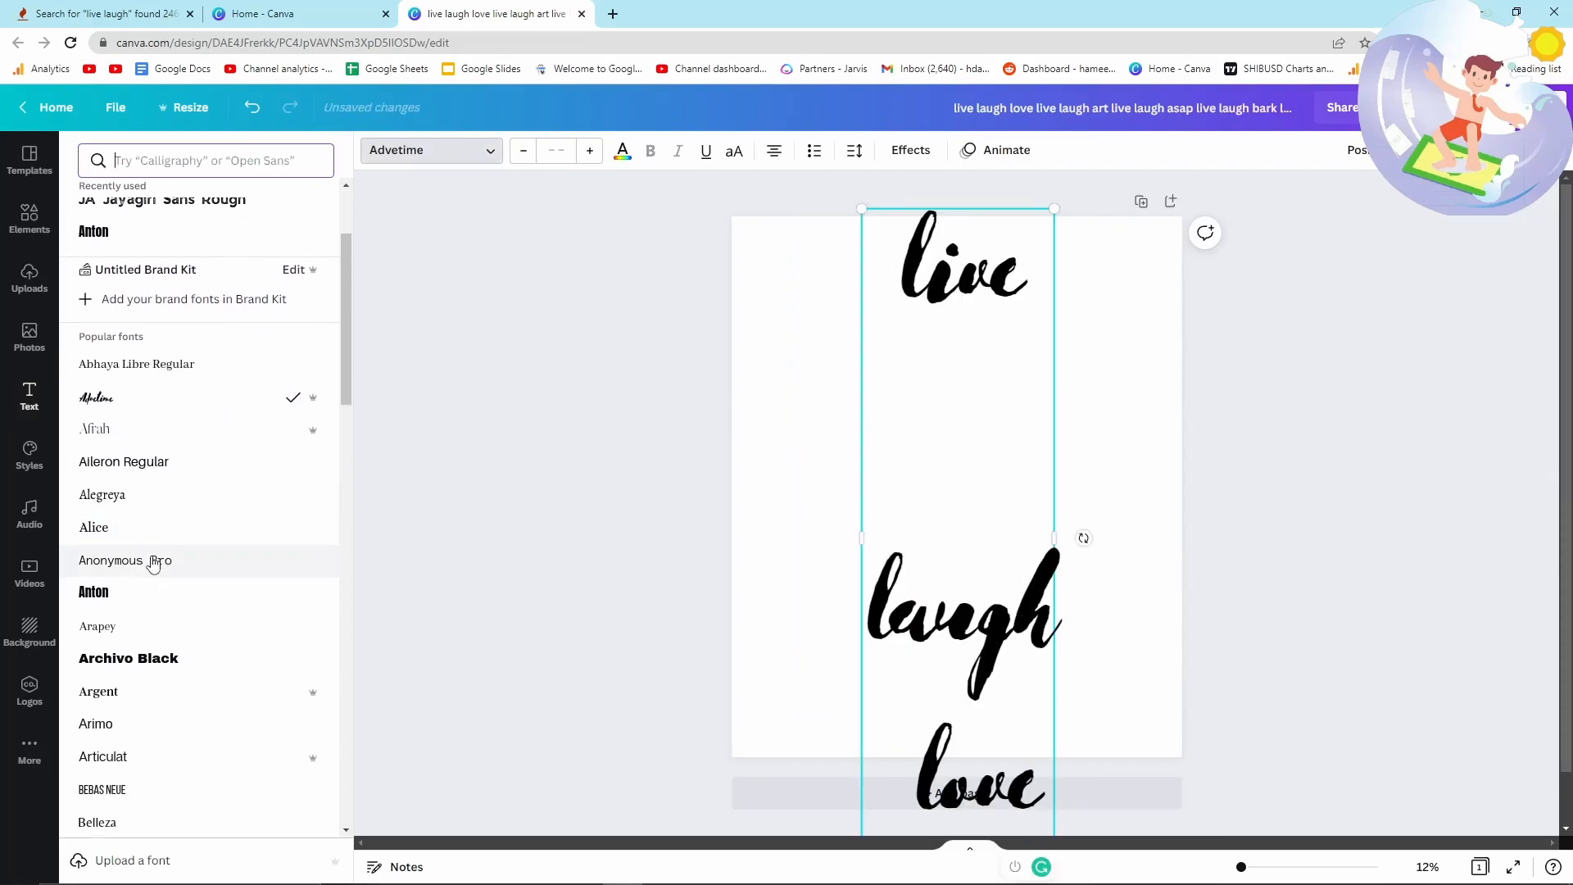
click(147, 512)
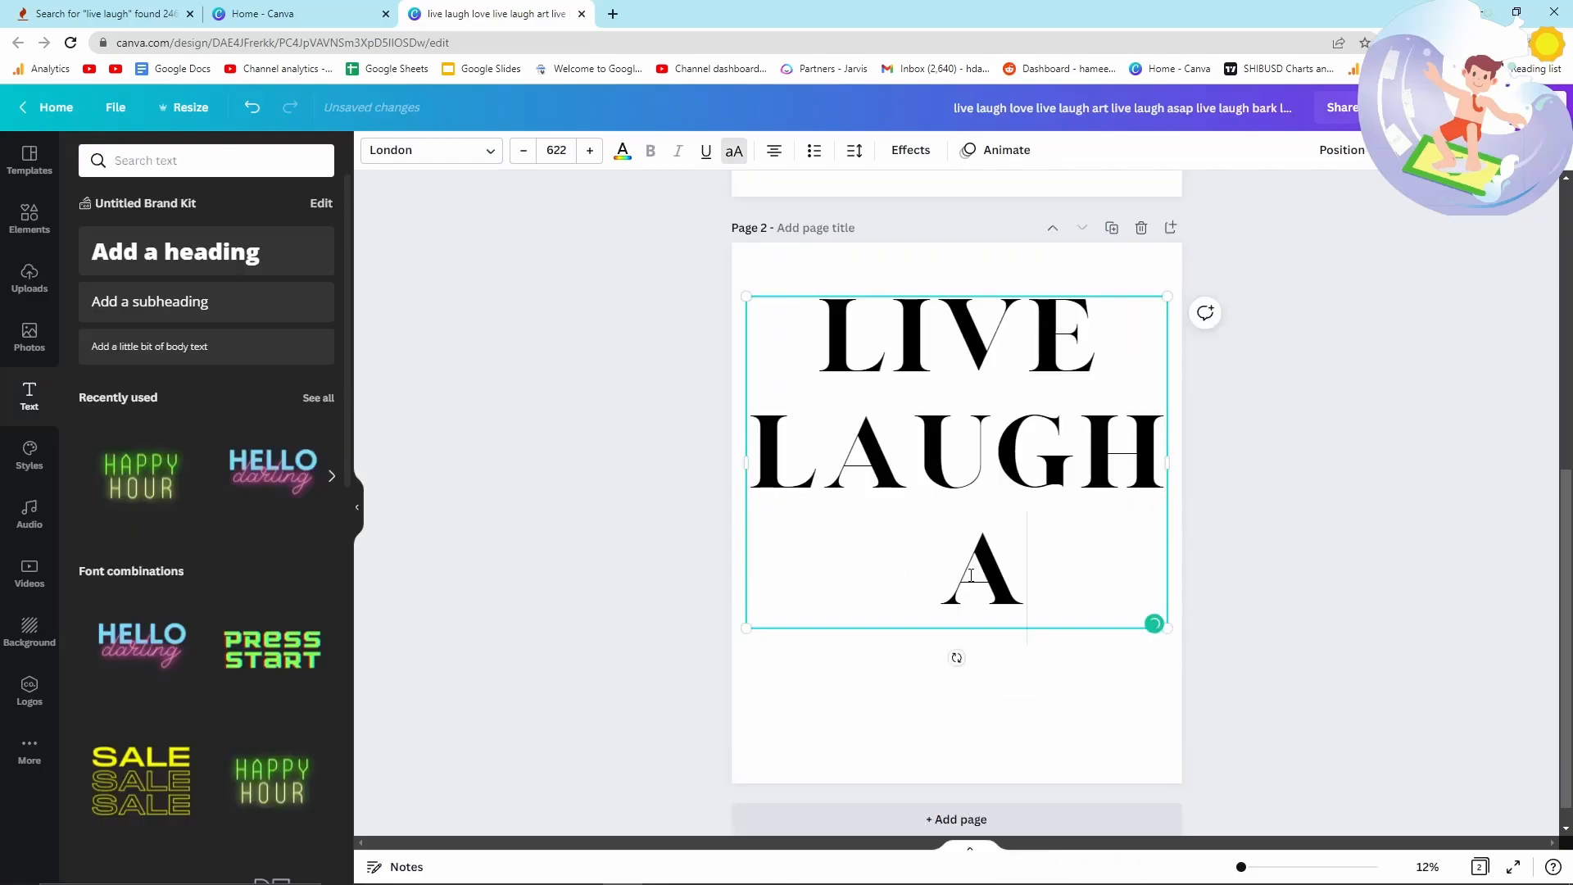
Complete the last word on page 2 as ART, and make a duplicate of that page ending in ASAP instead
text(RT)
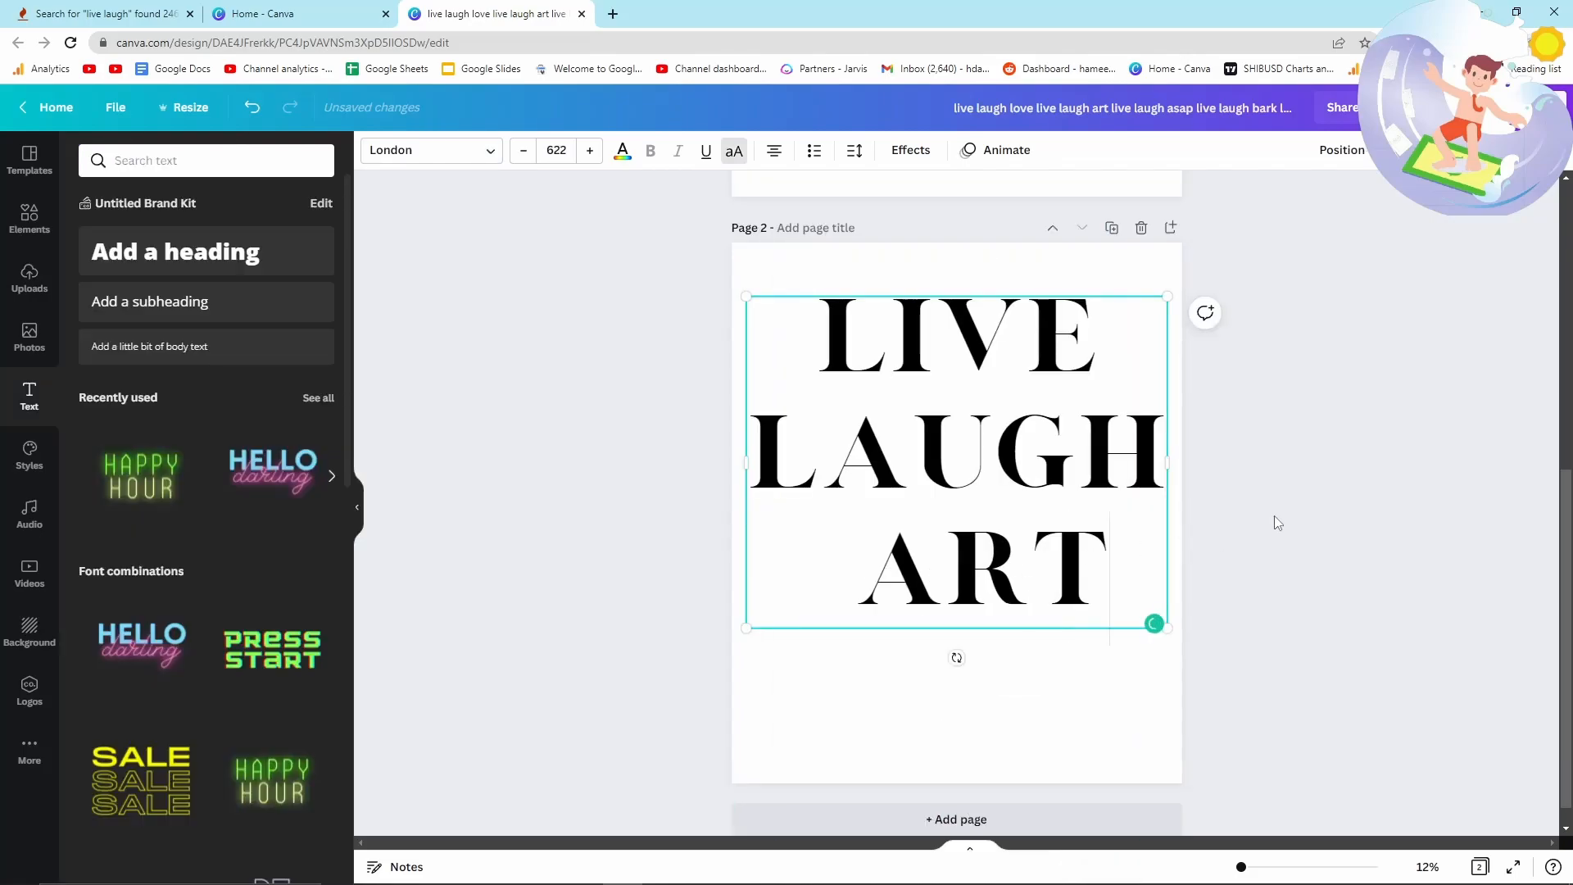
click(1275, 514)
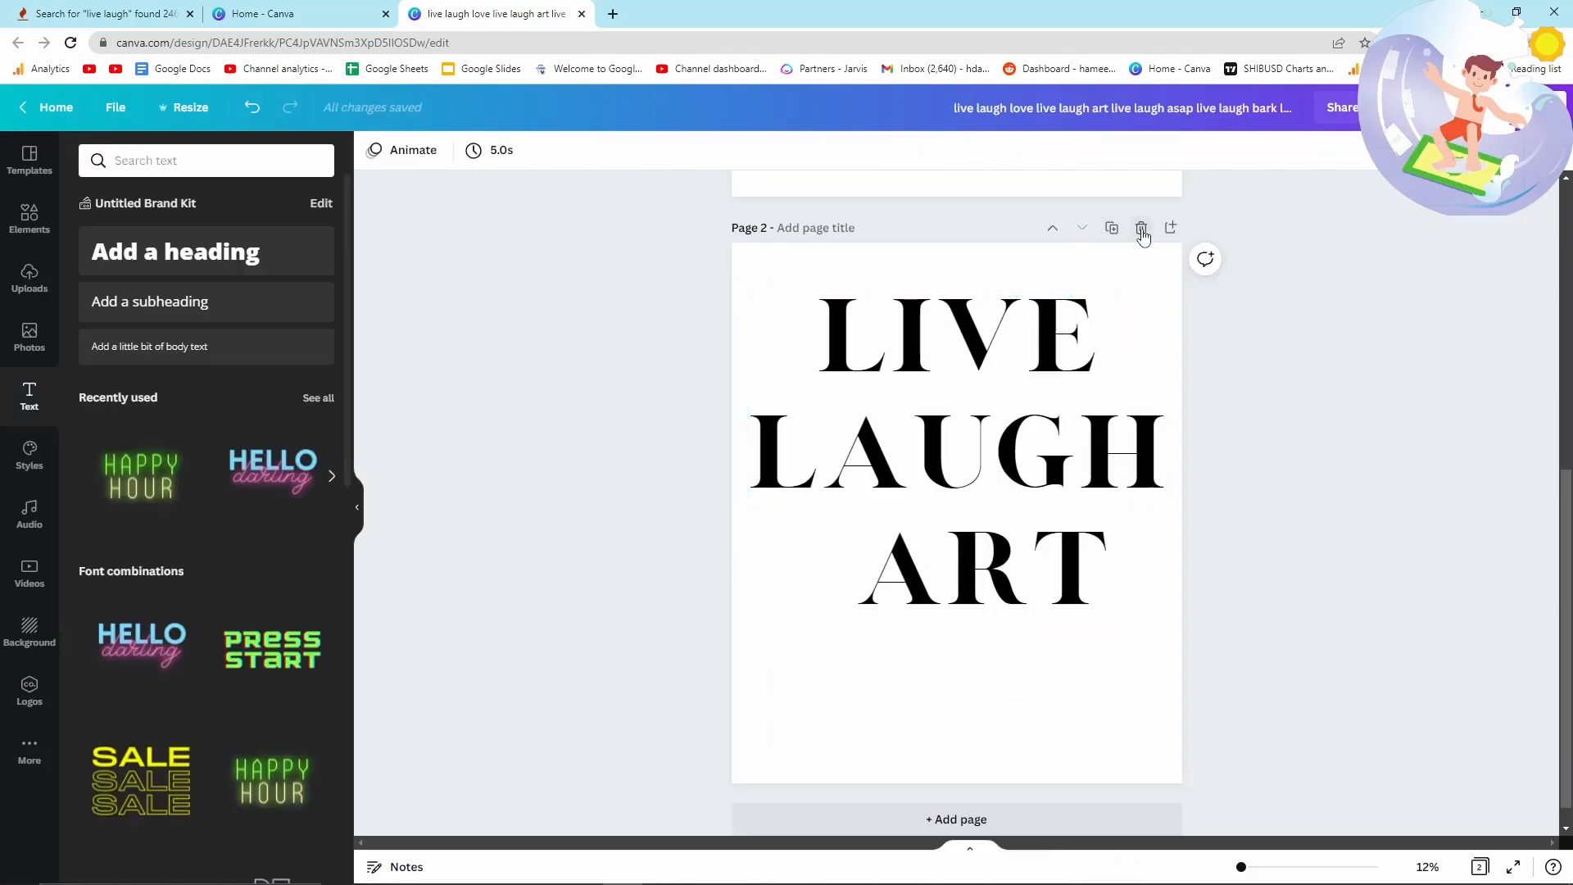
click(1112, 227)
key(alt+Tab)
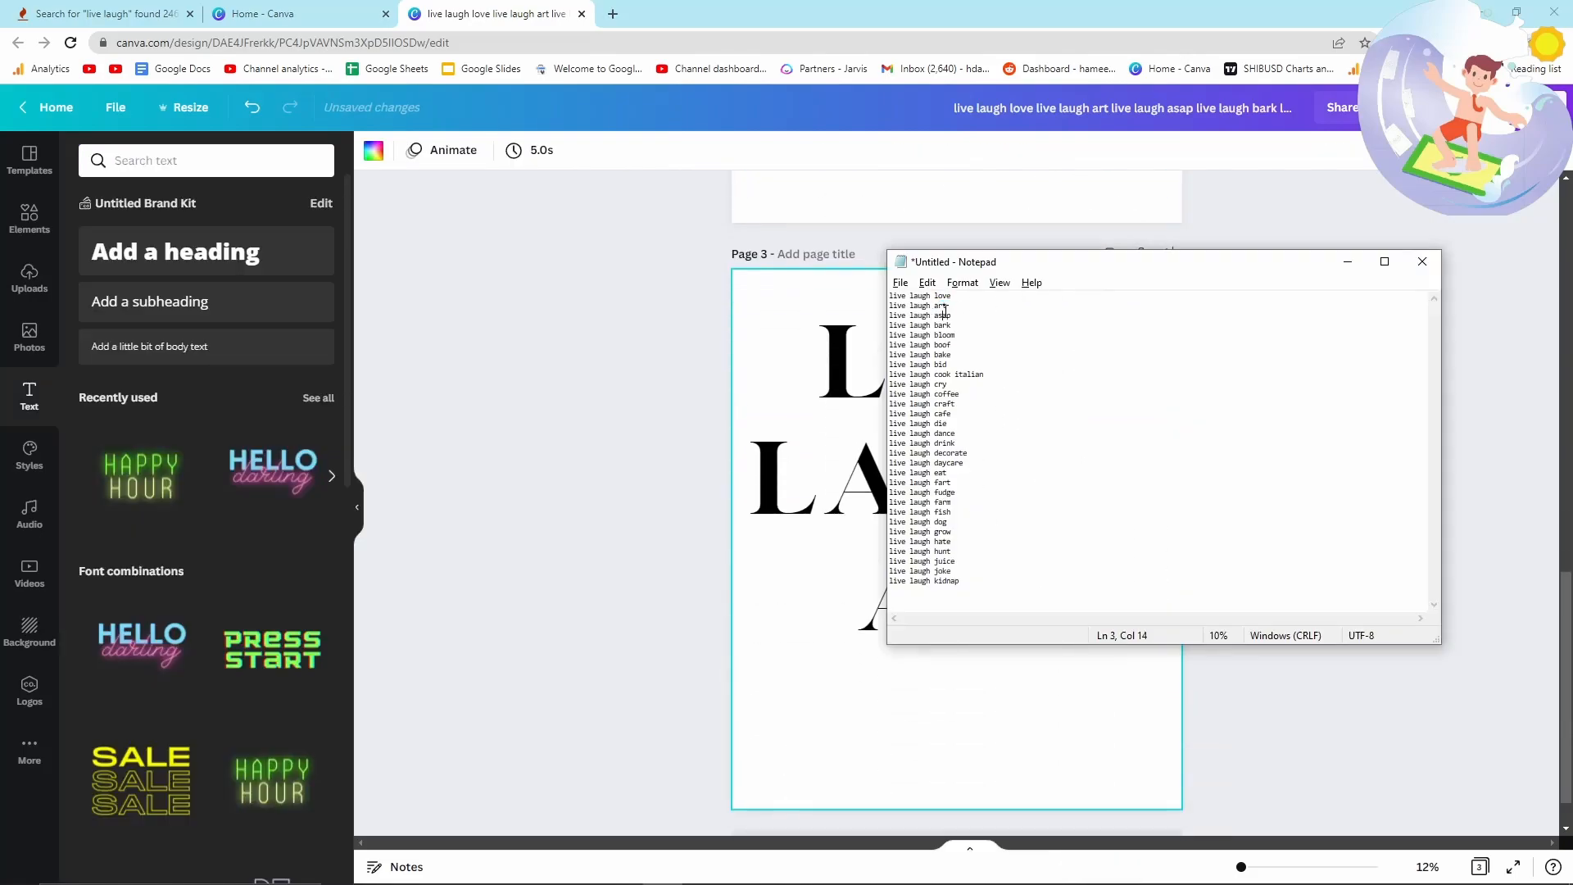
key(alt+Tab)
double_click(952, 613)
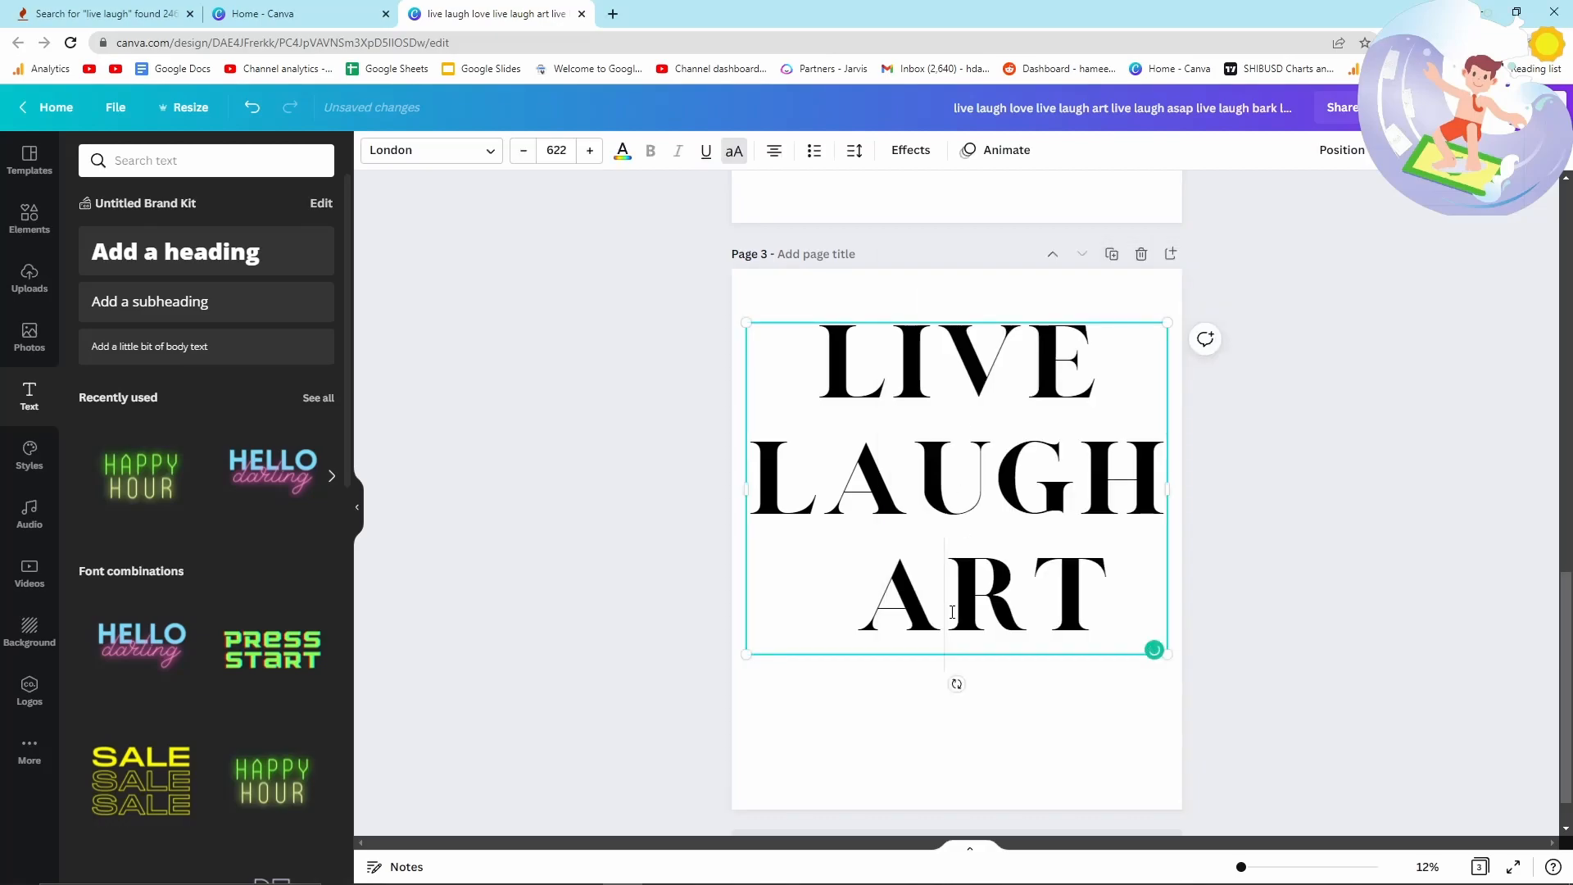
double_click(952, 612)
text(ASAP)
click(1305, 412)
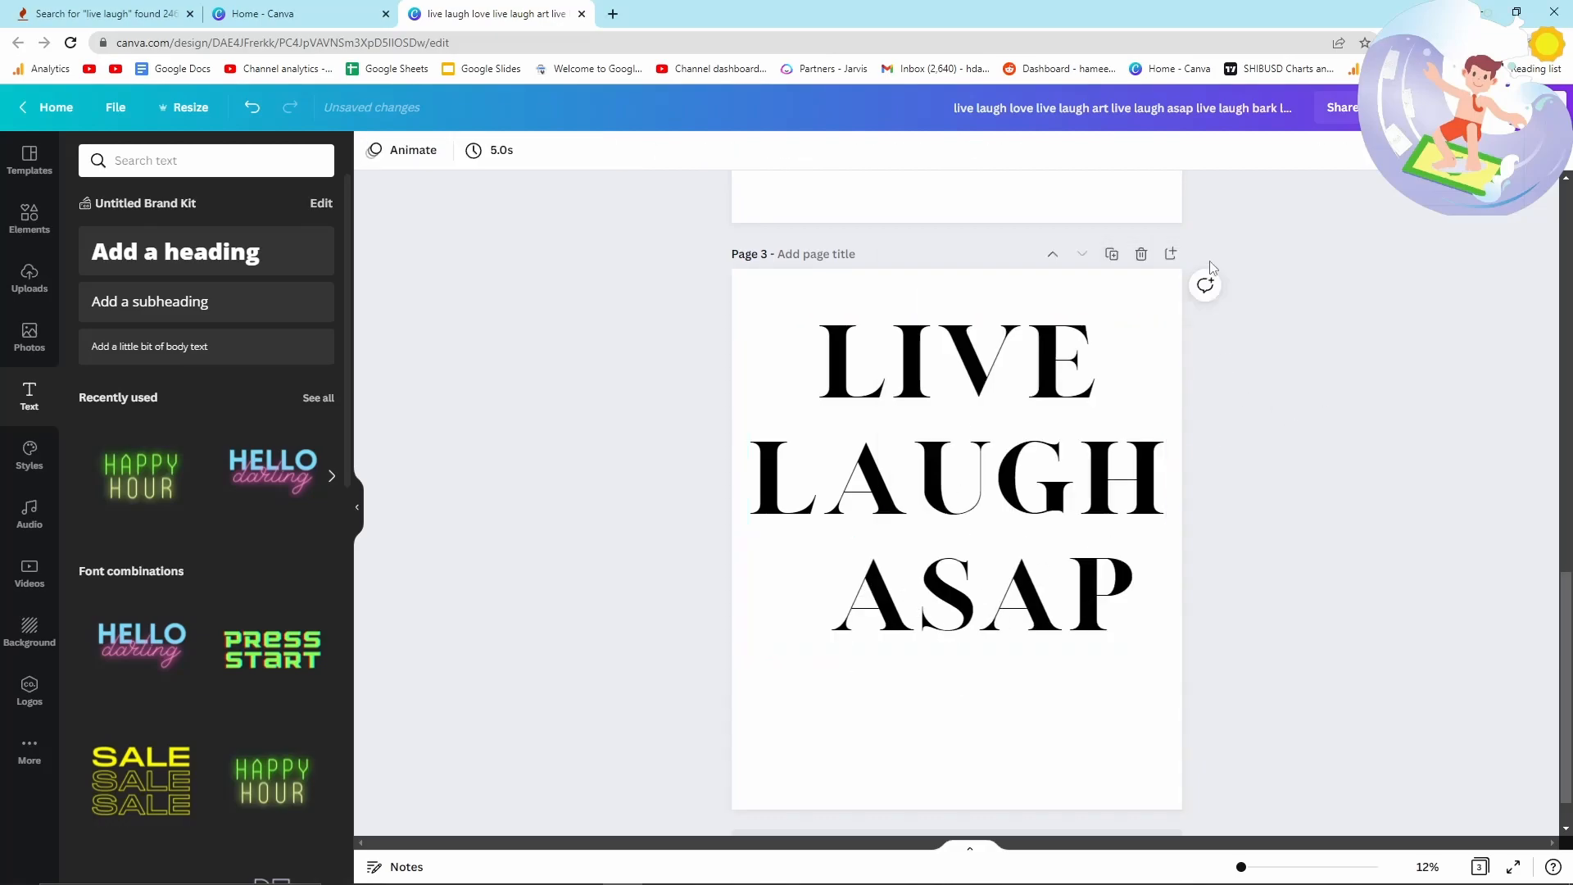
Duplicate the LIVE LAUGH ASAP page and bring up the Notepad keyword list
click(1112, 256)
key(alt+Tab)
key(alt)
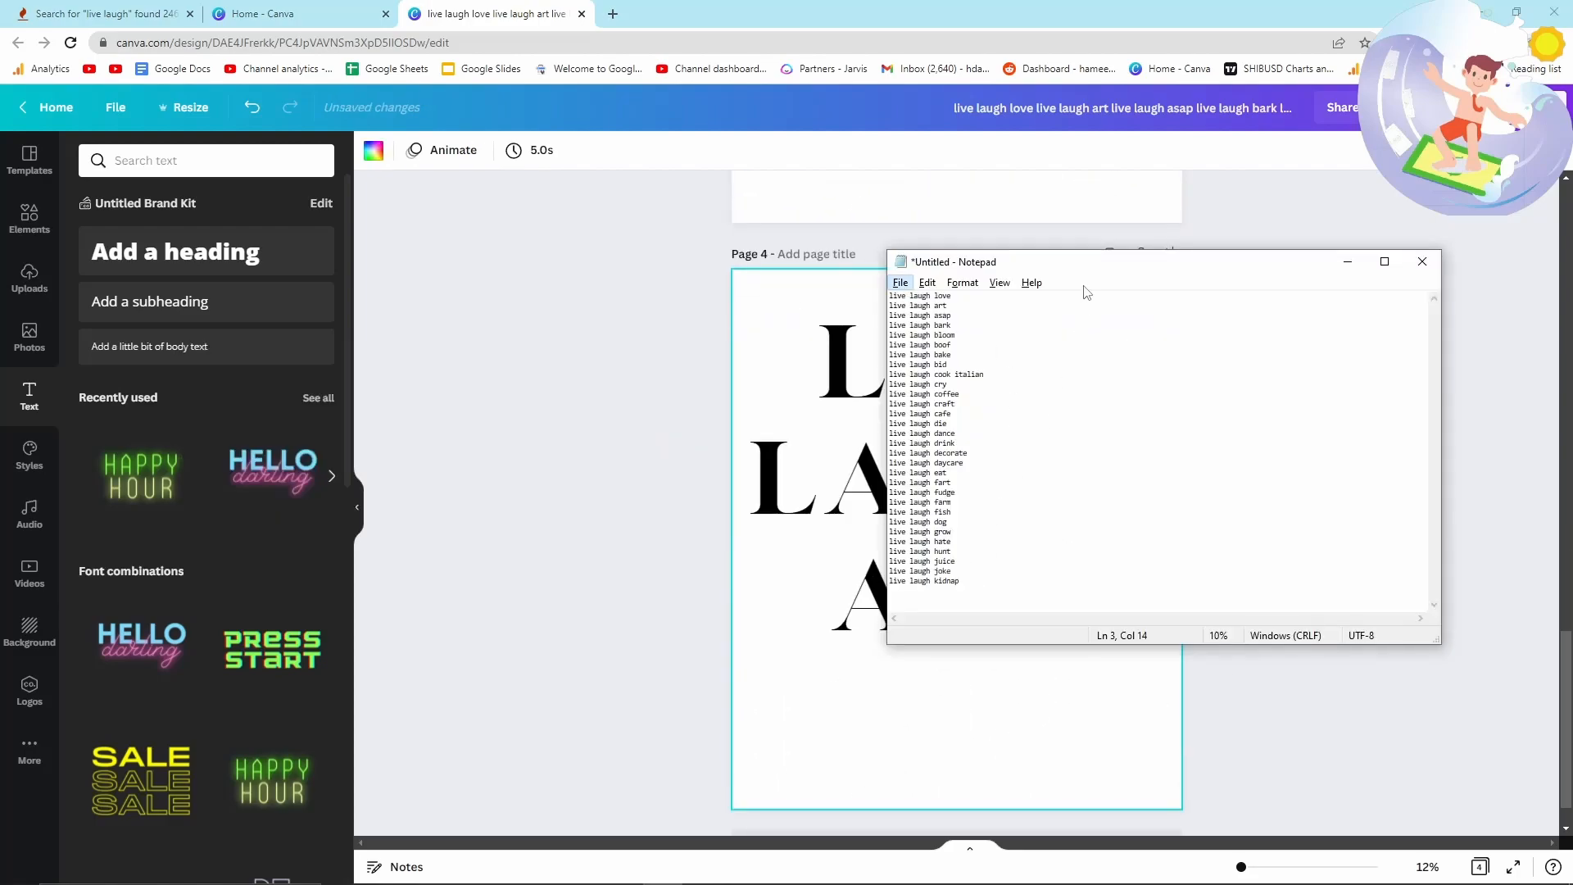
Shrink the browser window and place it side by side with an enlarged Notepad window, minimizing the recording software behind them
drag(1068, 8, 582, 0)
drag(971, 7, 972, 65)
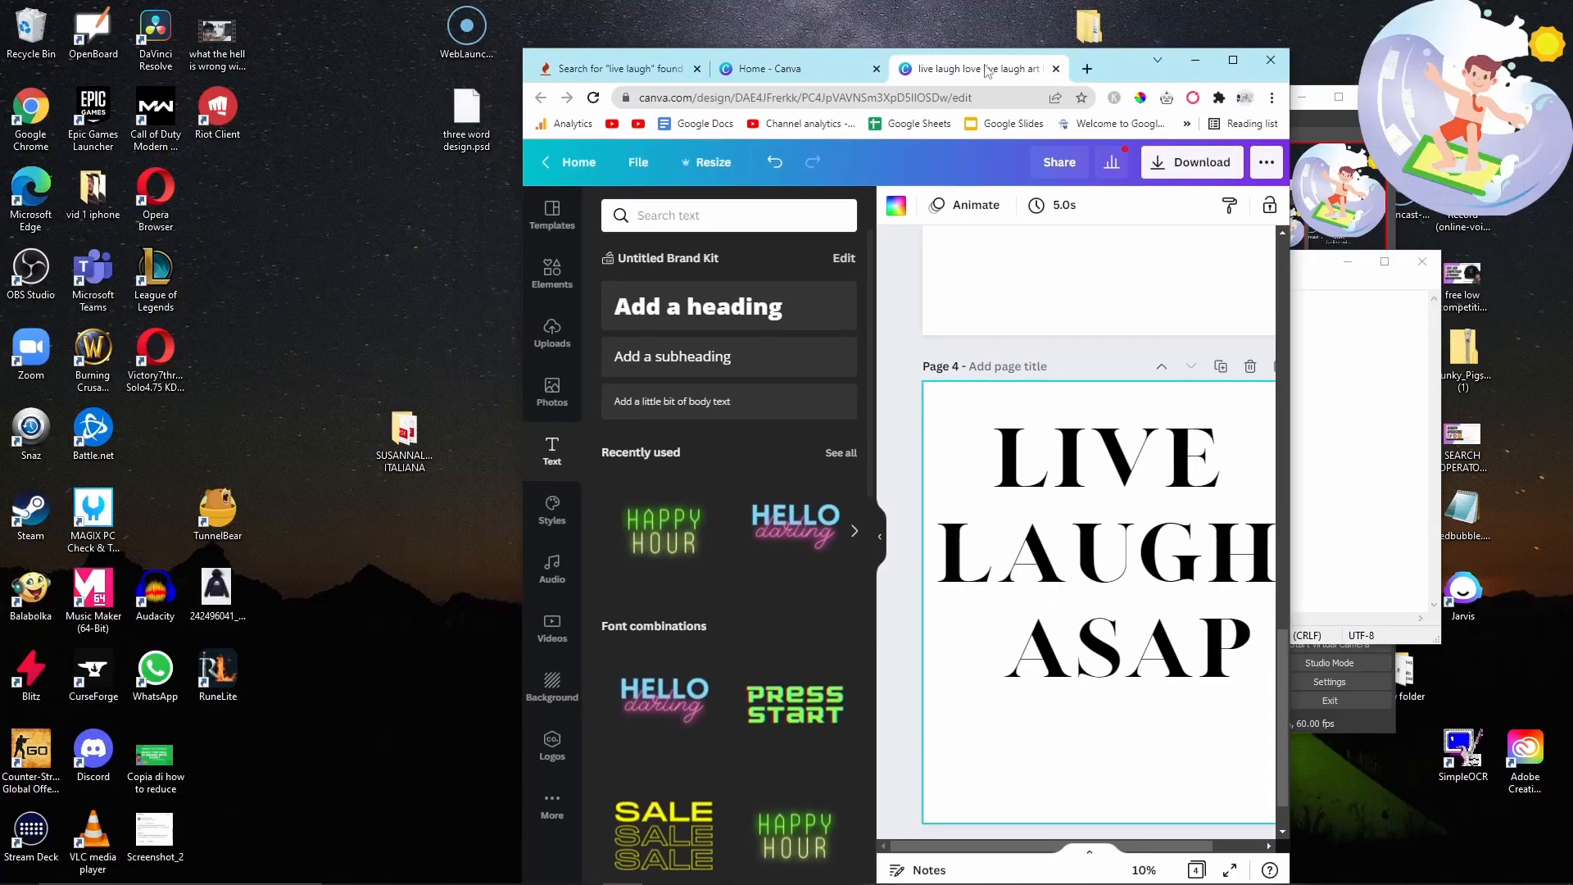
drag(1119, 74, 649, 33)
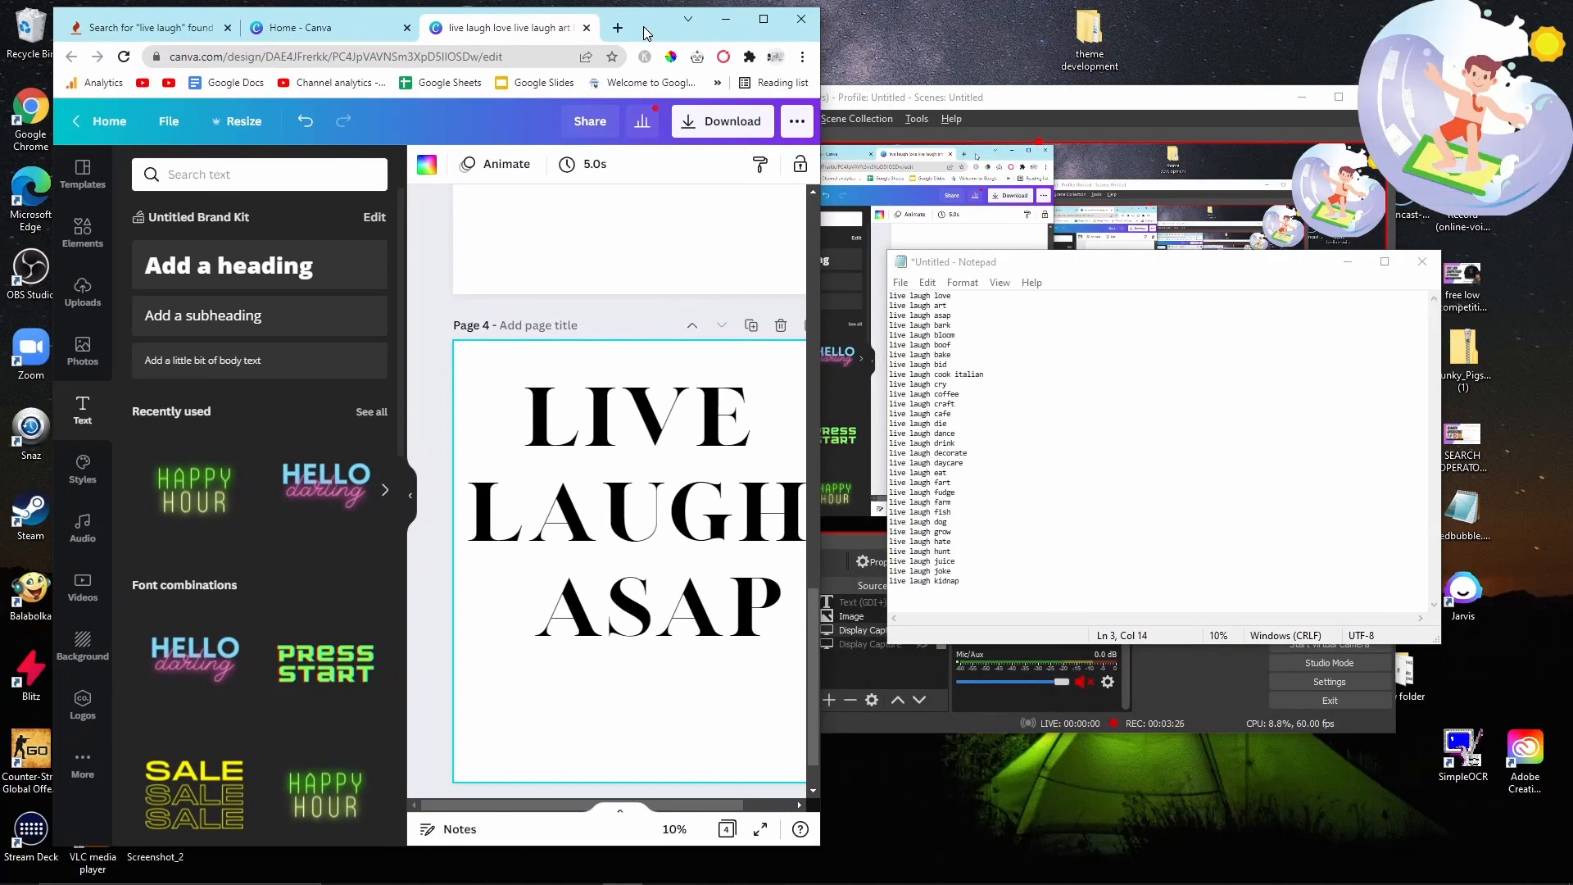
click(1301, 97)
drag(1066, 261, 991, 84)
drag(1360, 459, 1514, 618)
Replace the last word on page 4 with BARK
click(675, 291)
scroll(681, 344, up, 2)
scroll(691, 412, down, 2)
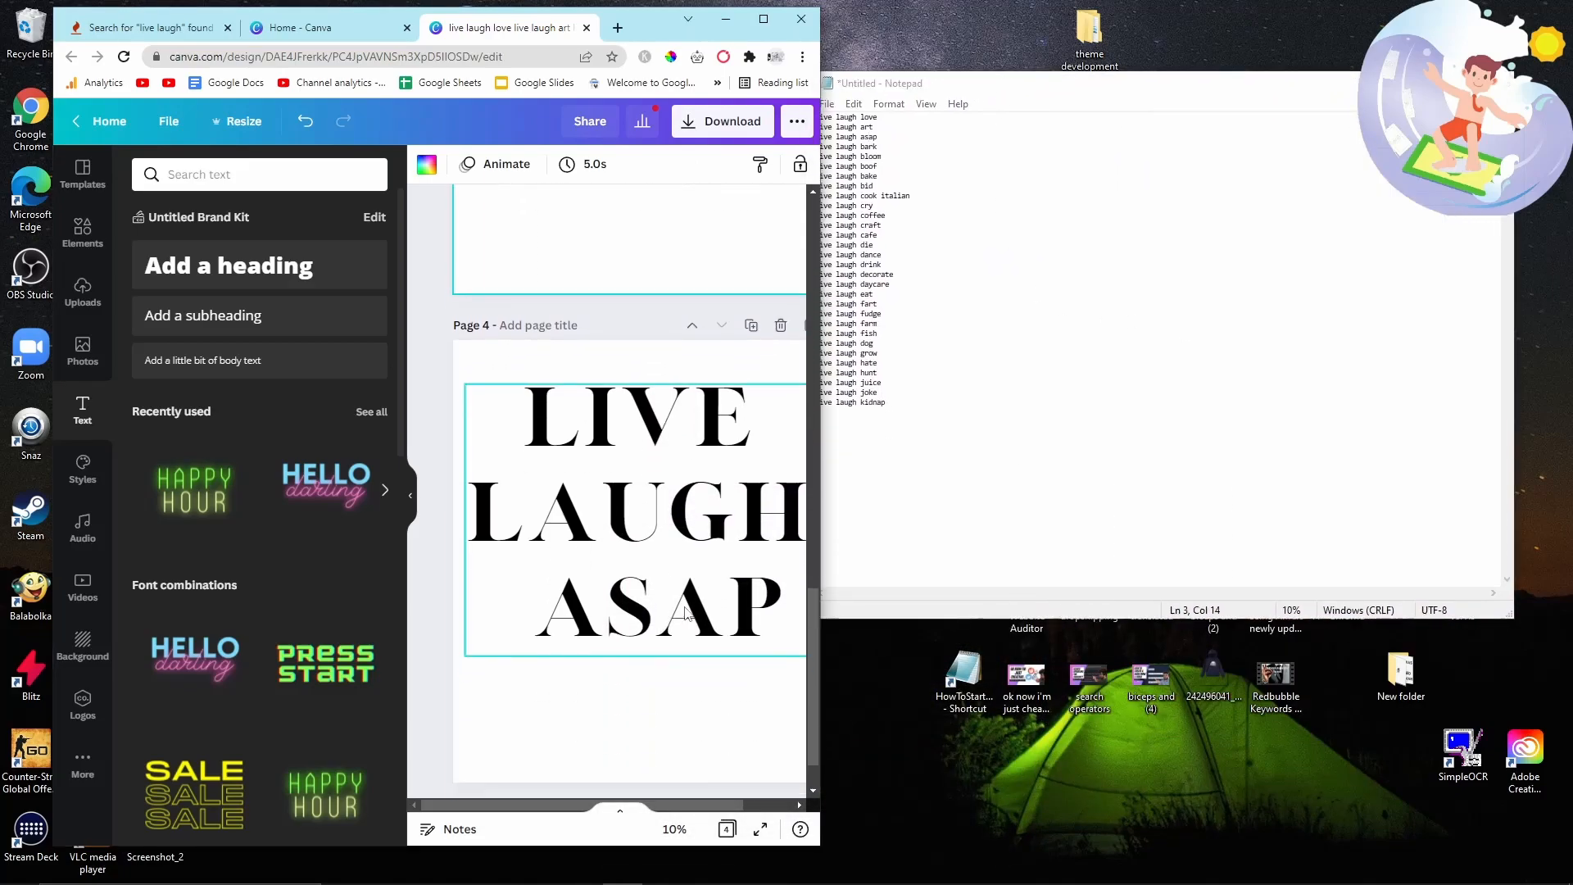
double_click(685, 607)
text(BARK)
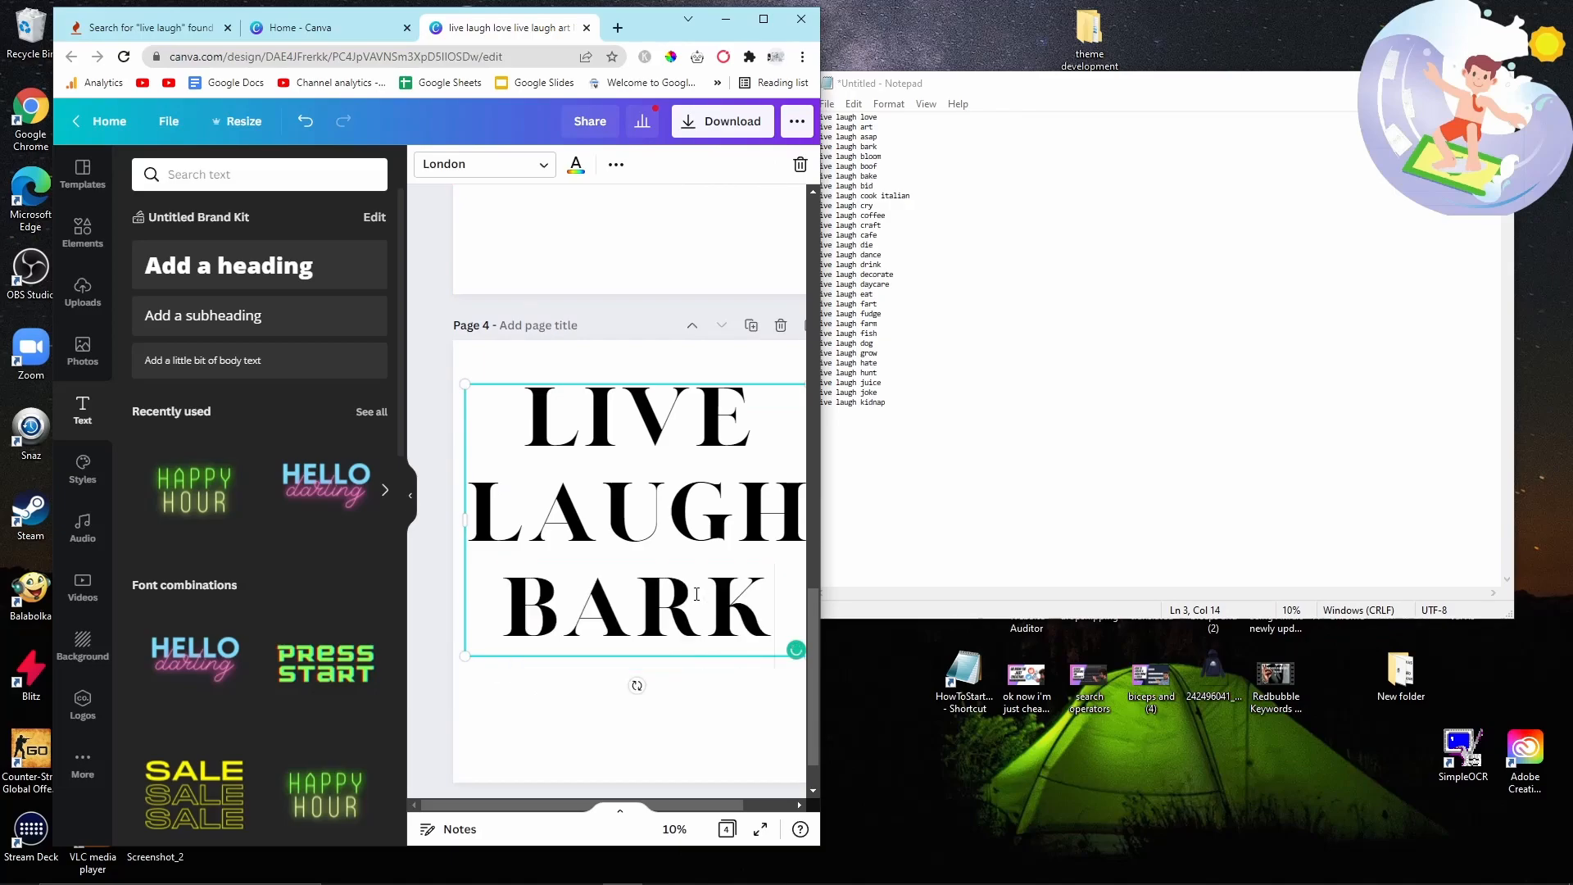
Add pages 5 and 6 as duplicates of the preceding page, with the last word changed to BLOOM and BOOF respectively
click(753, 329)
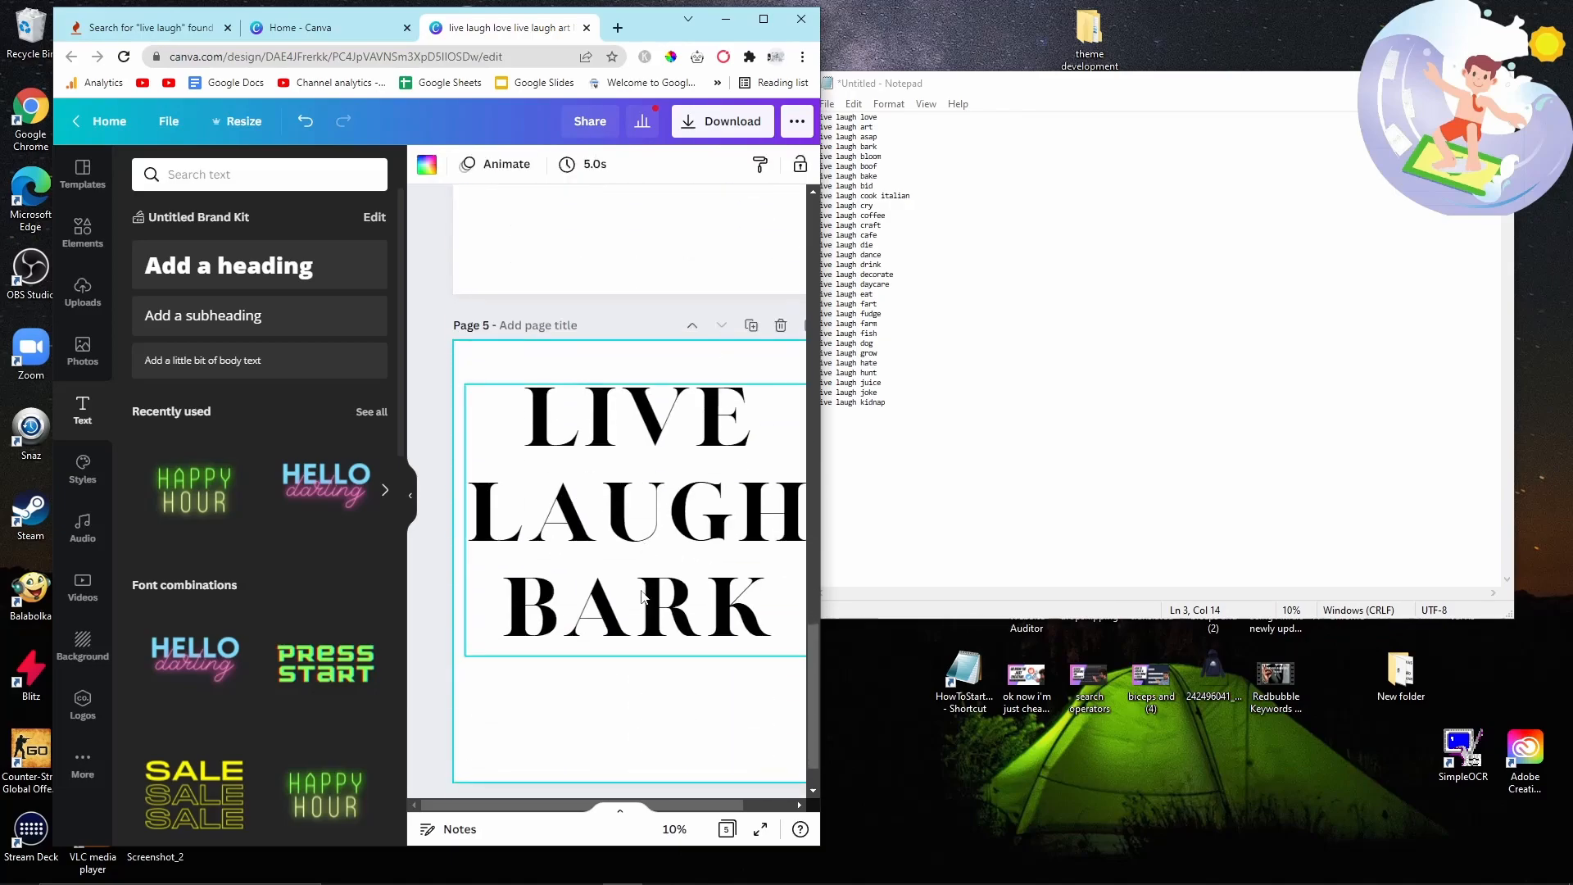
double_click(636, 599)
text(BLOOM)
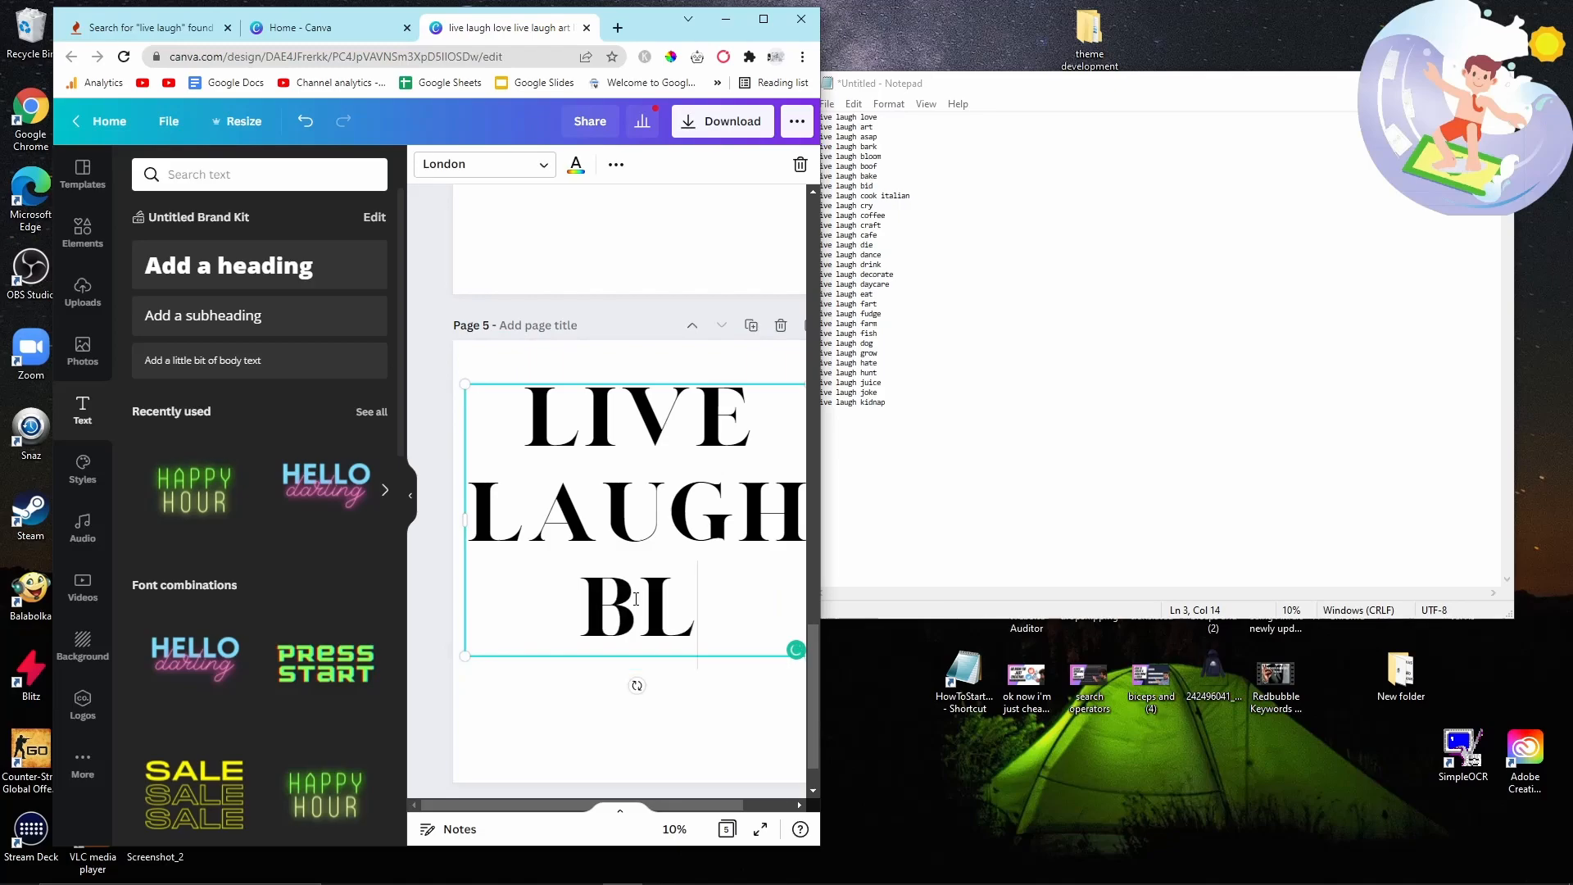
click(760, 332)
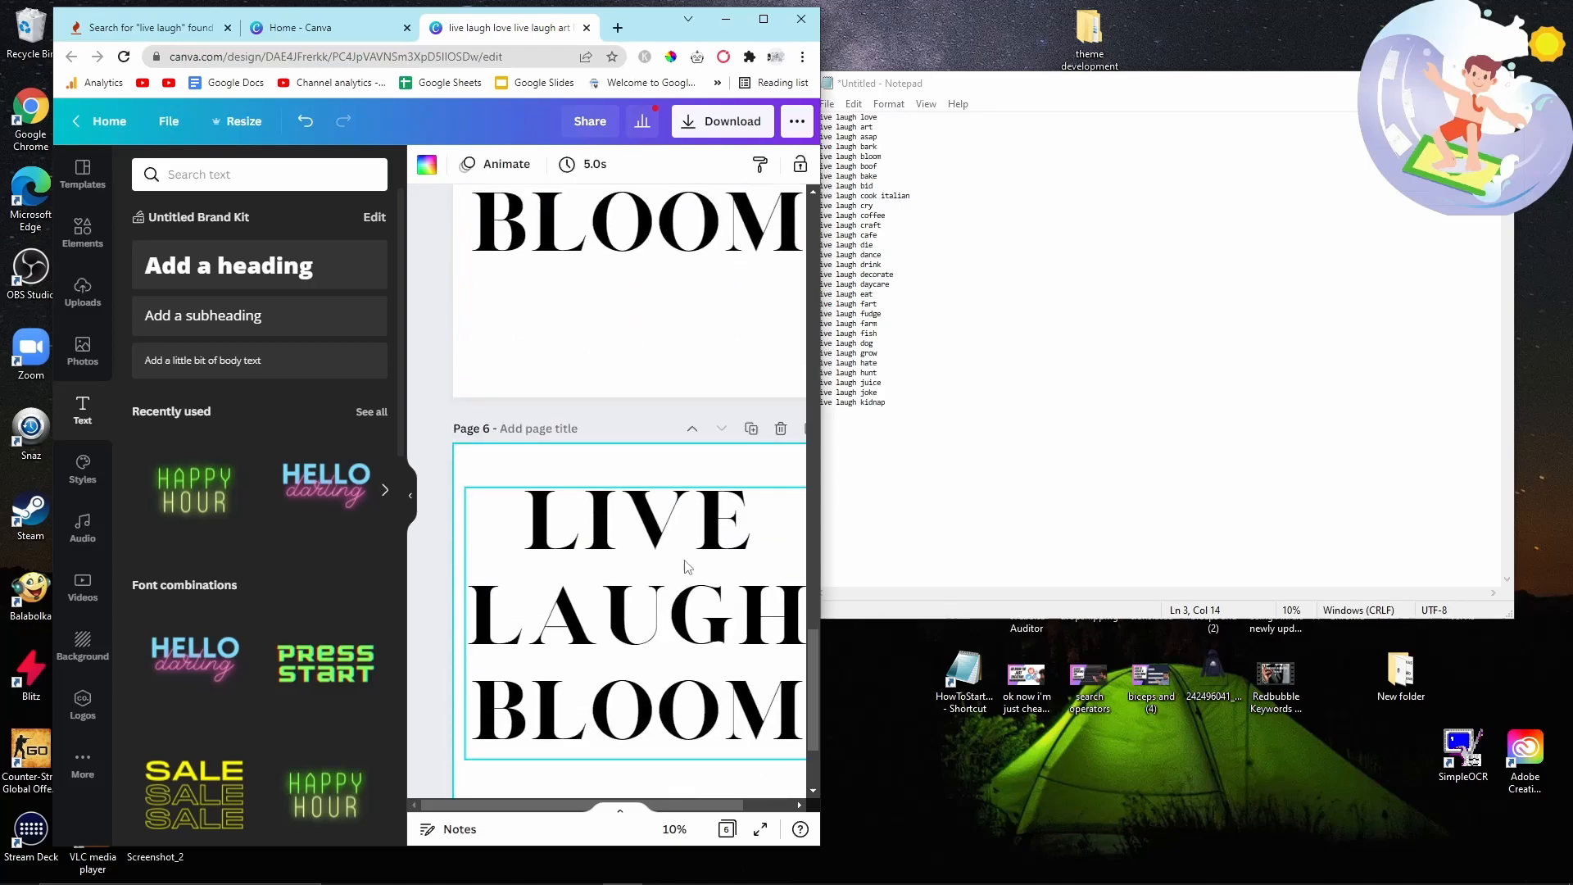
double_click(590, 610)
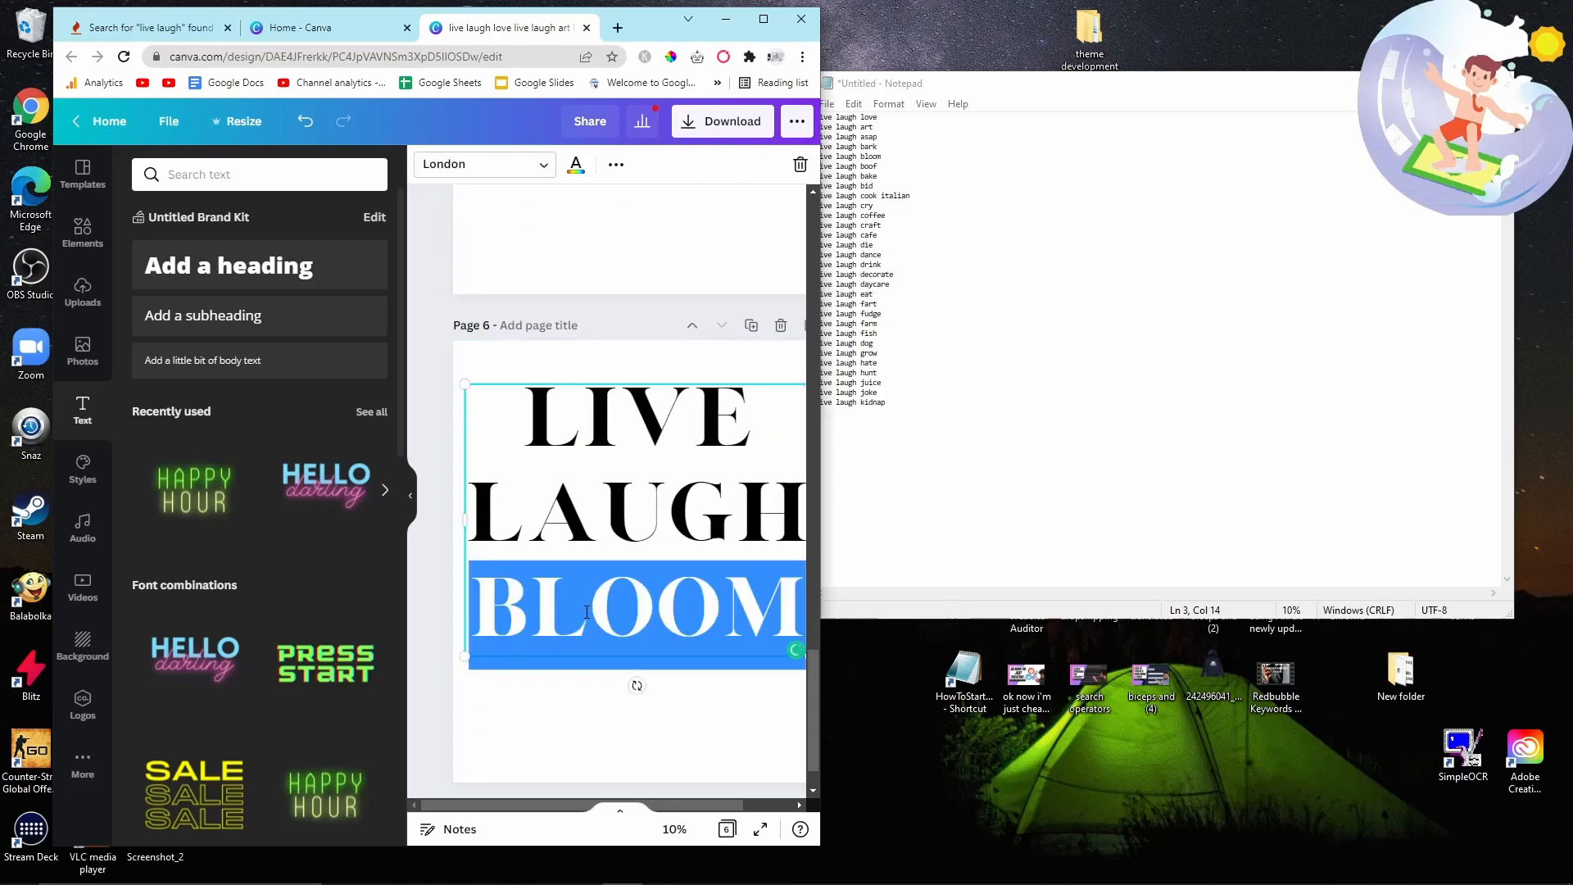
text(BOOF)
Add pages 7 and 8 as duplicates of the preceding page, with the last word changed to BAKE and BID respectively
click(760, 328)
double_click(636, 607)
text(BAKE)
click(752, 328)
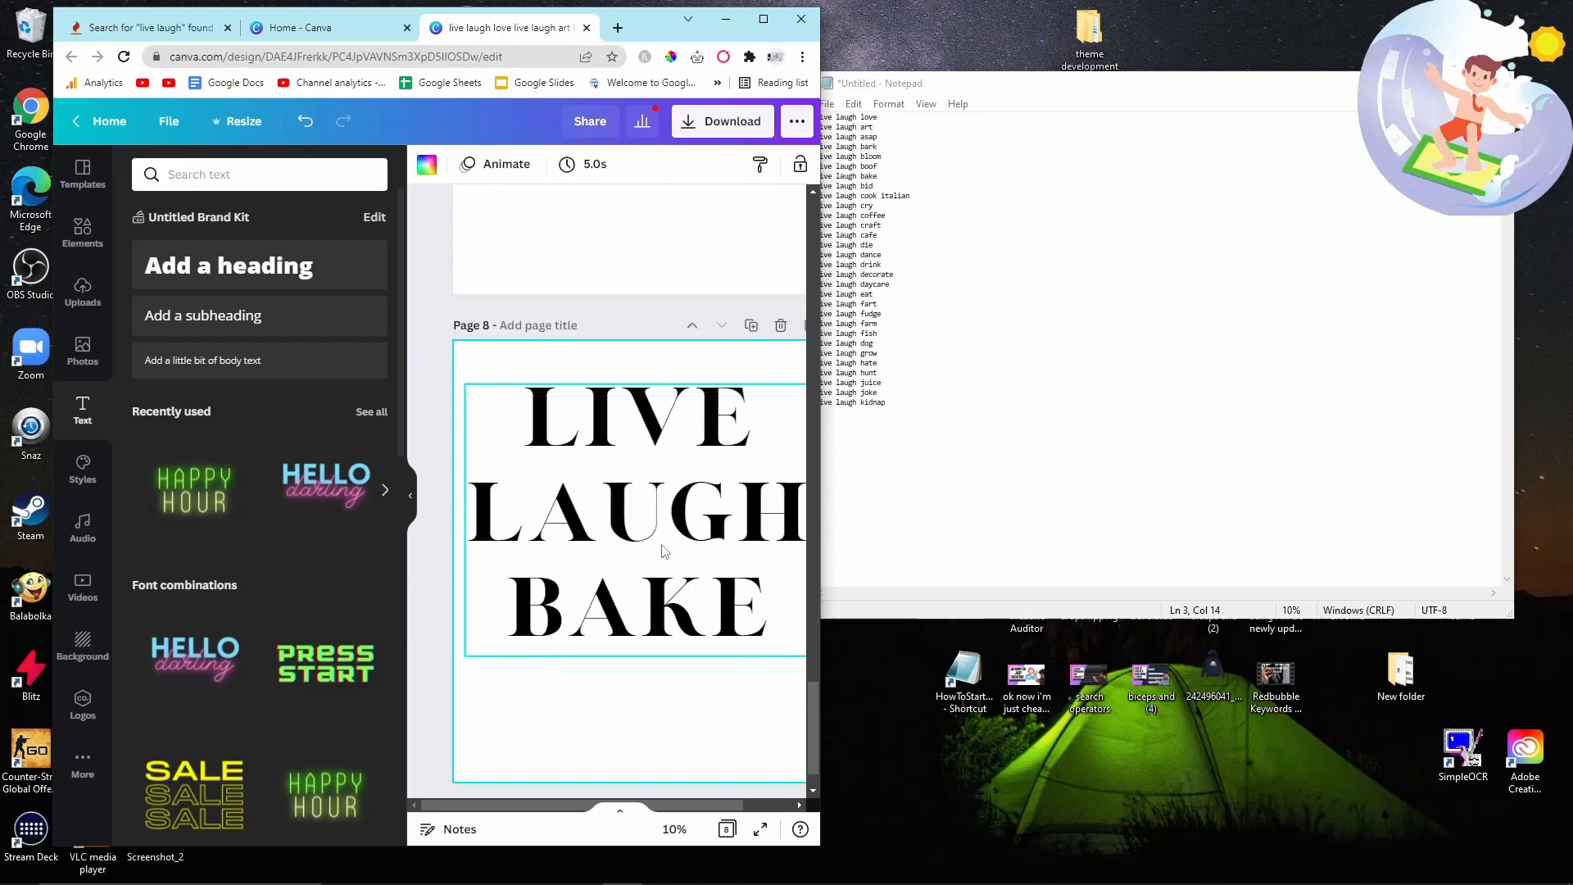
click(612, 616)
double_click(609, 609)
text(BID)
Add pages 9 and 10 as duplicates of the preceding page, with the last word changed to COOK and CRY respectively
click(749, 326)
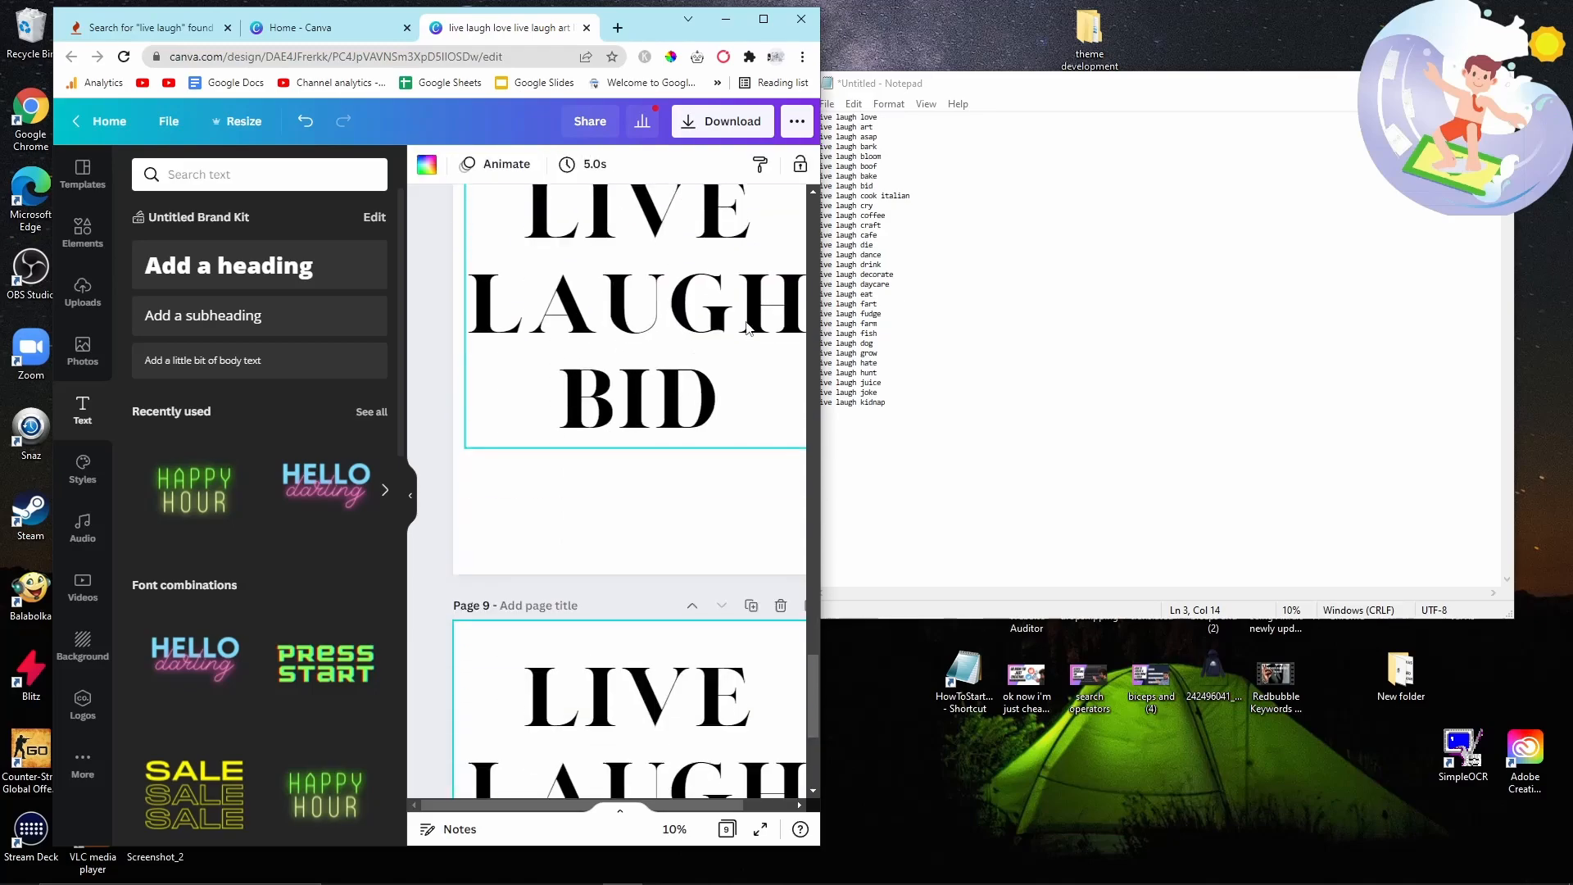
click(632, 623)
double_click(634, 612)
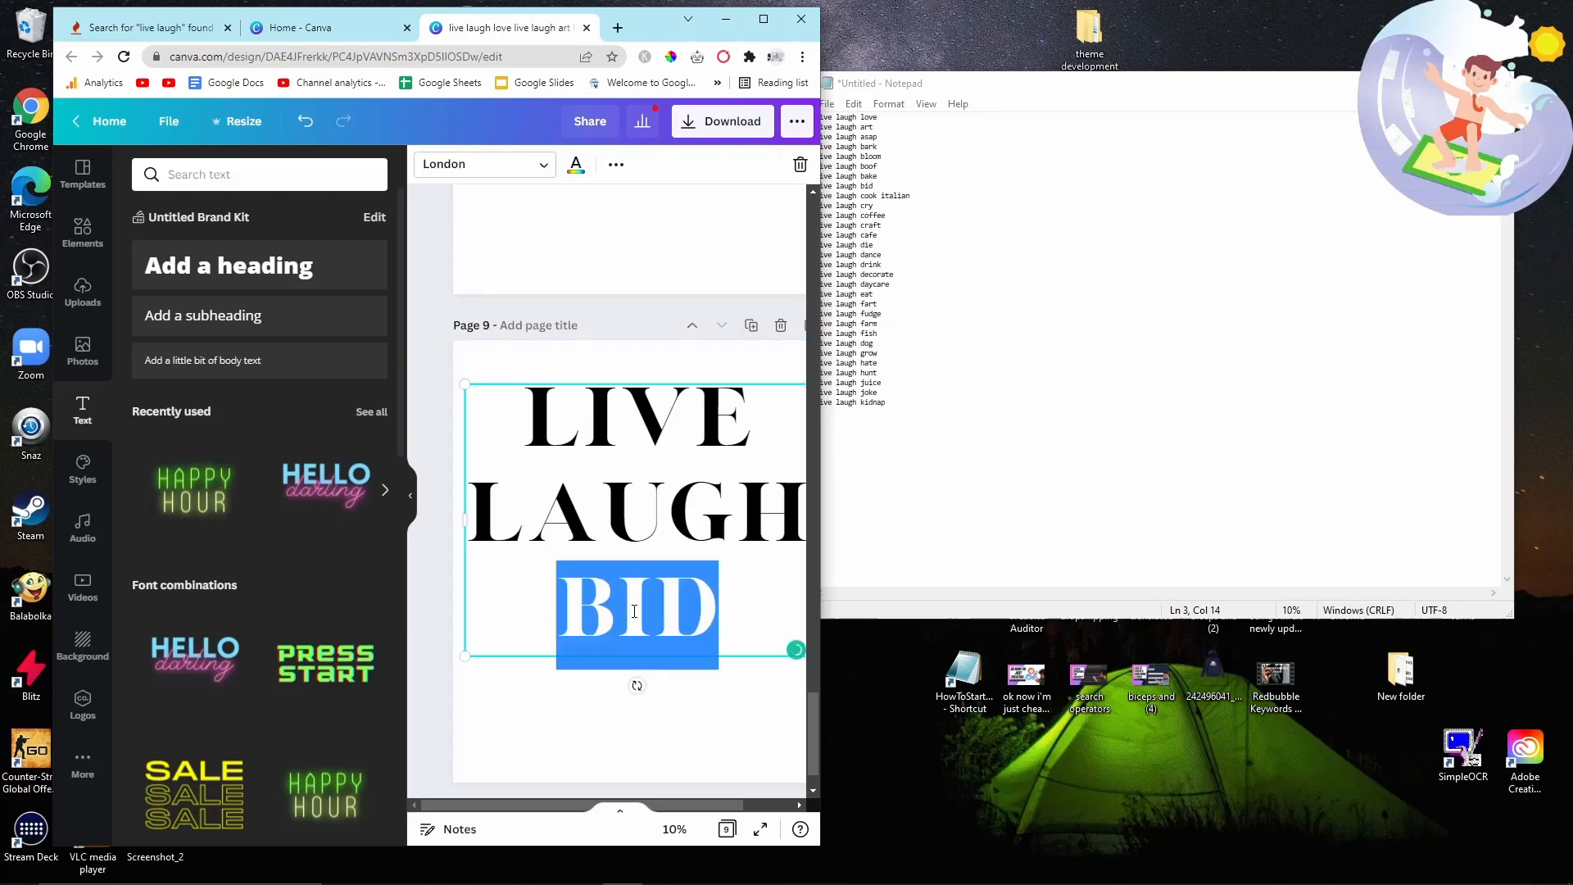
text(COOK)
click(752, 326)
click(627, 610)
double_click(623, 617)
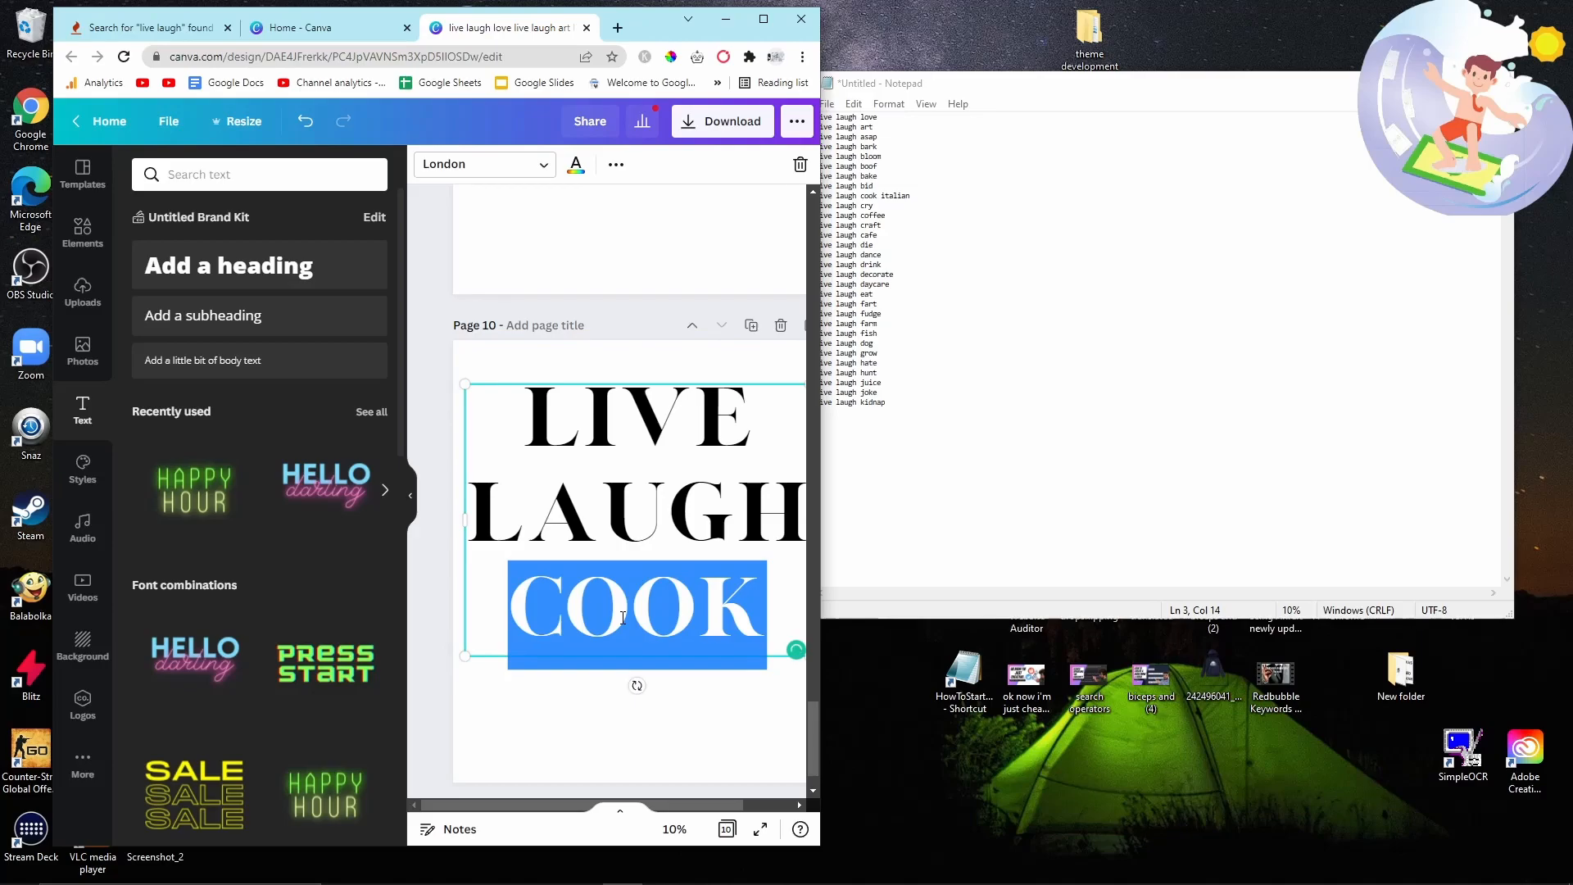
text(CRAY)
key(BackSpace)
key(BackSpace)
text(Y)
Add pages 11 and 12 as duplicates of the preceding page, with the last word changed to COFFEE and CRAFT respectively
click(754, 327)
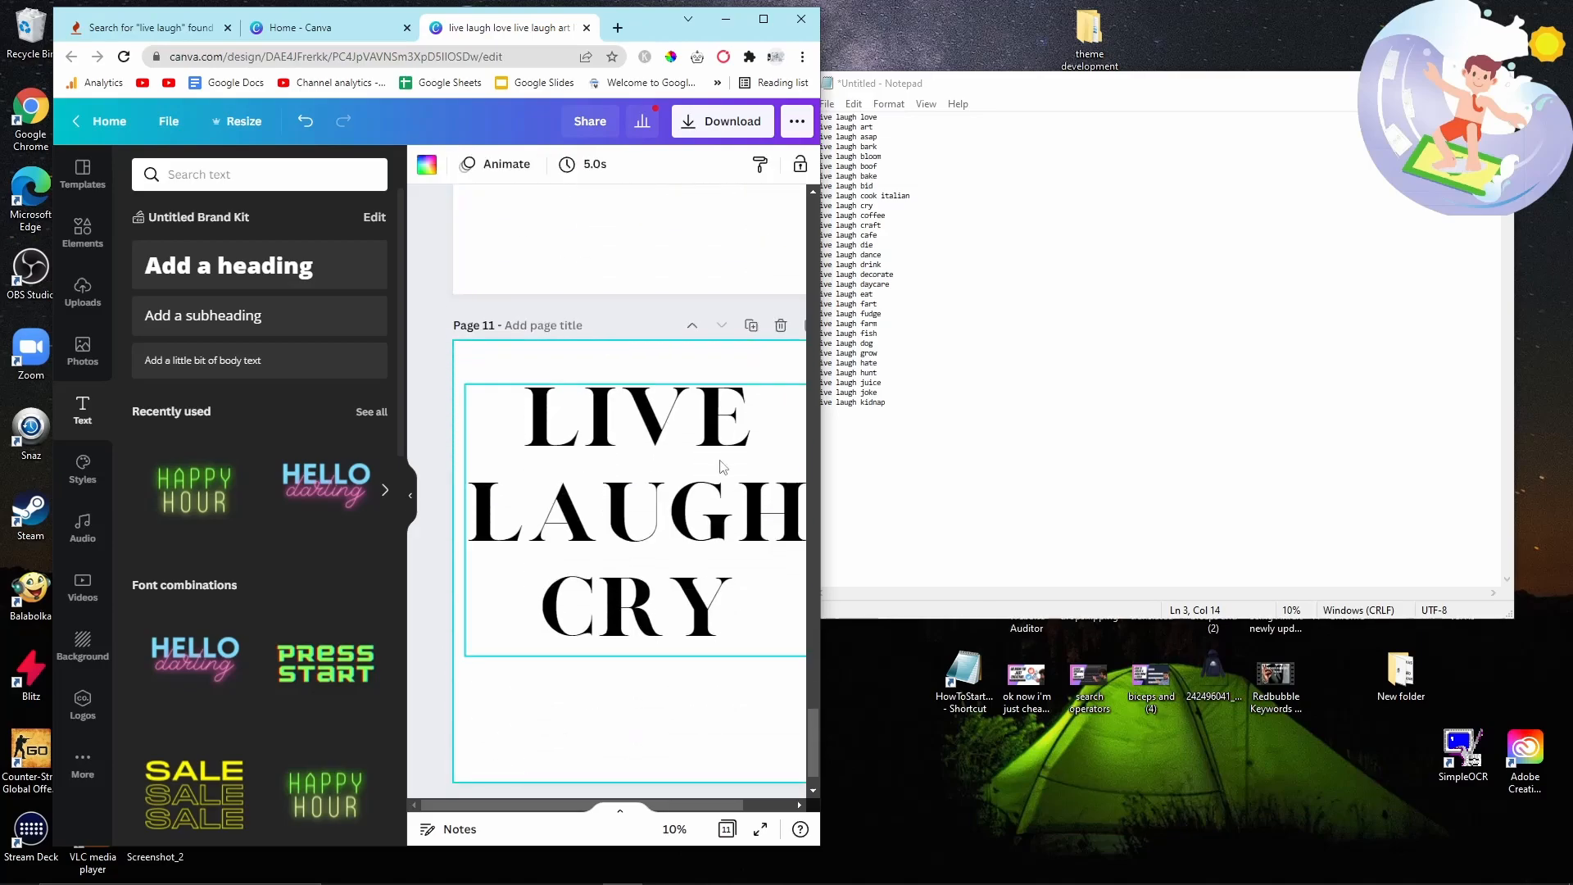
click(610, 641)
double_click(596, 606)
text(COFFEE)
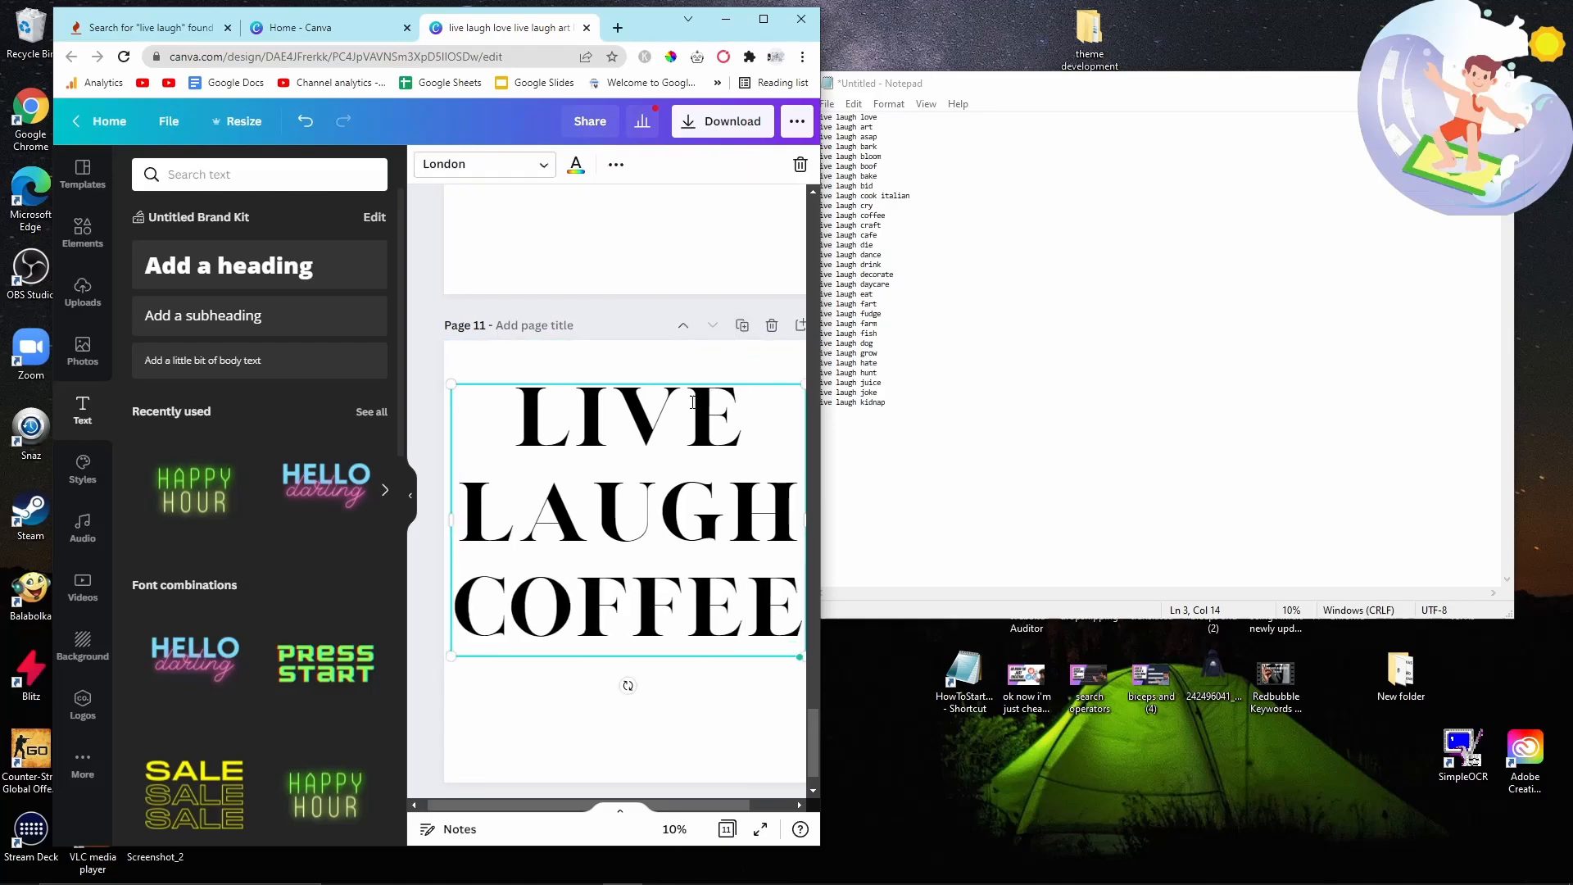
click(741, 326)
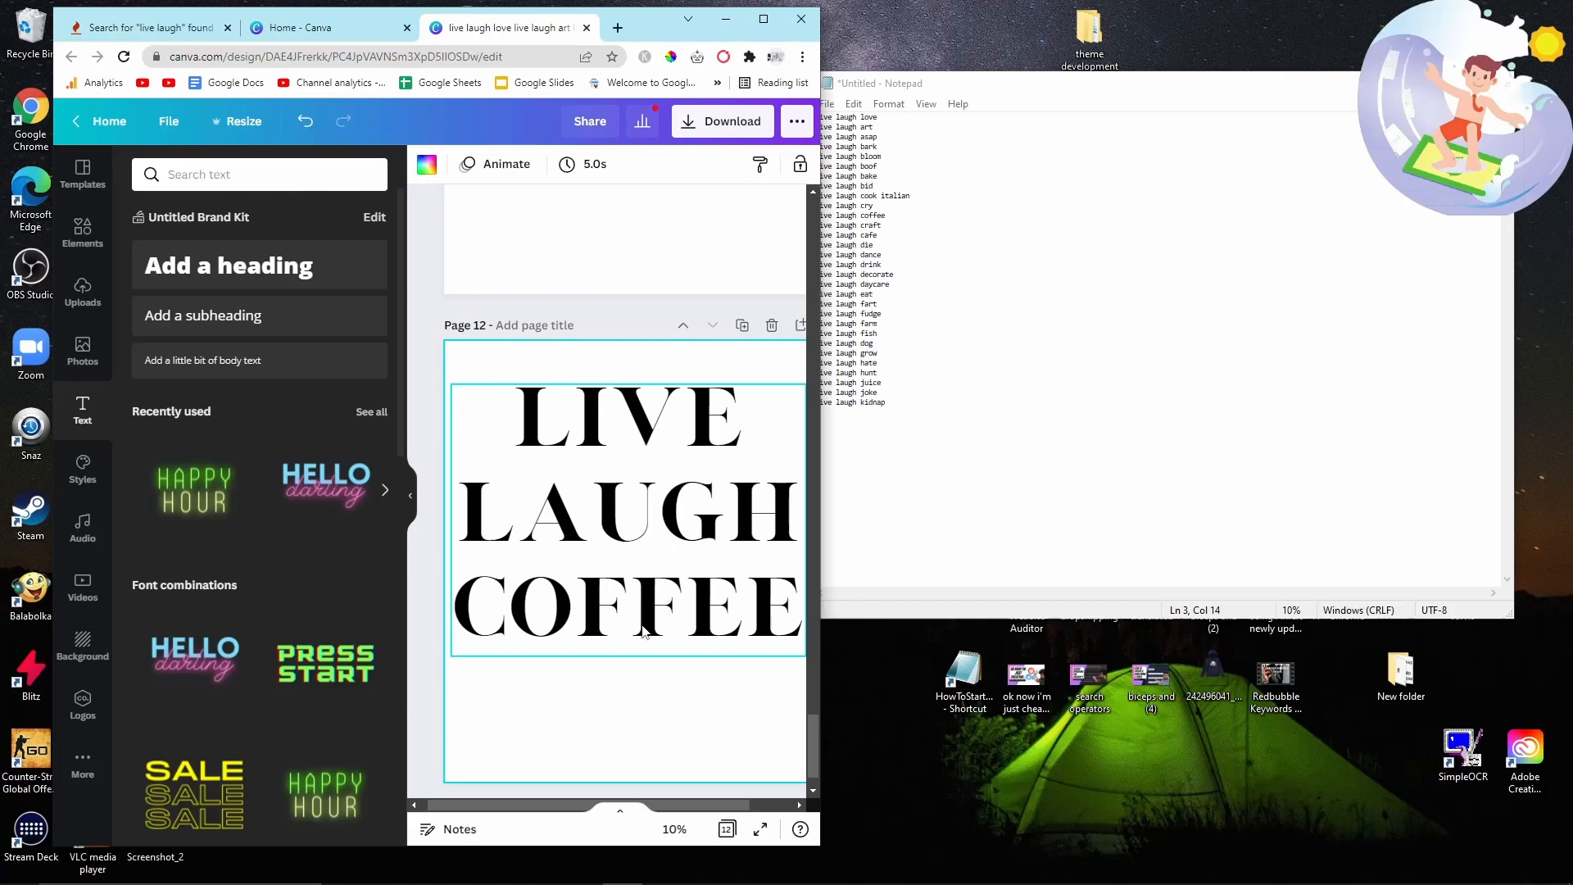
click(604, 616)
double_click(604, 616)
text(CRAFT)
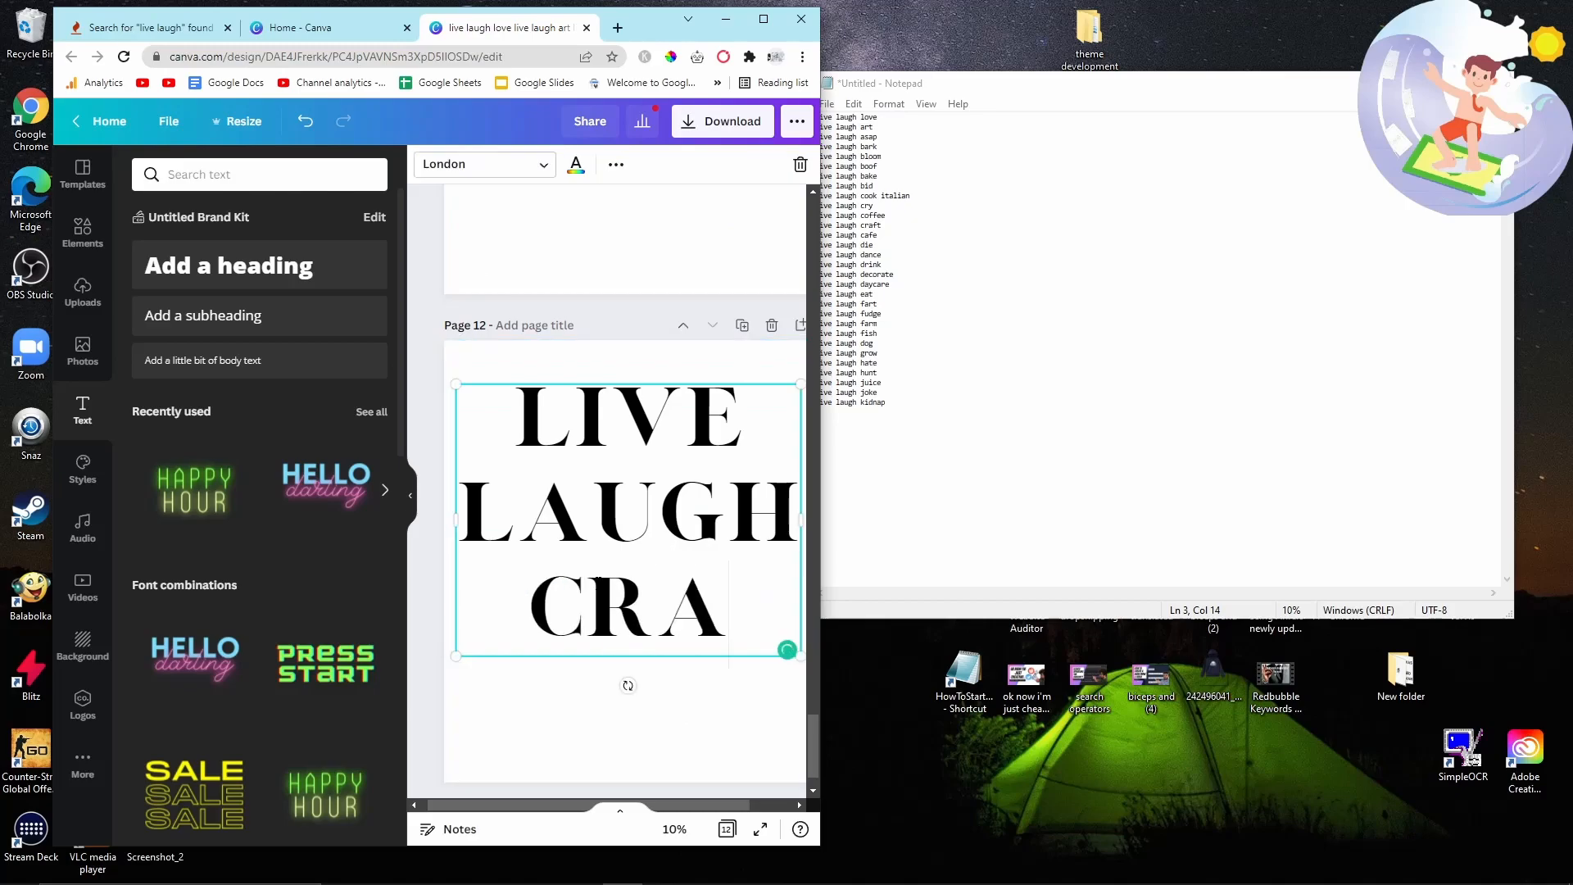
Add pages 13 and 14 as duplicates of the preceding page, with the last word changed to CAFE and DIE respectively
click(742, 326)
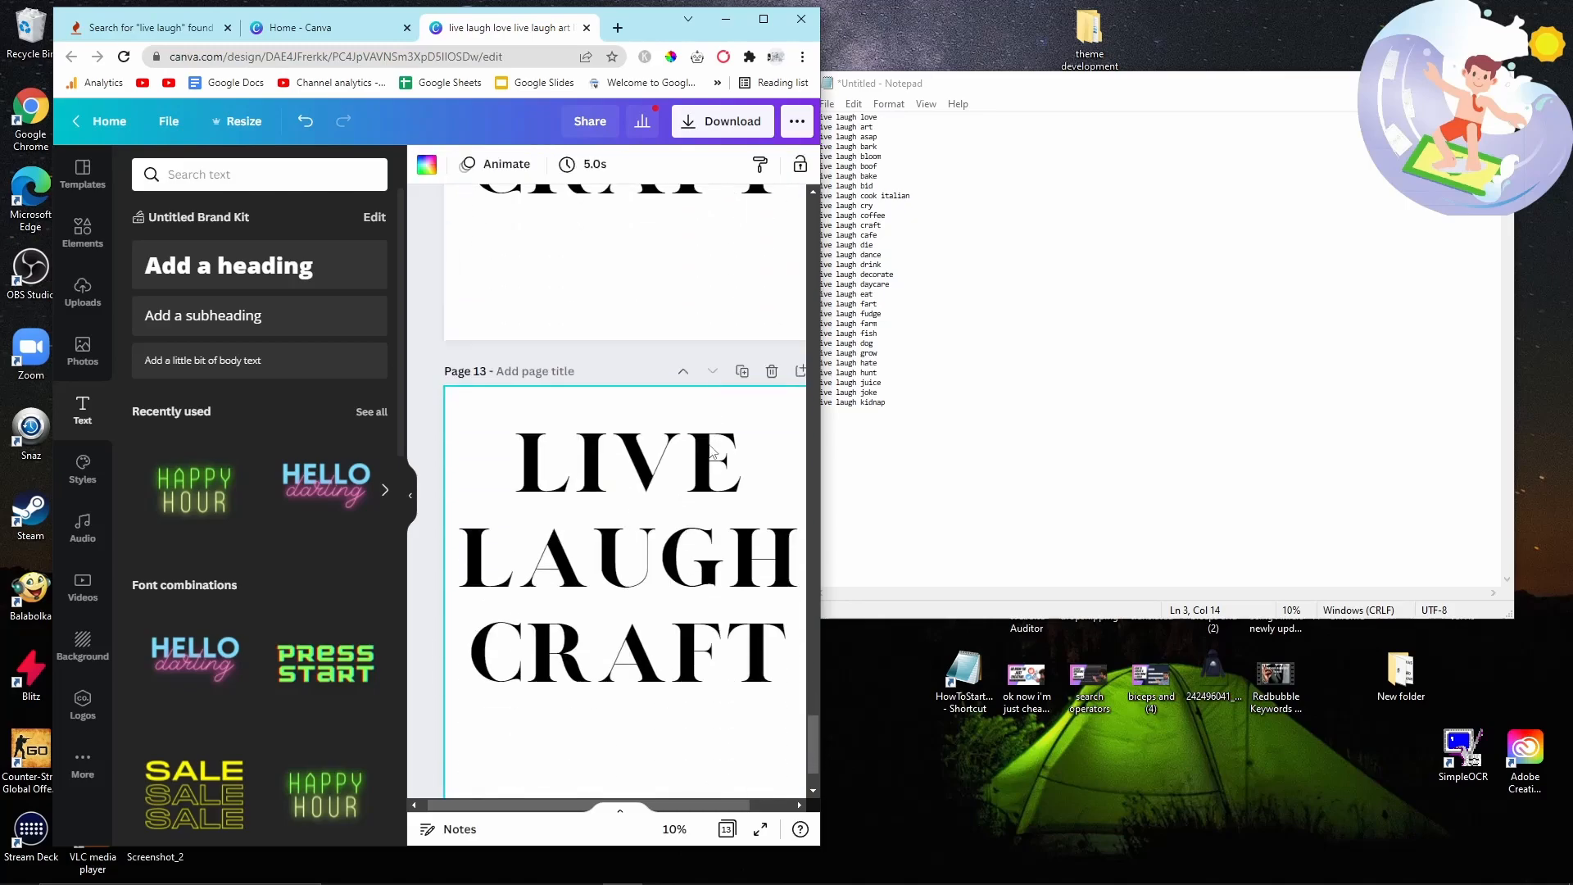
click(591, 621)
double_click(591, 621)
text(CAFE)
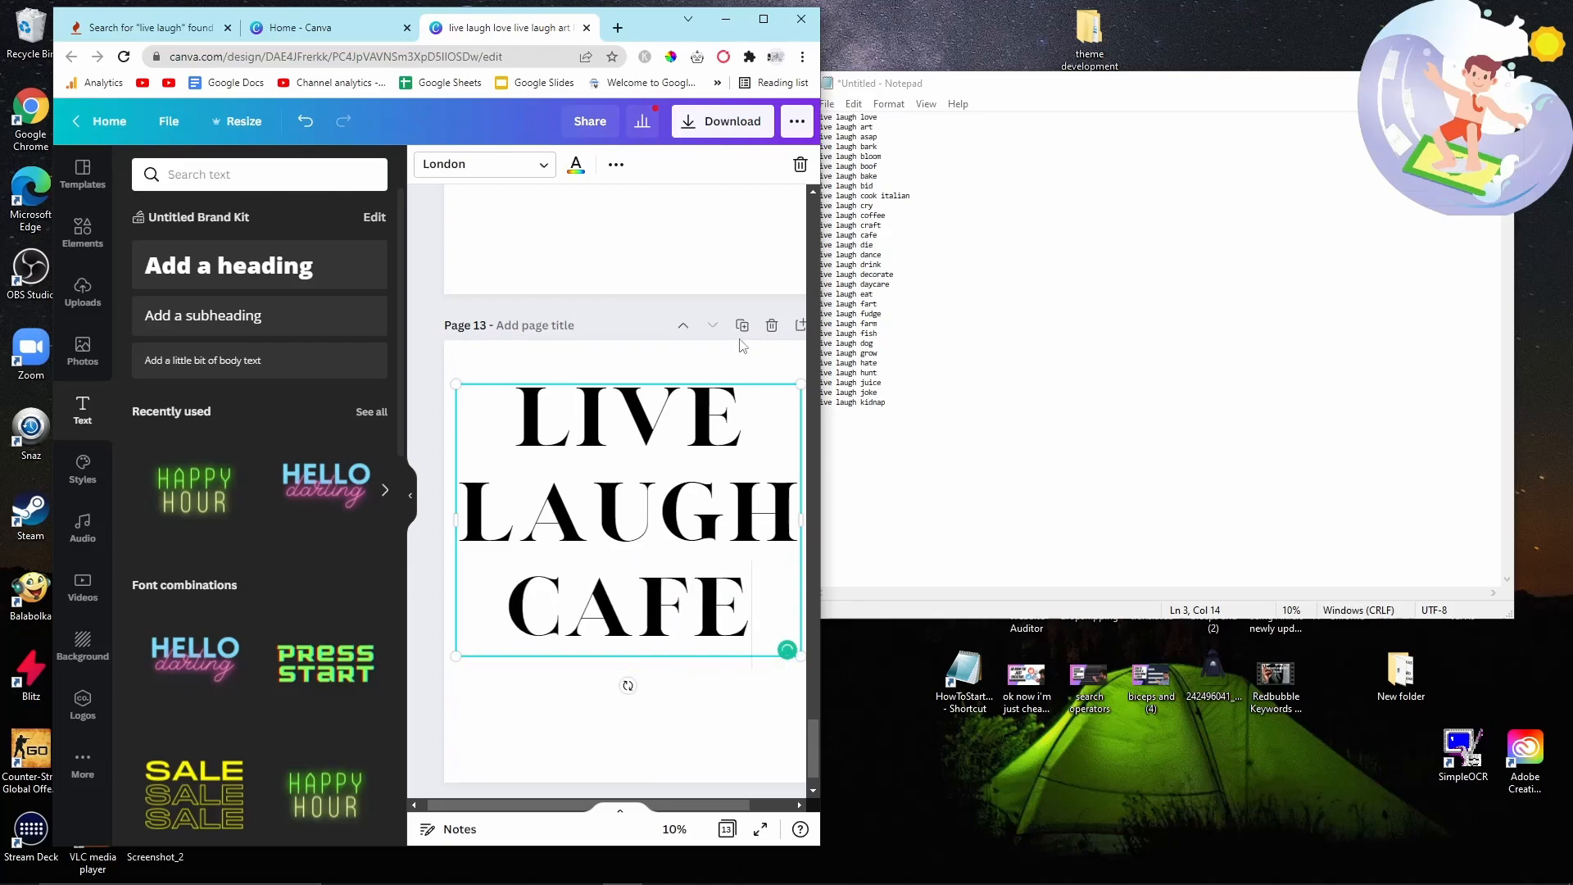
click(741, 326)
click(585, 608)
double_click(585, 608)
text(DIE)
Duplicate the LIVE LAUGH DIE page and select the last word on the copy
click(741, 326)
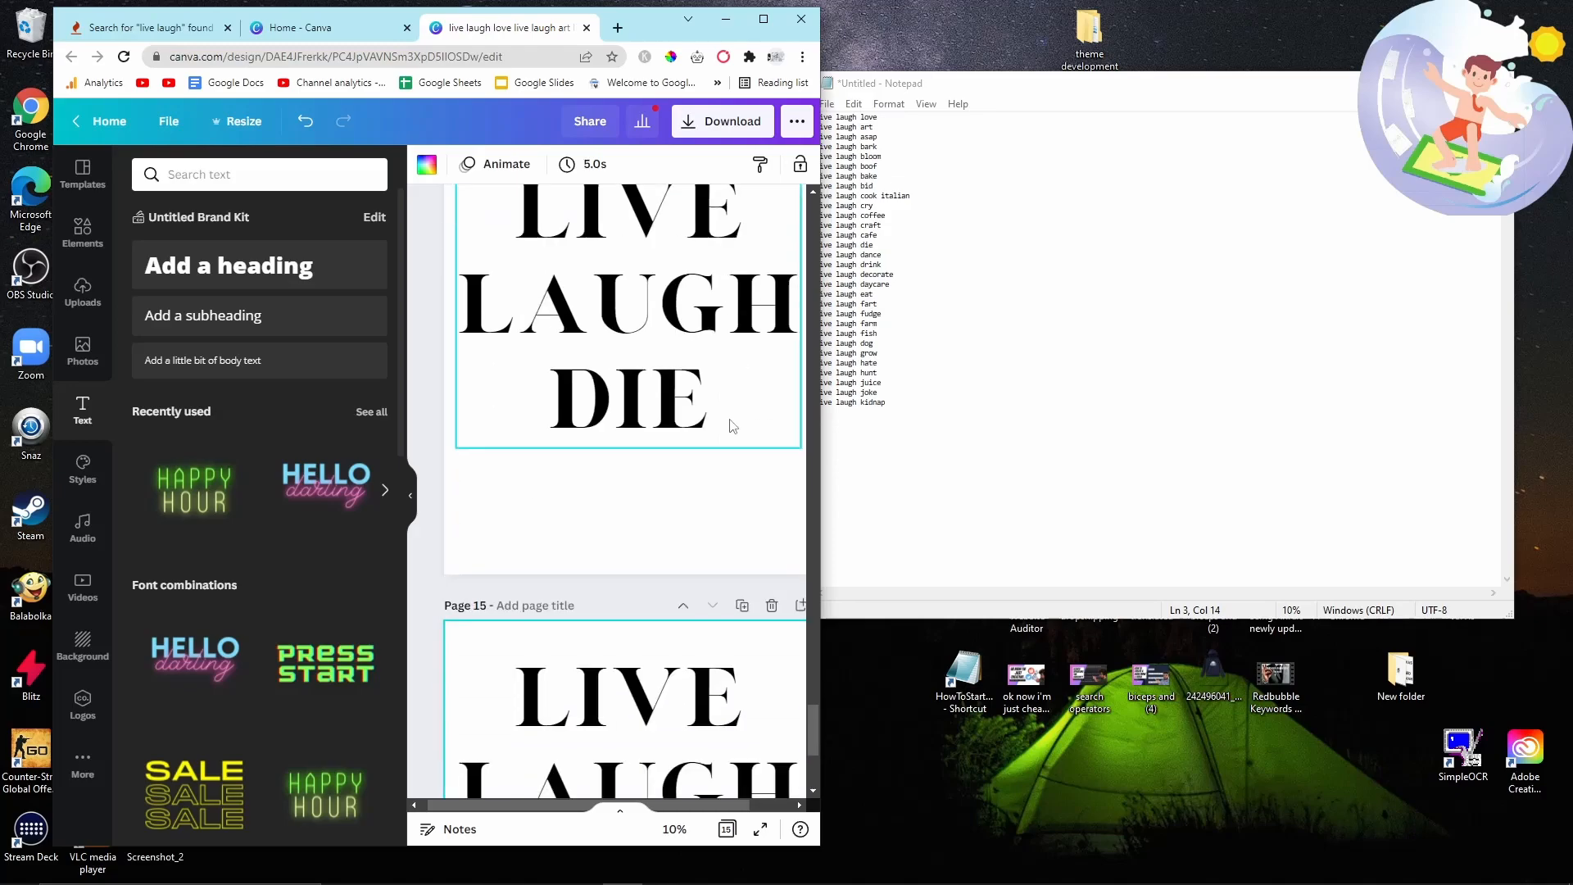
click(550, 623)
double_click(566, 610)
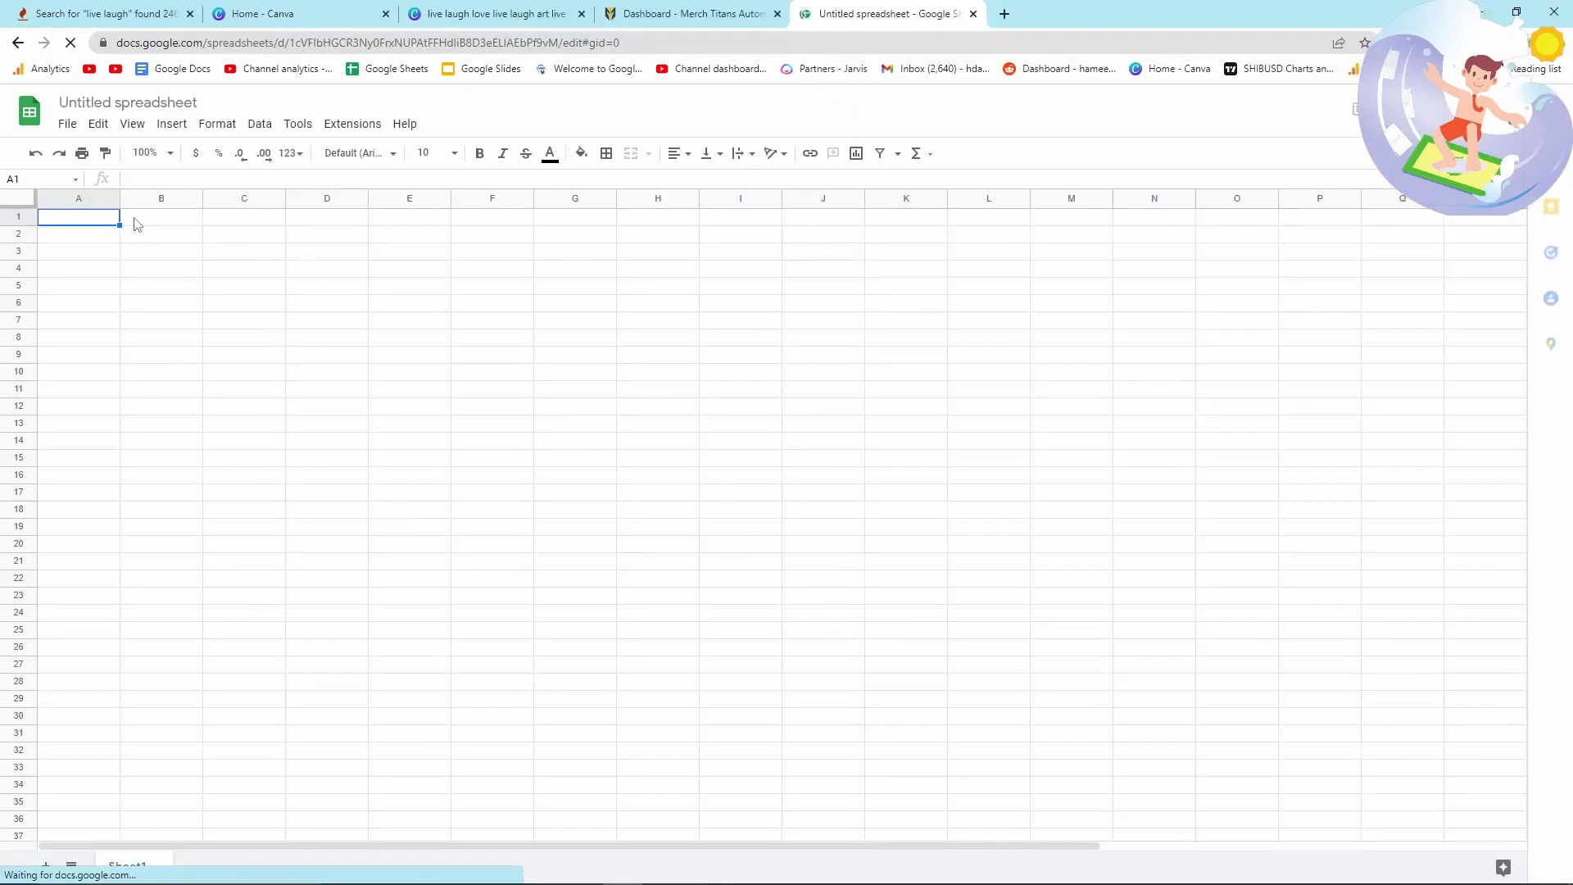
Fill column A of the blank spreadsheet with the "live laugh" keyword list, from live laugh love in A1 to live laugh kidnap in A30
text(live laugh love live laugh art live laugh asap live laugh bark live laugh bloom live laugh boof live laugh bake live laugh bid live laugh cook italian live laugh cry live laugh coffee live laugh craft live laugh cafe live laugh die live laugh dance live laugh drink live laugh decorate live laugh daycare live laugh eat live laugh fart live laugh fudge live laugh farm live laugh fish live laugh dog live laugh grow live laugh hate live laugh hunt live laugh juice live laugh joke live laugh kidnap)
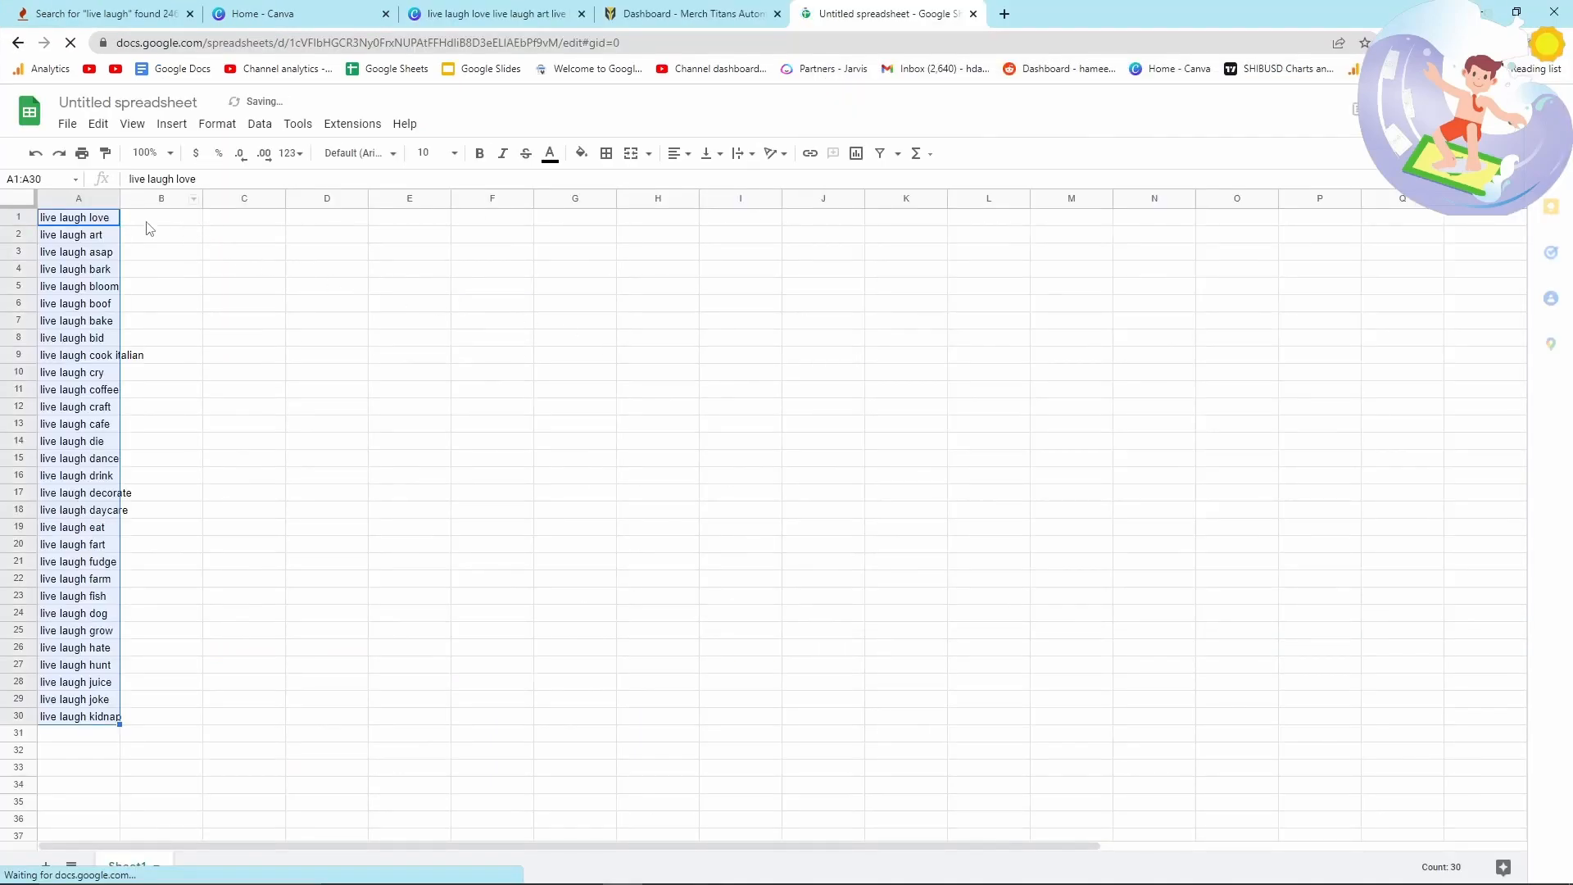
click(140, 221)
click(102, 219)
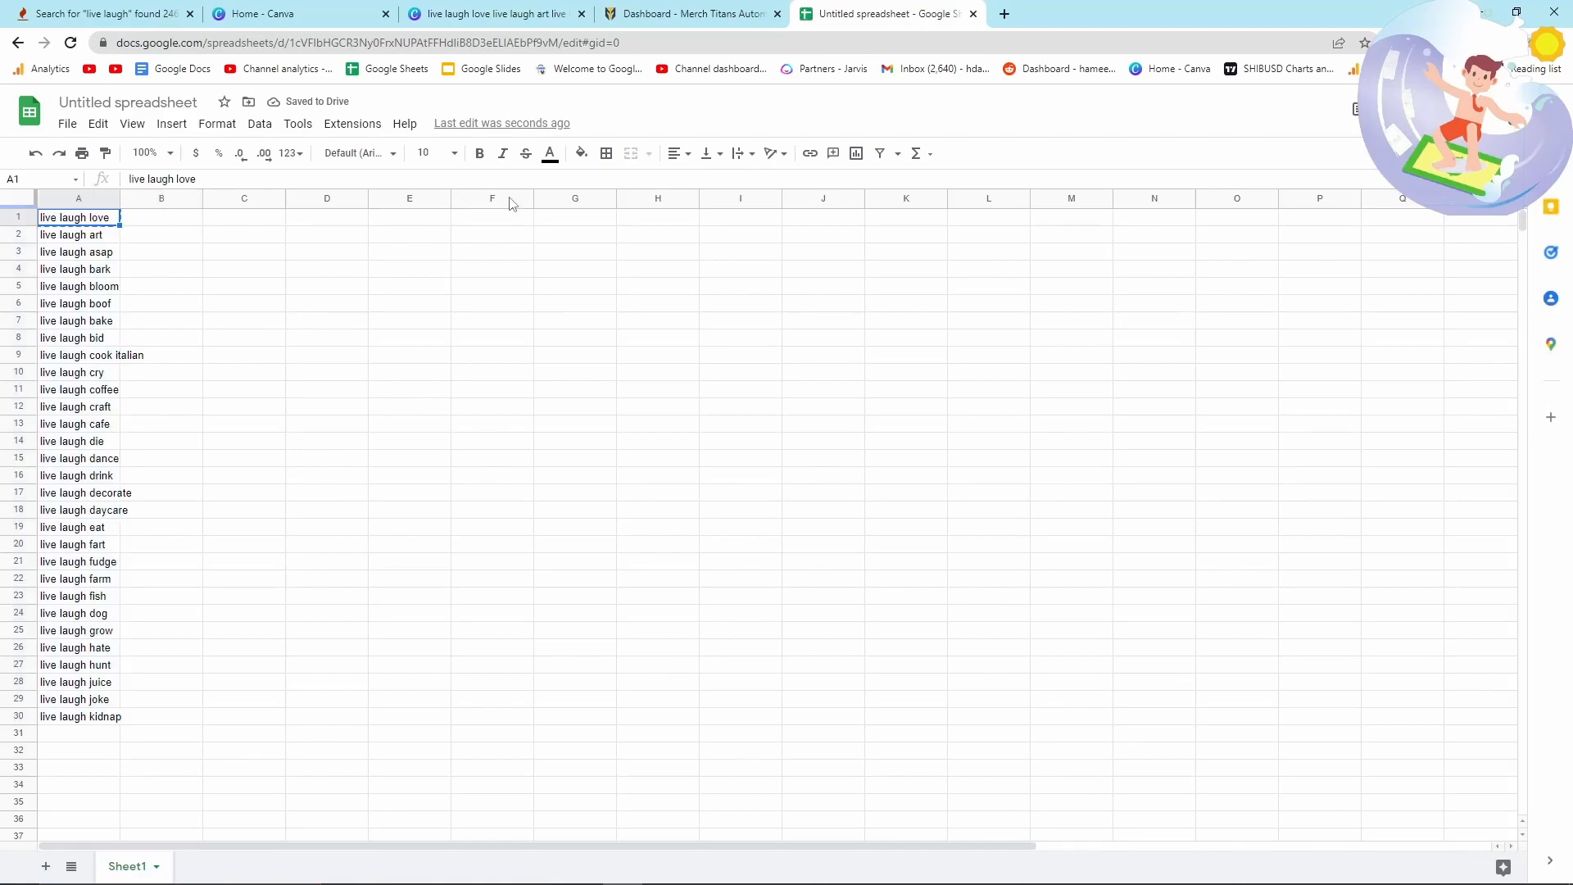
Search the web in a new tab for "tag generator redbubble"
click(1001, 15)
text(tag generato)
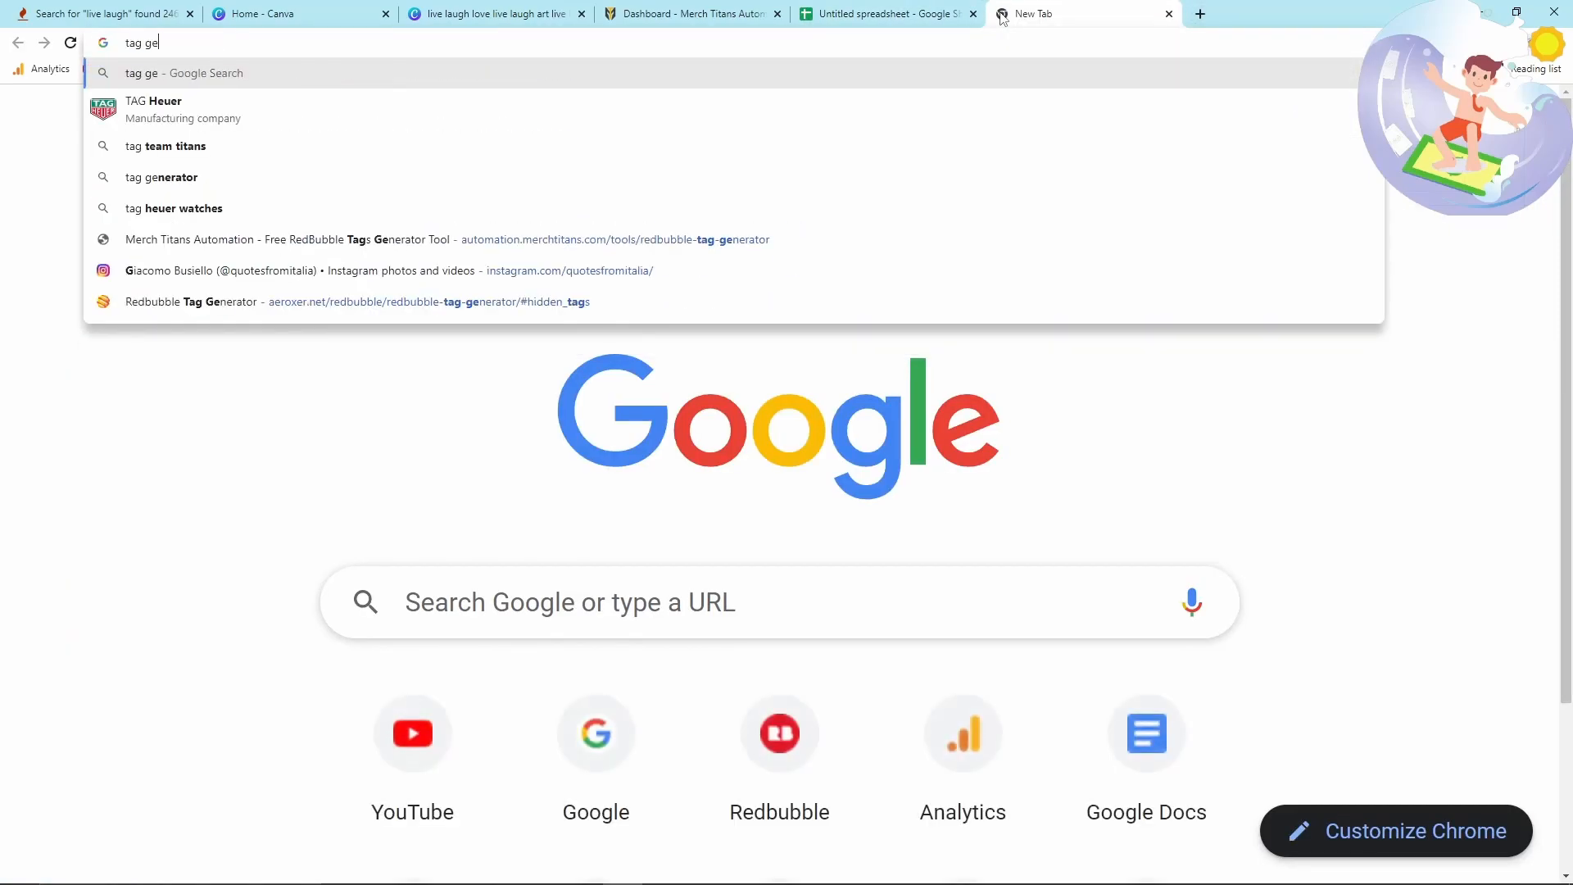
text(r redbubble)
key(Return)
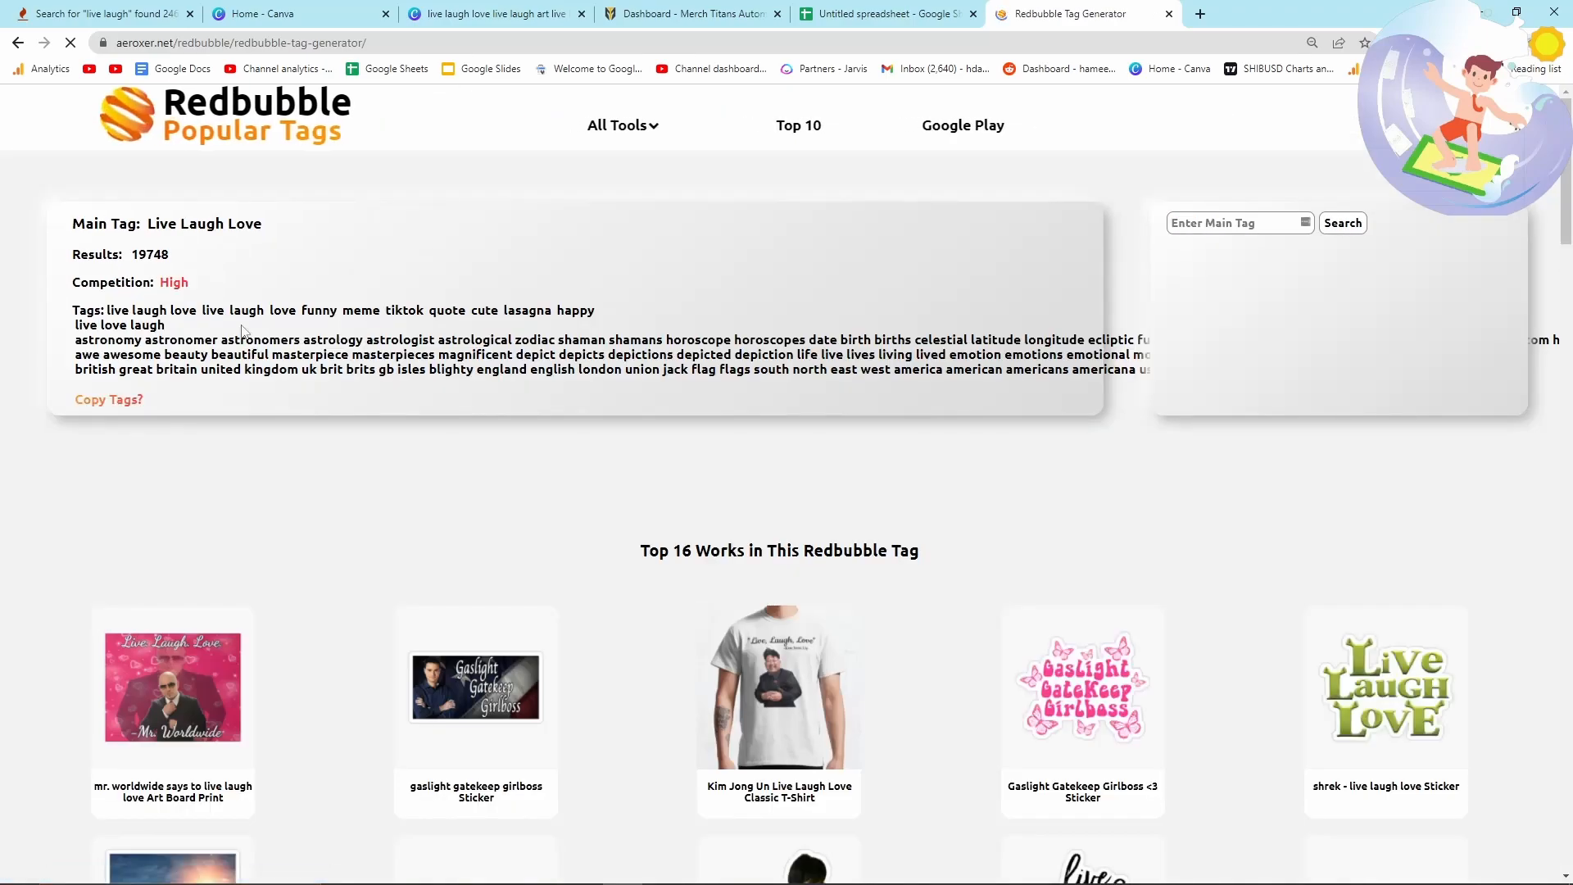
Copy all generated tags for the main tag Live Laugh Love in the Redbubble tag generator
triple_click(217, 344)
click(144, 320)
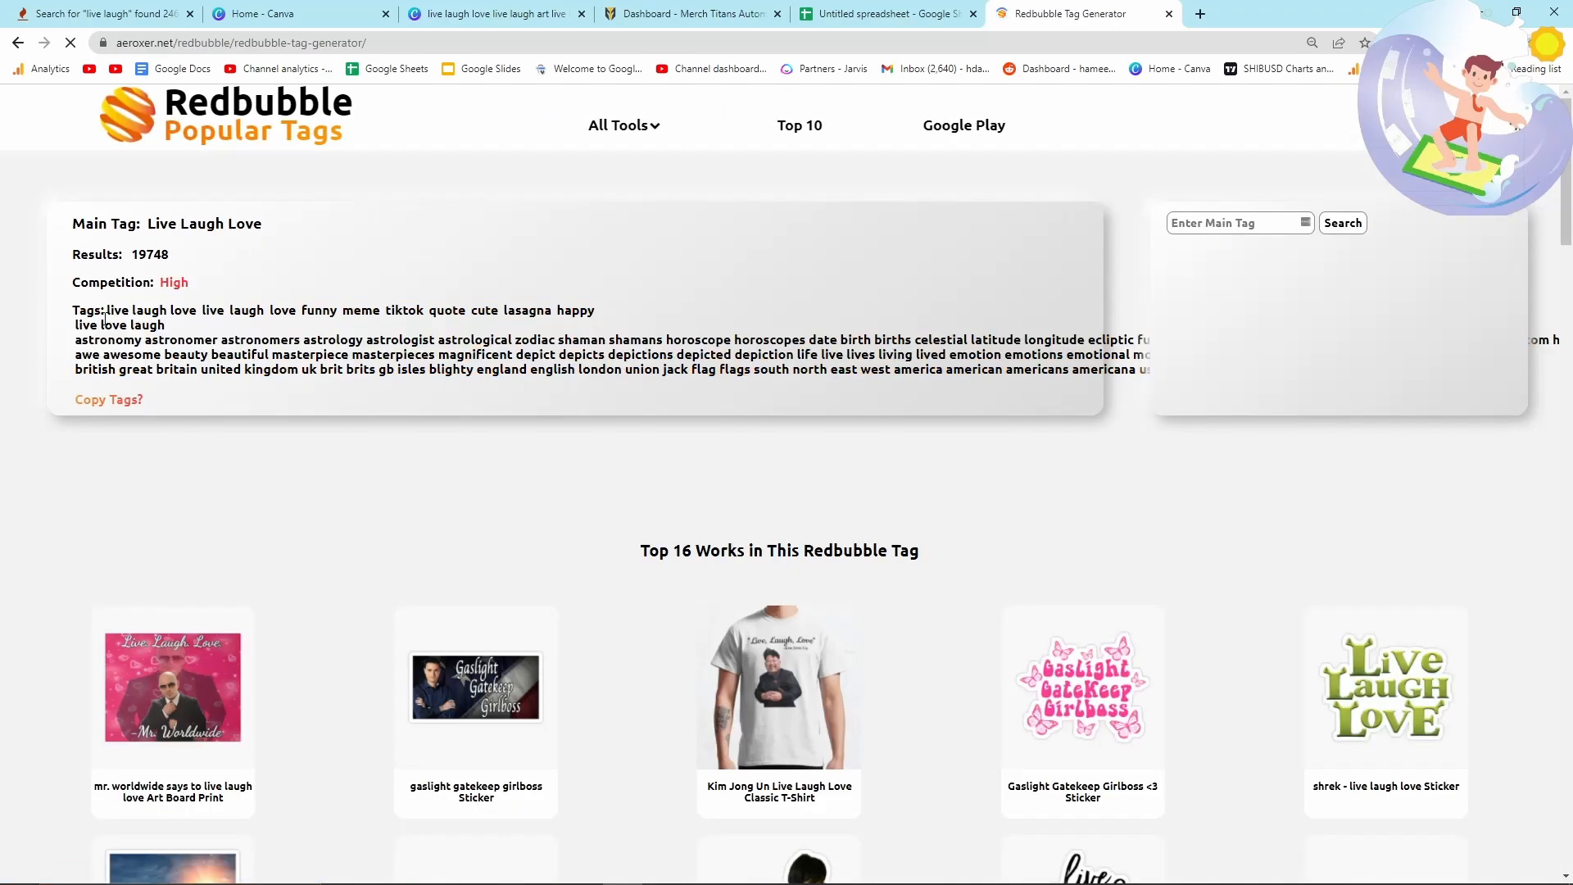
drag(109, 315, 1063, 385)
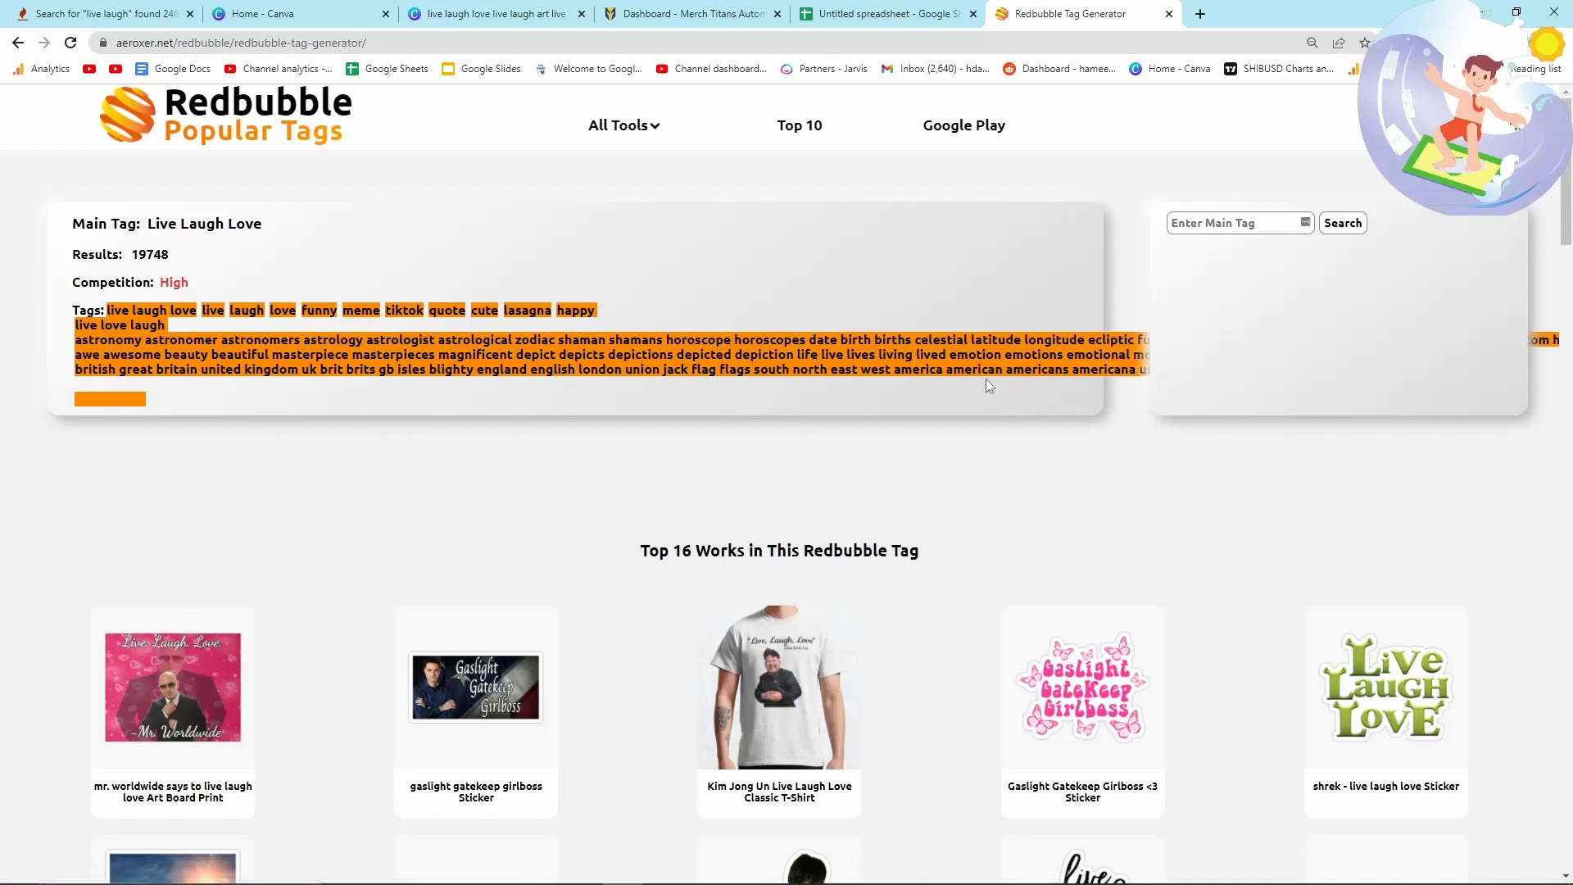
click(245, 282)
click(109, 402)
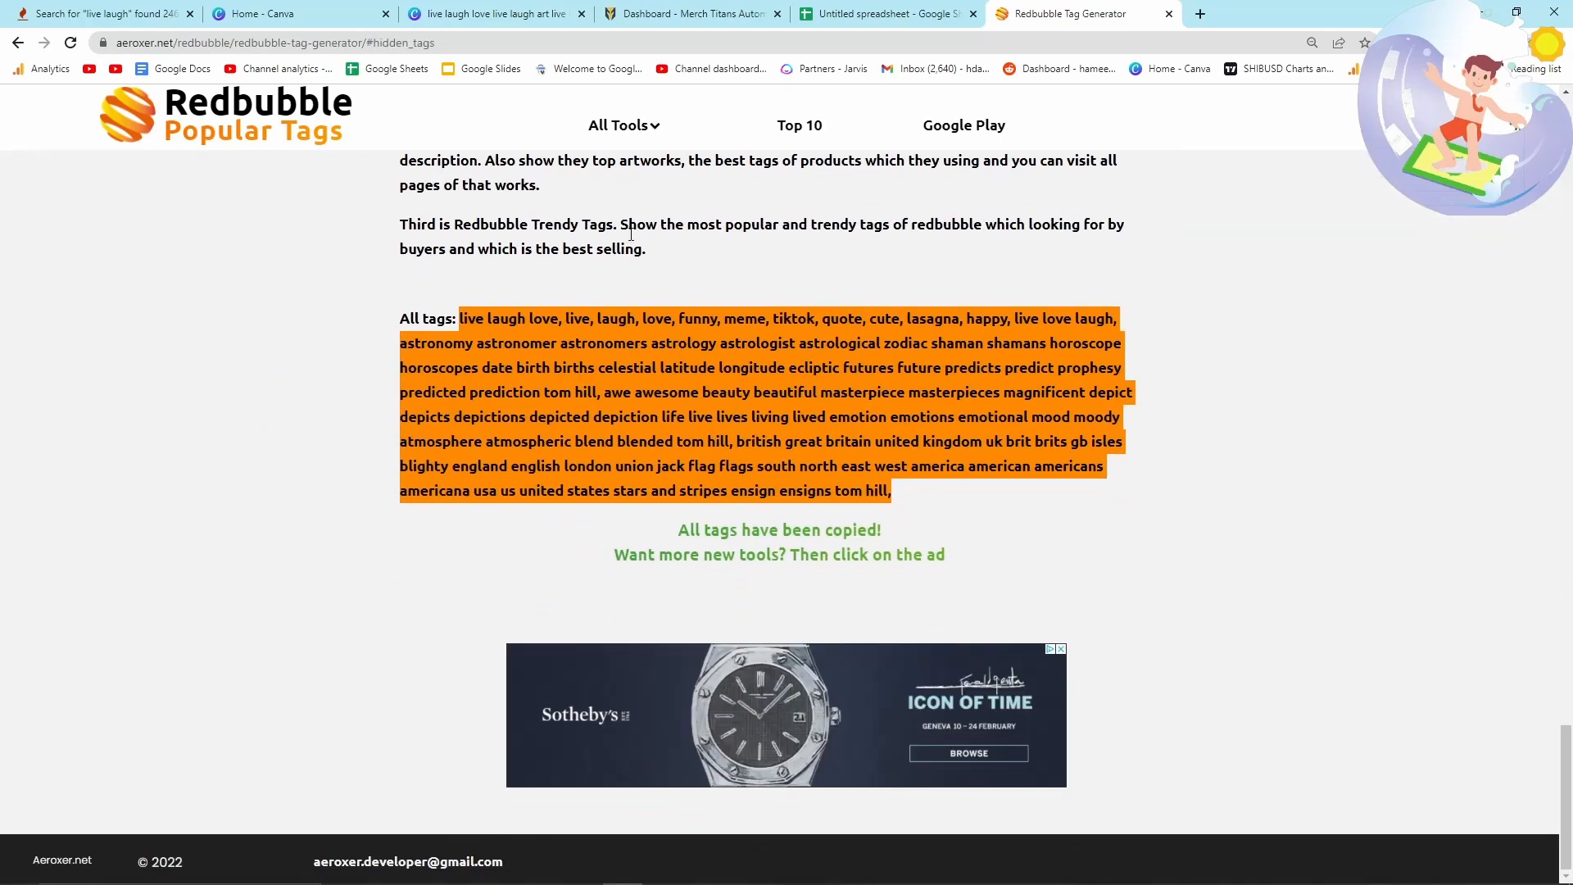
Paste the copied tags into cell B1 of the spreadsheet, beside live laugh love
click(804, 8)
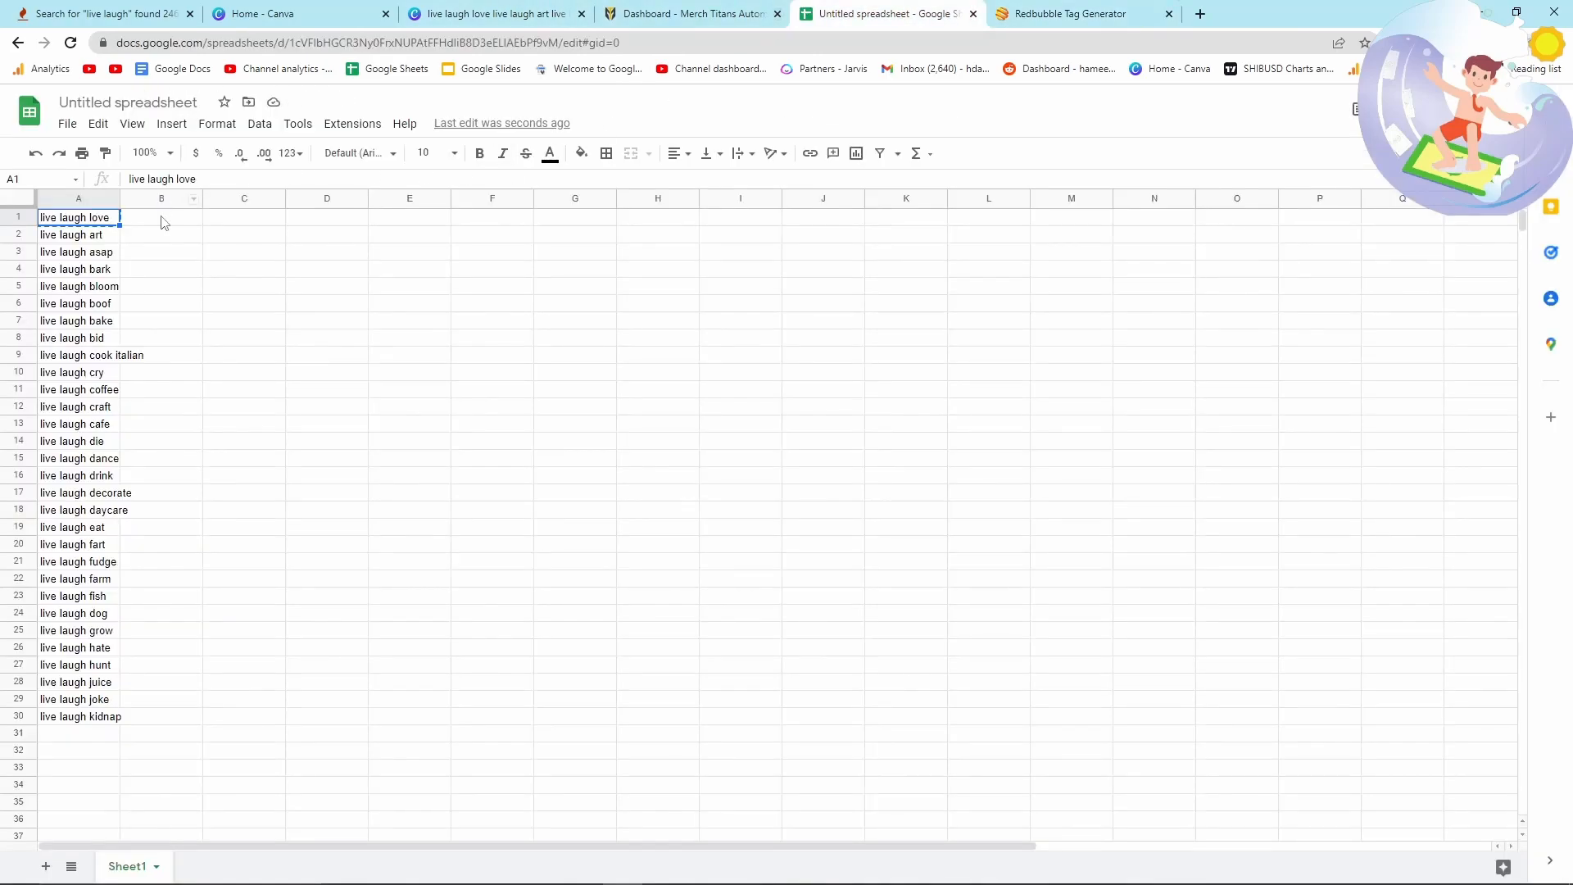
click(164, 221)
key(ctrl+v)
Save the zipped designs in the Italia Quotes Redbubble designs folder and select the live laugh art keyword in the sheet
key(ctrl+s)
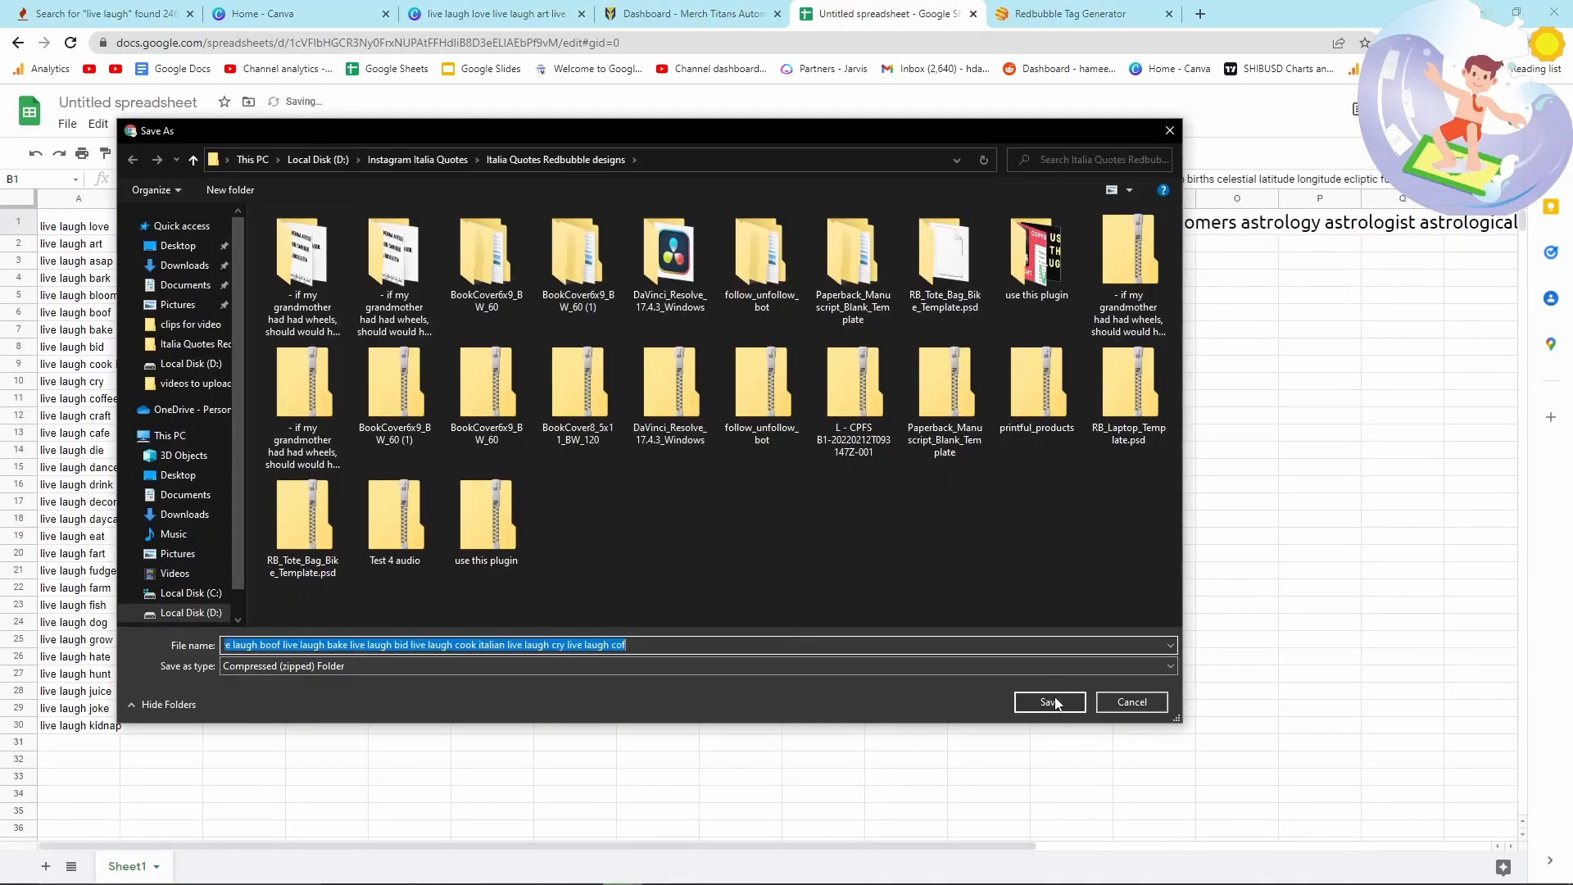
click(1057, 703)
click(77, 246)
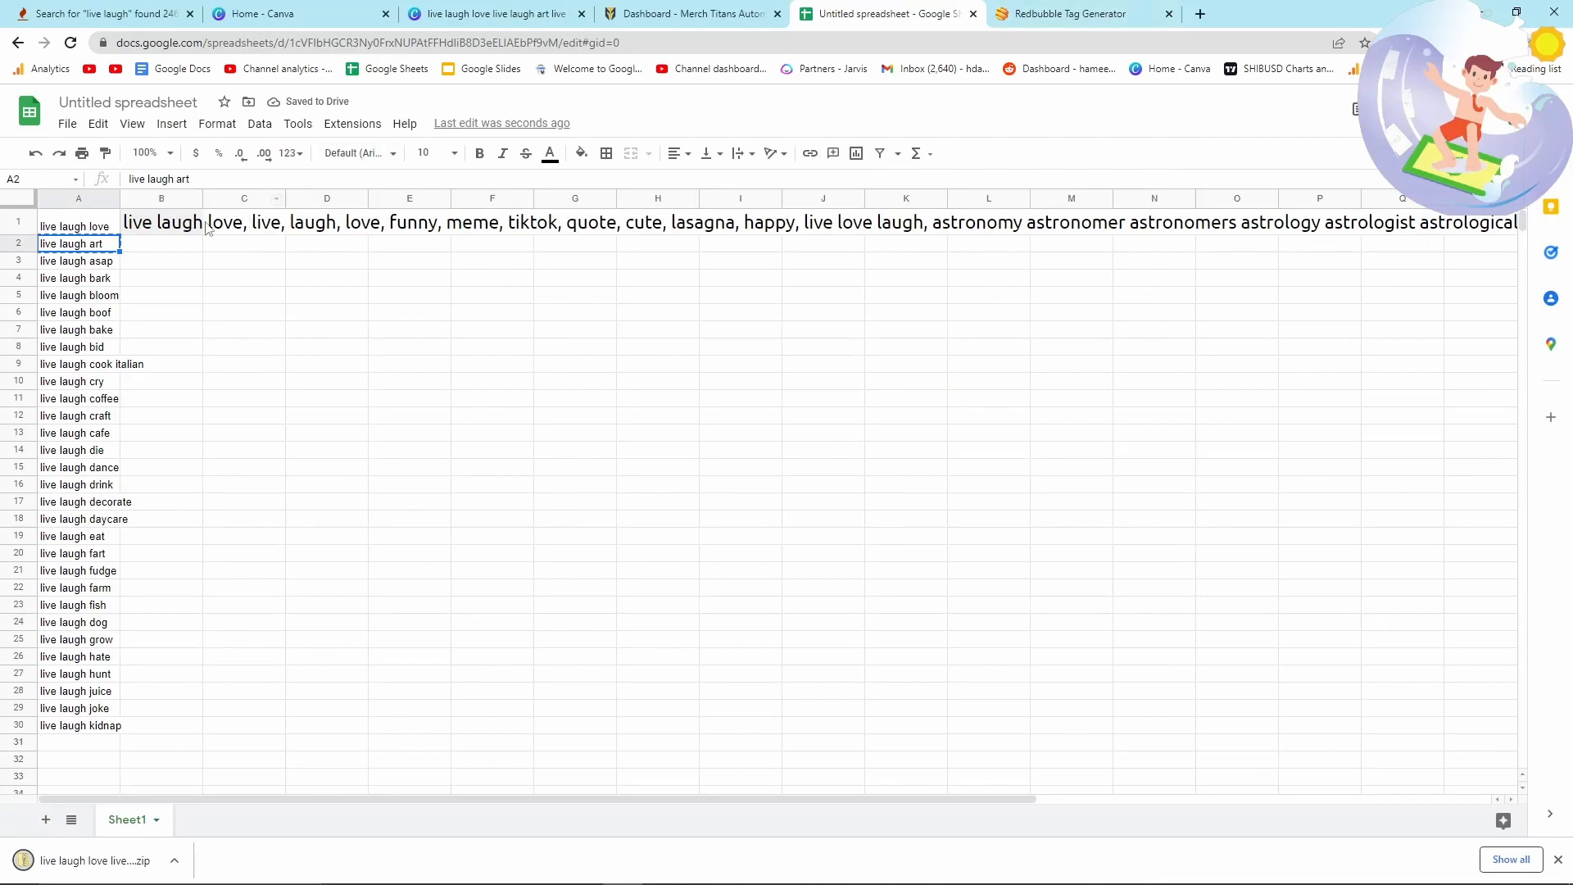
click(992, 8)
scroll(666, 394, down, 20)
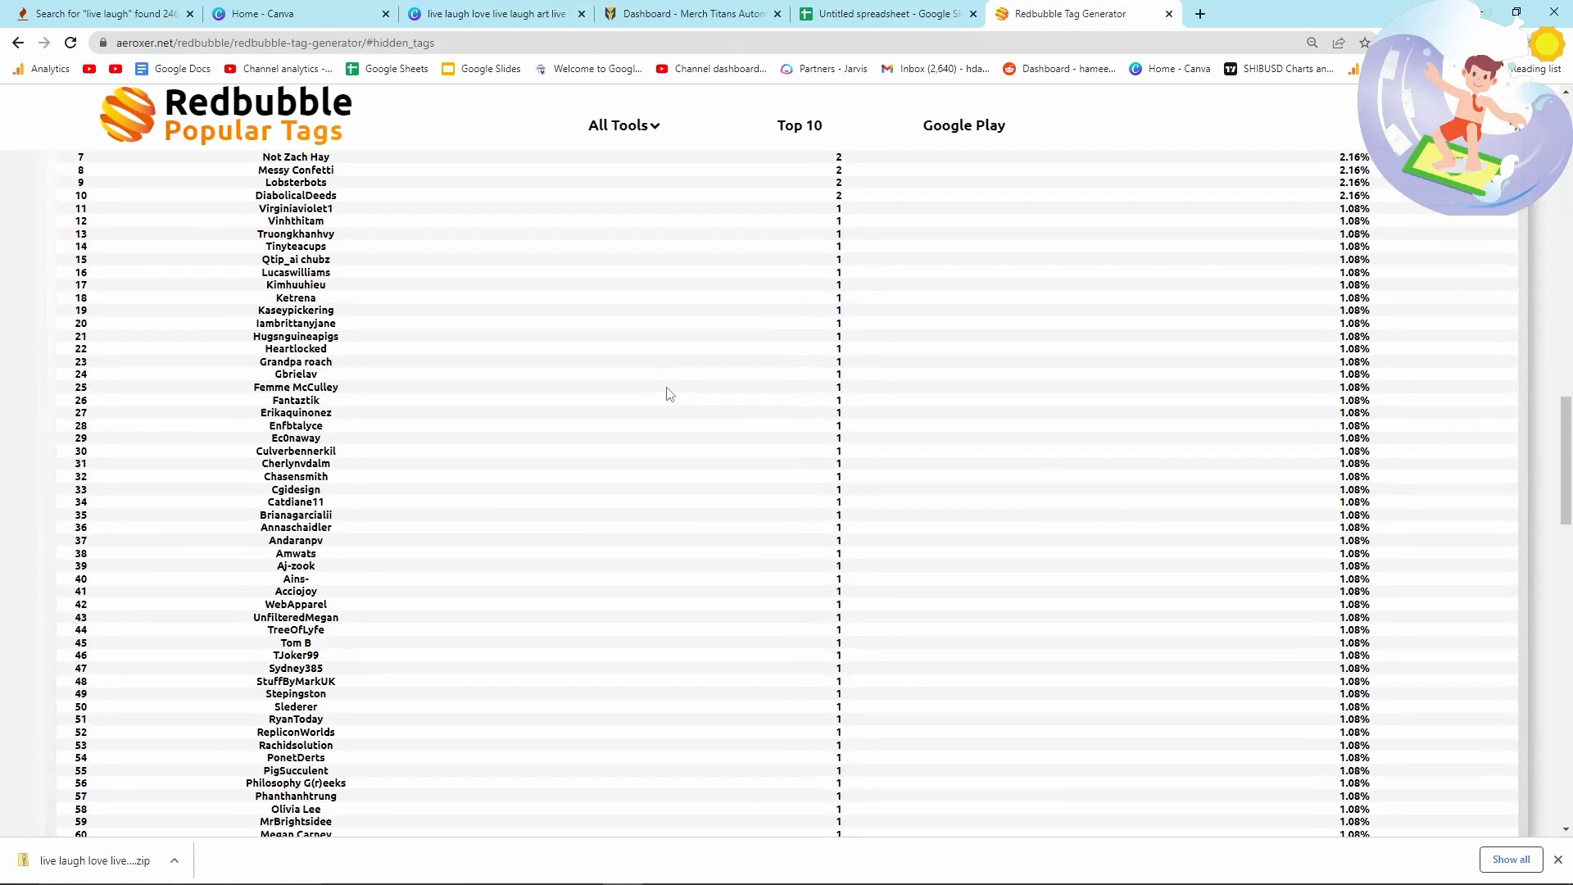
scroll(669, 394, up, 10)
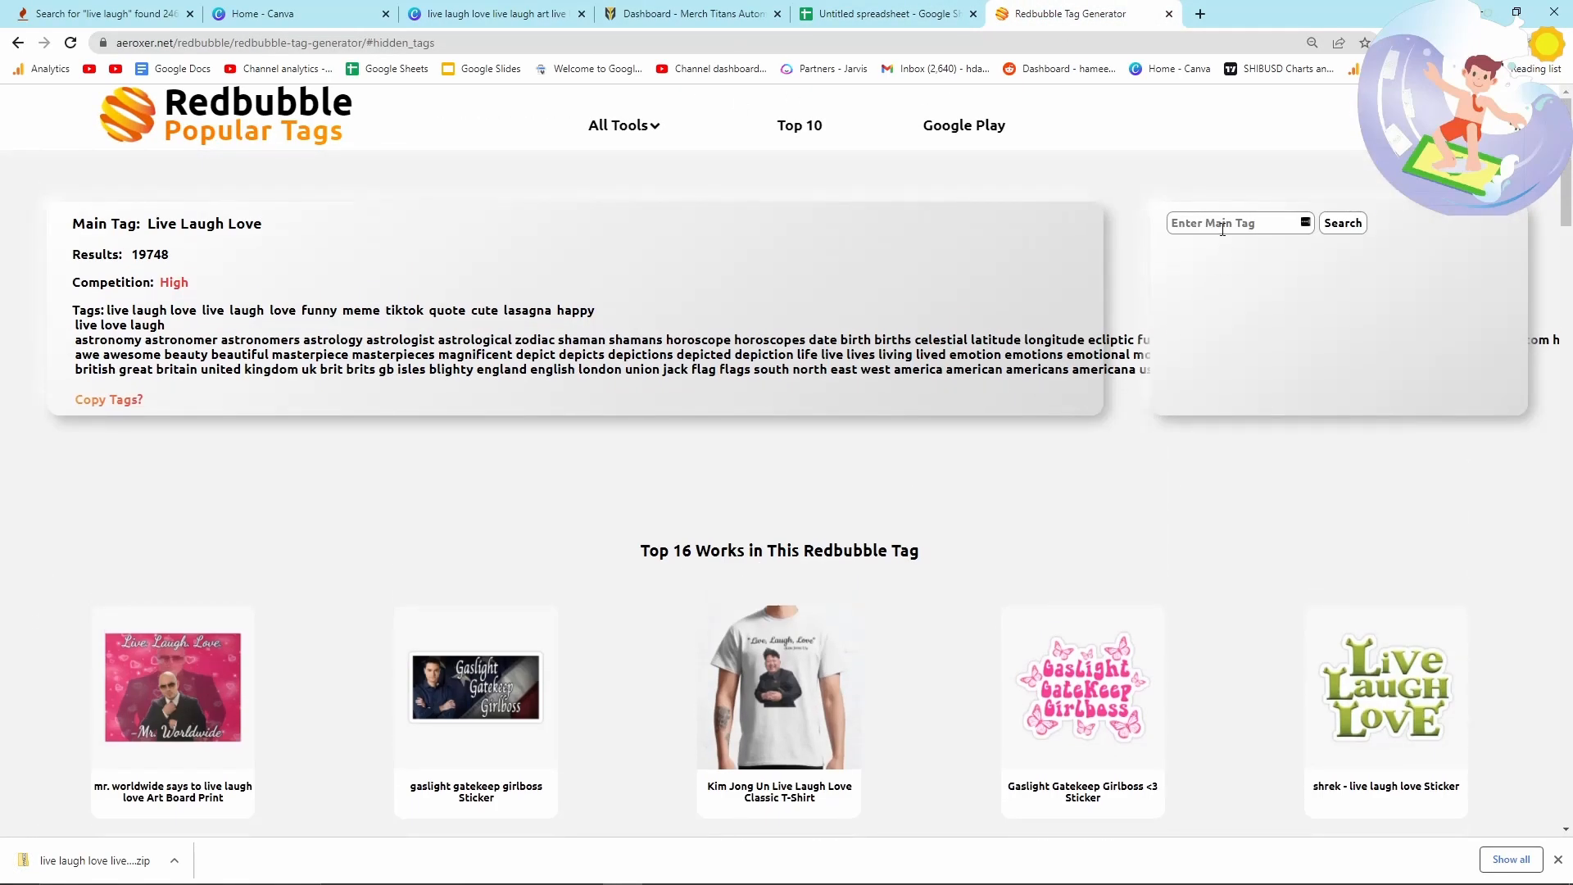
Add the keyword "live laugh lasagna" at the end of the list, in cell A31
click(882, 8)
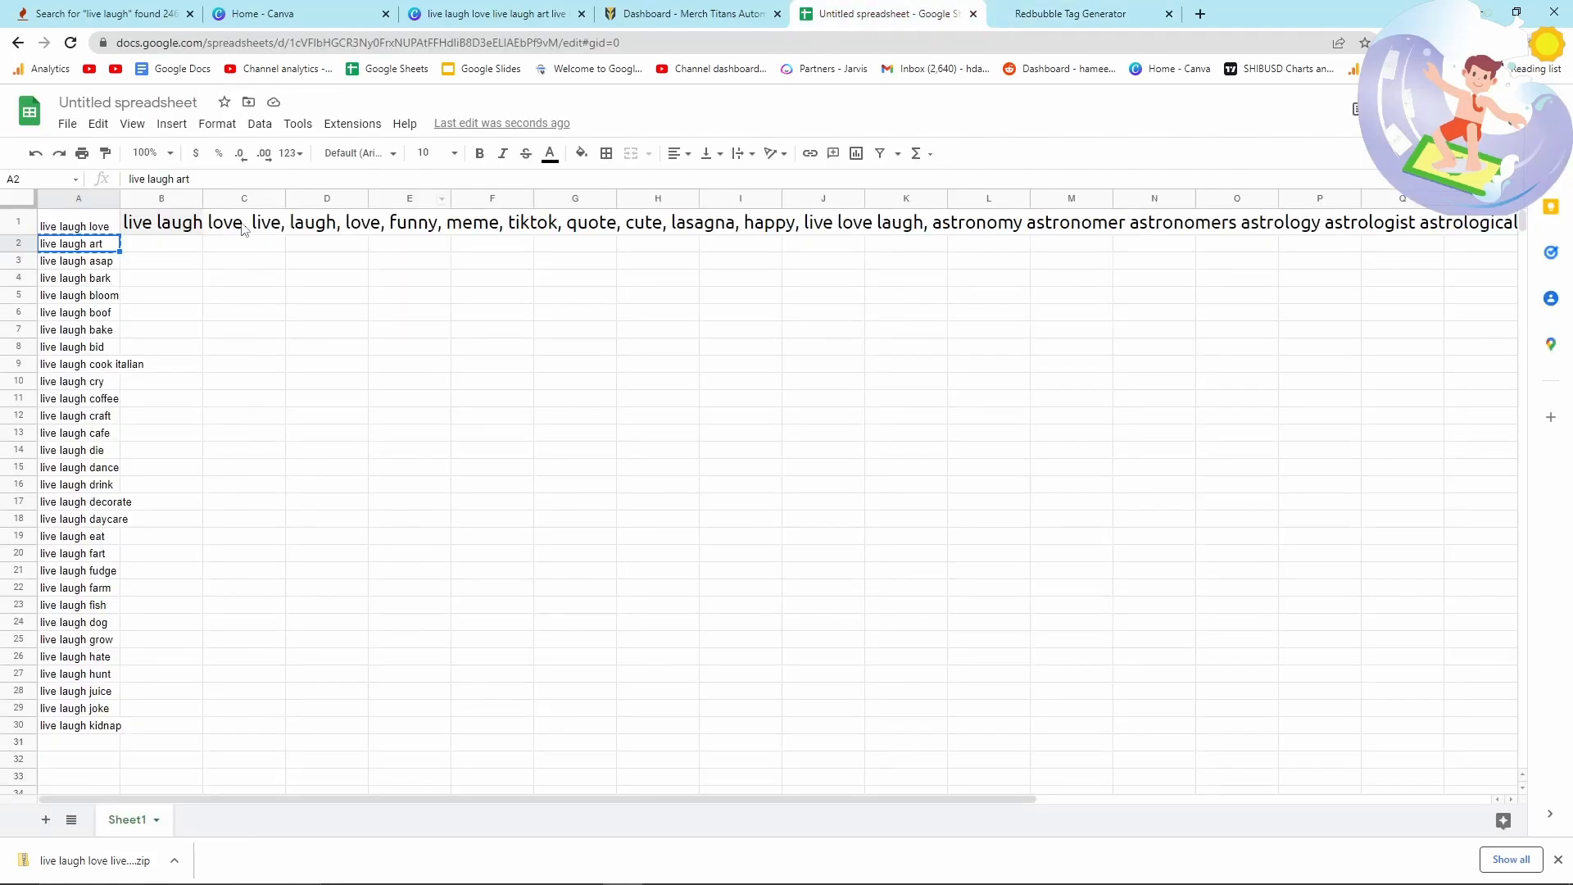
click(140, 226)
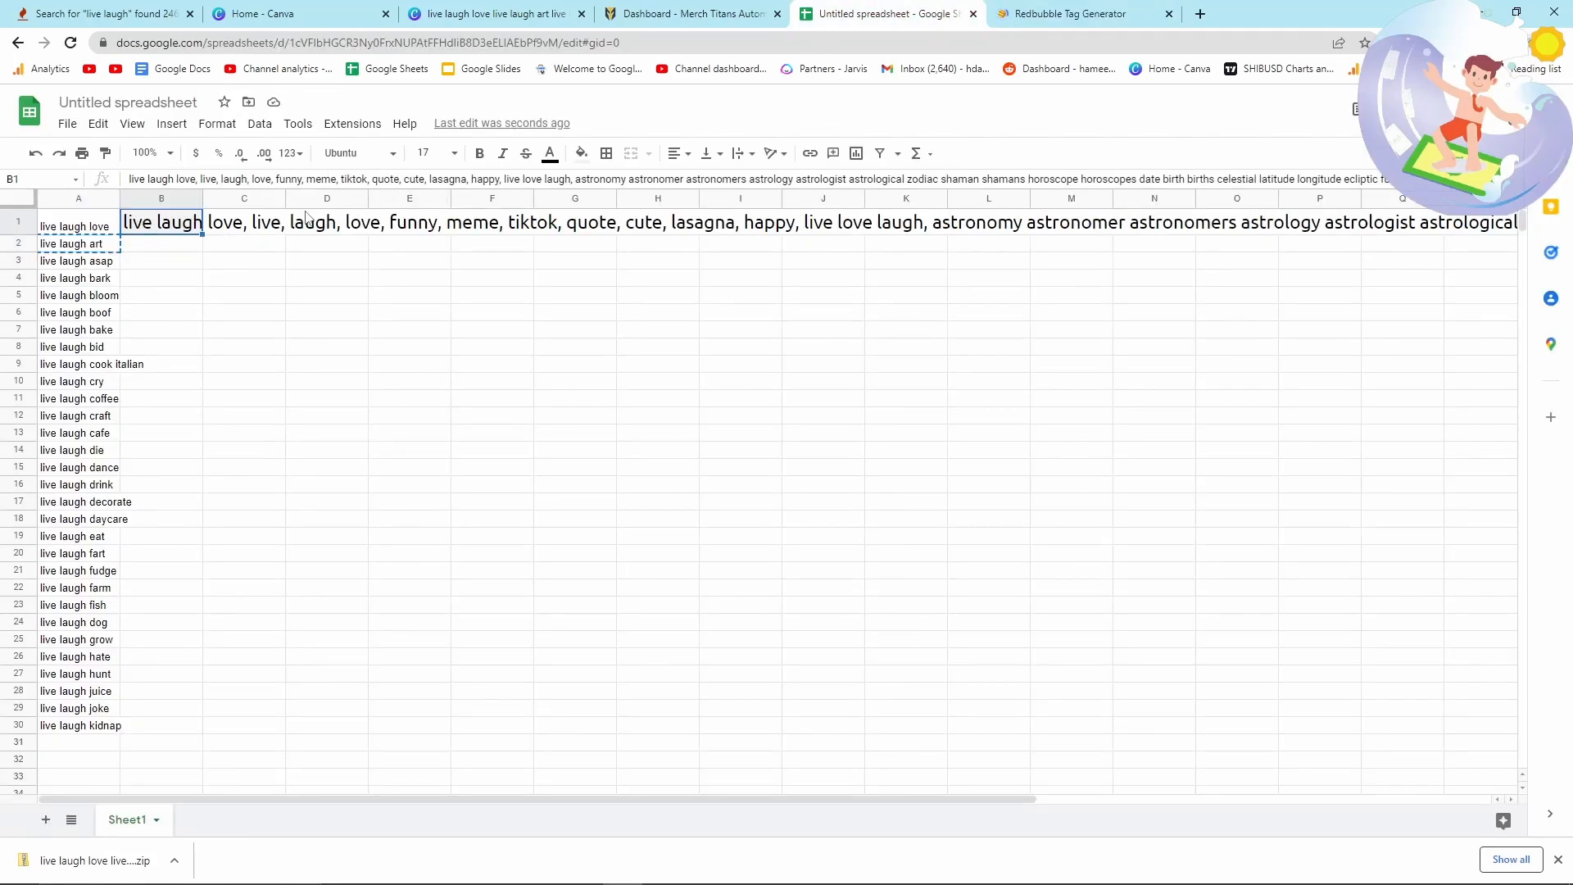
key(ctrl+f)
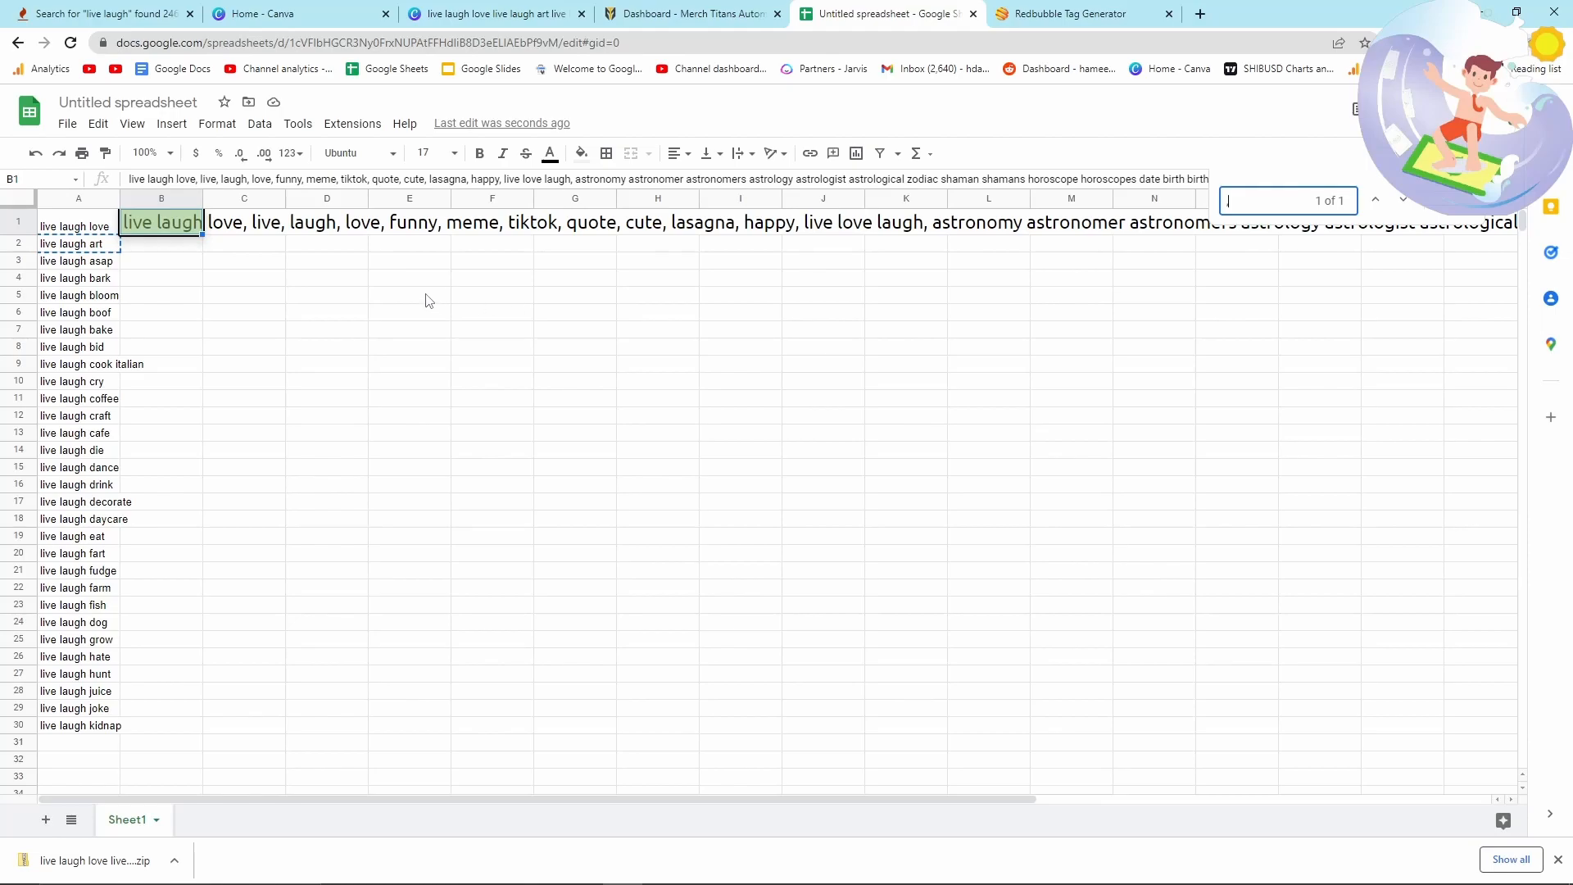
click(425, 300)
click(64, 743)
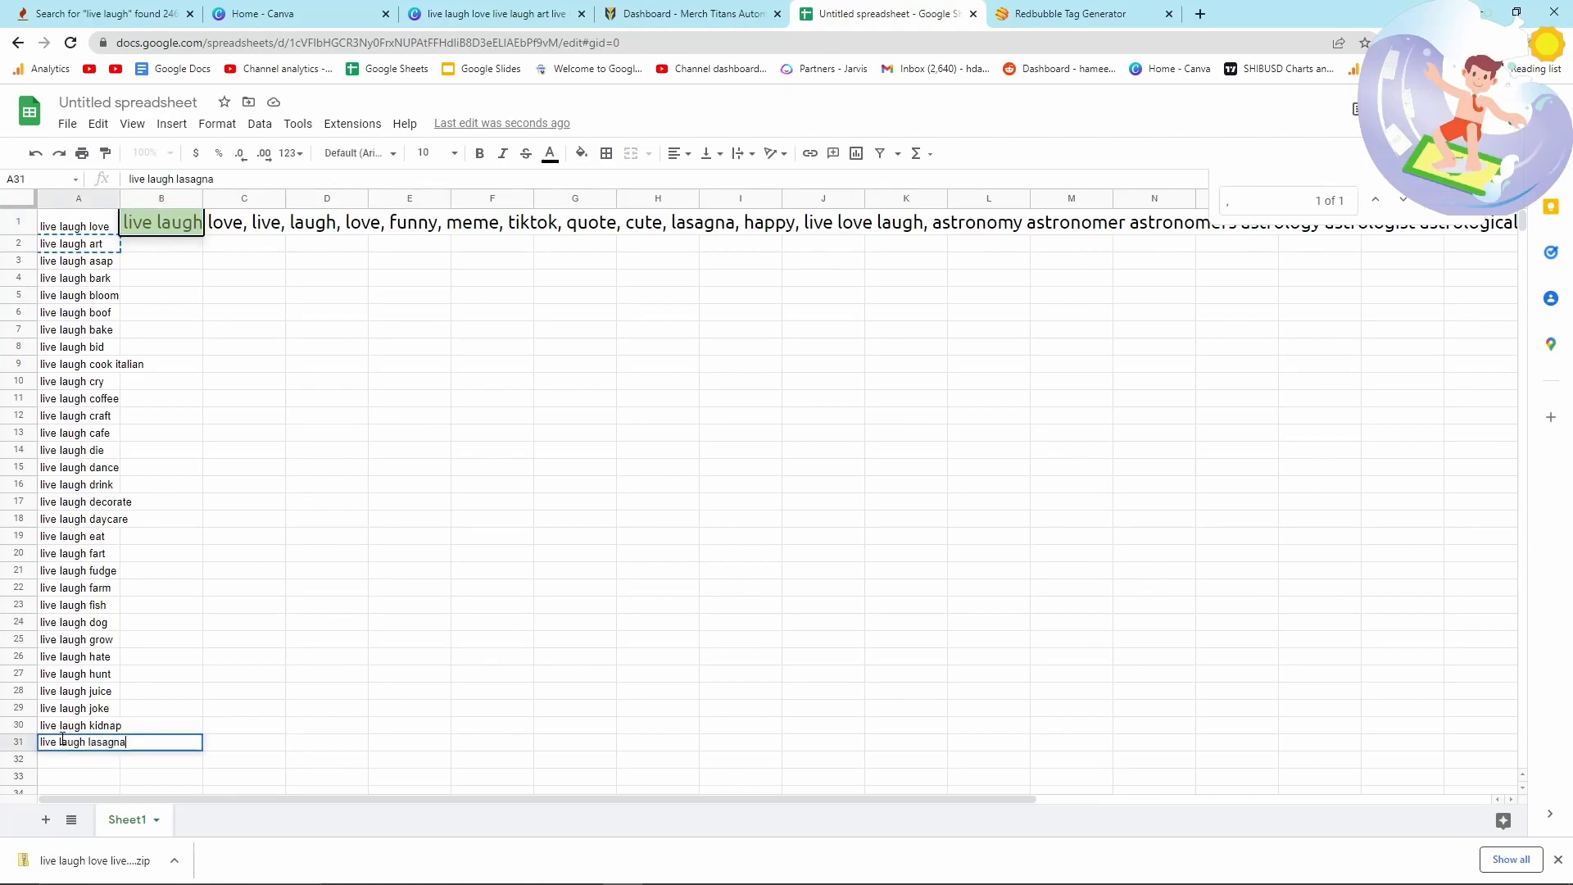
click(328, 661)
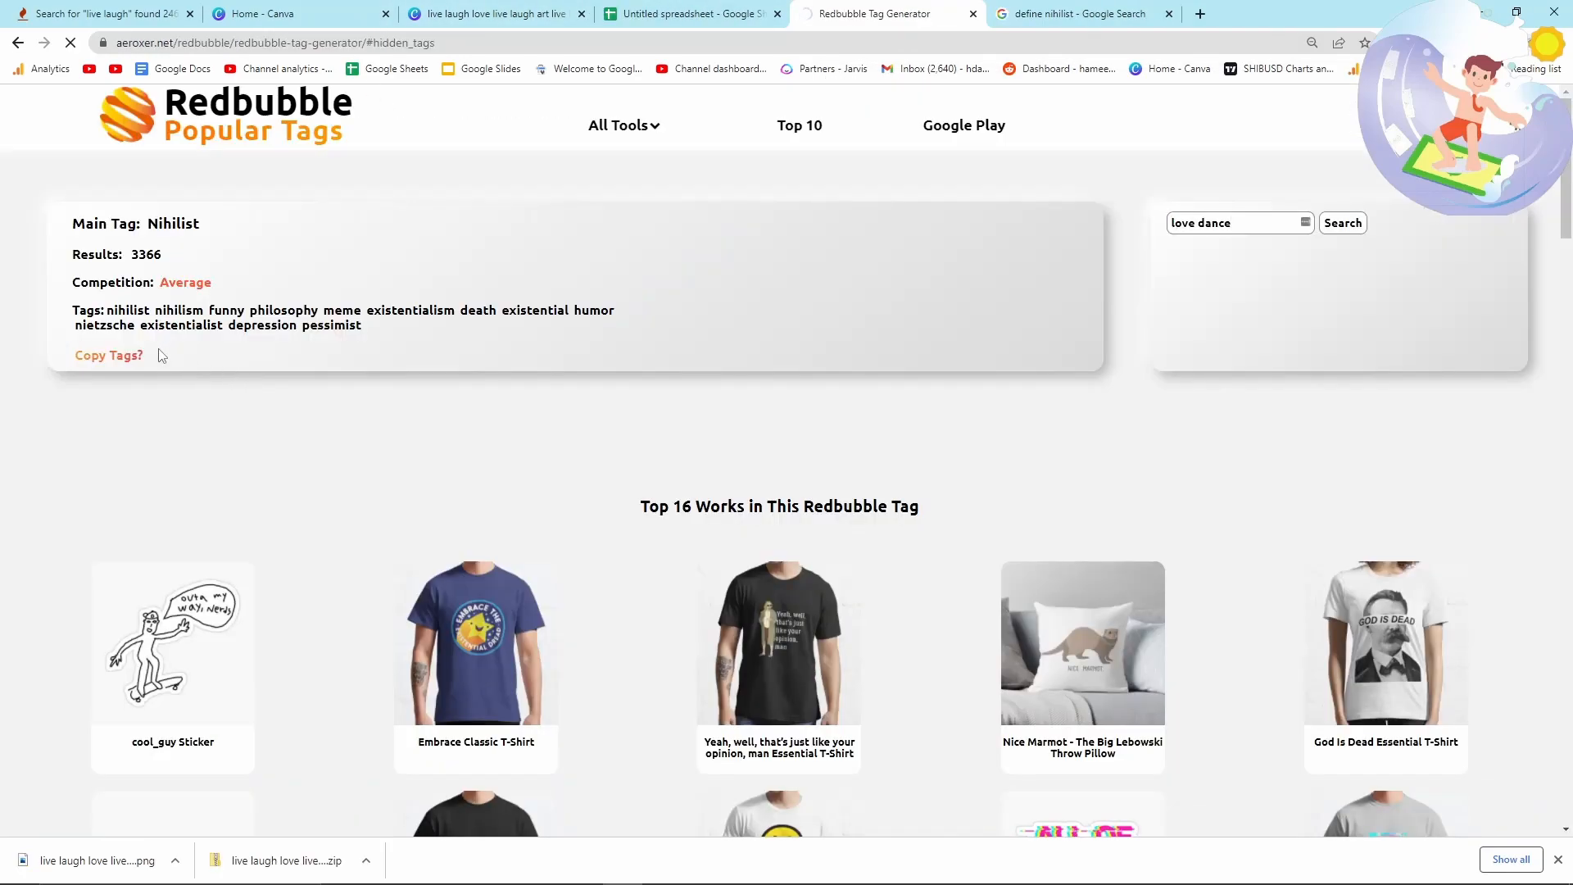
Copy the generated tags for "love dance" and paste them into B14, beside live laugh dance
click(123, 355)
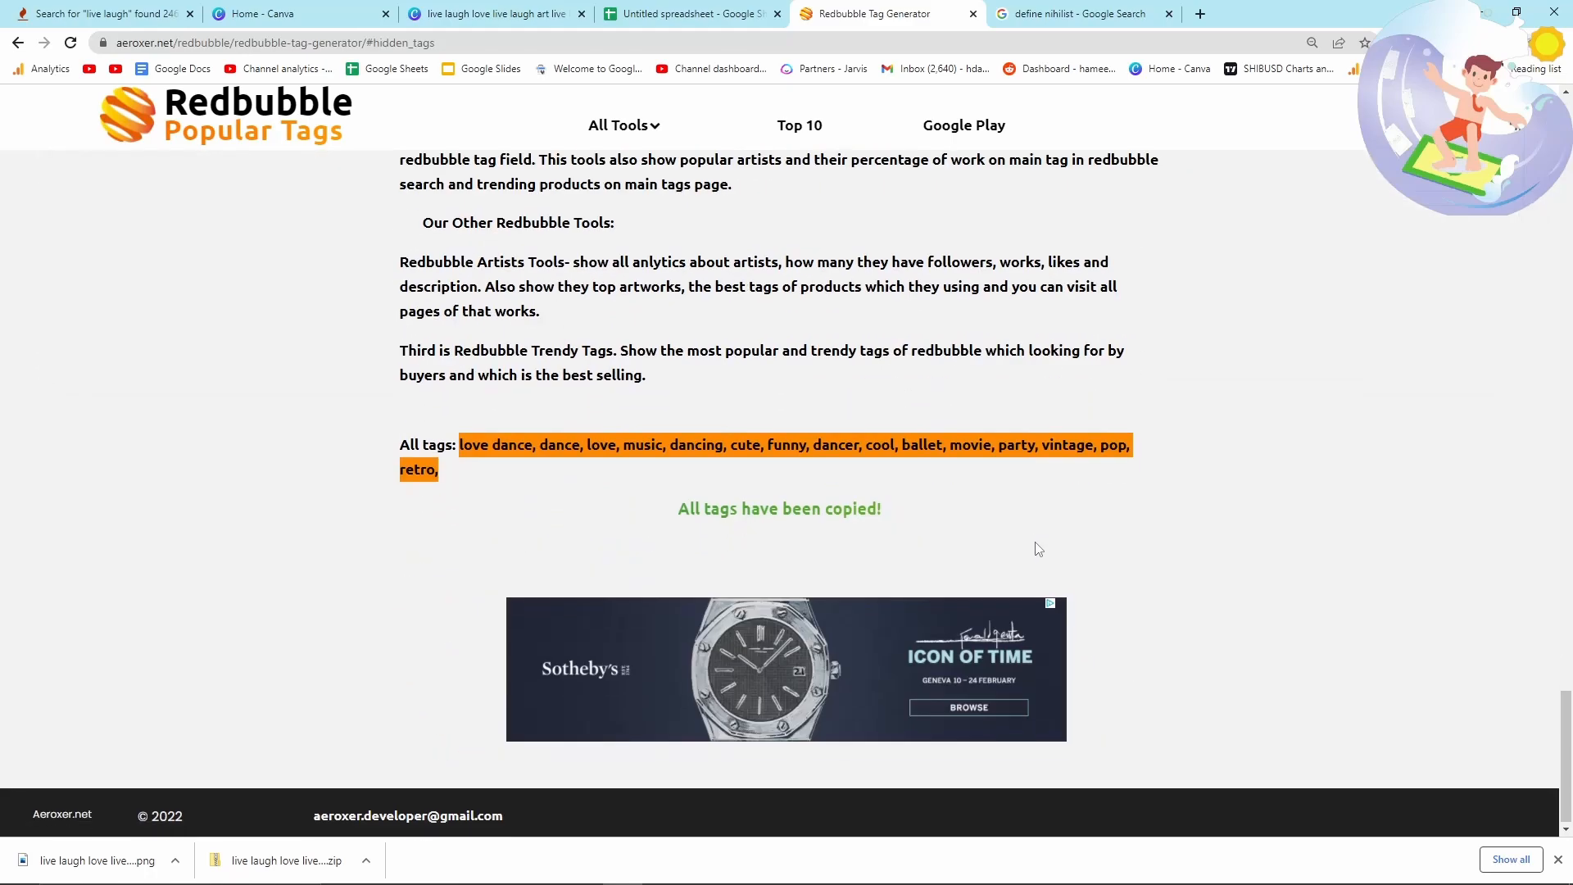
click(724, 10)
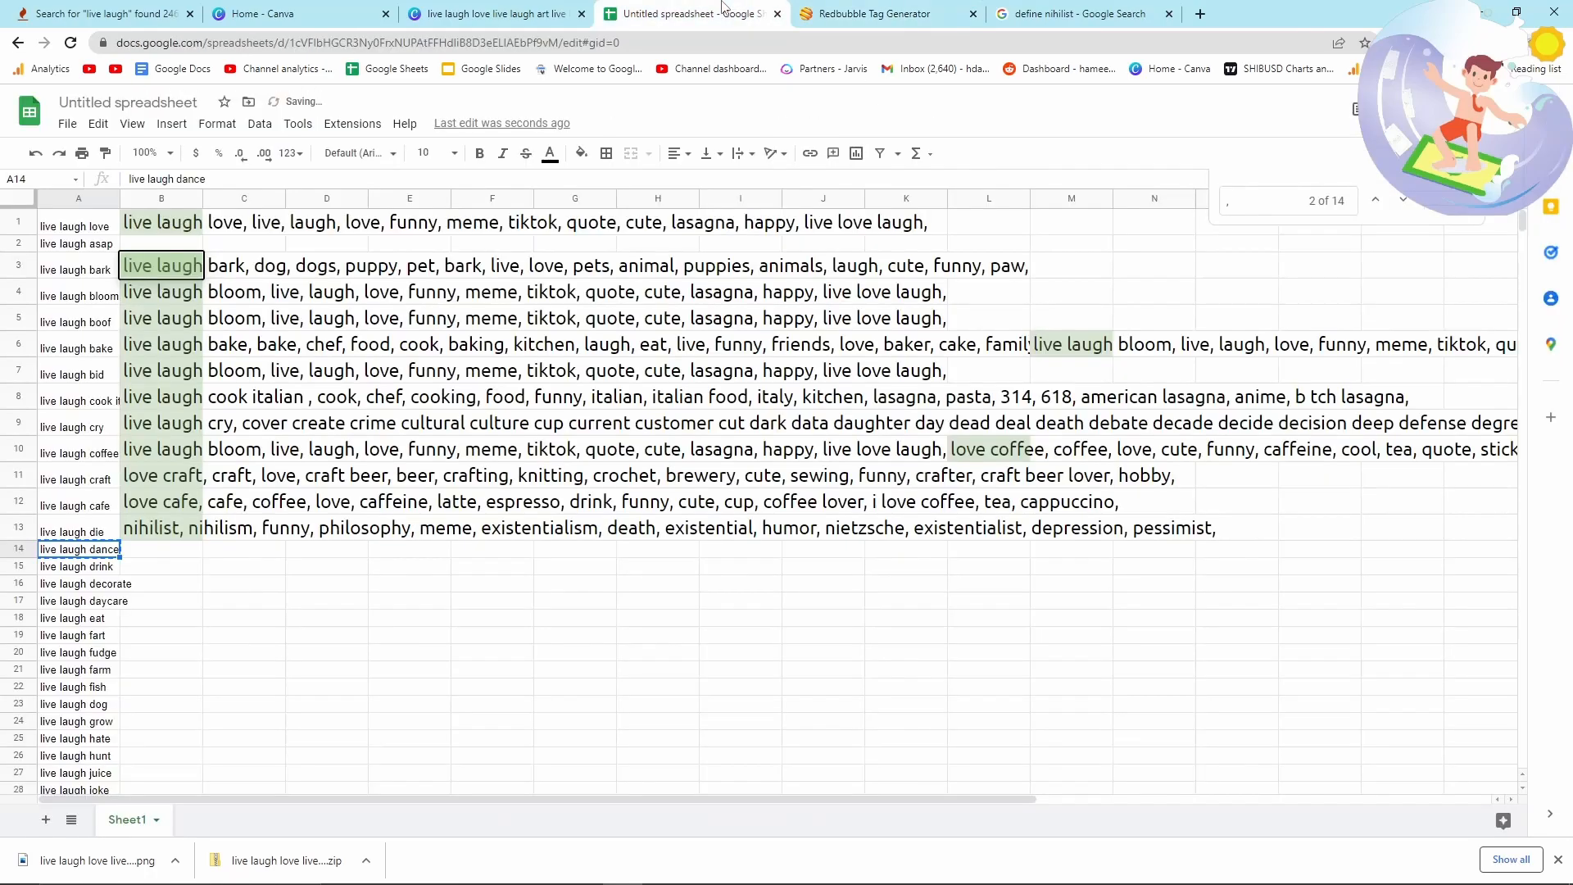
click(162, 553)
key(ctrl+v)
Generate tags for "love drink", copy them and paste them into B15, beside live laugh drink
click(912, 15)
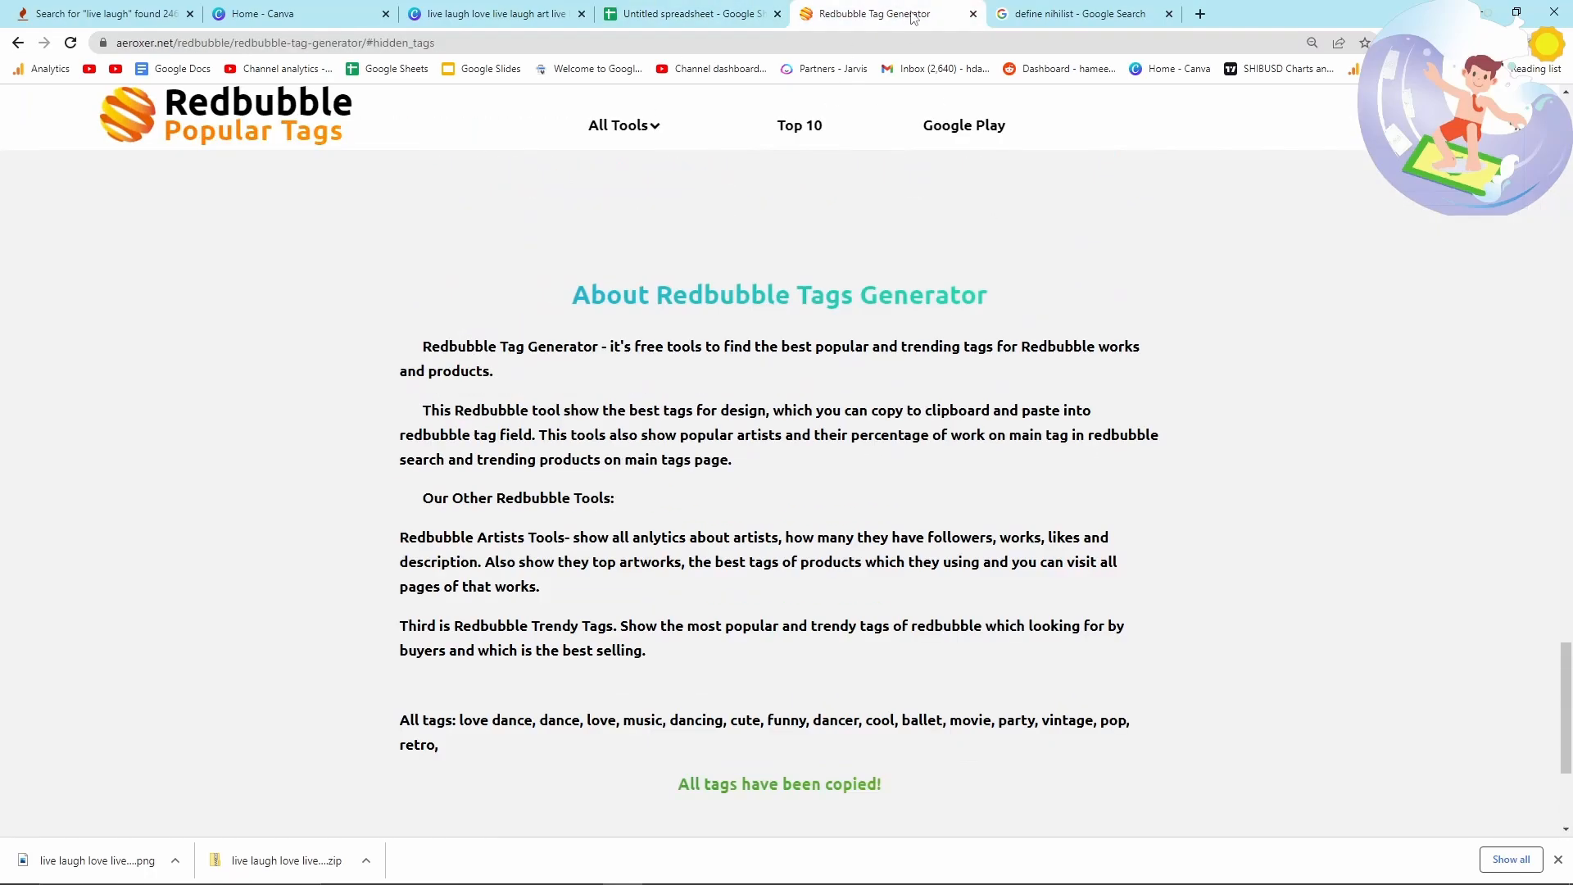
scroll(862, 276, up, 10)
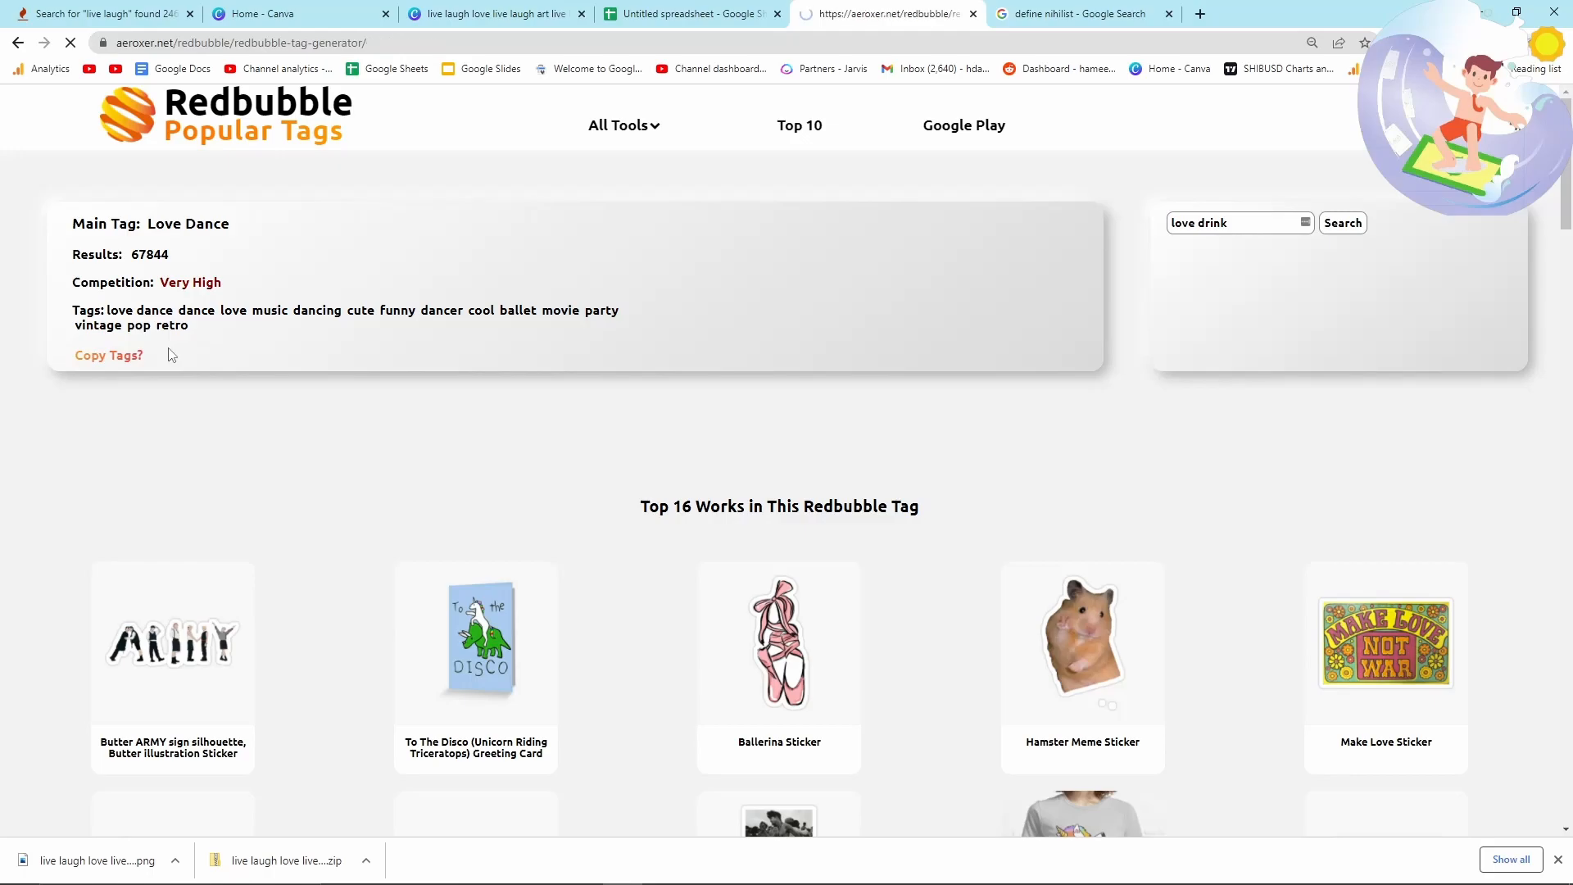
click(109, 355)
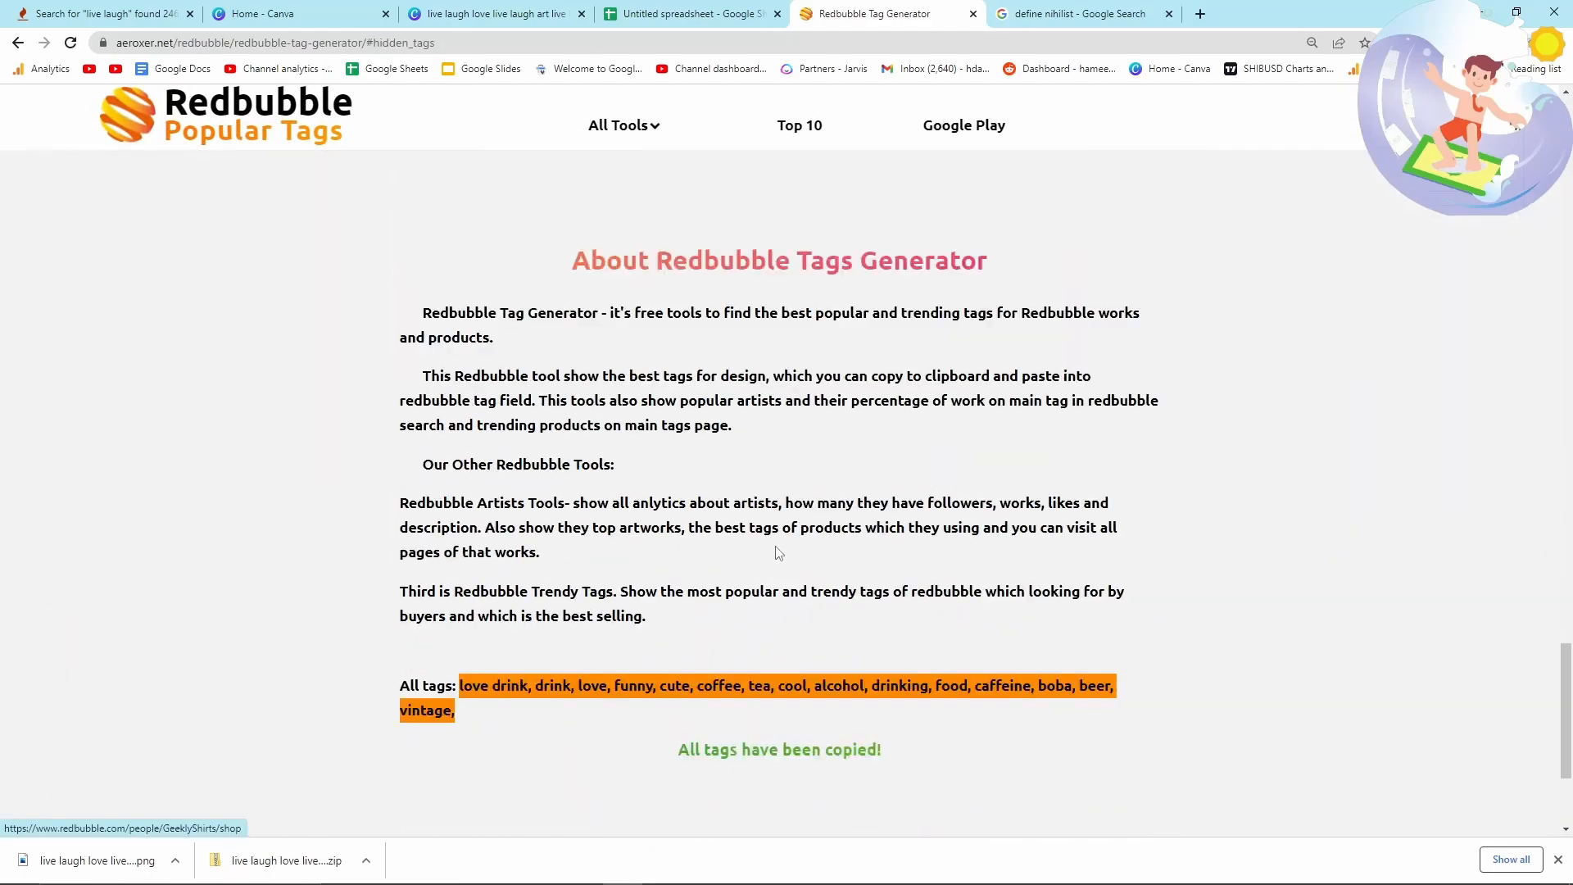
click(739, 12)
click(162, 575)
key(ctrl+v)
Generate tags for "DIY", copy them and paste them into B16, beside live laugh decorate
click(943, 13)
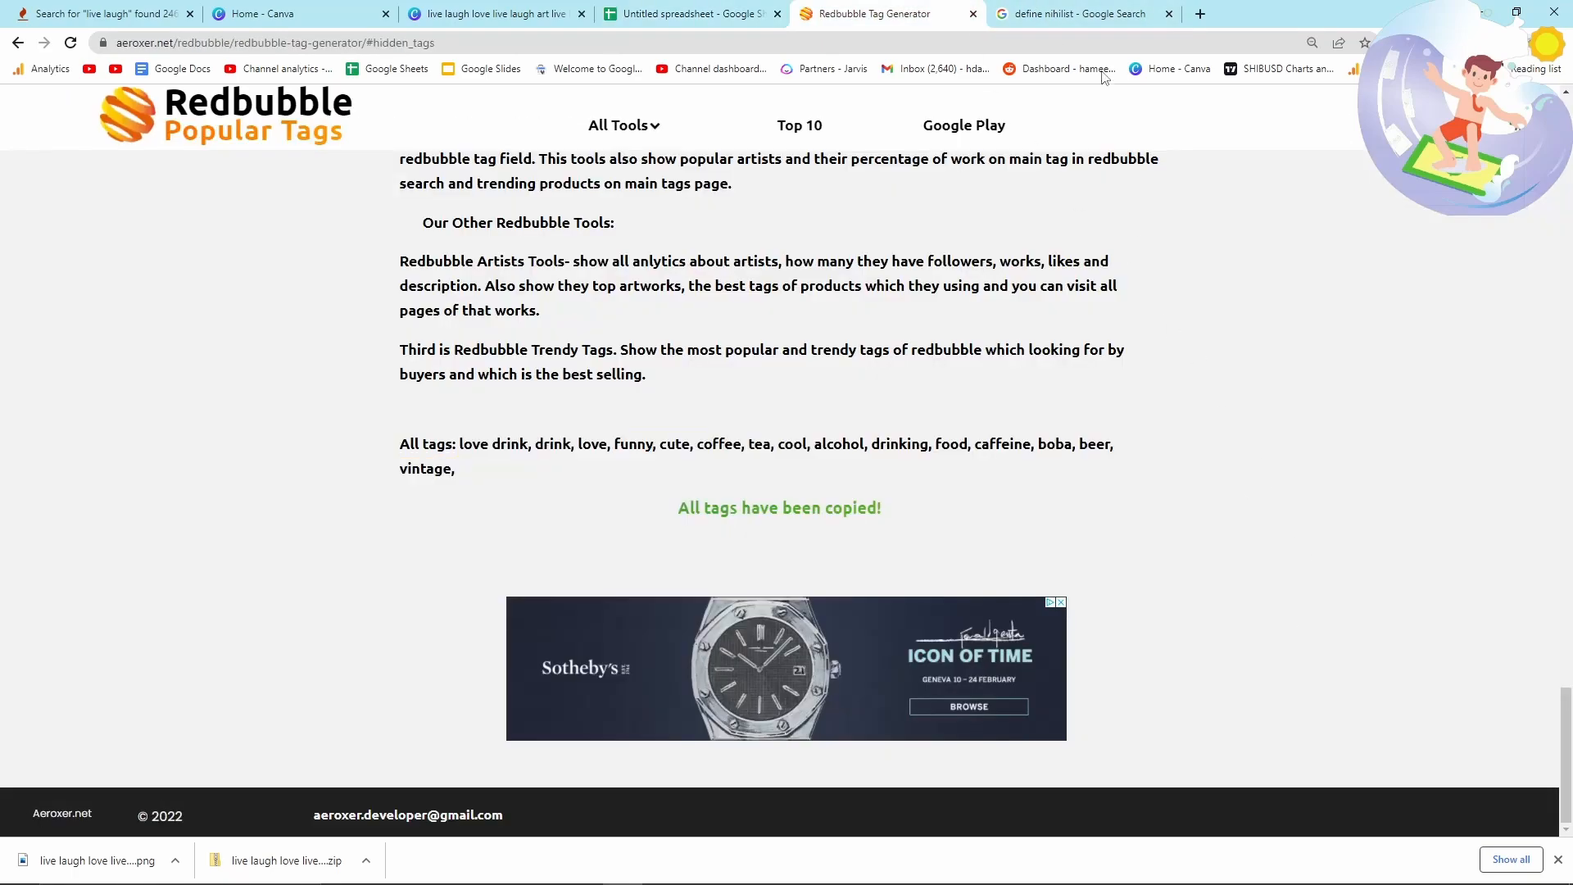
scroll(1186, 371, up, 20)
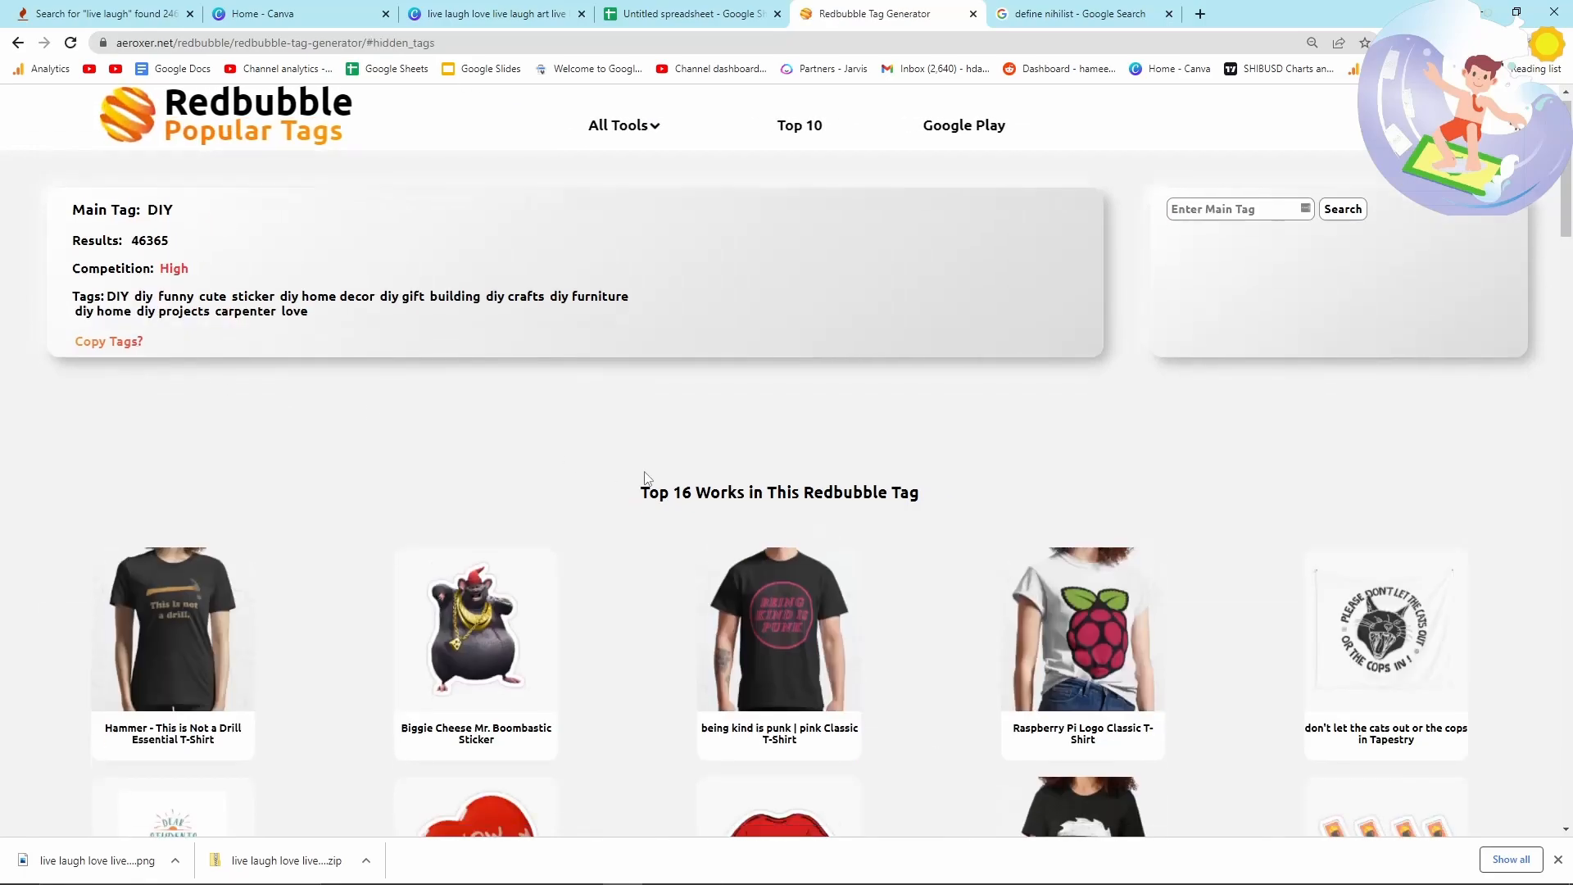
scroll(642, 481, down, 15)
scroll(768, 413, down, 5)
click(688, 13)
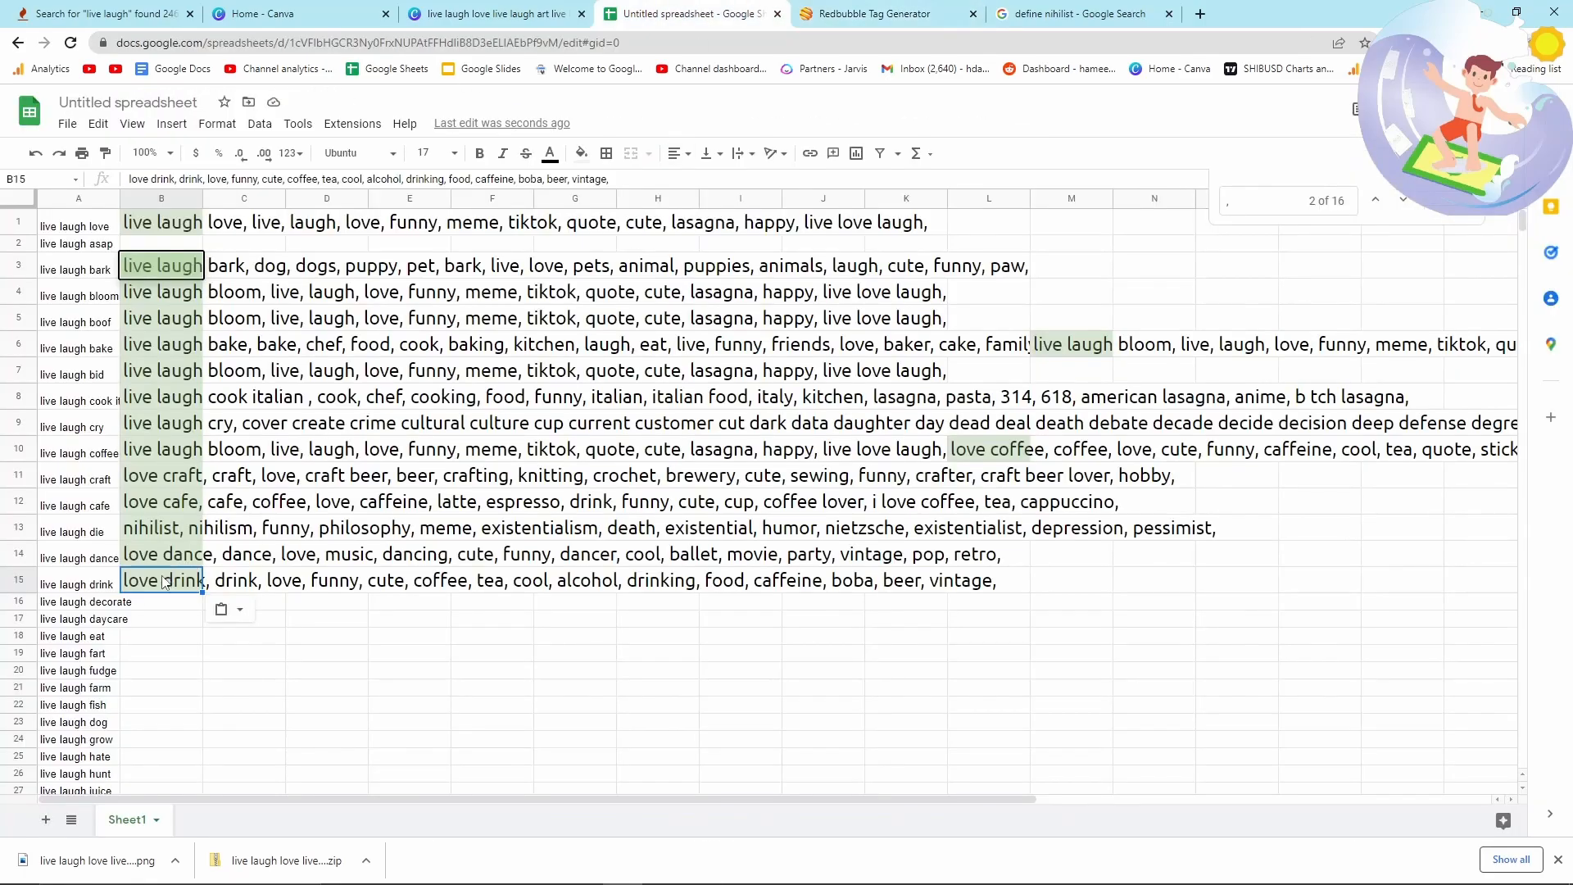
click(158, 602)
key(ctrl+v)
click(875, 13)
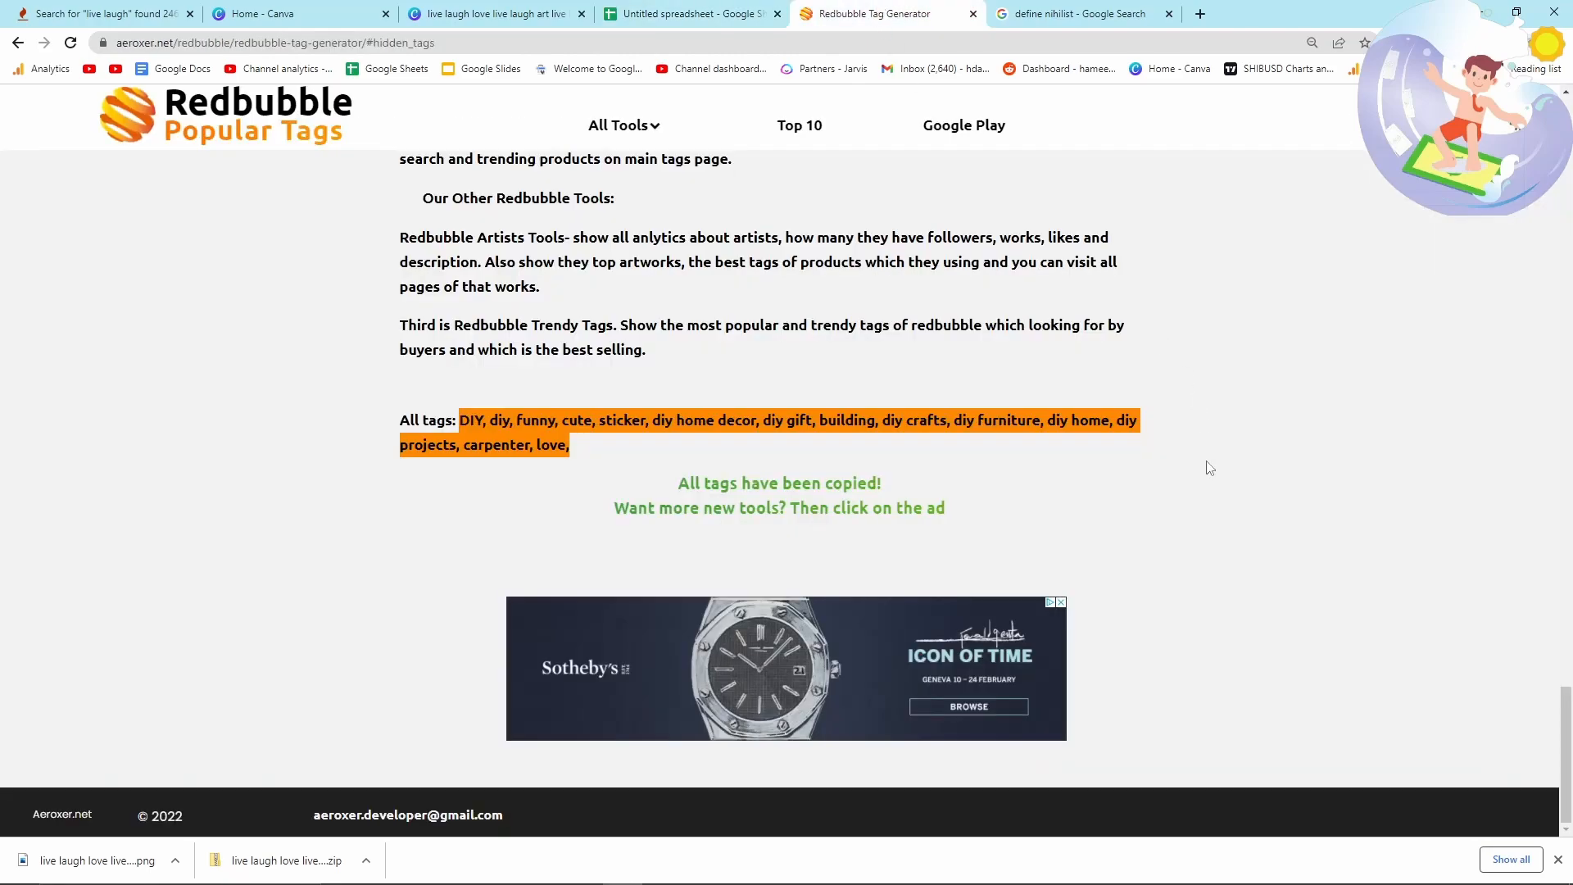
scroll(1205, 439, up, 10)
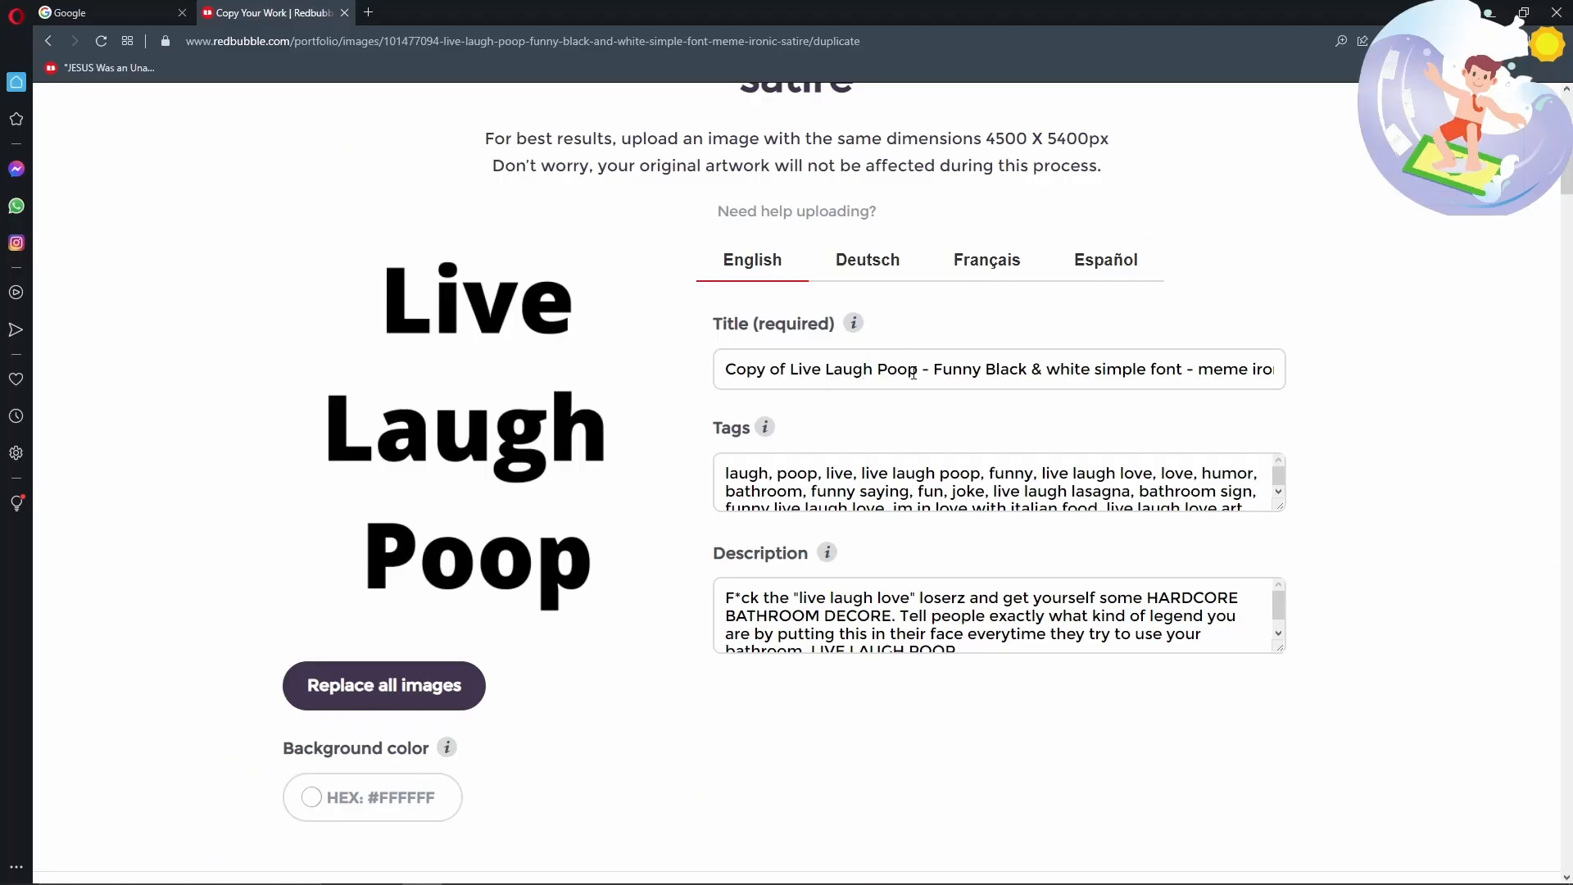
On the Redbubble copy-work page, replace "Copy of Live Laugh Poop" in the title with "live laugh love" from cell A1
drag(914, 373, 381, 367)
key(ctrl+v)
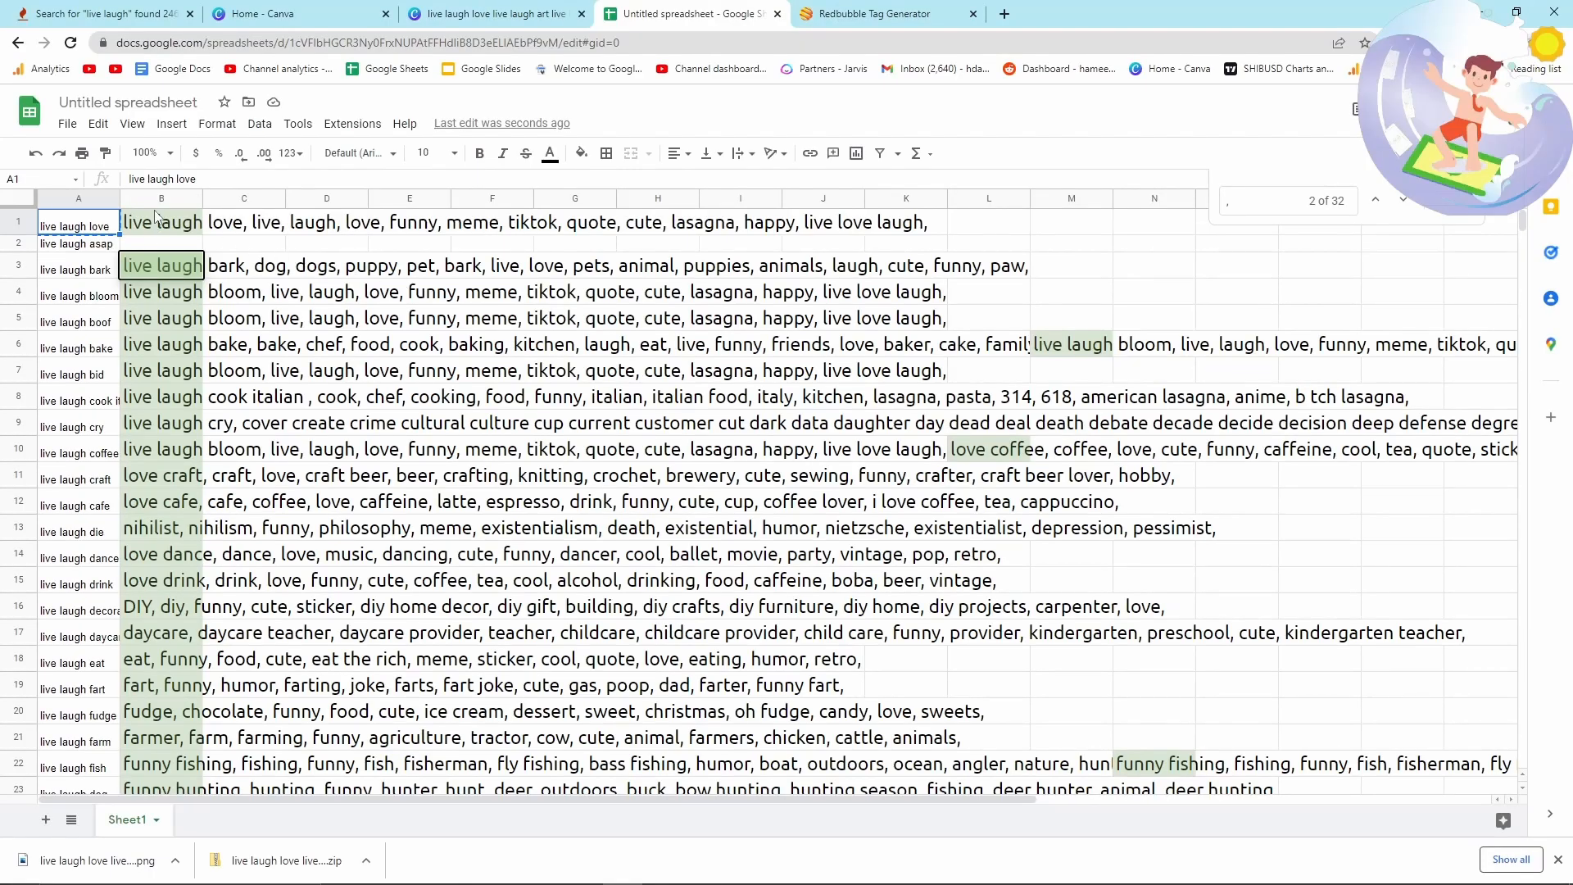
key(ctrl+c)
Replace all existing tags of the Redbubble work with the live laugh love tags from cell B1
click(155, 223)
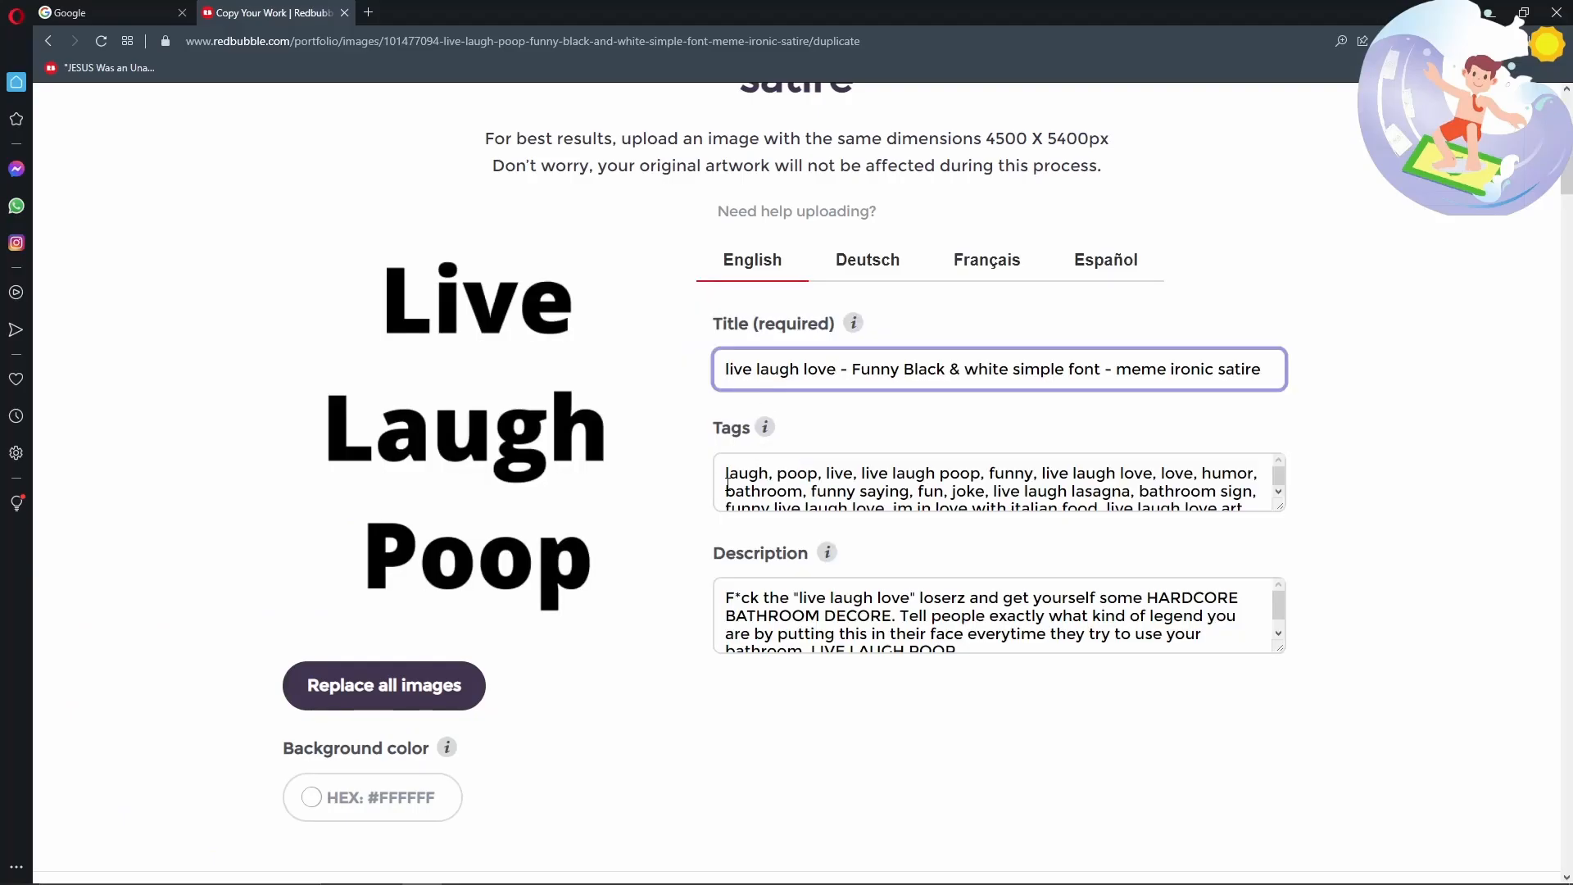
click(734, 480)
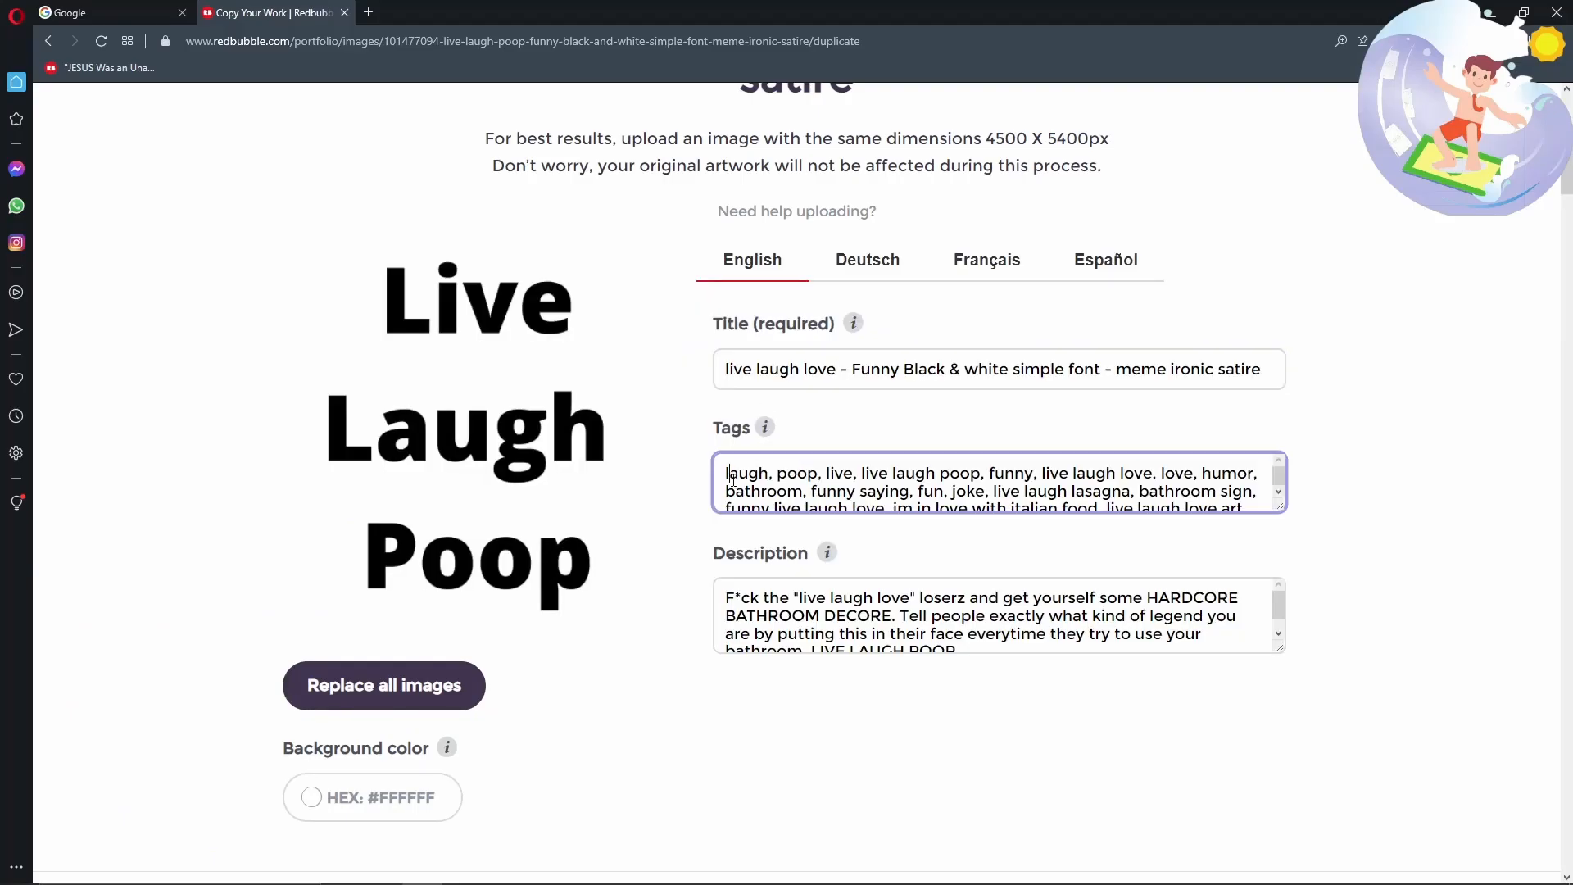
key(ctrl+a)
key(ctrl+v)
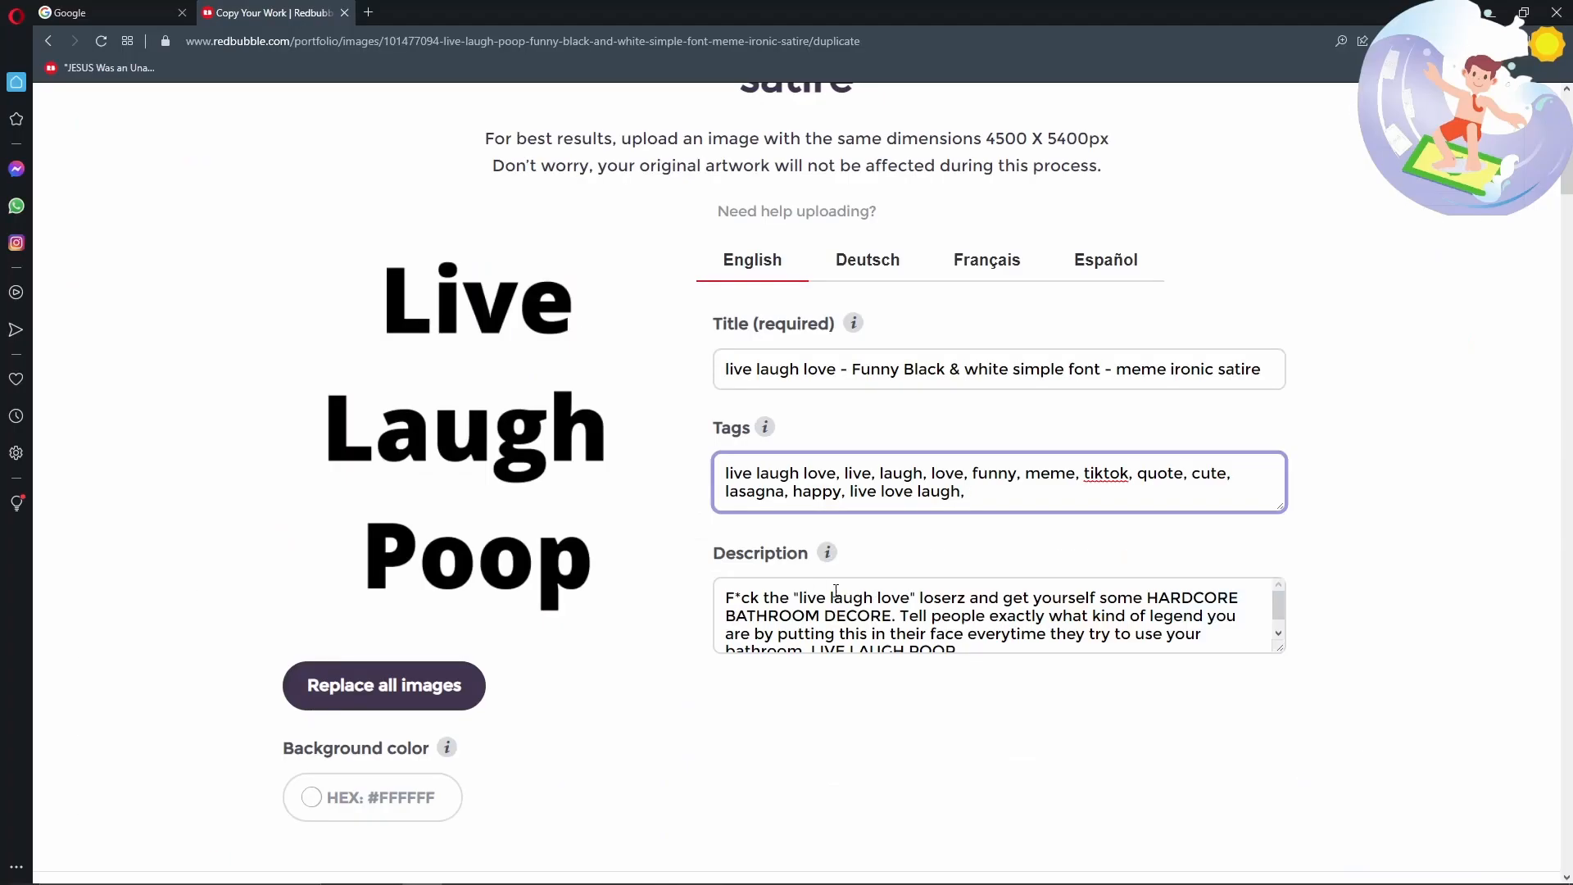
Replace the description with "live laugh love 4ever" and change the word Funny in the title to "Inspirational"
click(853, 596)
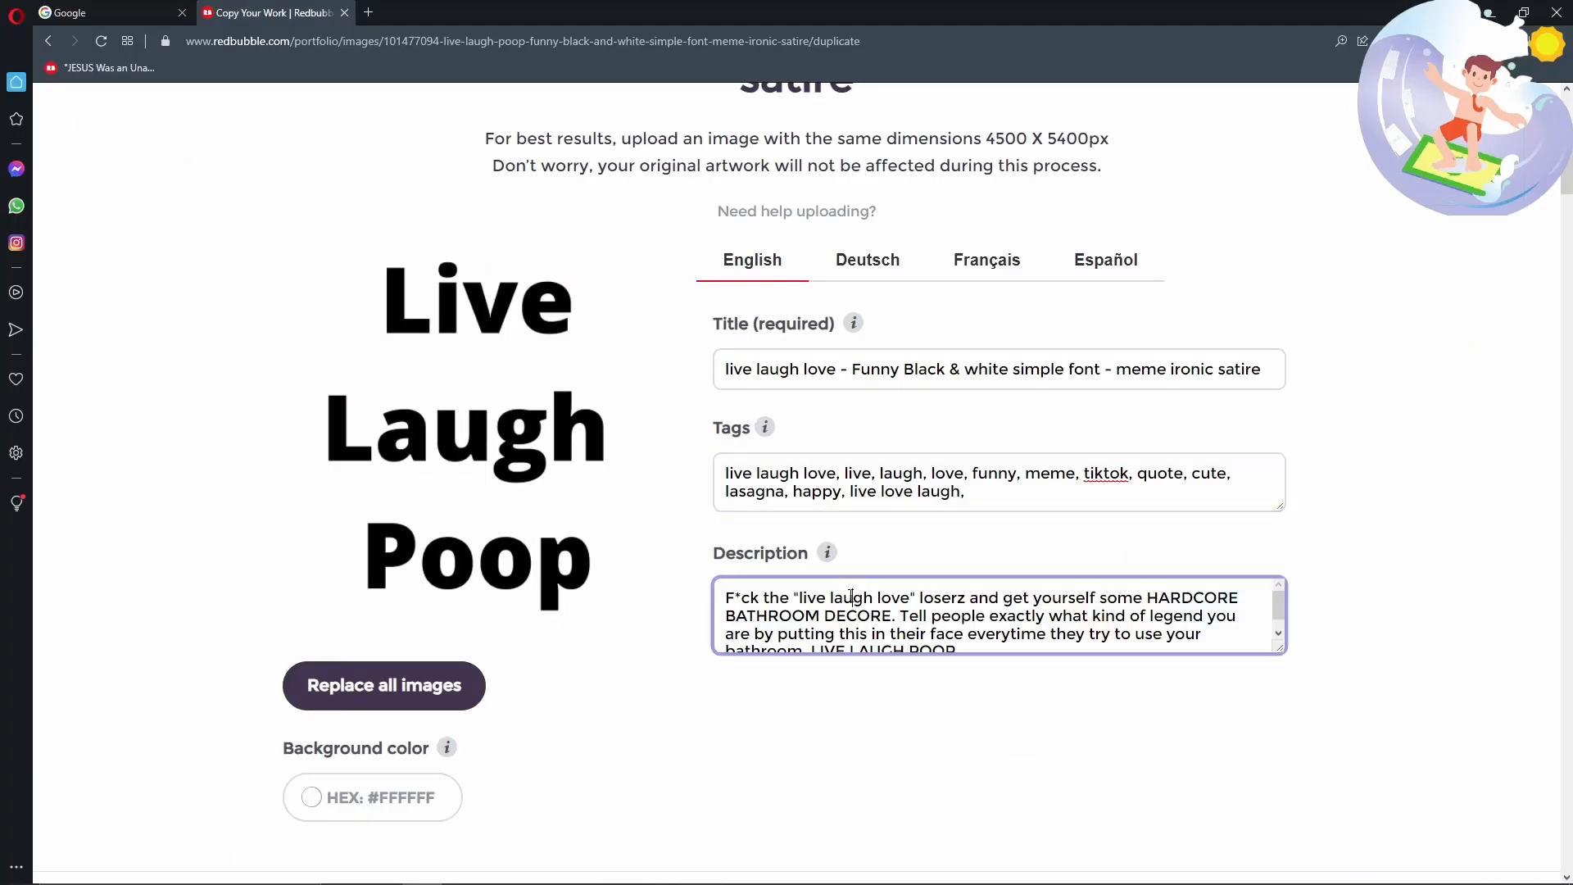
key(ctrl+a)
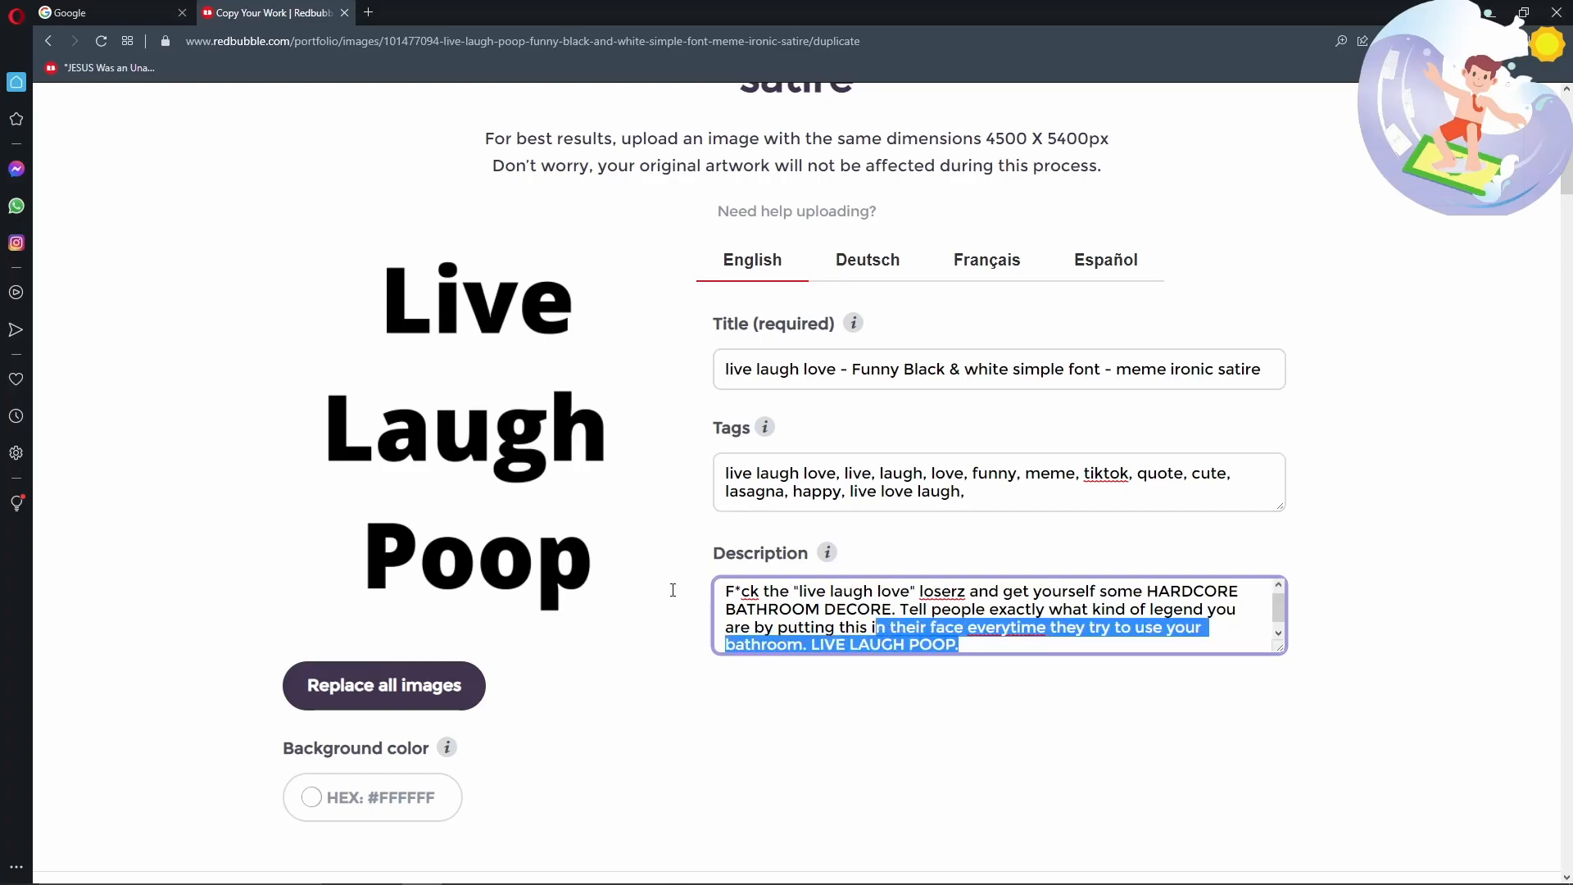
text(;)
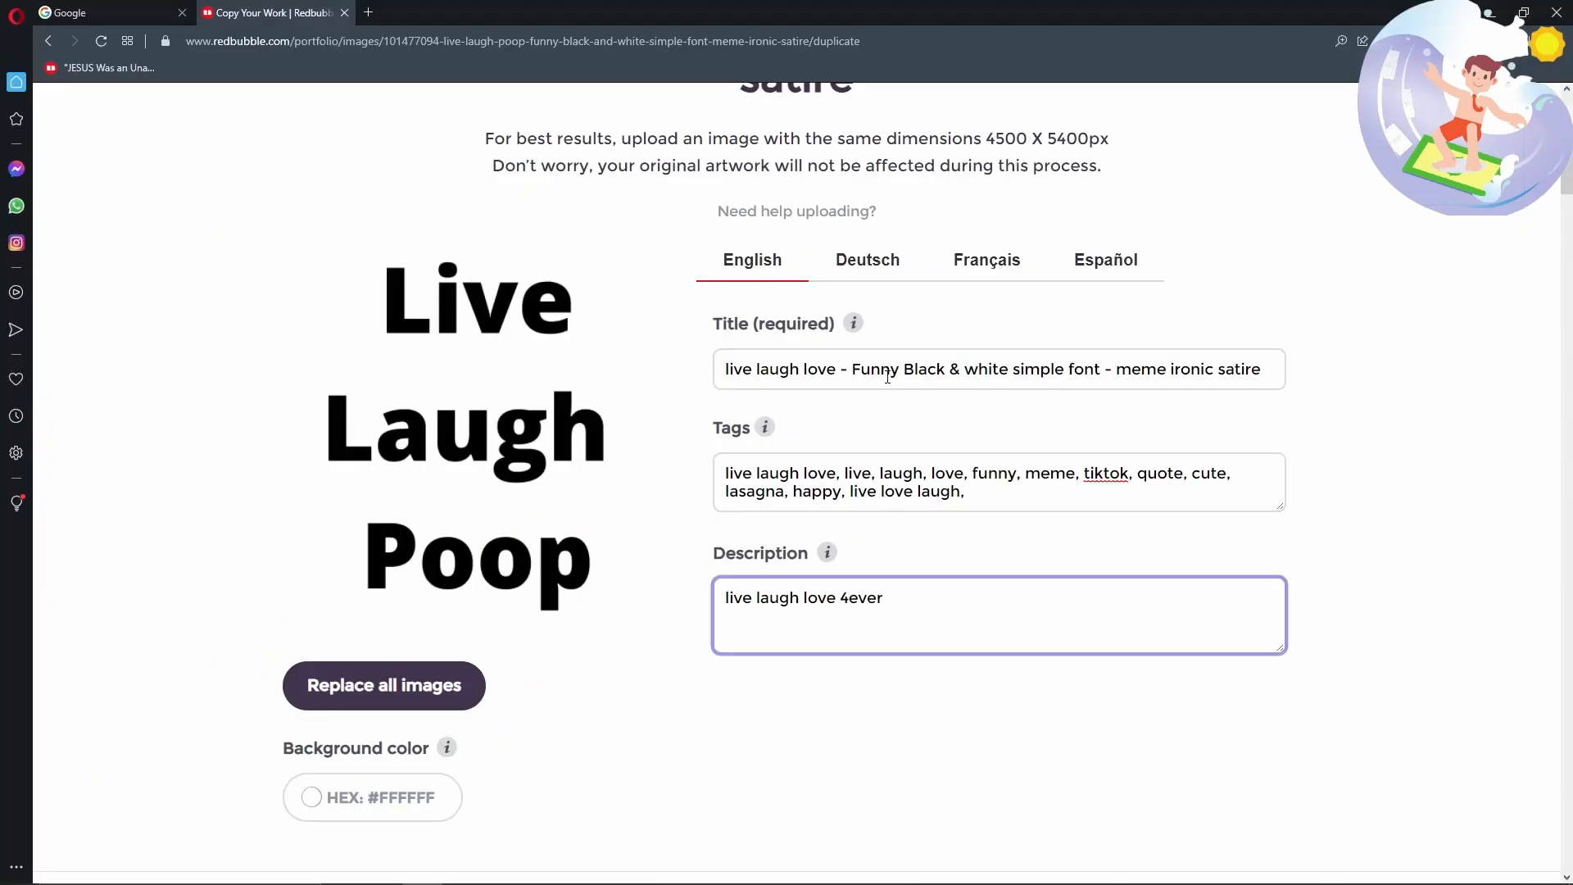
double_click(877, 373)
text(Inspirational)
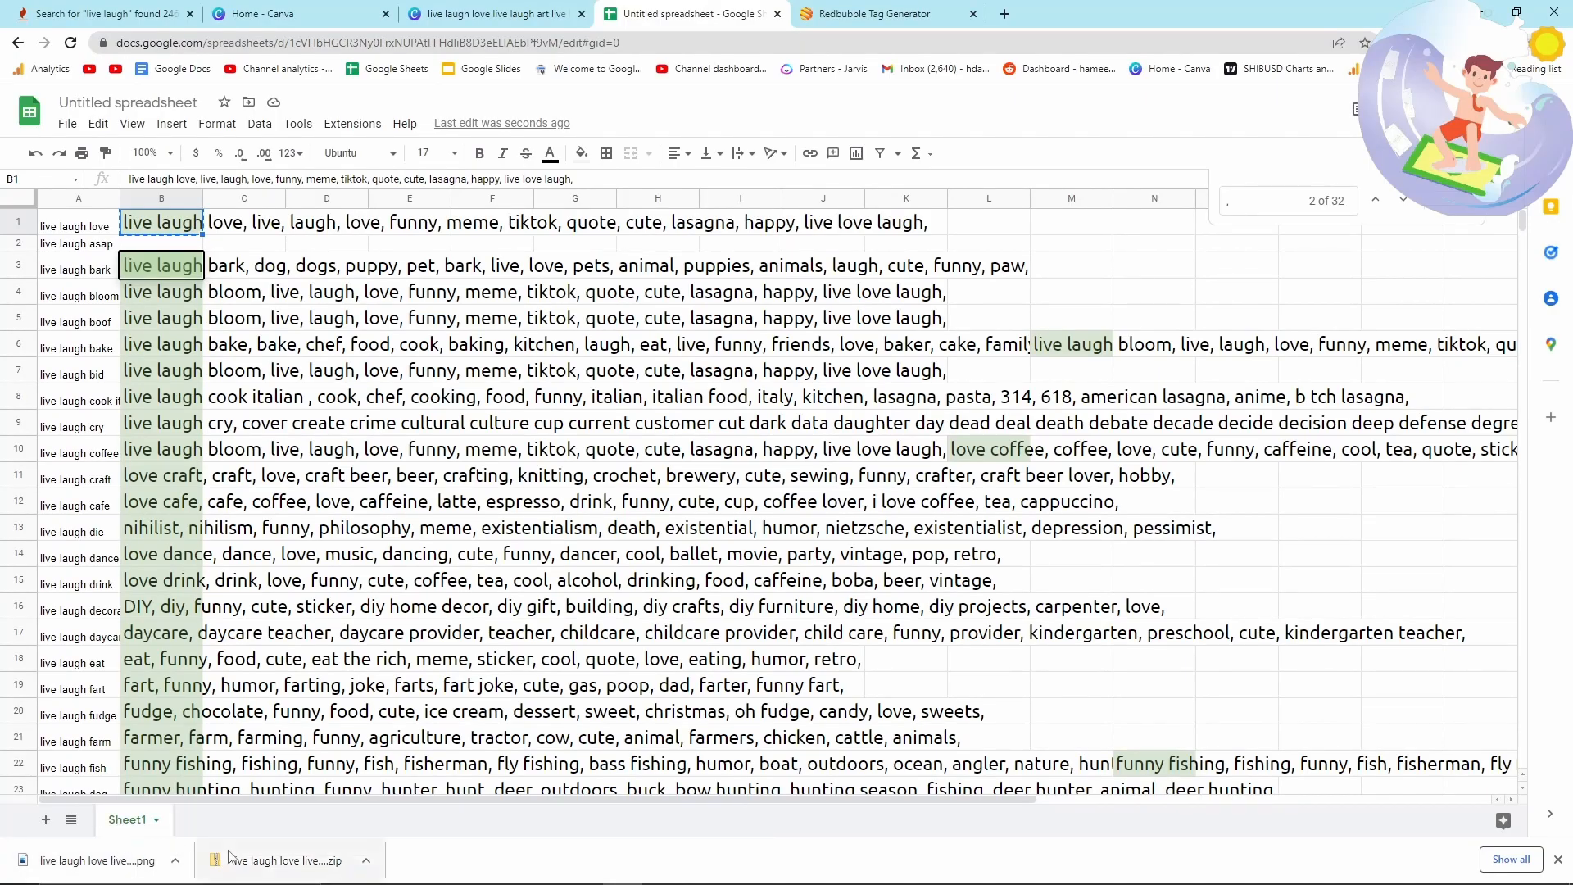
Replace the copied work's Live Laugh Poop artwork with the live laugh love design and check the product previews
key(alt+Tab)
drag(194, 218, 398, 690)
key(alt+Tab)
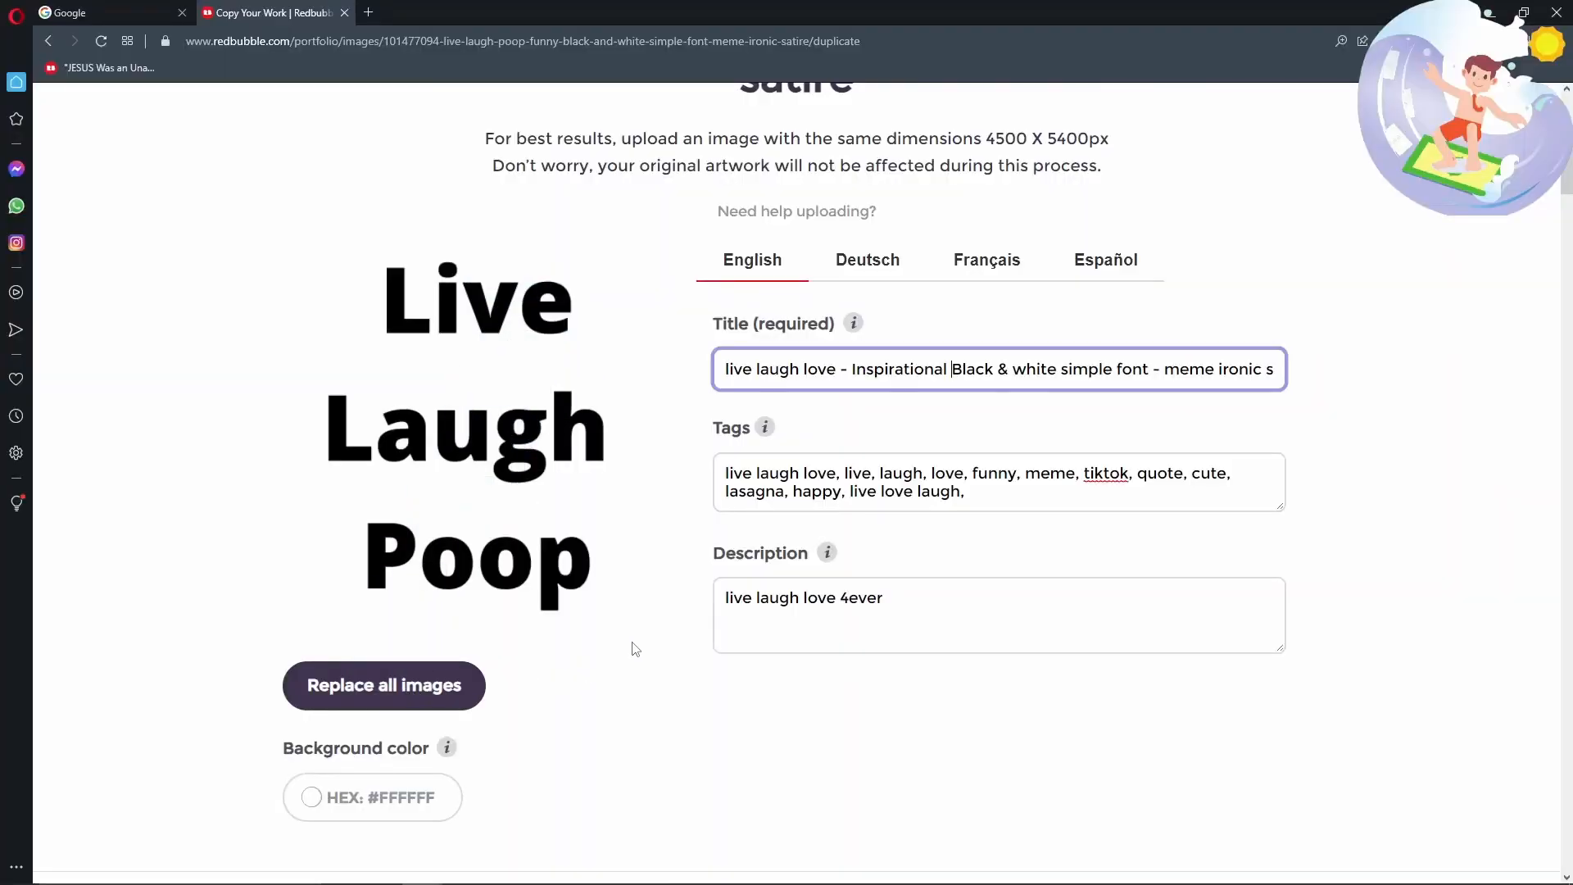
scroll(648, 623, down, 8)
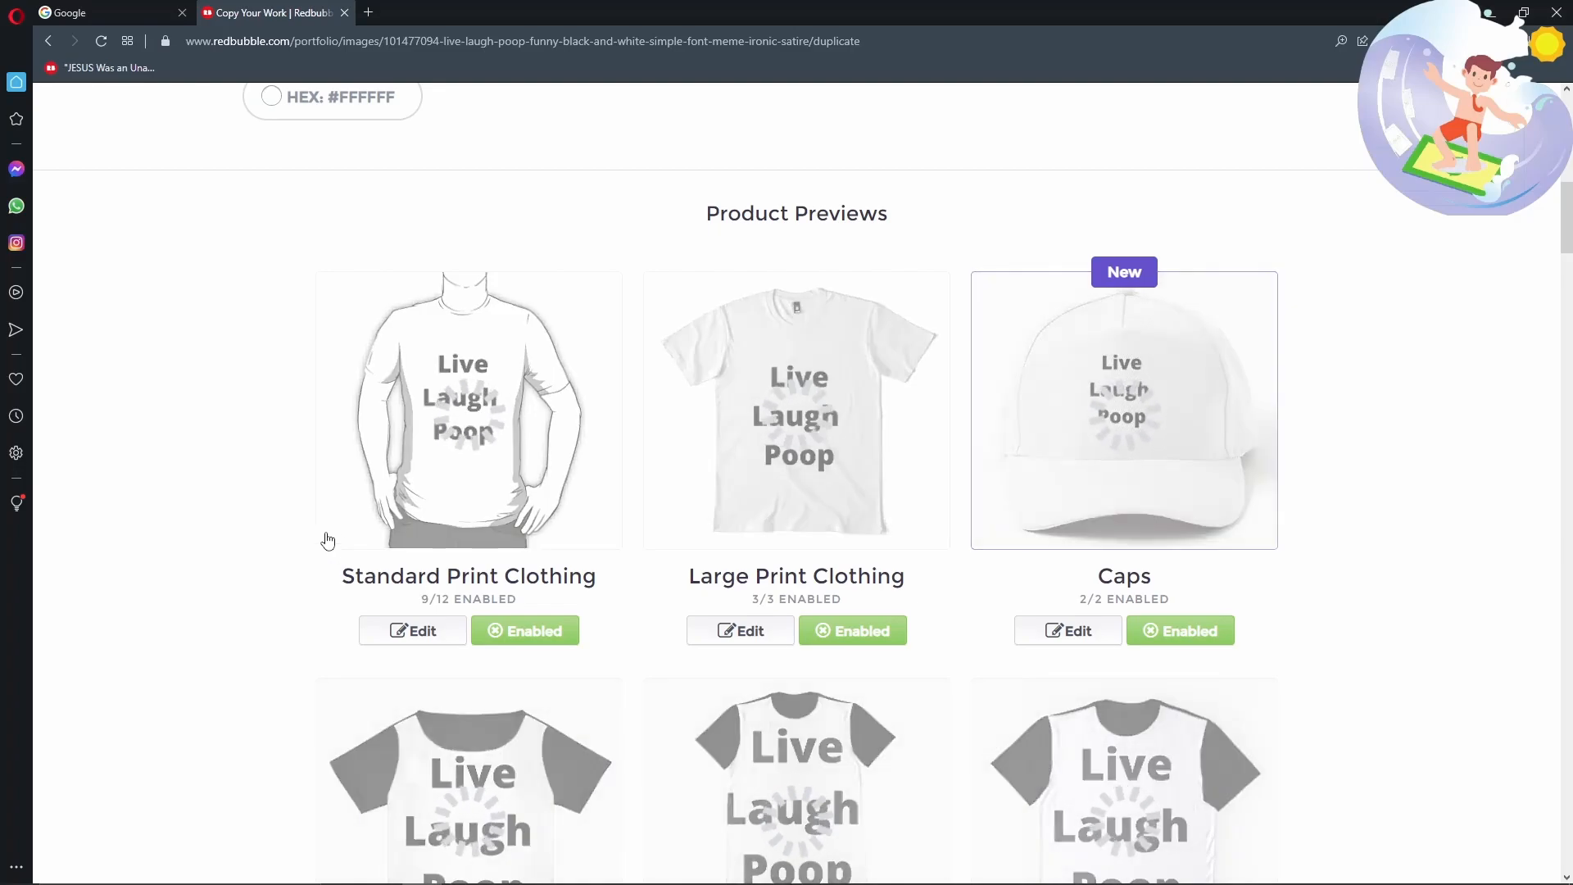
scroll(328, 540, down, 1)
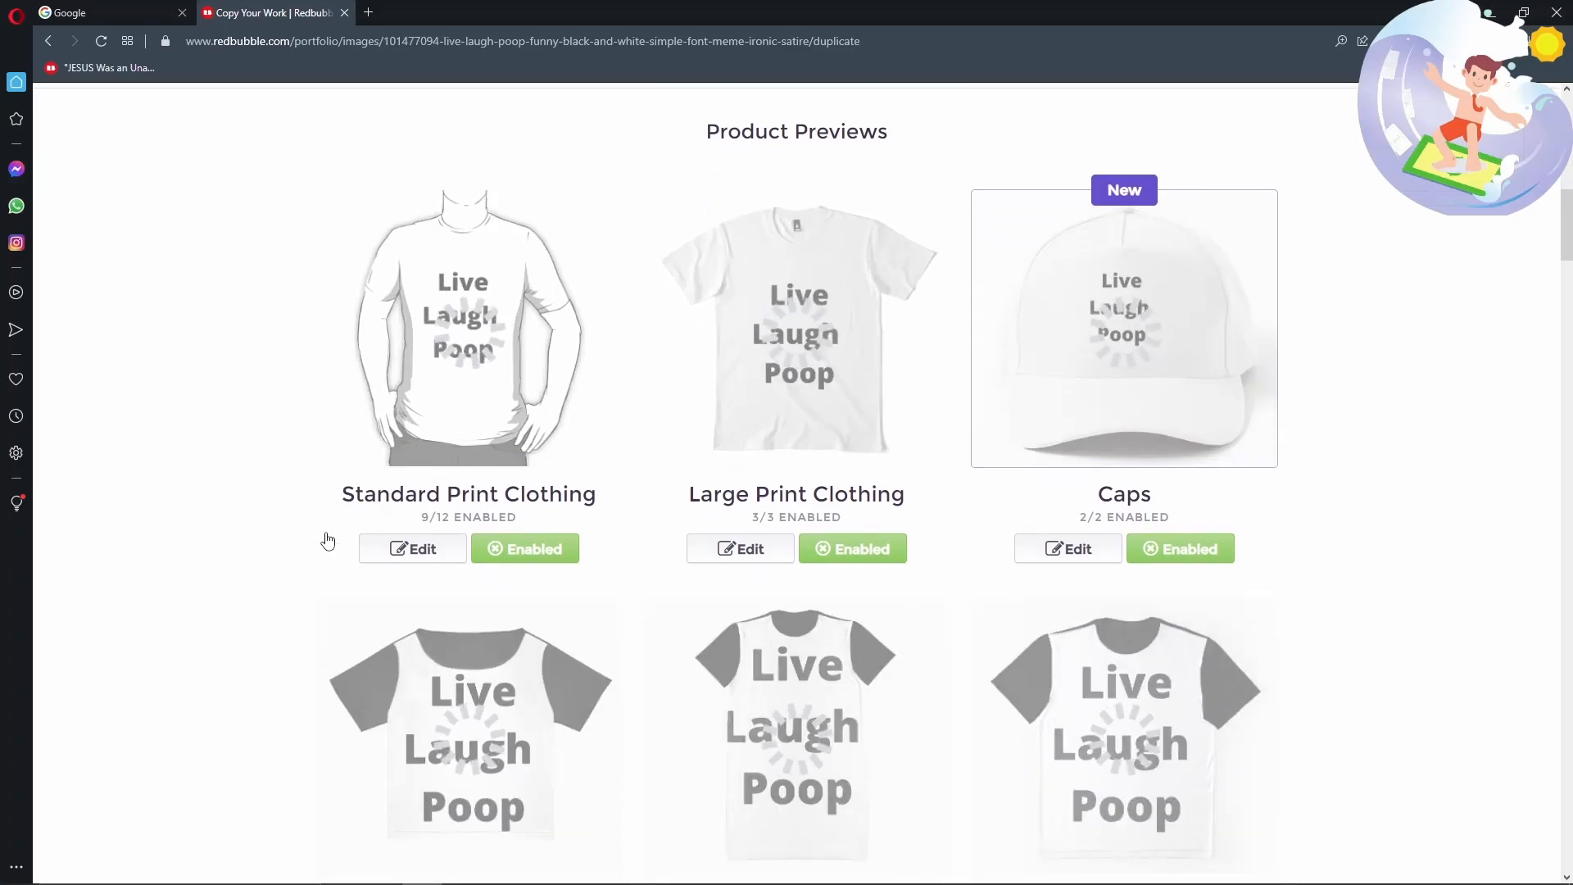
scroll(314, 535, up, 6)
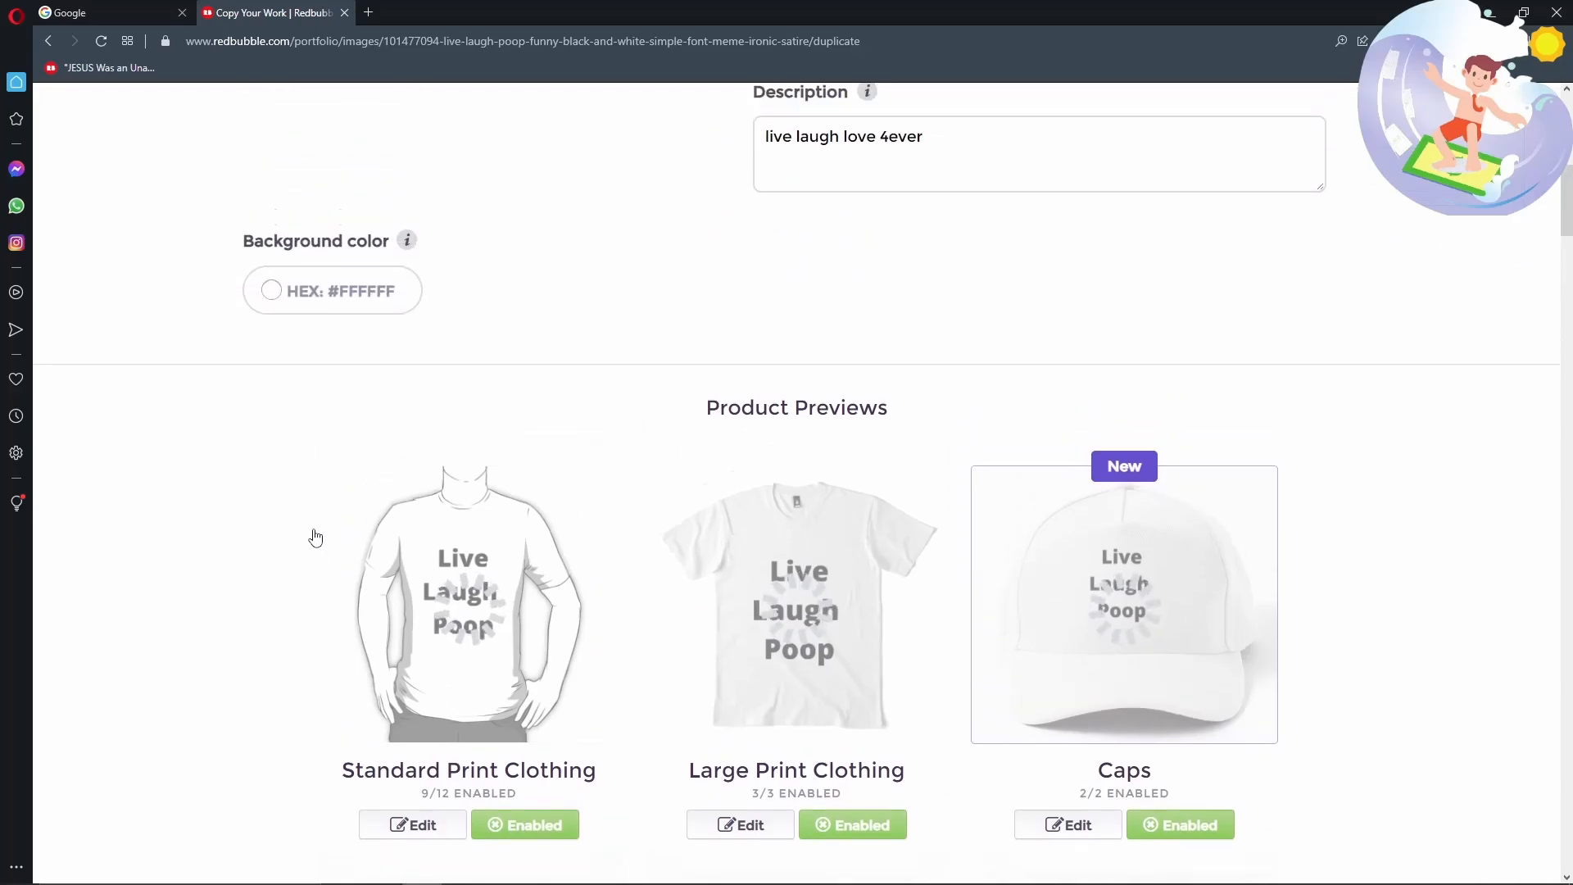
Disable the Graphic T-Shirt Dresses product for the live laugh love work
scroll(310, 537, down, 4)
scroll(290, 543, down, 6)
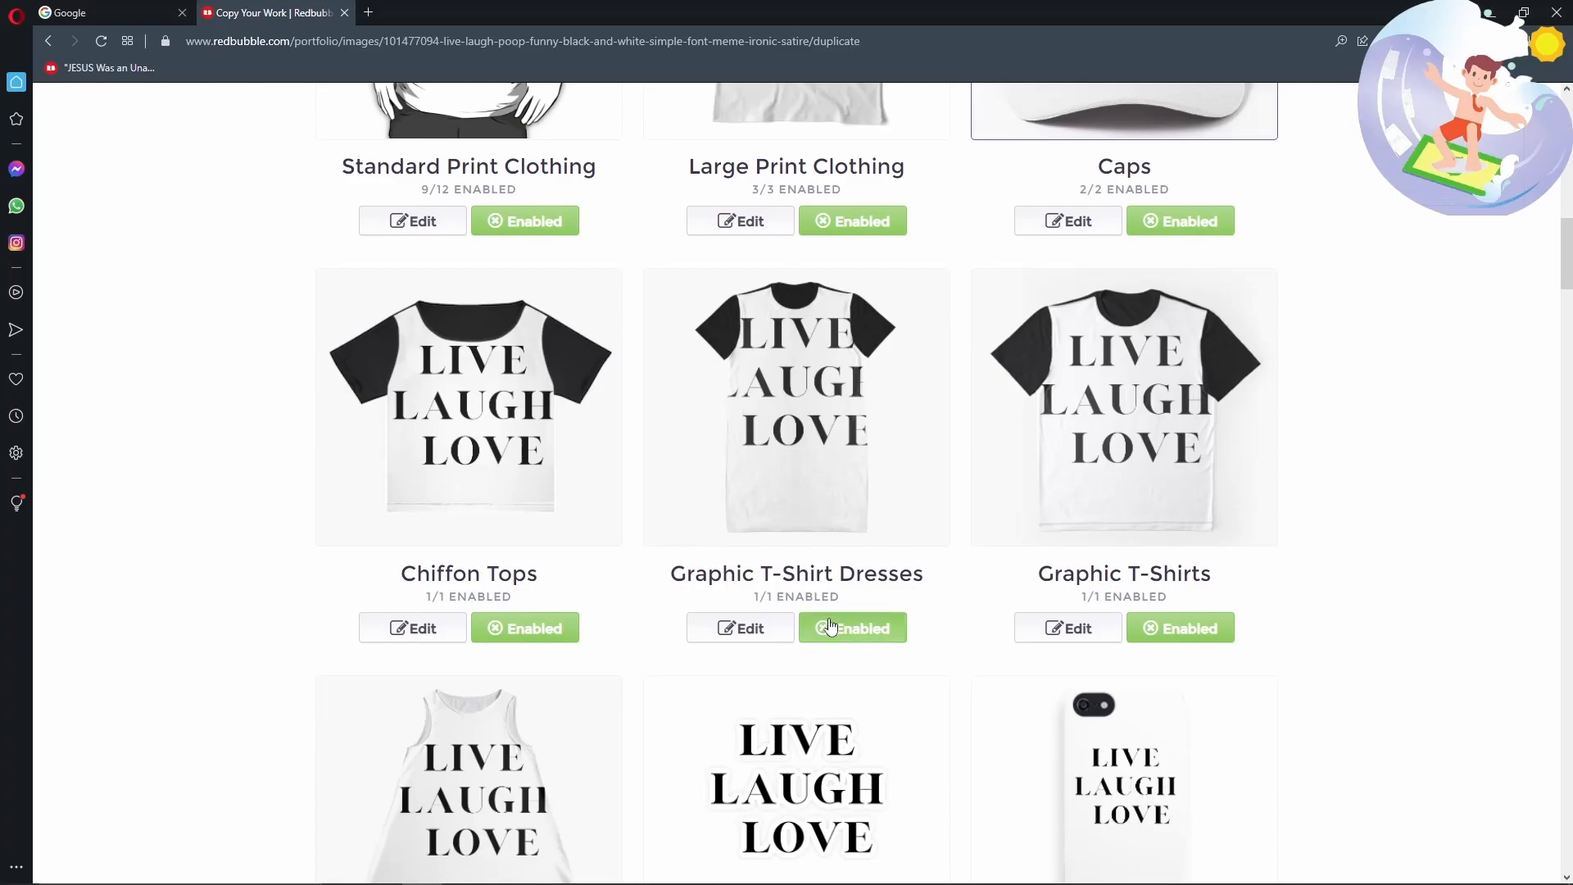
click(830, 627)
Move the design down to the vertical middle of the Desk Mats product and apply the change
scroll(664, 620, down, 4)
scroll(514, 611, down, 4)
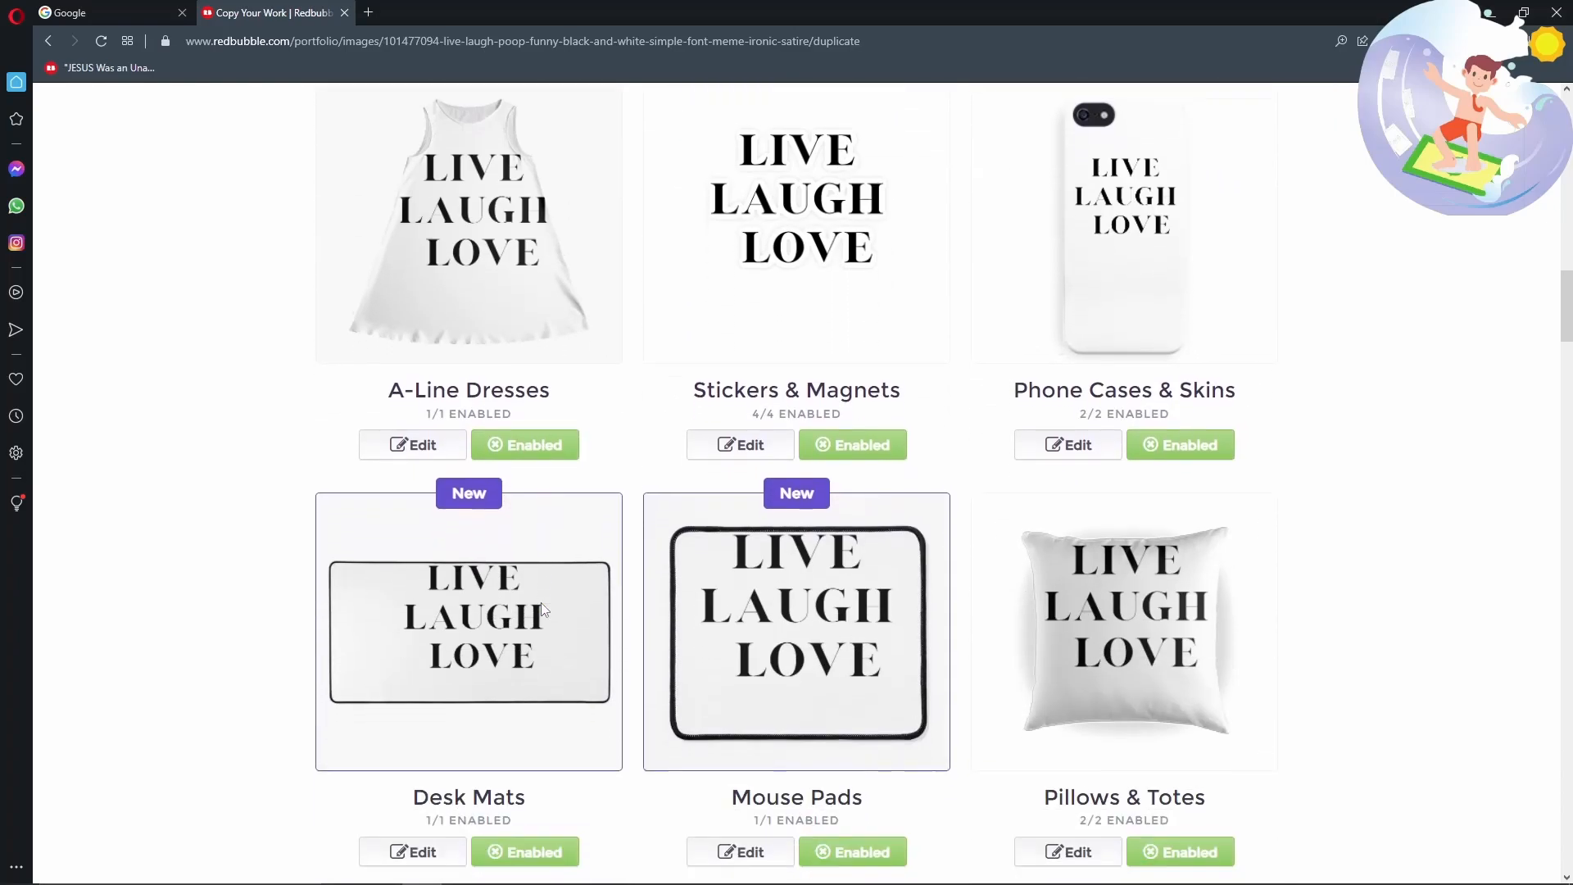
click(417, 788)
scroll(656, 524, down, 4)
drag(655, 525, 650, 553)
scroll(1216, 650, down, 2)
click(1137, 736)
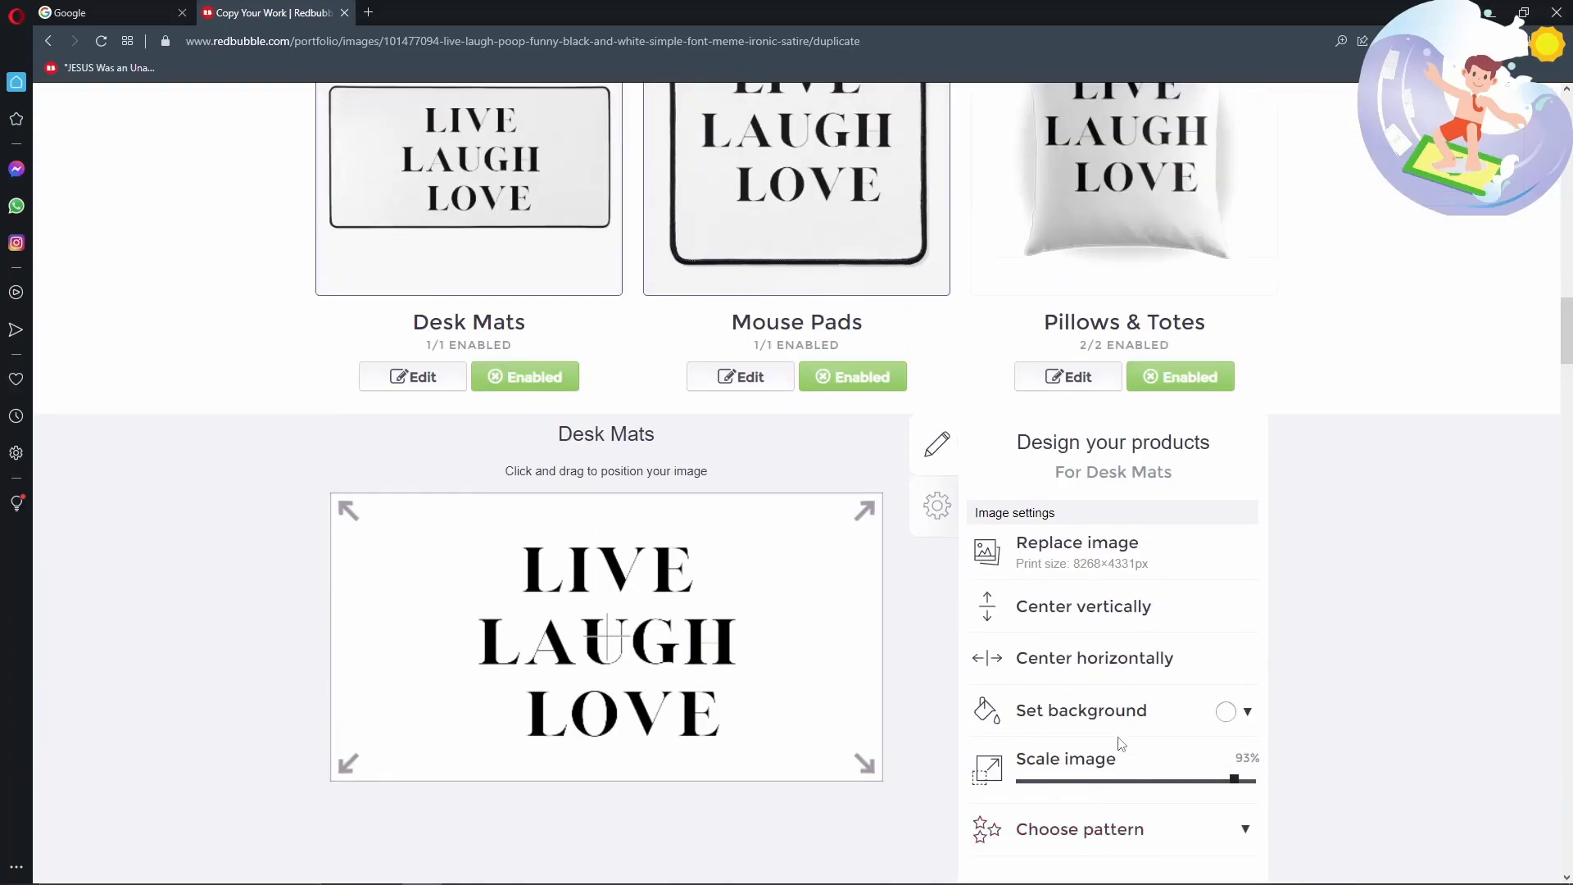
click(729, 540)
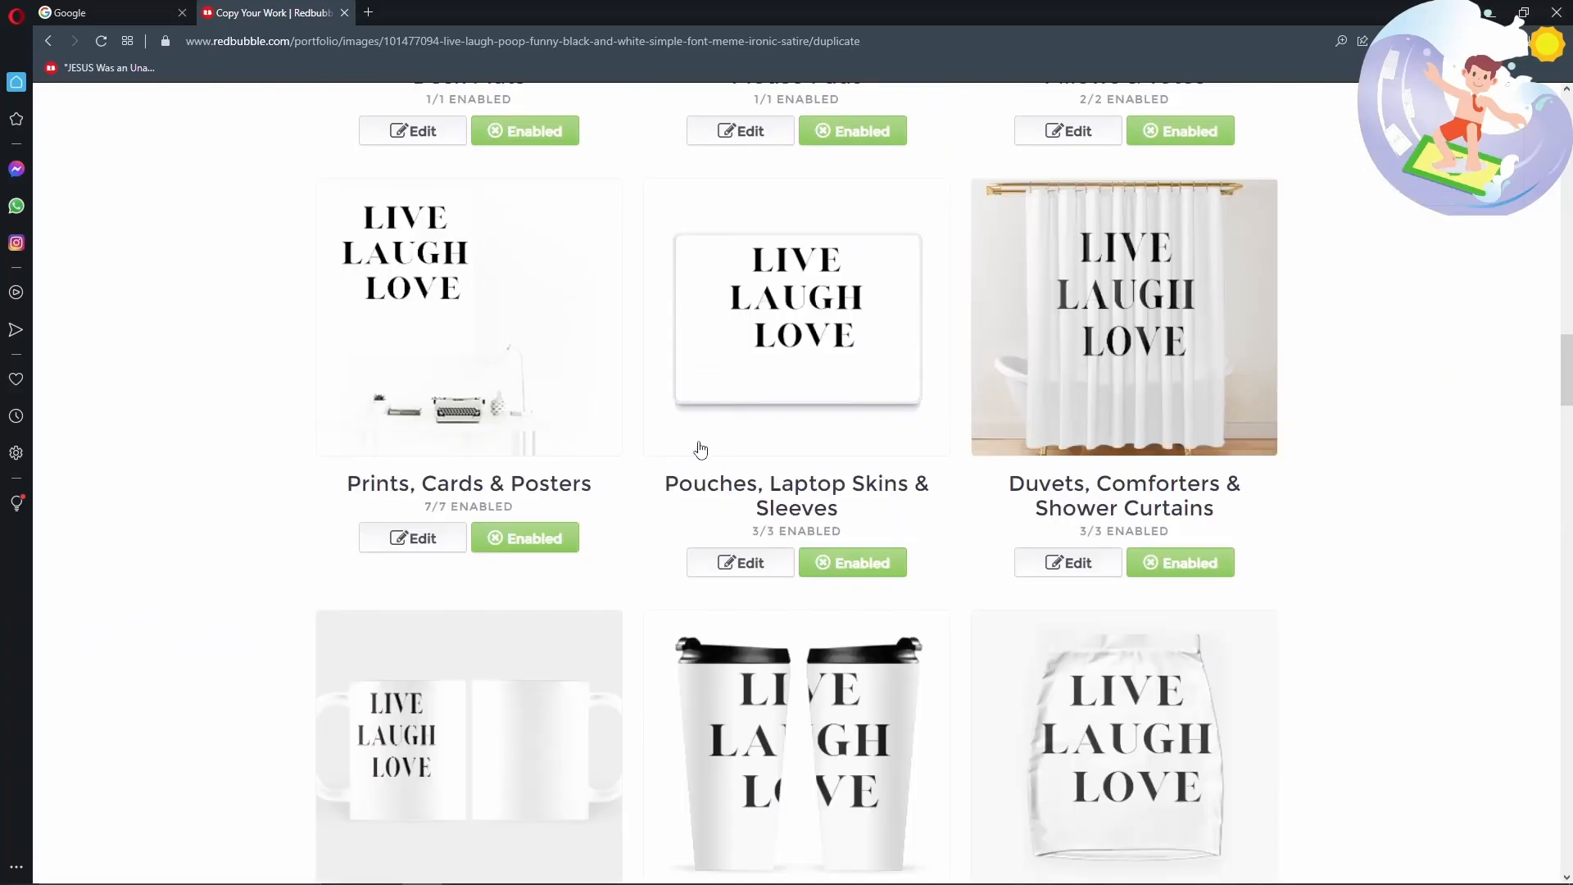
drag(632, 415, 656, 444)
scroll(657, 444, up, 2)
click(243, 353)
scroll(776, 473, up, 4)
scroll(745, 647, down, 5)
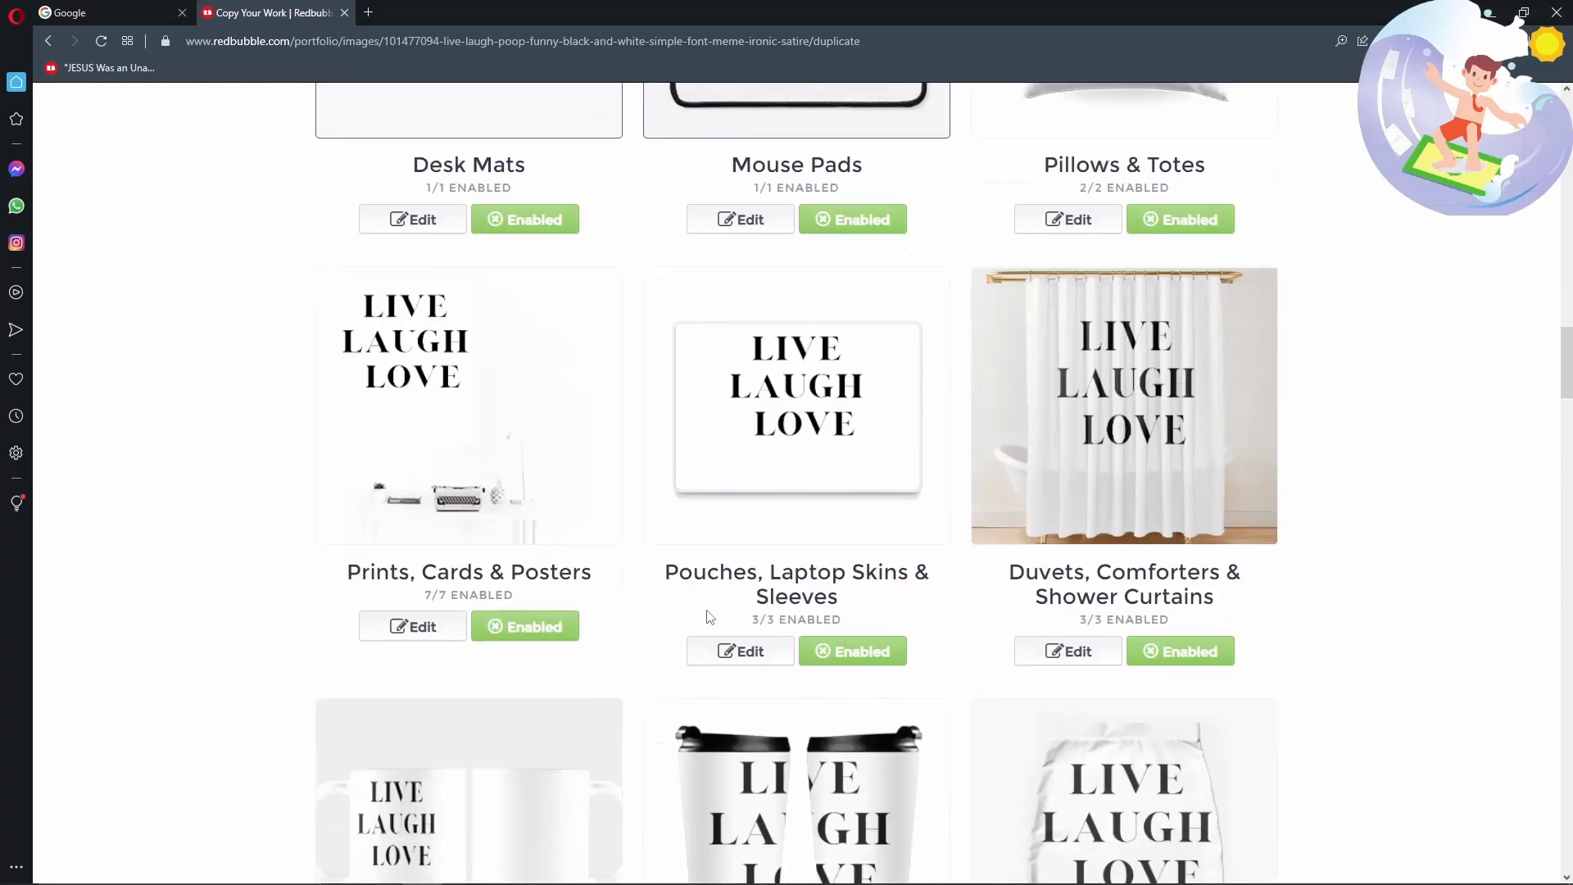
Lower the design to the vertical middle of the Mouse Pads product and apply the change
scroll(742, 574, up, 4)
click(748, 539)
drag(648, 501, 639, 558)
scroll(1210, 623, down, 4)
click(1172, 565)
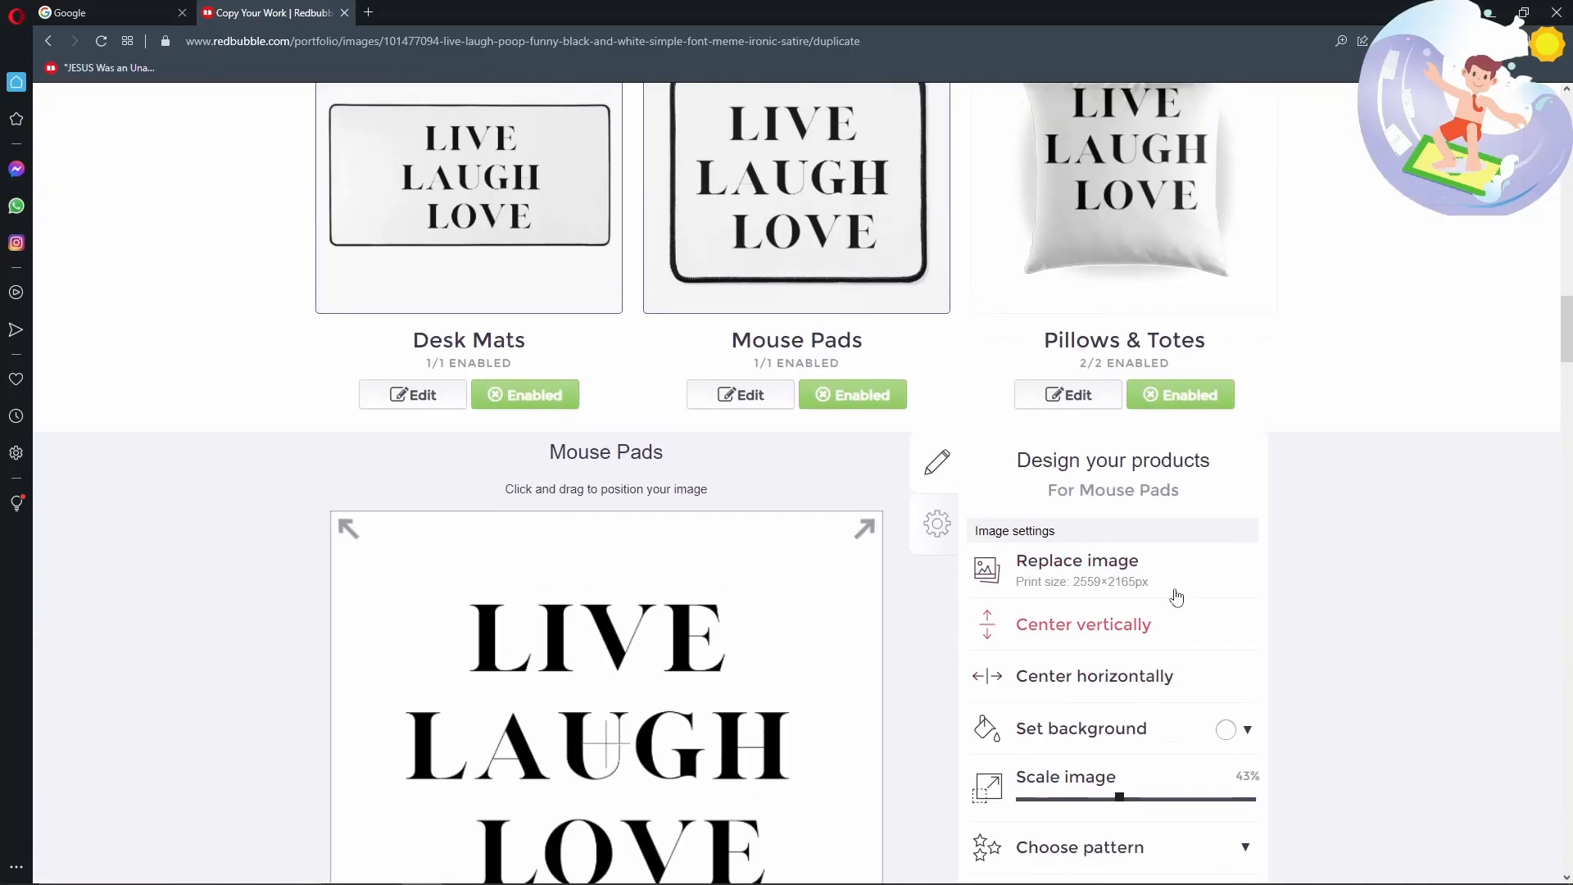
Lower the design to the vertical middle of the Pillows & Totes product and apply the change
scroll(1134, 517, down, 1)
click(1068, 635)
drag(682, 592, 673, 638)
scroll(1024, 668, down, 2)
click(1158, 702)
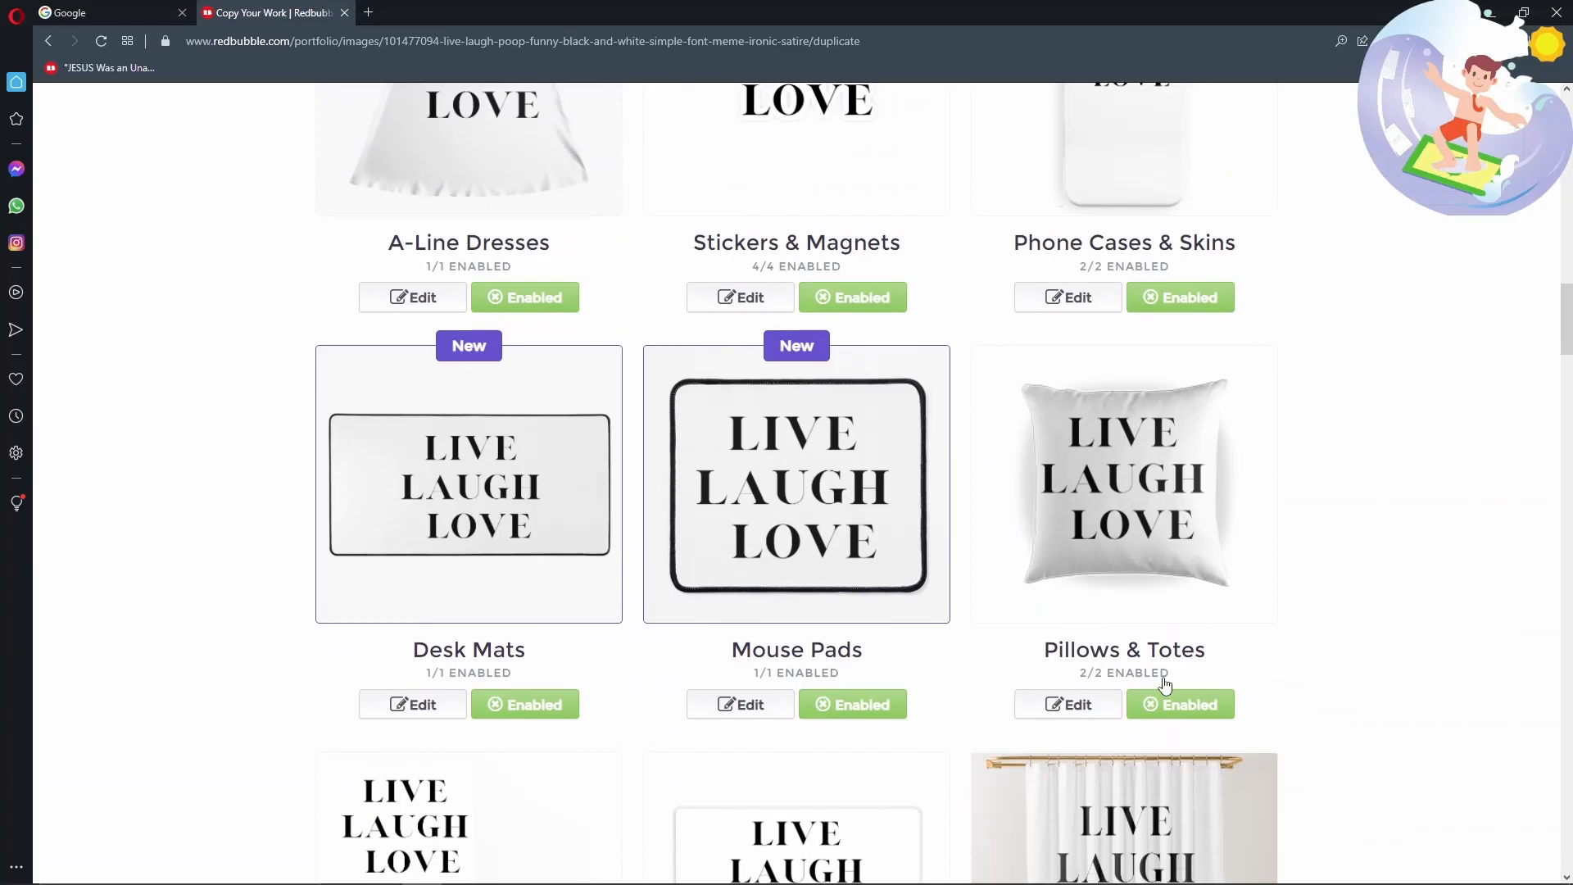
Lower the design to the vertical middle of the Mugs product and apply the change
scroll(843, 625, down, 6)
scroll(580, 607, down, 5)
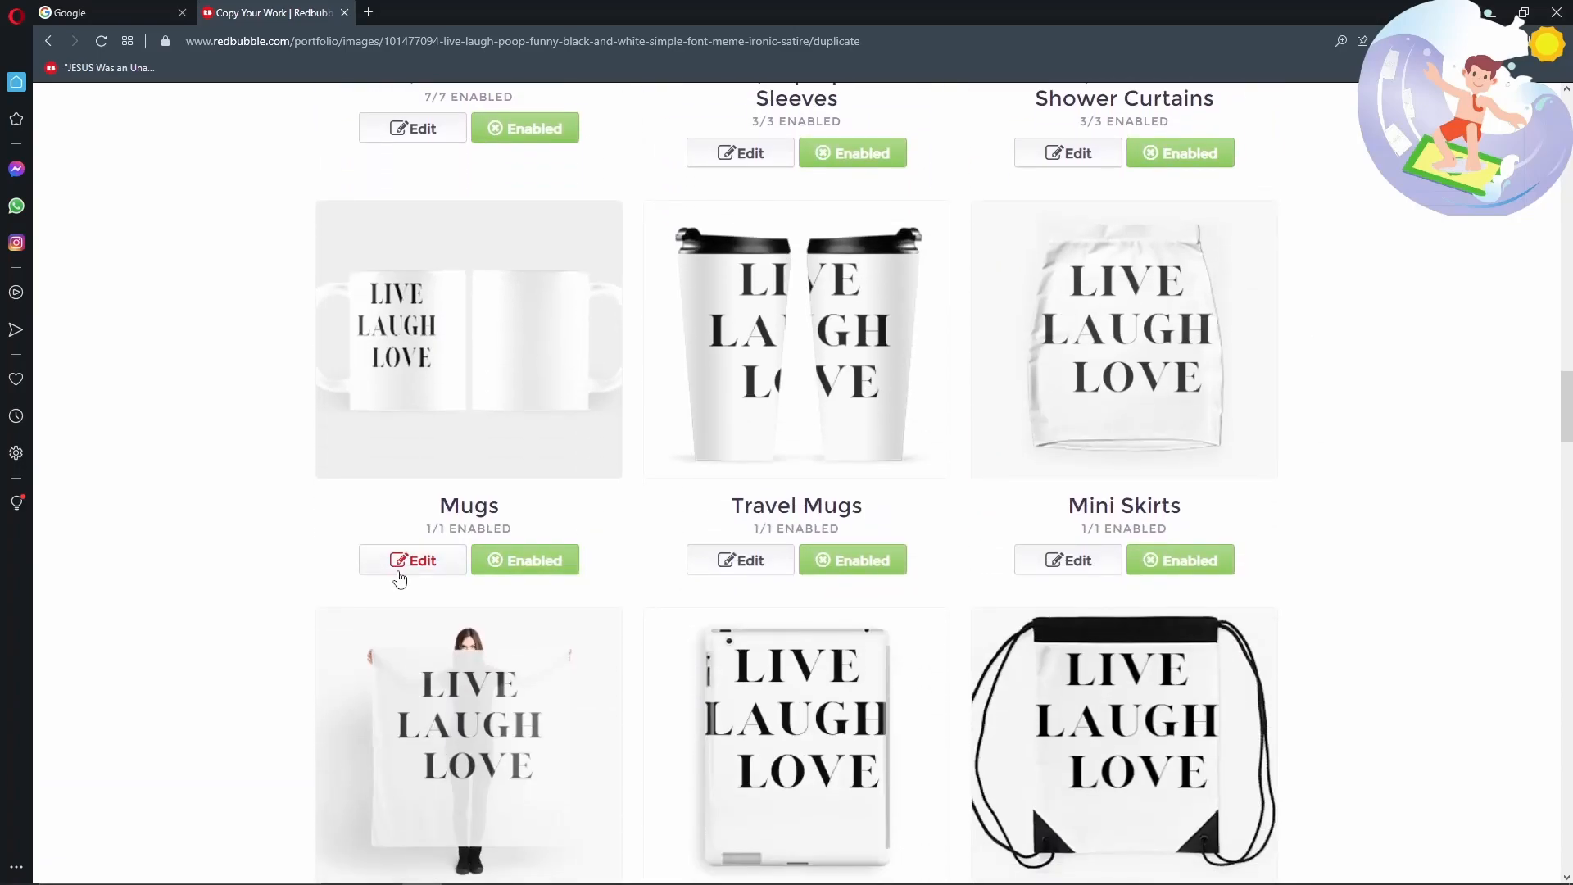
click(400, 573)
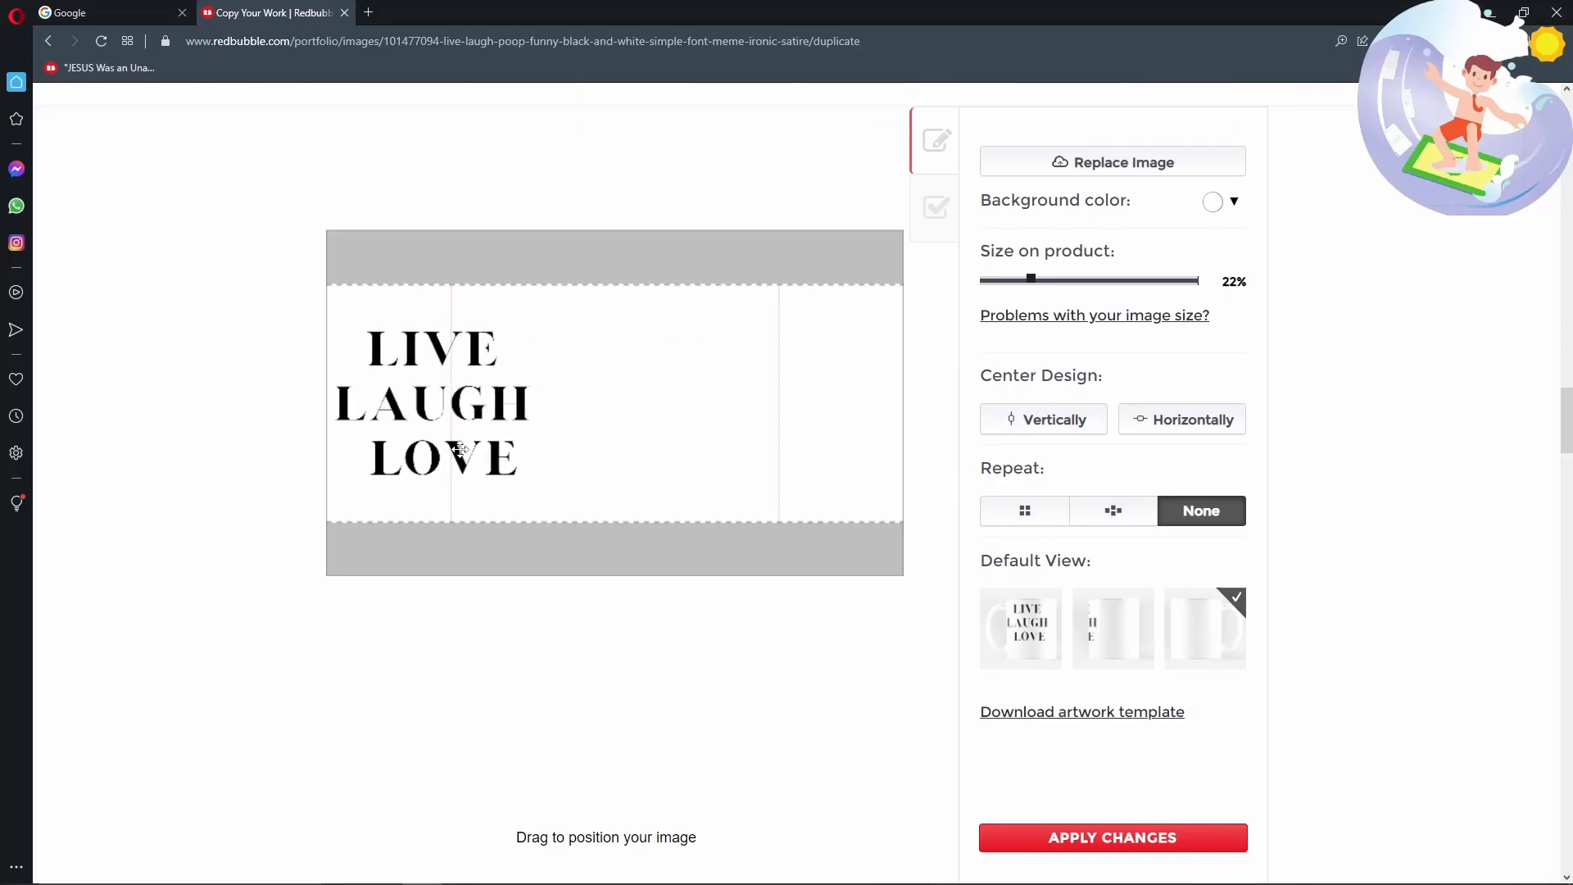
click(1099, 836)
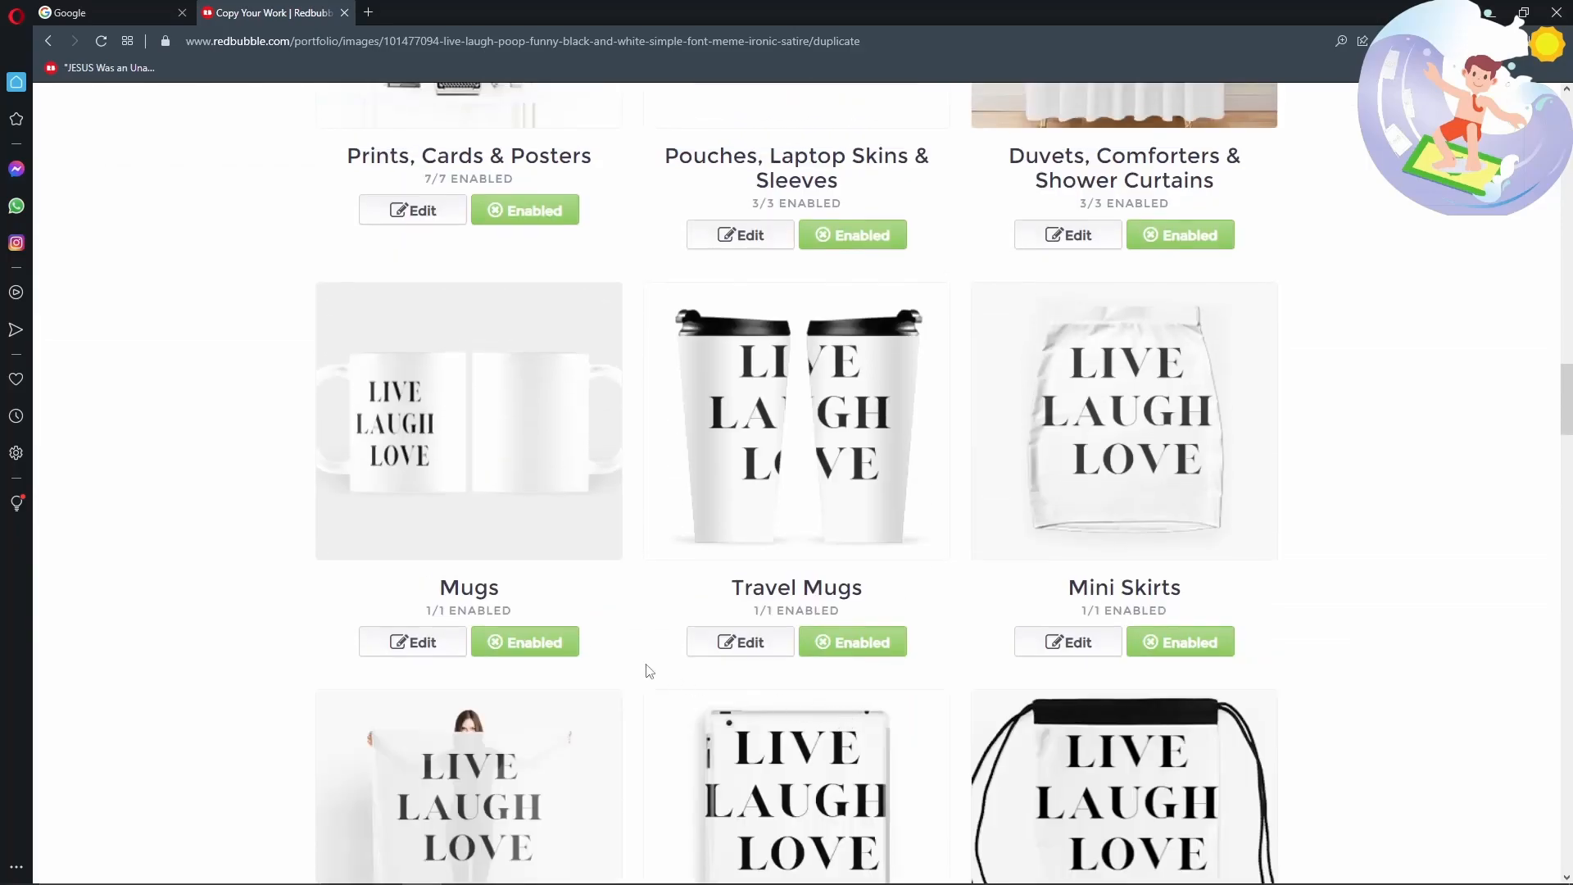
Shift the Travel Mugs design toward the left edge of its print area, keep it vertically centred, and apply the change
click(743, 644)
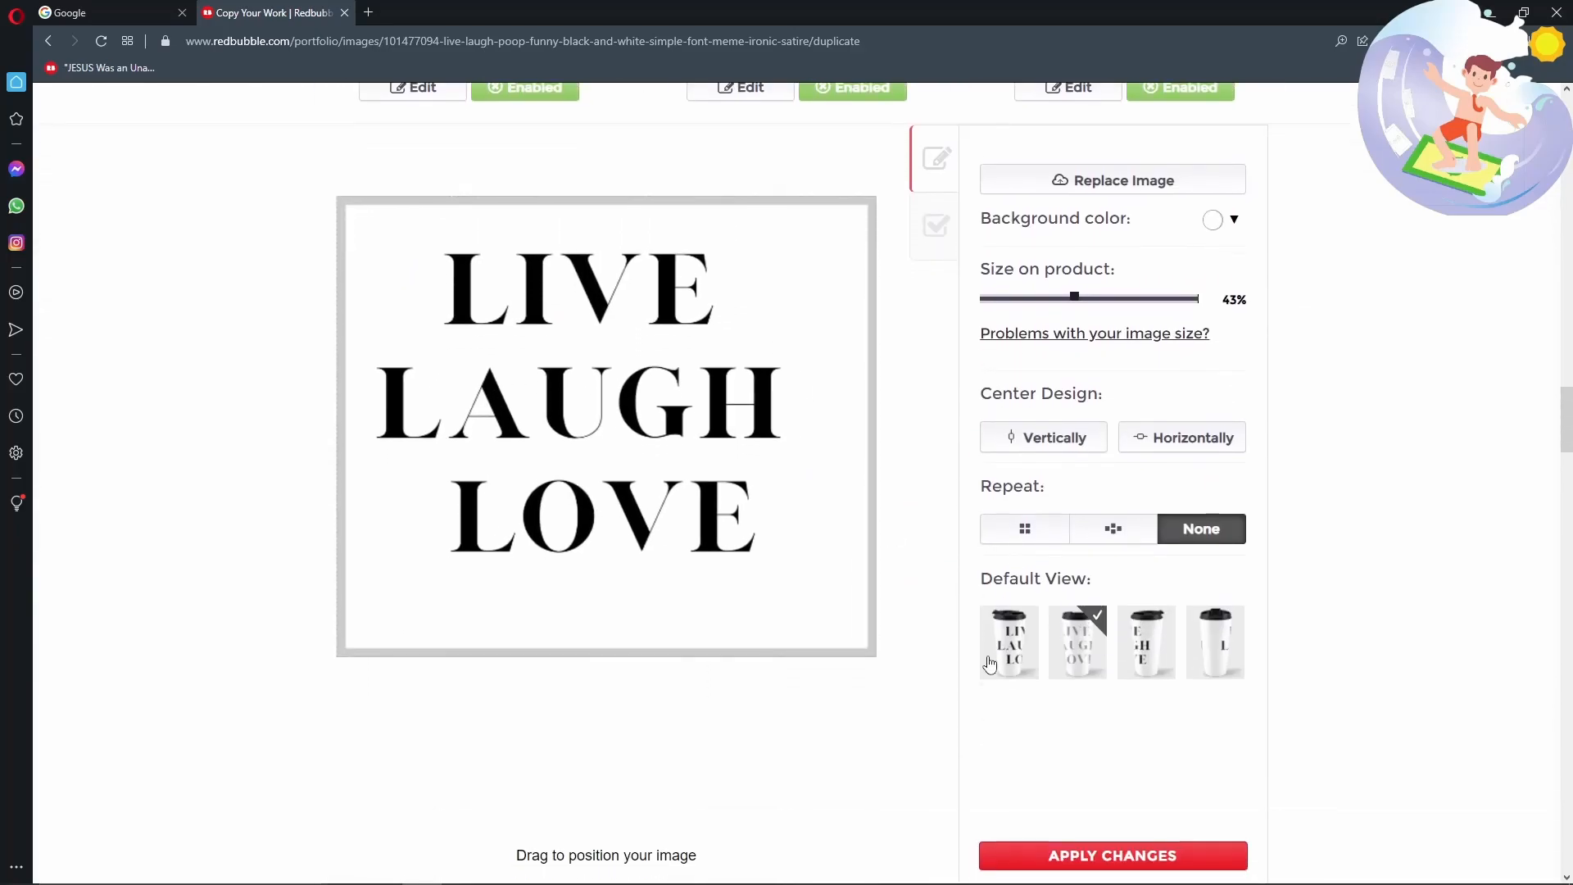
scroll(993, 668, up, 5)
scroll(665, 537, down, 3)
drag(654, 528, 625, 556)
scroll(679, 585, down, 2)
scroll(686, 647, up, 6)
scroll(680, 656, down, 7)
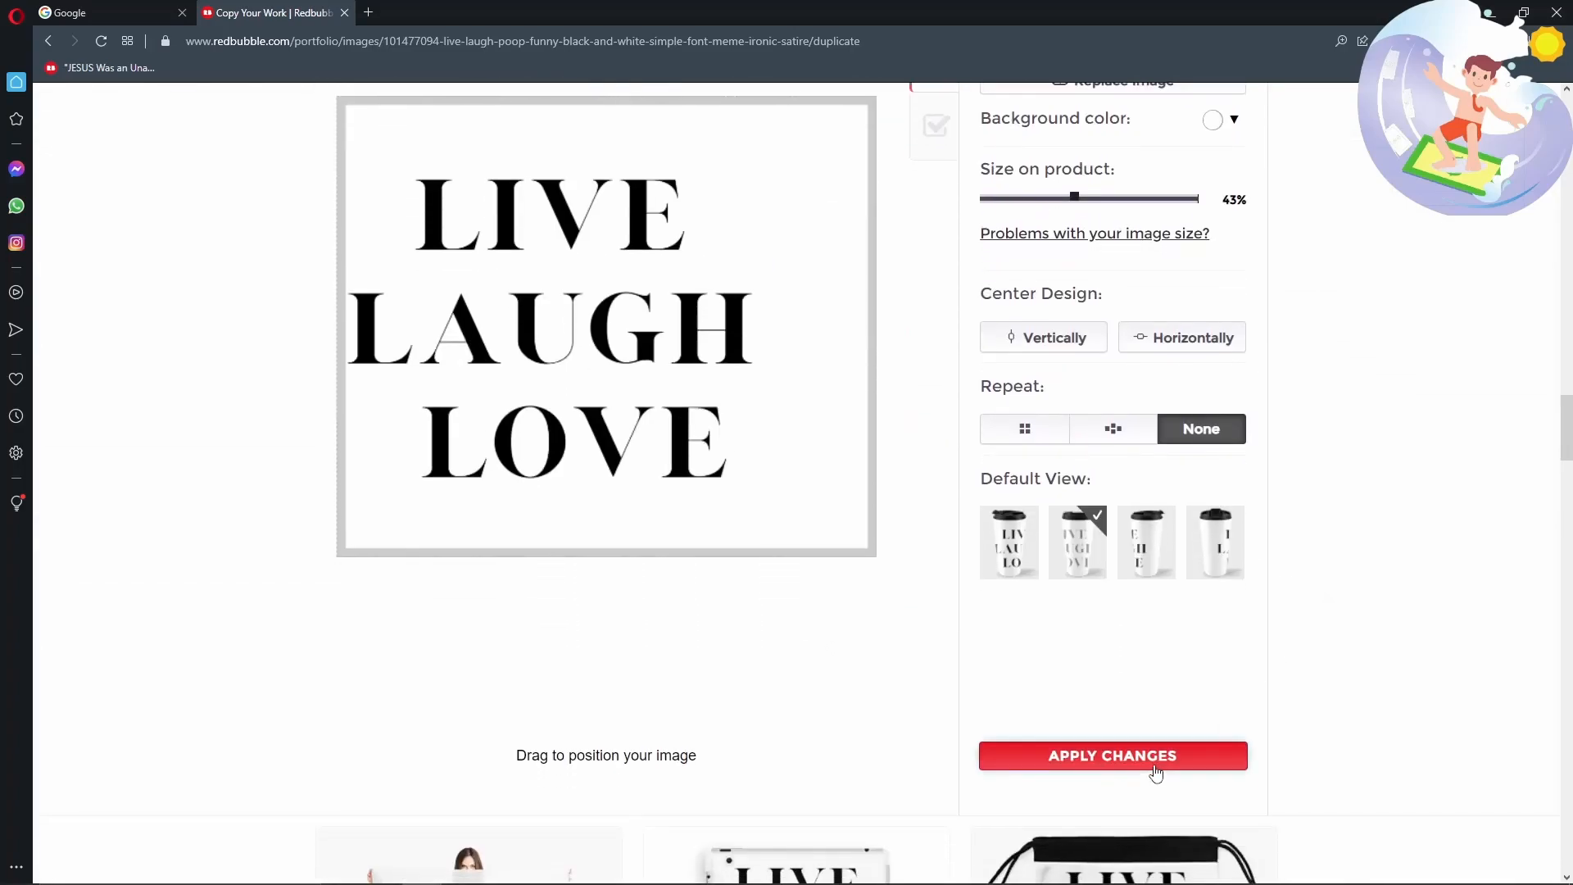
click(1133, 752)
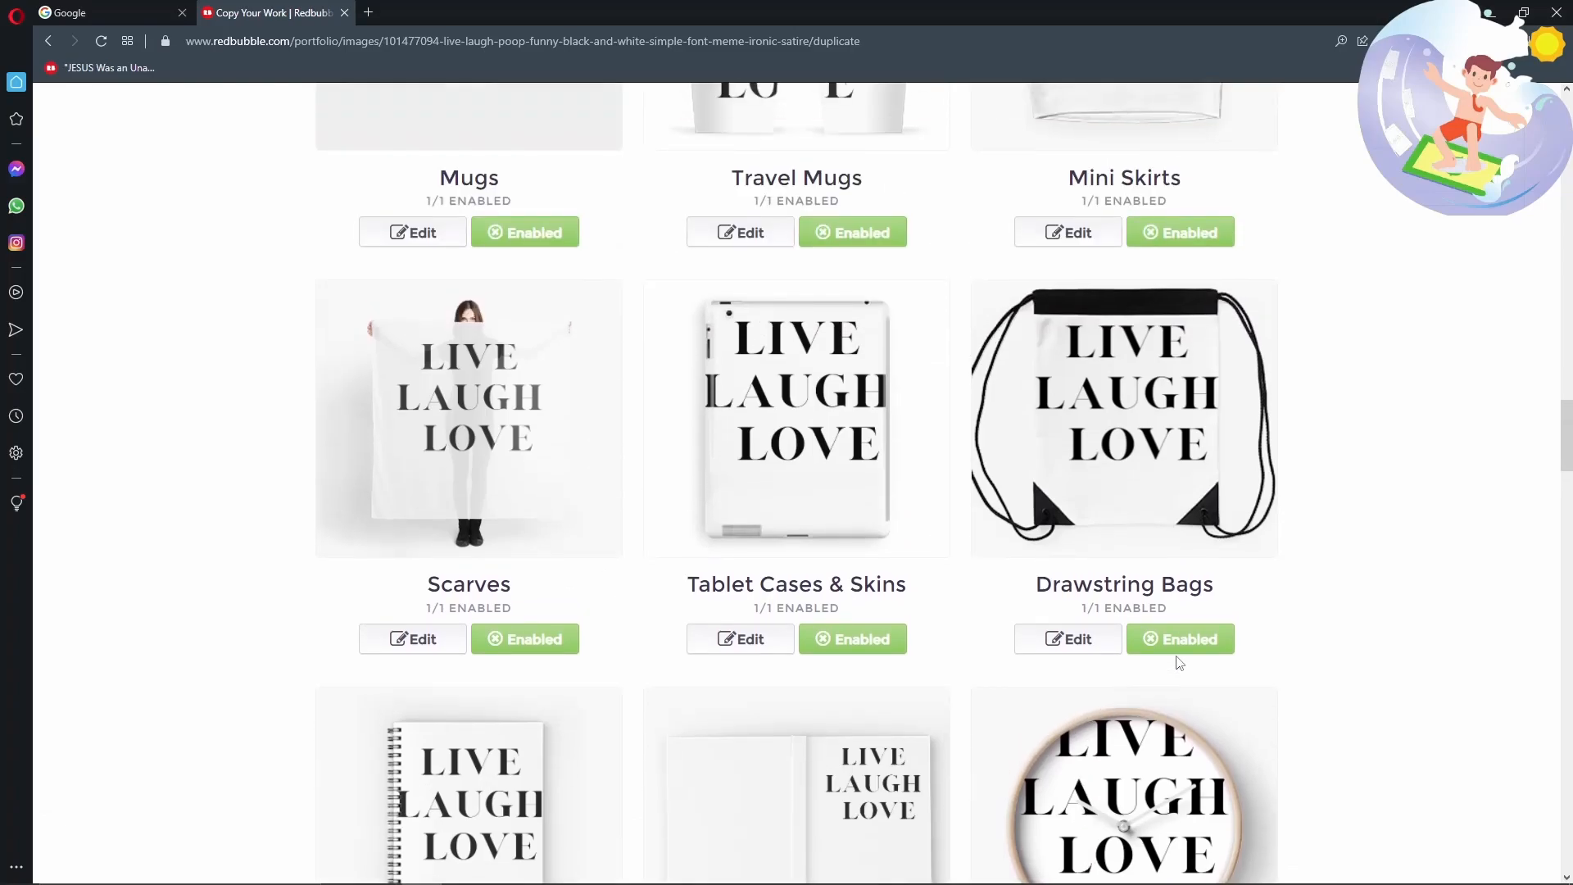
Lower the design within the Drawstring Bags print area and apply the change
click(1070, 642)
drag(749, 566, 737, 609)
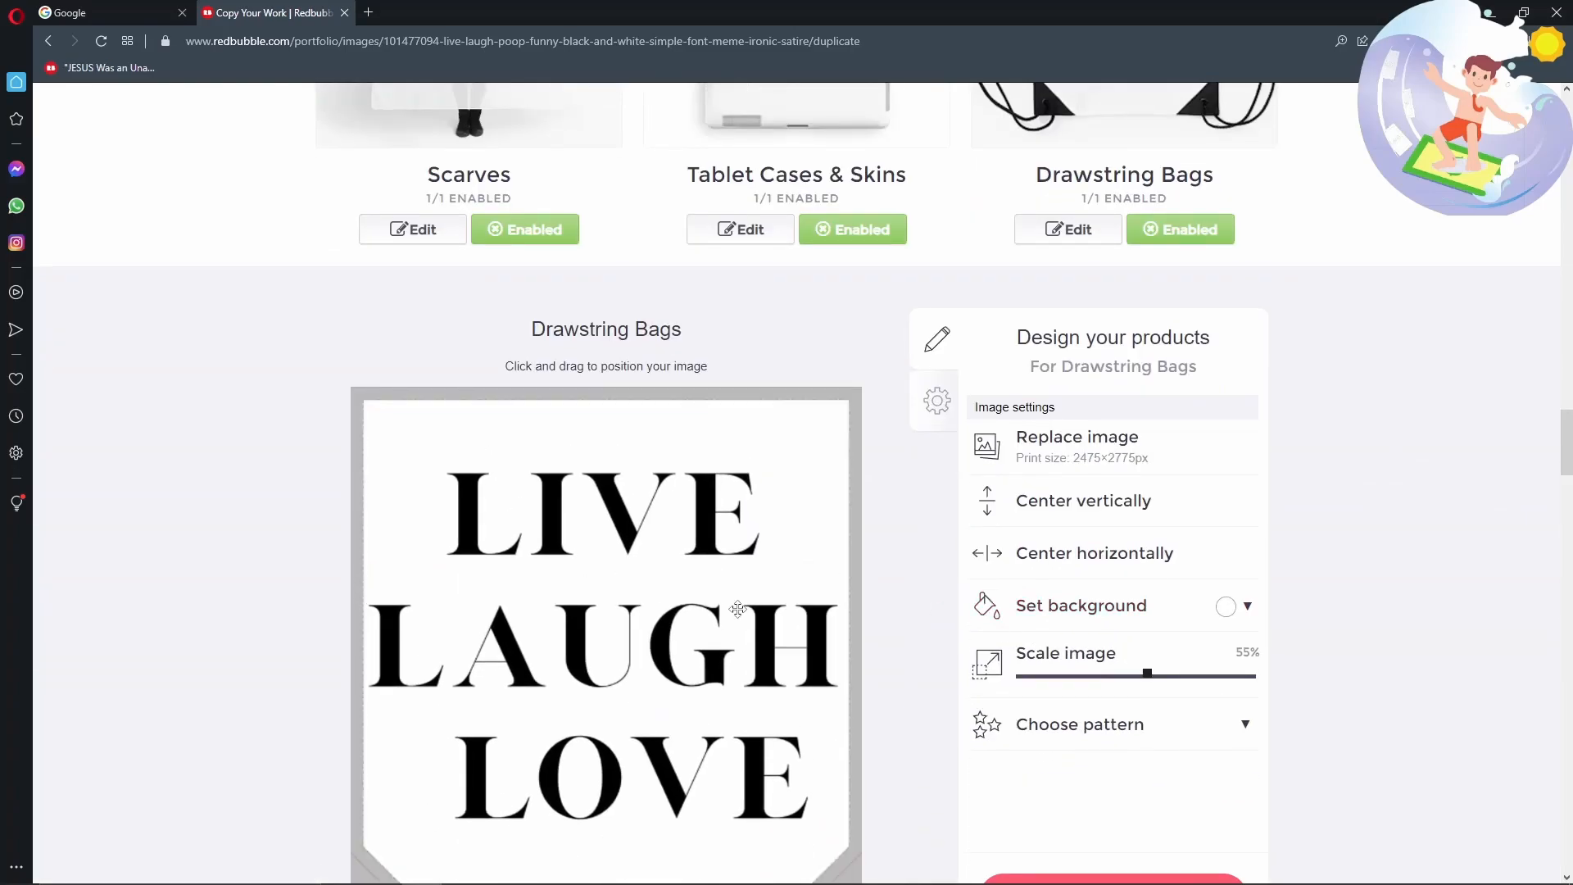
scroll(1213, 696, down, 3)
click(1090, 688)
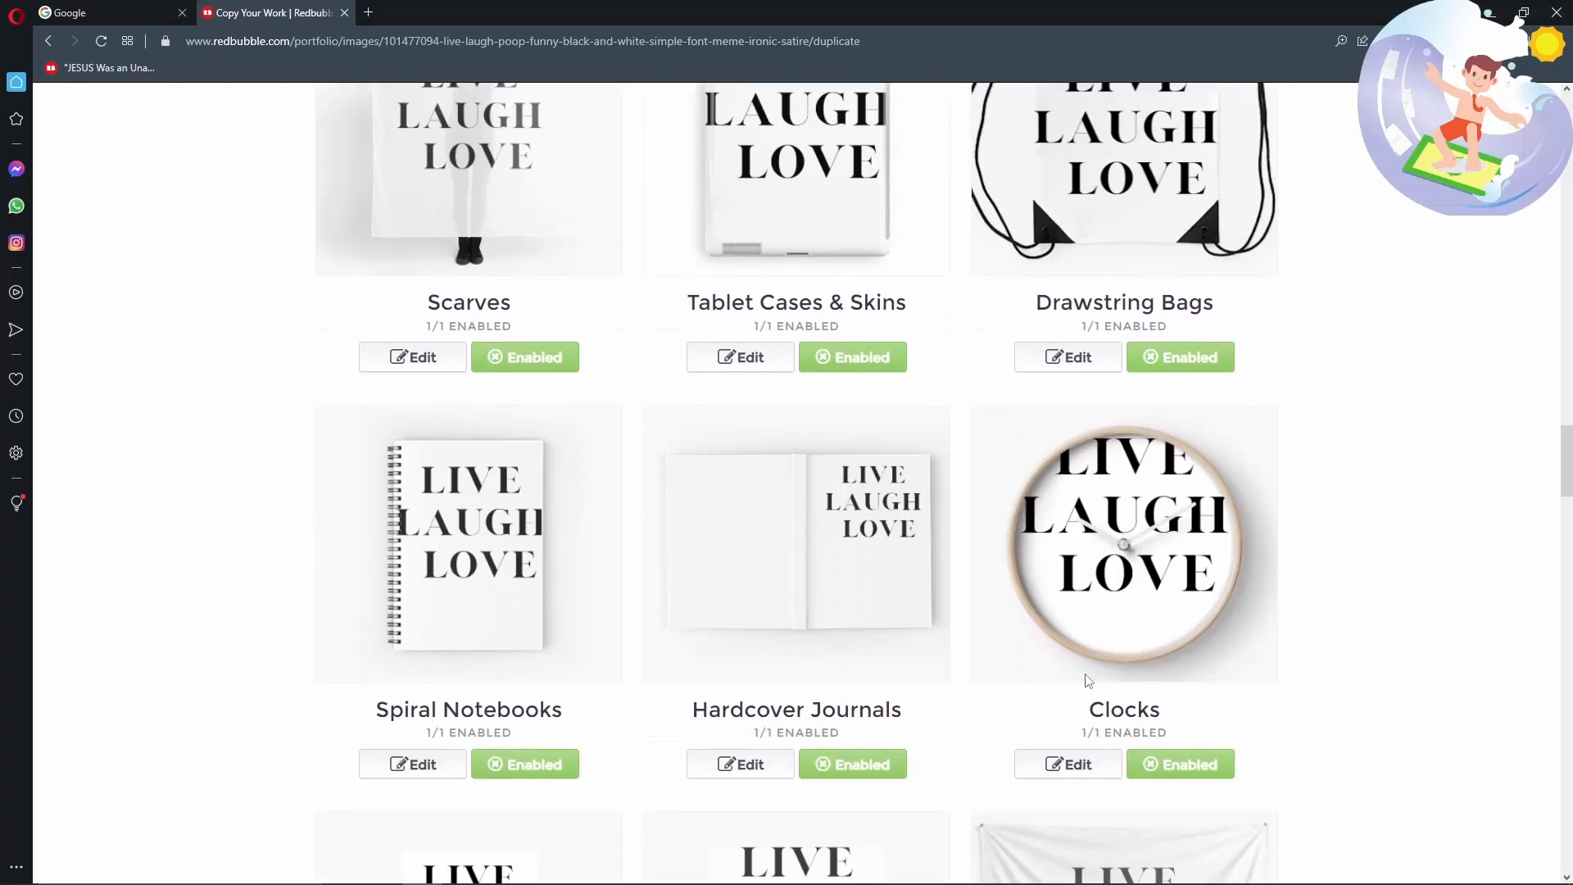
Disable the Clocks product, then scale the Spiral Notebooks design to 39% and apply the change
click(1182, 723)
scroll(541, 704, down, 3)
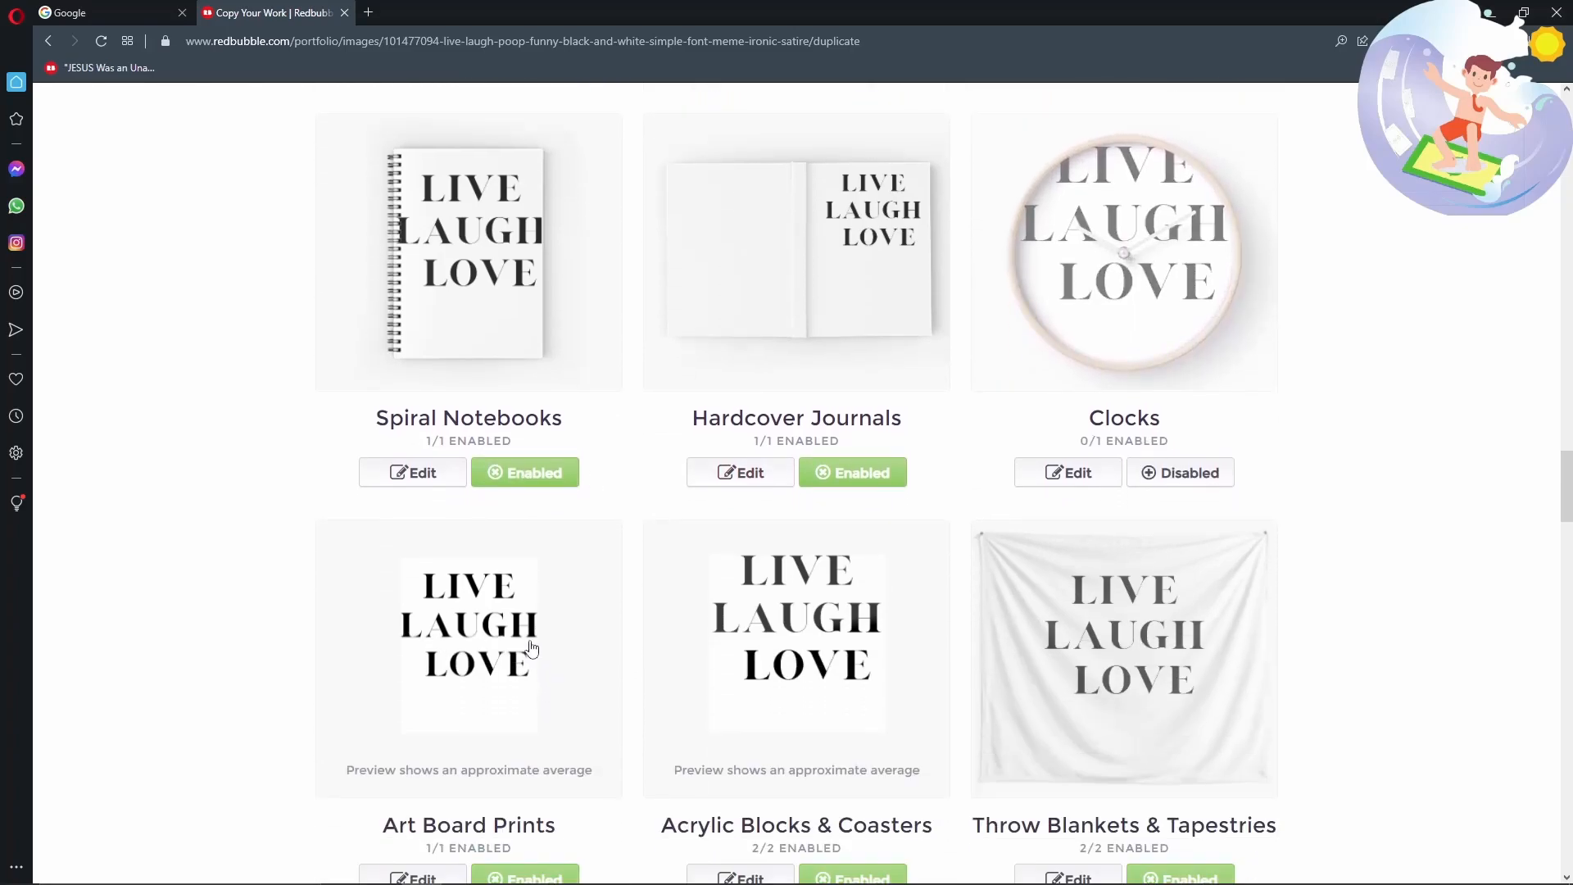
click(421, 486)
click(1112, 591)
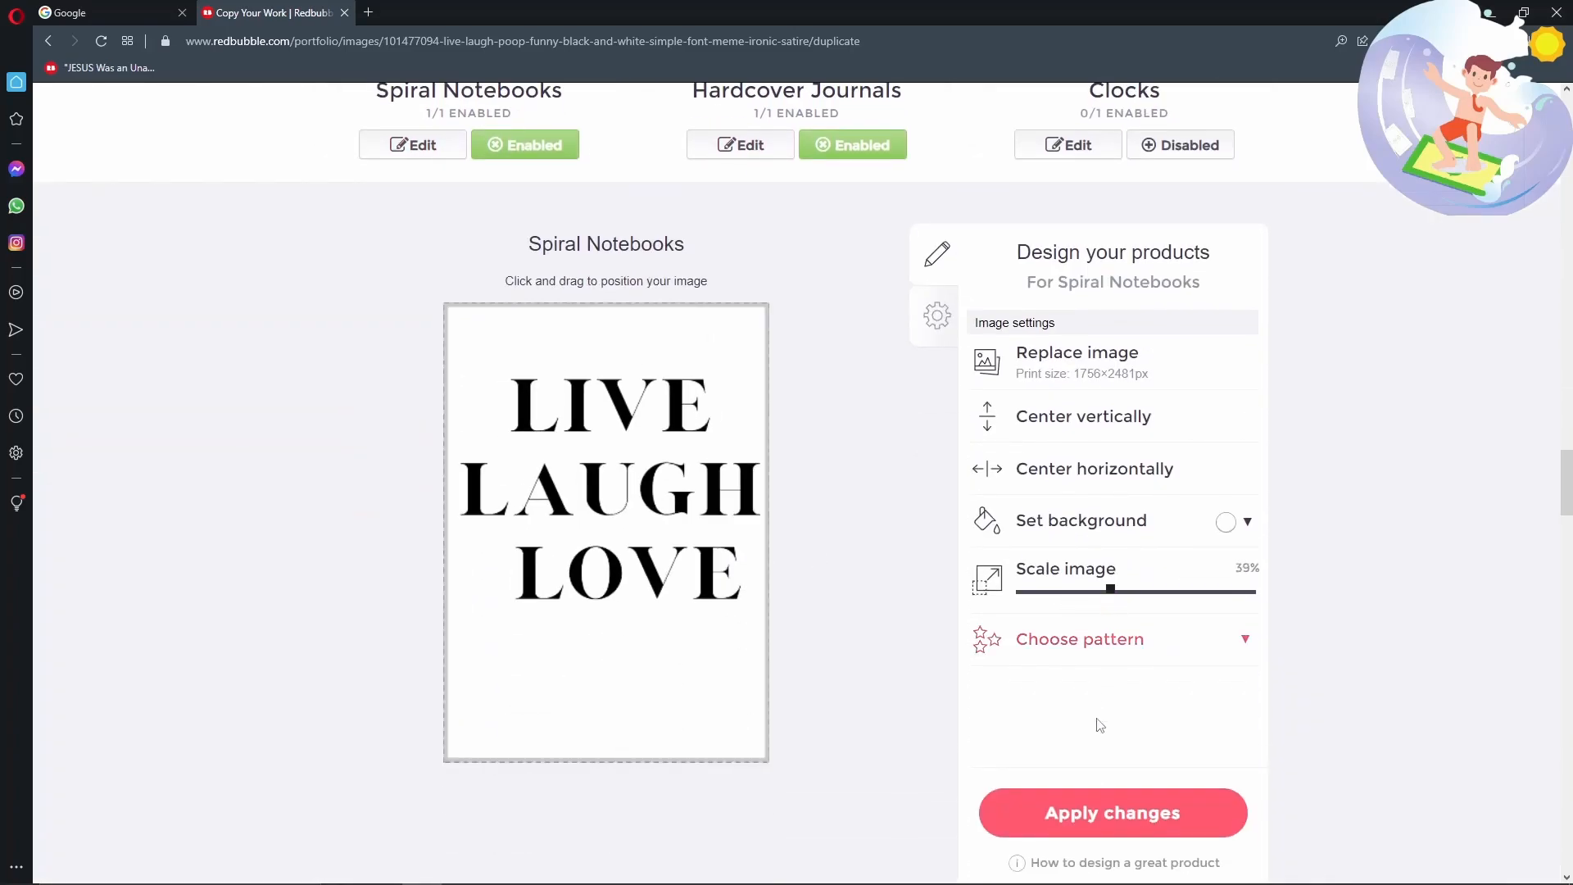
click(1112, 813)
Lower the design to the vertical middle of the Pin Buttons product and apply the change
scroll(740, 648, down, 4)
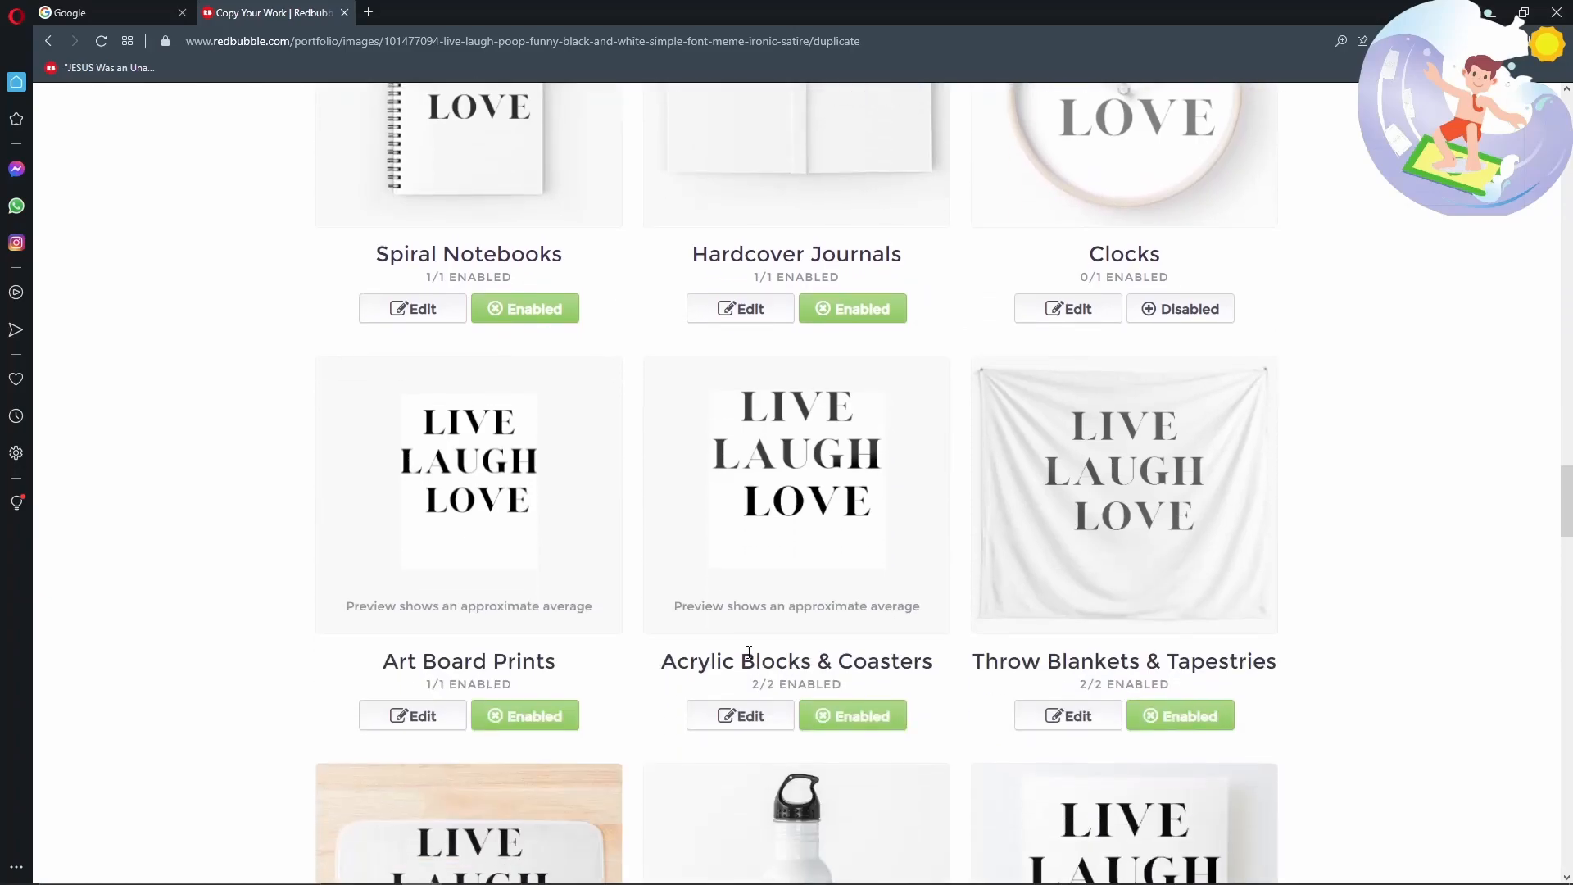
scroll(740, 647, down, 8)
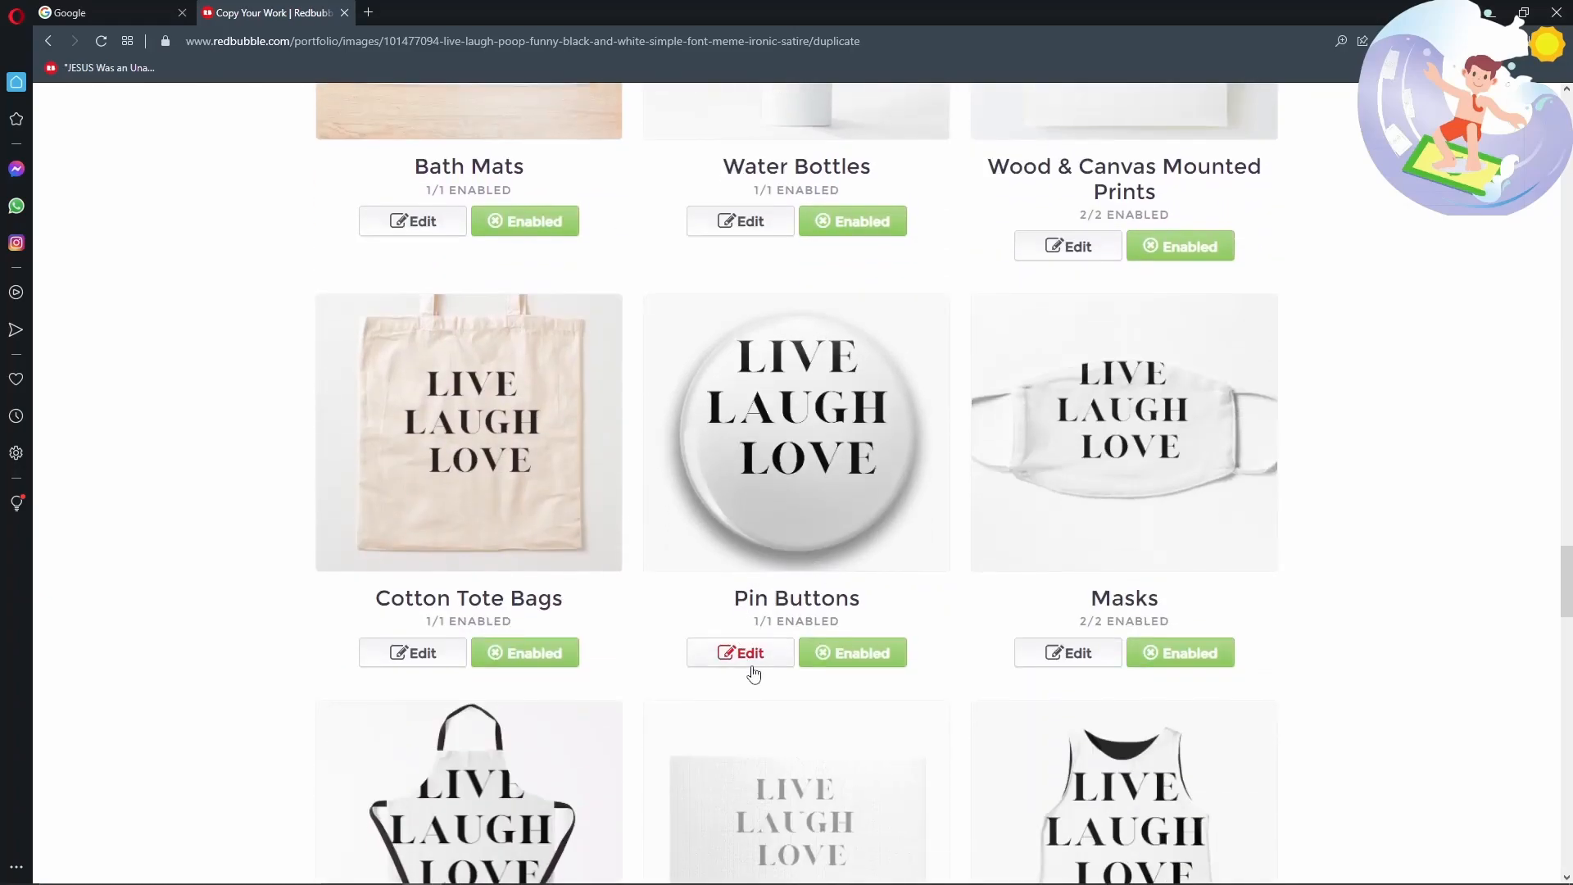
click(752, 665)
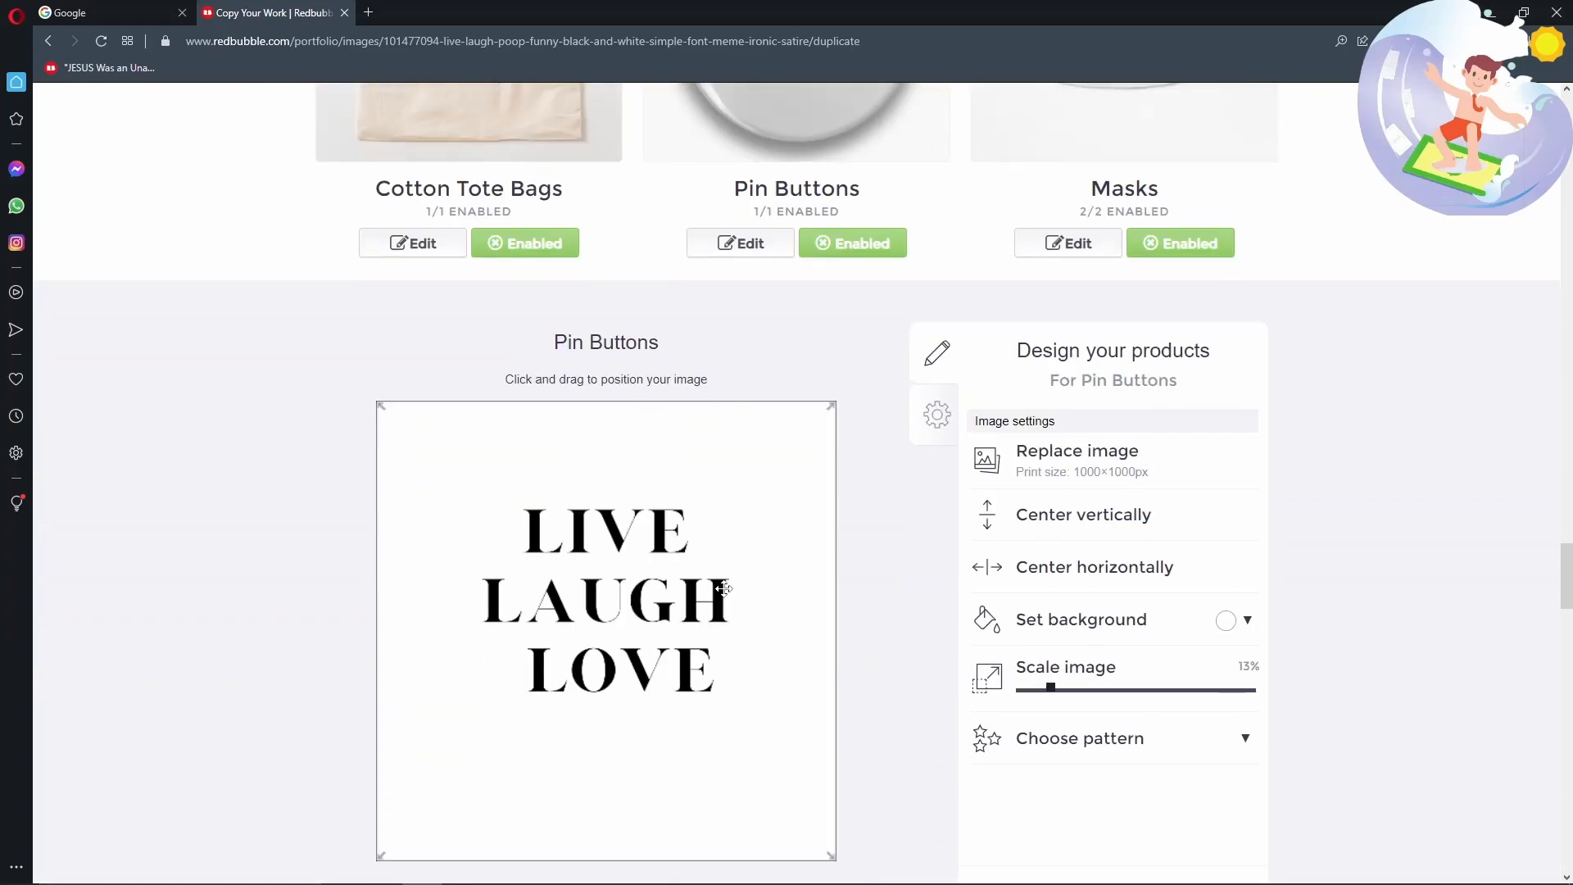
scroll(1162, 672, down, 4)
click(1163, 667)
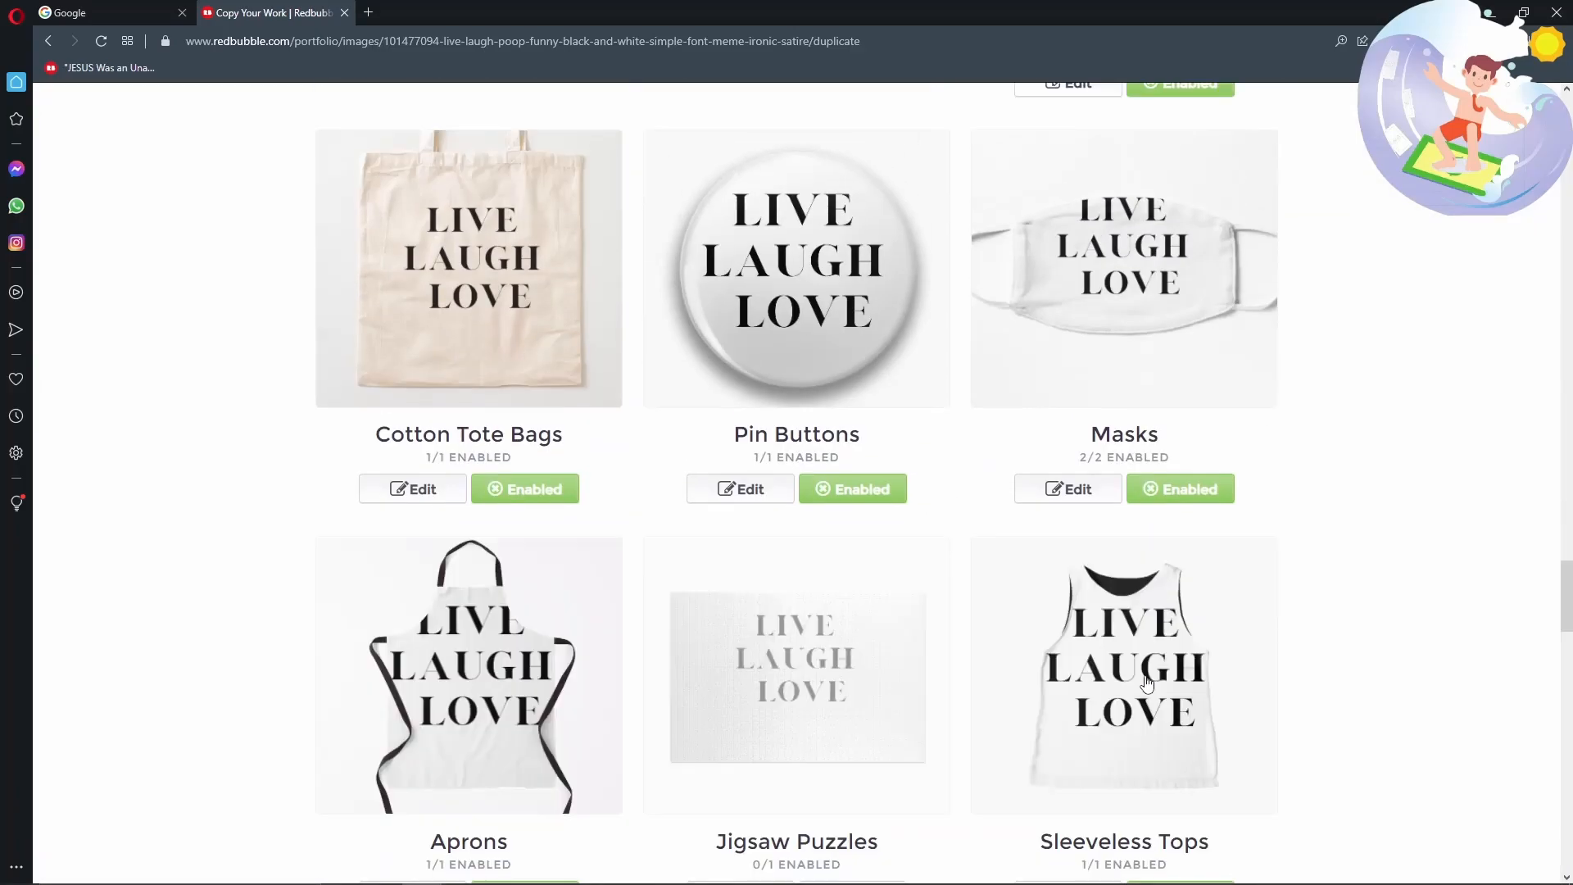
From the manage-works page, open the live laugh love work's Copy settings page in 28 new browser tabs
key(alt+Left)
click(521, 294)
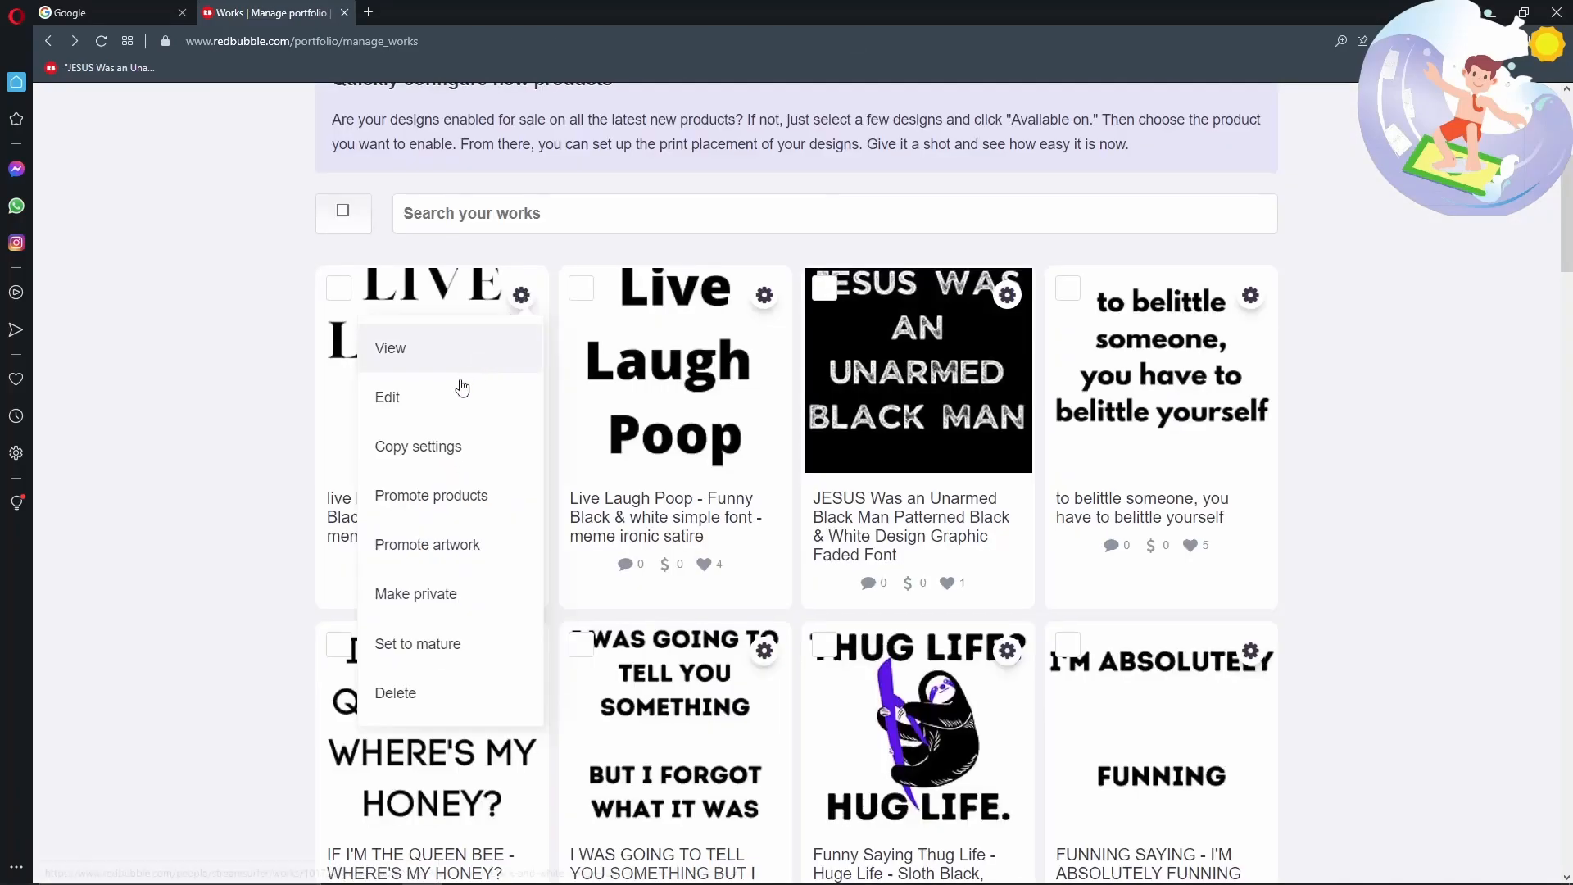
right_click(421, 449)
click(455, 465)
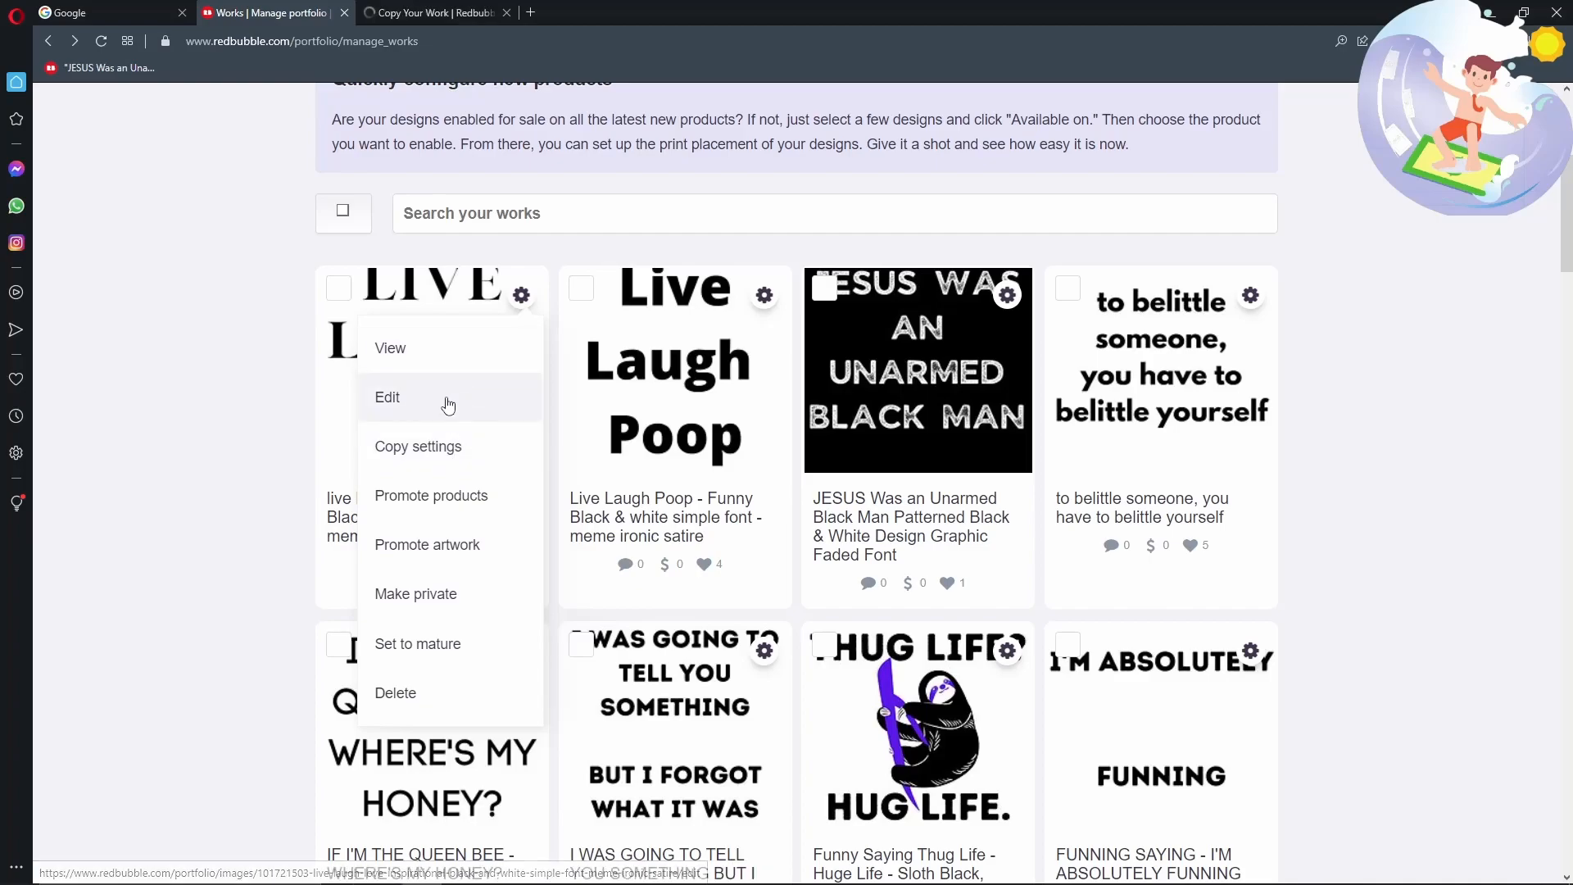
right_click(426, 455)
click(461, 467)
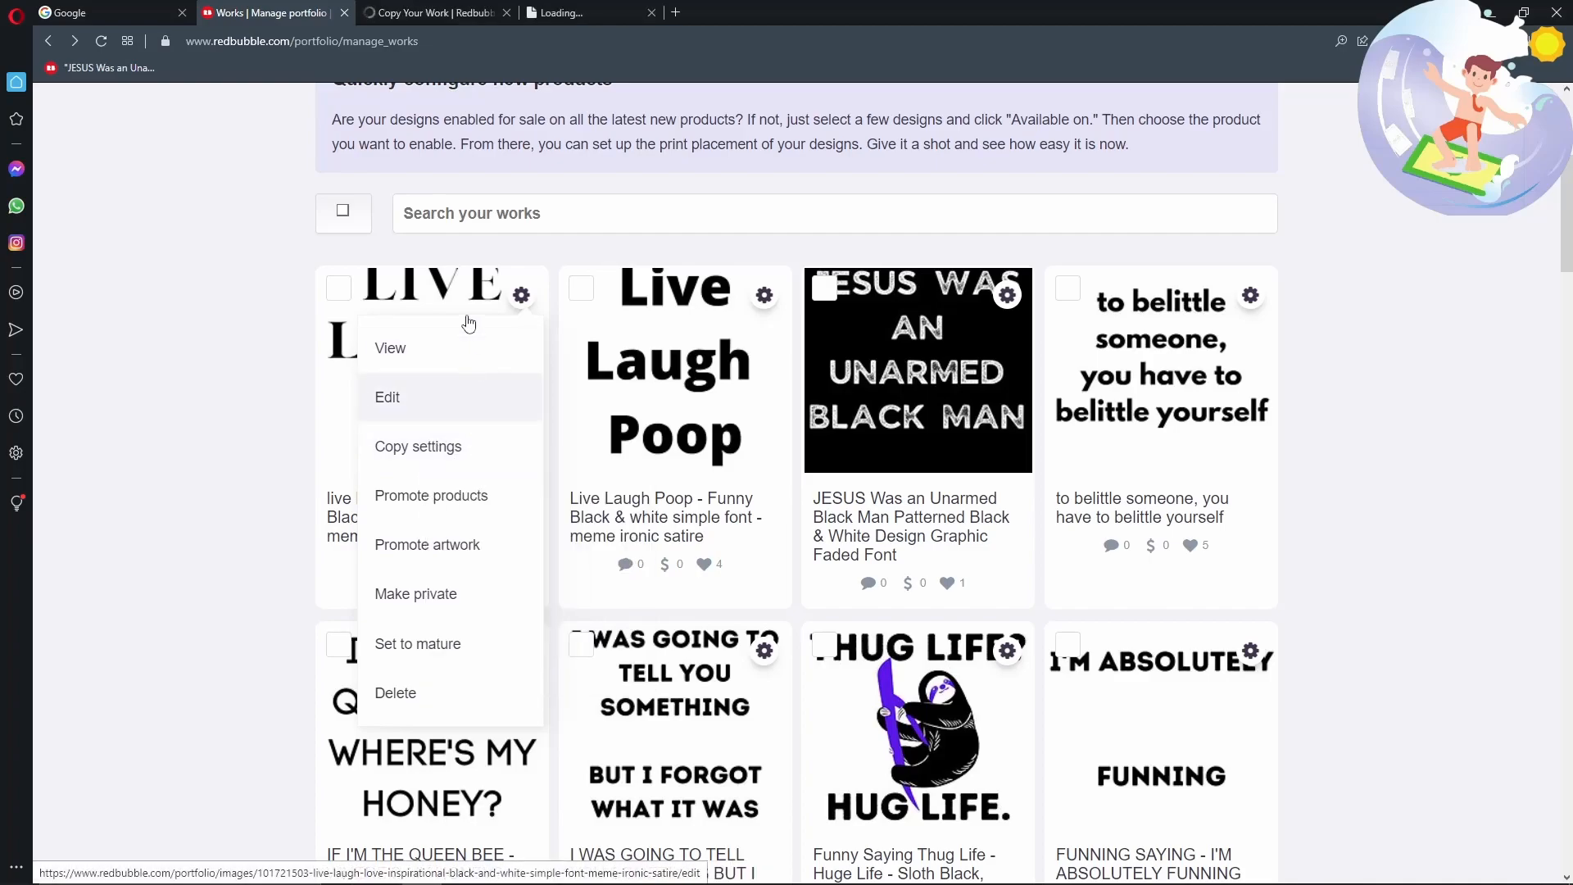
right_click(429, 451)
click(474, 463)
right_click(427, 447)
click(456, 460)
right_click(429, 450)
click(458, 464)
right_click(429, 445)
click(454, 457)
right_click(447, 450)
click(475, 457)
right_click(441, 445)
click(447, 455)
right_click(444, 452)
click(463, 461)
right_click(450, 450)
click(463, 461)
right_click(447, 451)
click(464, 461)
right_click(448, 450)
click(463, 461)
right_click(447, 451)
click(474, 463)
right_click(443, 451)
click(459, 461)
right_click(441, 450)
click(463, 461)
right_click(434, 448)
click(459, 457)
right_click(439, 450)
click(463, 461)
right_click(440, 456)
click(461, 461)
right_click(443, 451)
click(463, 461)
right_click(447, 451)
click(463, 461)
right_click(447, 456)
click(463, 467)
right_click(447, 450)
click(475, 460)
right_click(448, 455)
click(472, 459)
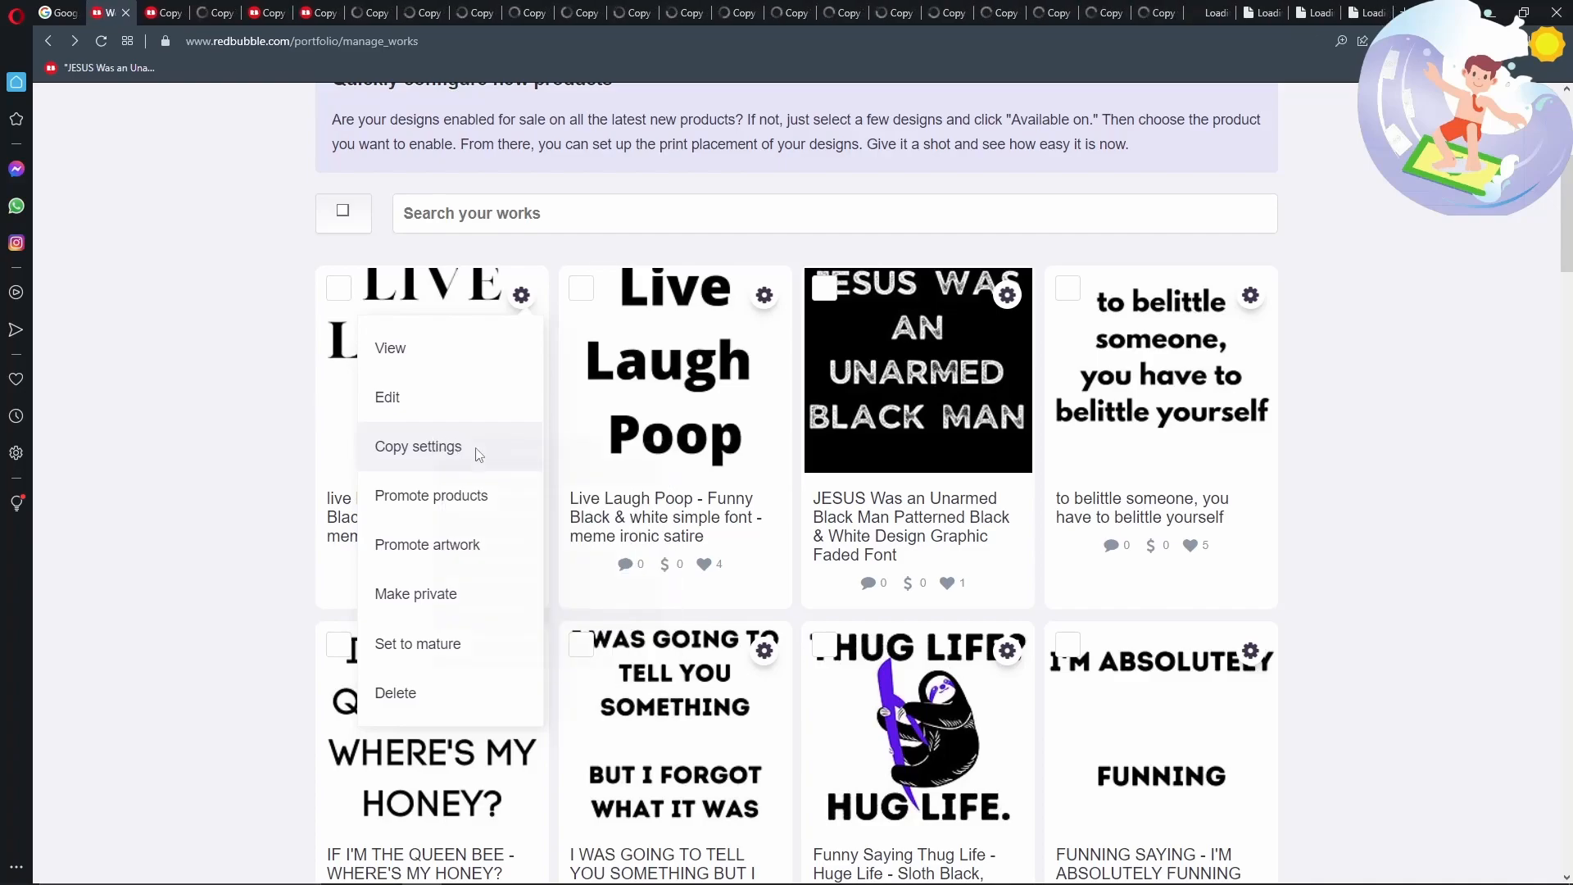
right_click(449, 455)
click(475, 461)
right_click(448, 453)
click(475, 461)
right_click(447, 451)
click(483, 464)
right_click(434, 453)
click(462, 465)
right_click(435, 459)
click(469, 474)
In the first copy of the live laugh love work, replace the artwork with the LIVE LAUGH ART design
click(155, 13)
scroll(548, 415, down, 3)
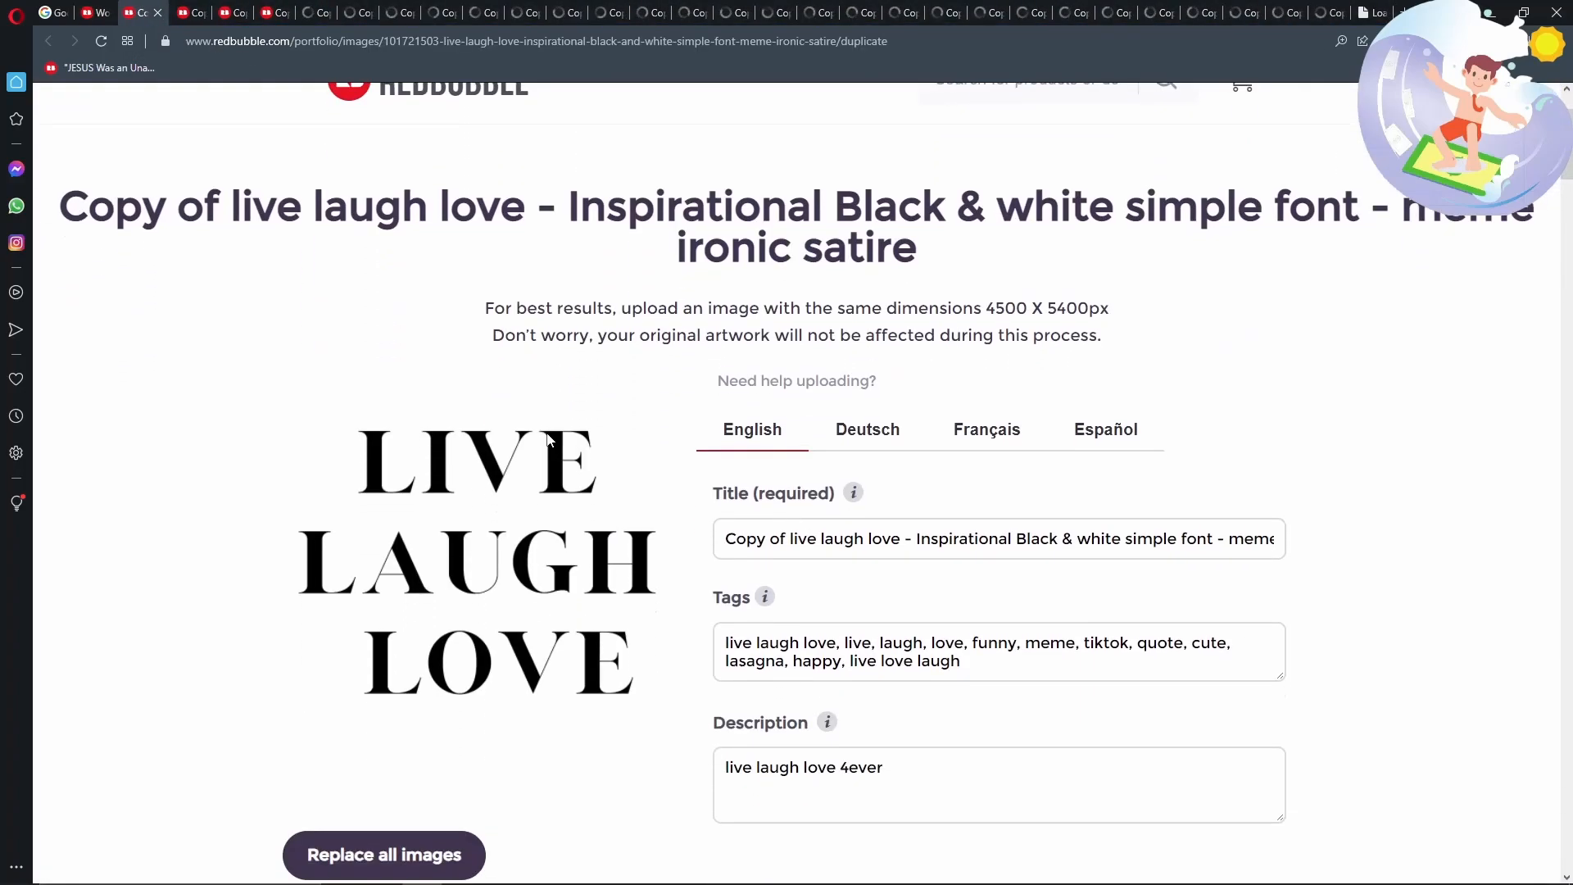
key(alt+Tab)
drag(280, 205, 397, 858)
key(alt+Tab)
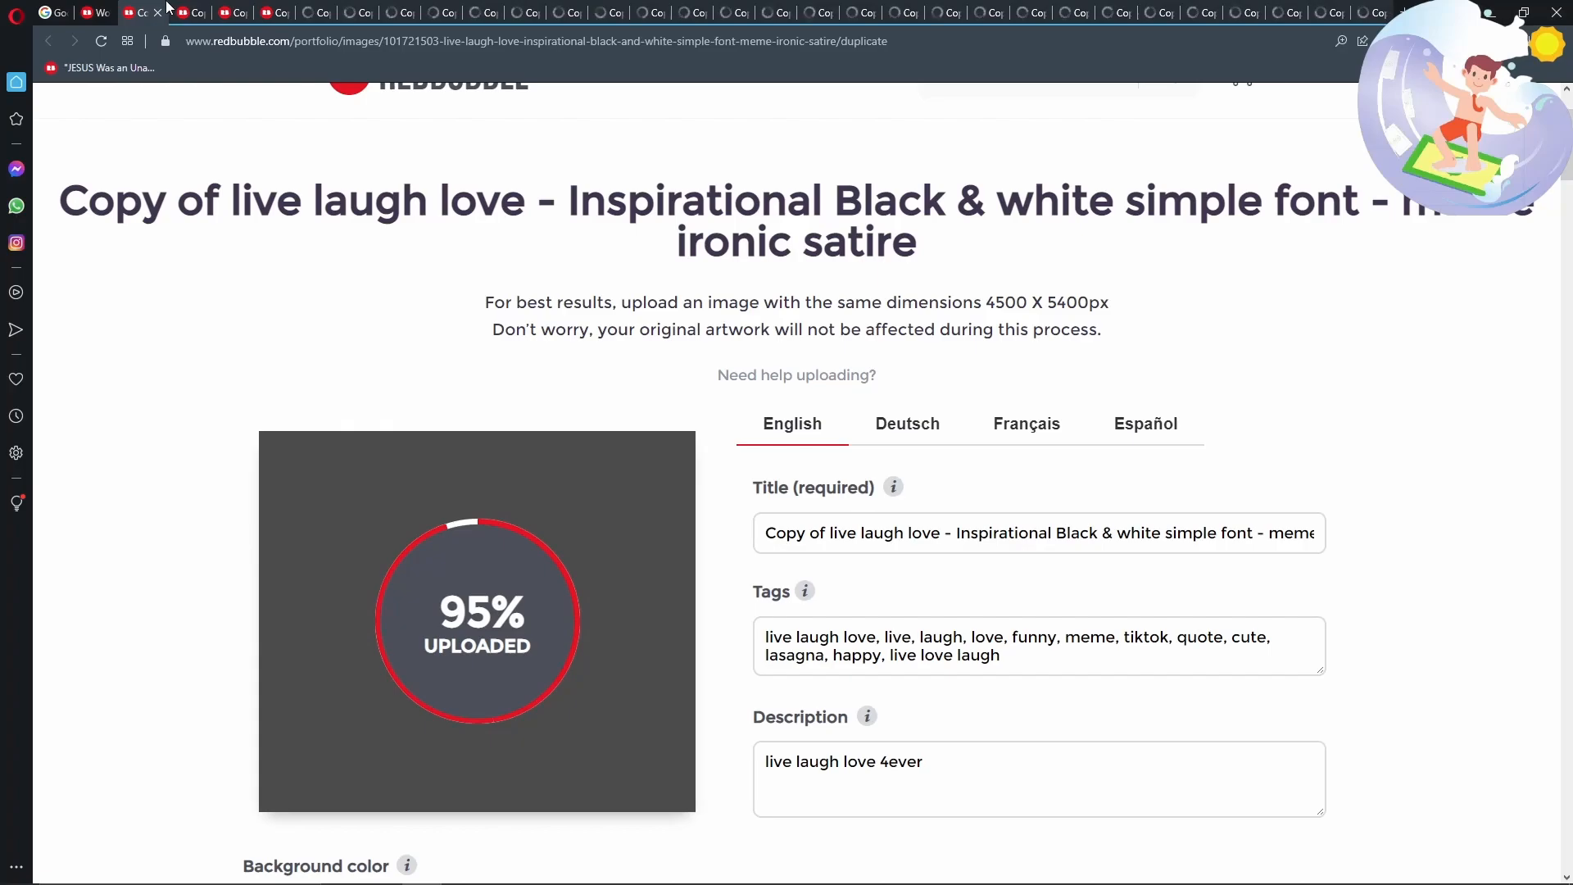
key(alt+Tab)
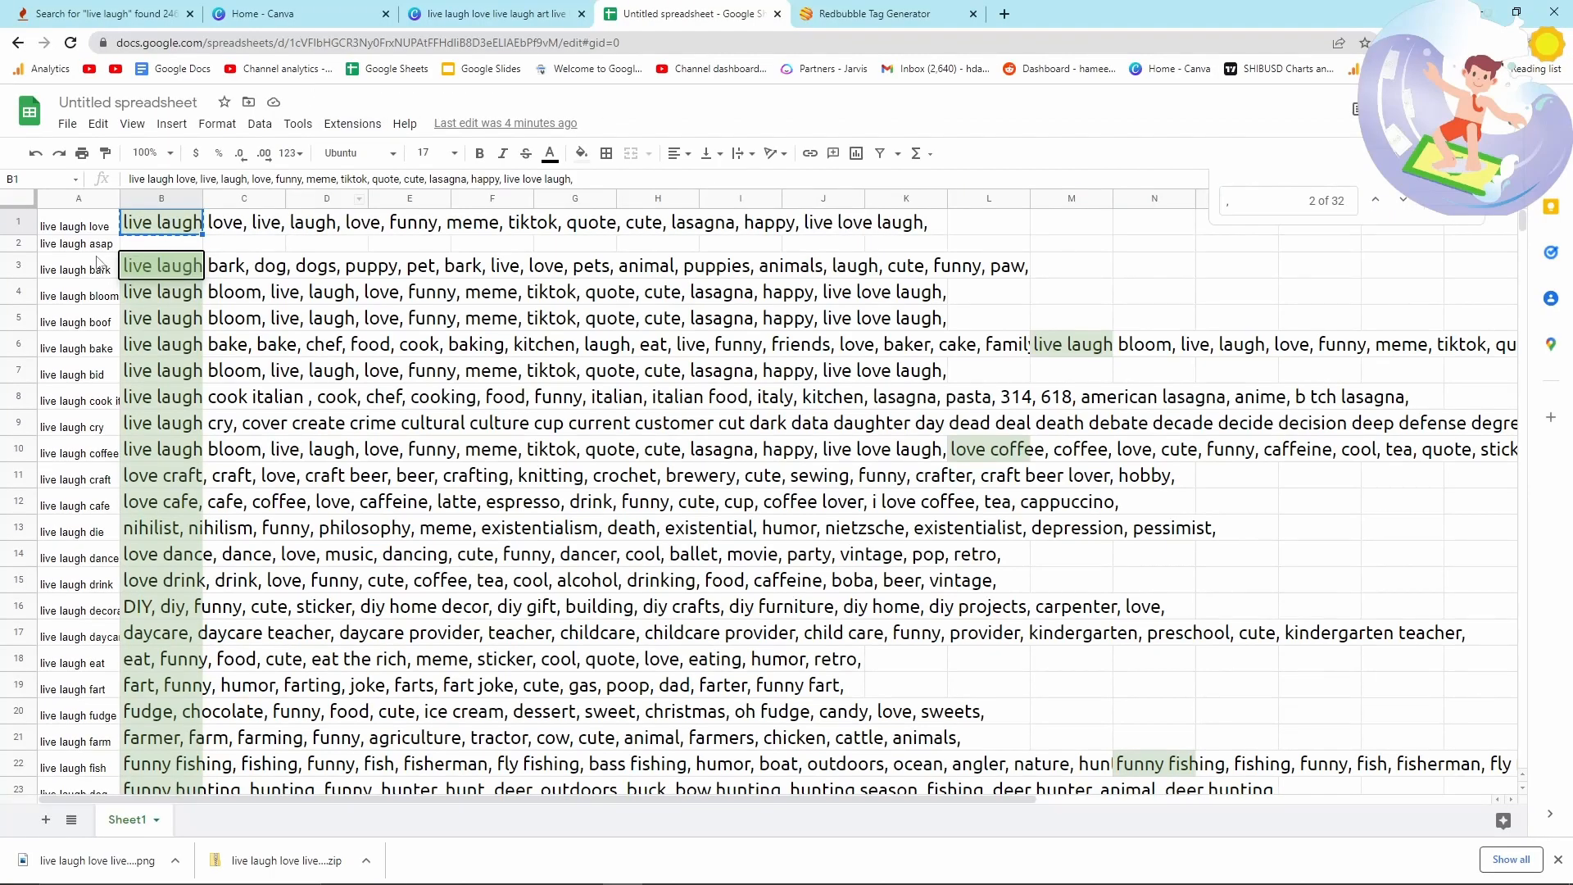
key(alt+Tab)
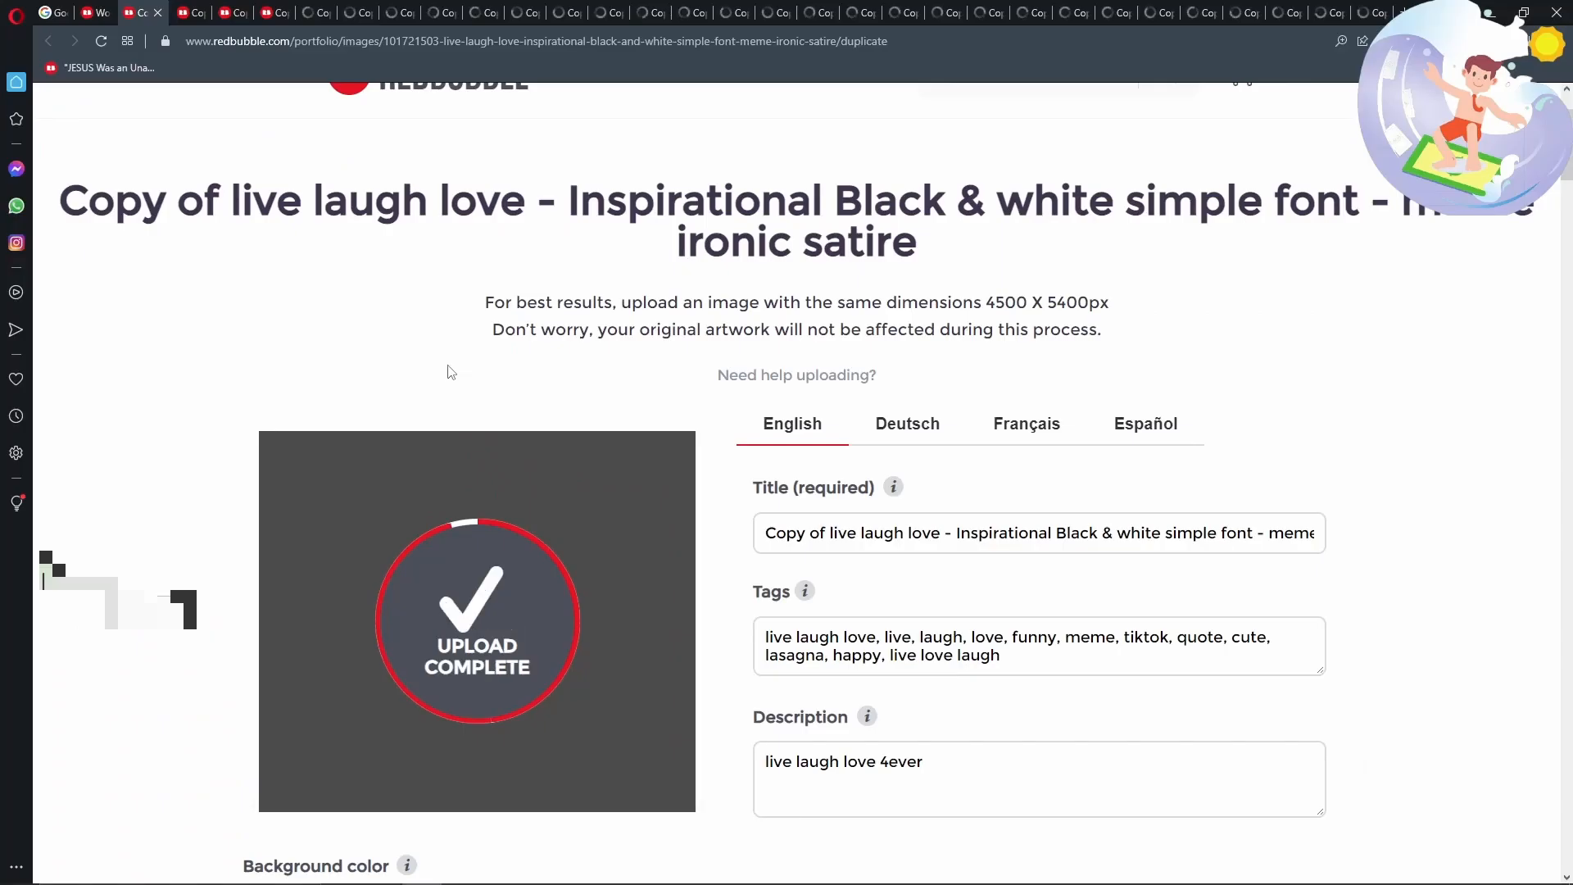
Try to bring the LIVE LAUGH BARK image file into the copied work's artwork area
key(alt+Tab)
drag(441, 220, 480, 527)
key(alt+Tab)
key(alt+Tab)
key(alt+Tab)
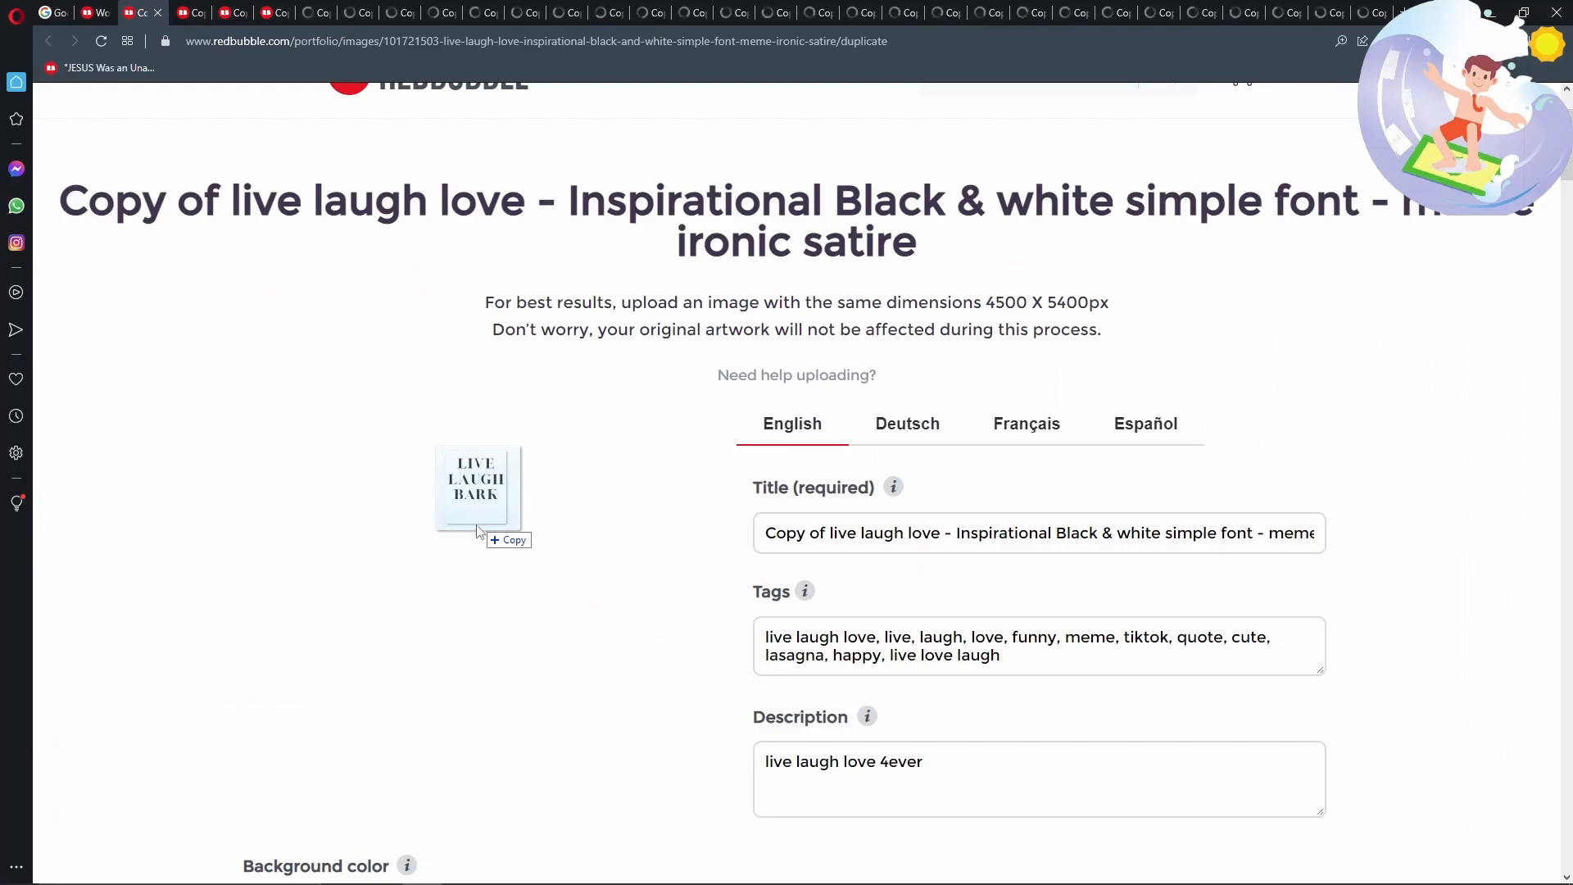
scroll(525, 529, down, 2)
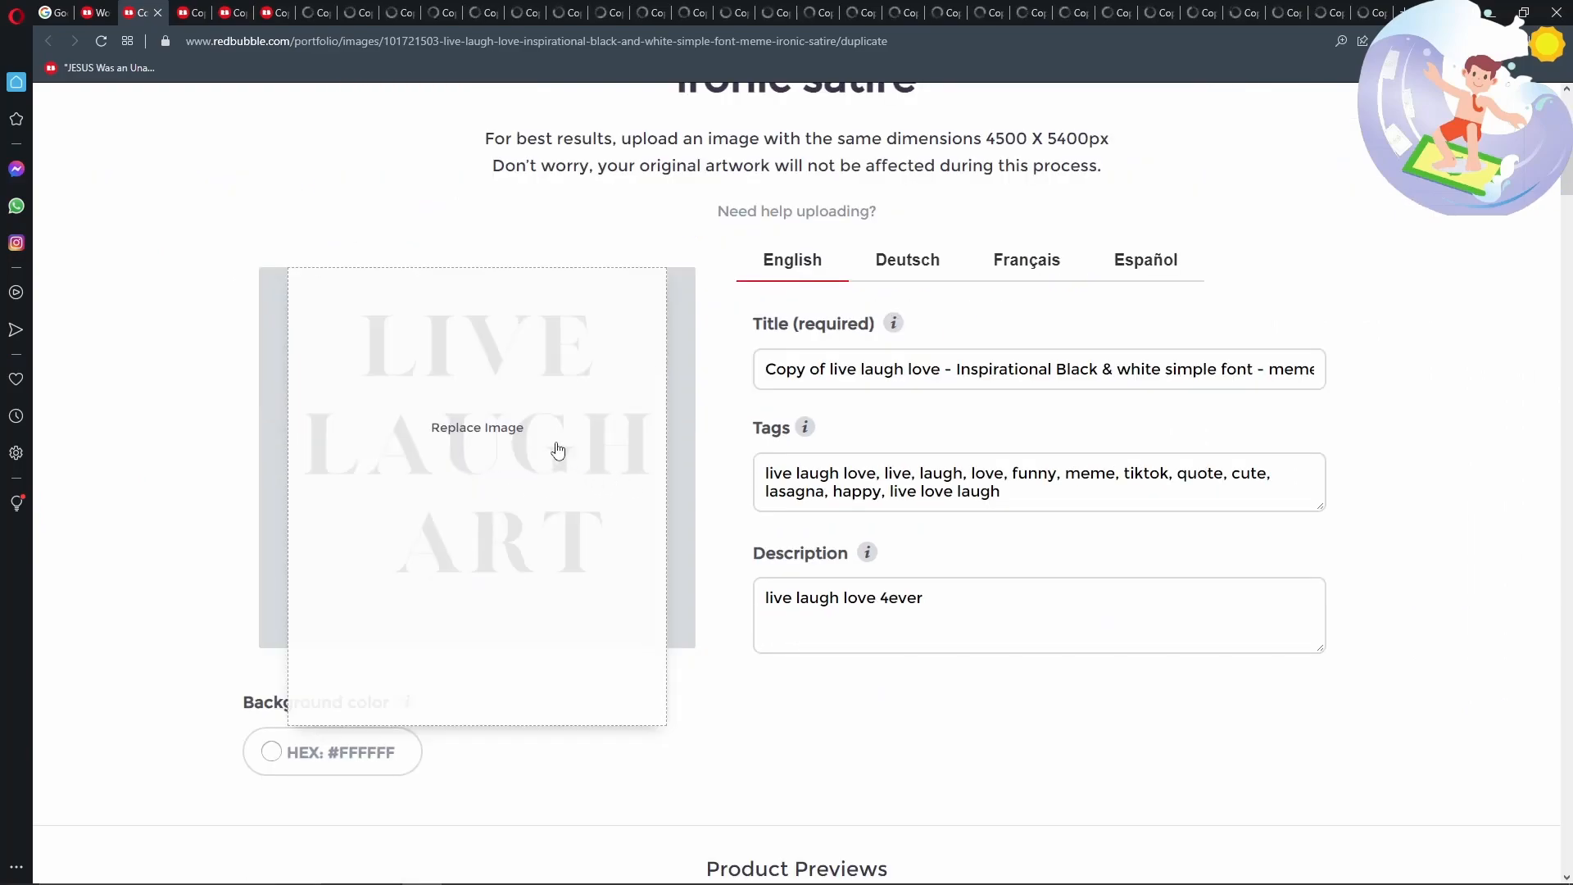
Replace the copied work's artwork with the LIVE LAUGH BARK image and check the live laugh bark row in the spreadsheet
drag(380, 188, 438, 230)
key(alt+Tab)
key(alt+Tab)
key(alt+Tab)
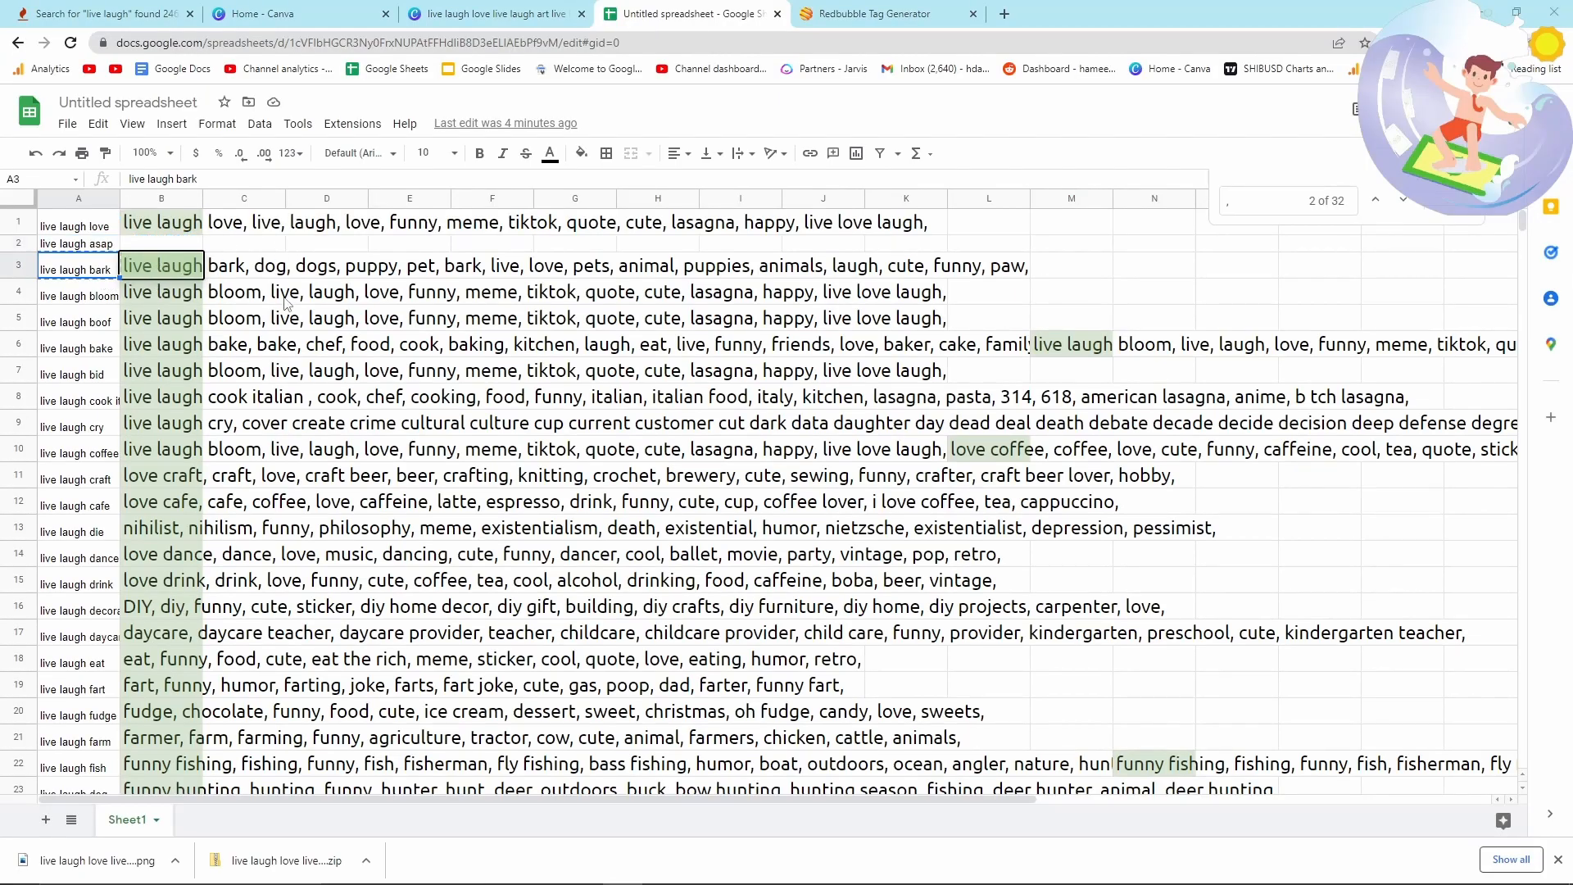
key(alt+Tab)
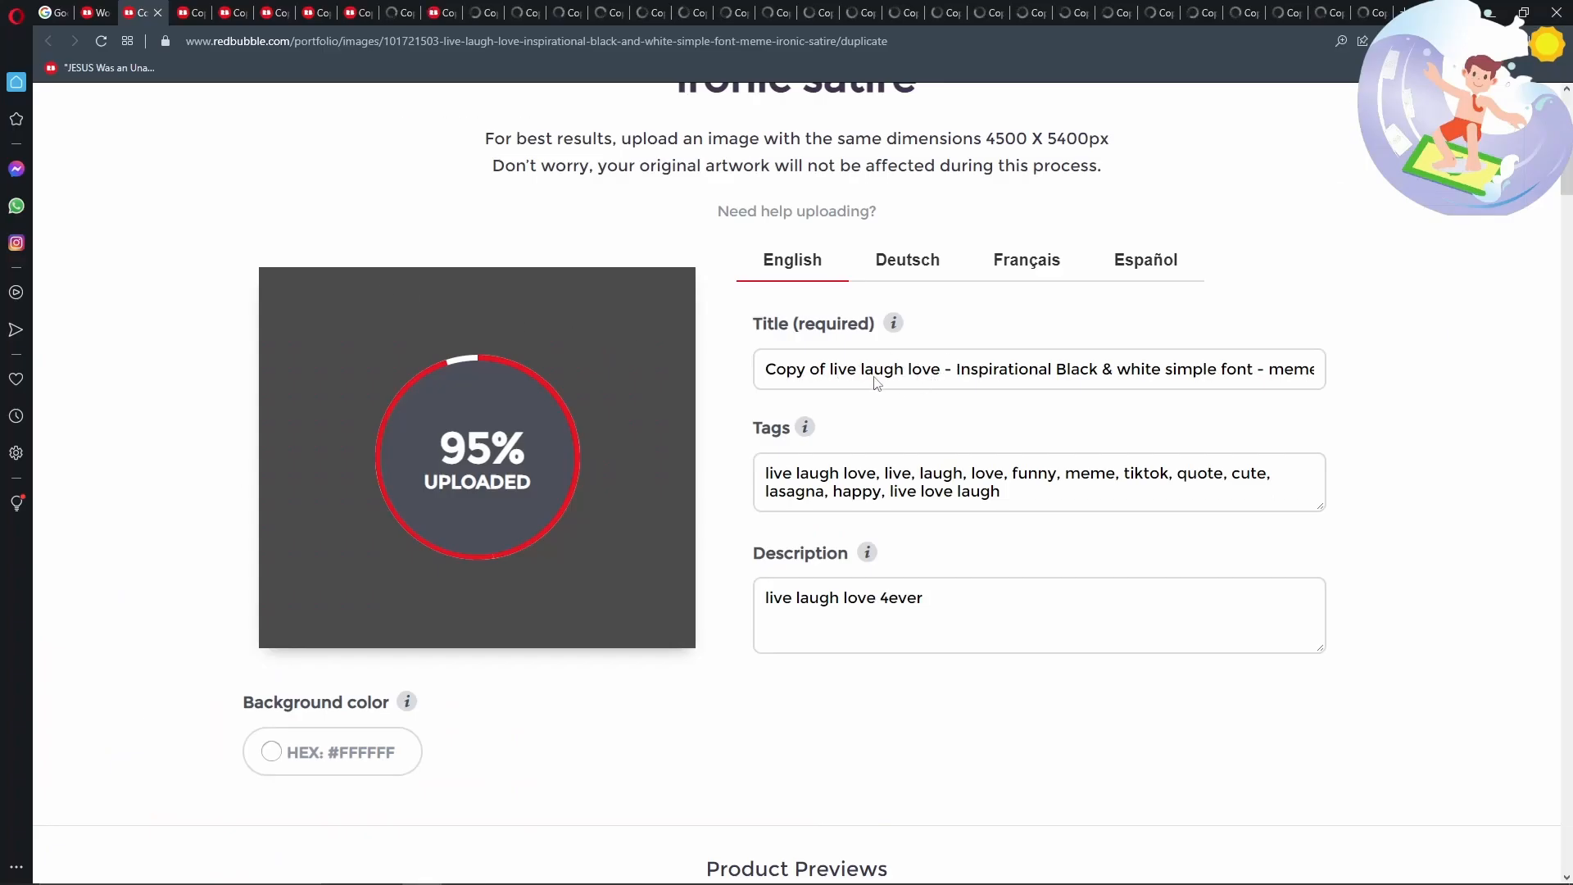
Replace "Copy of live laugh love" in the title of the LIVE LAUGH BARK work with "live laugh bark"
click(172, 9)
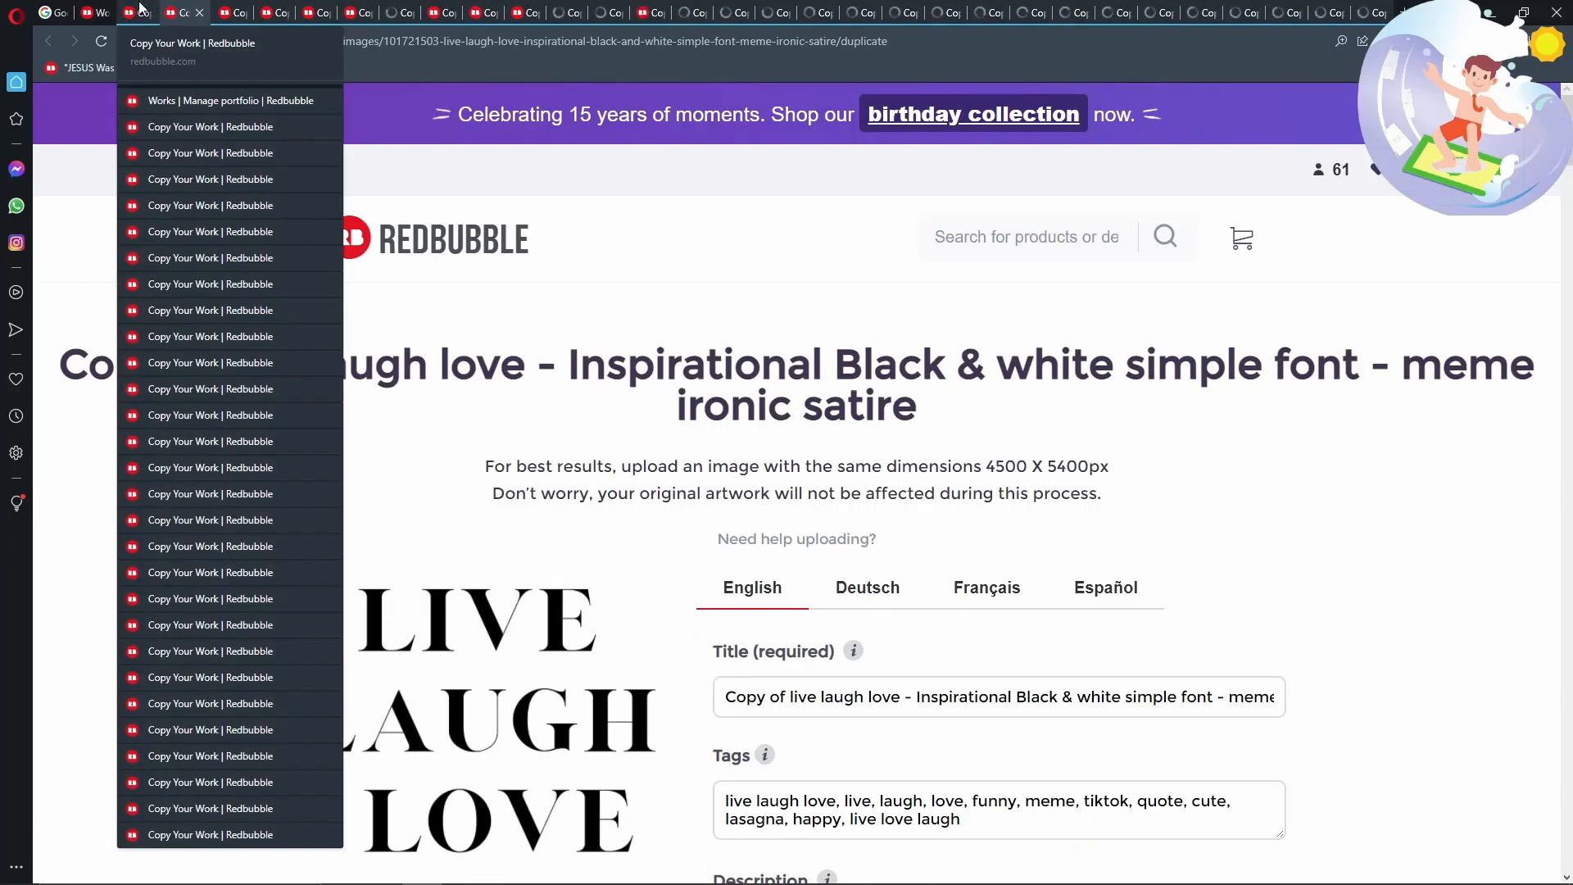
click(140, 7)
scroll(646, 354, down, 1)
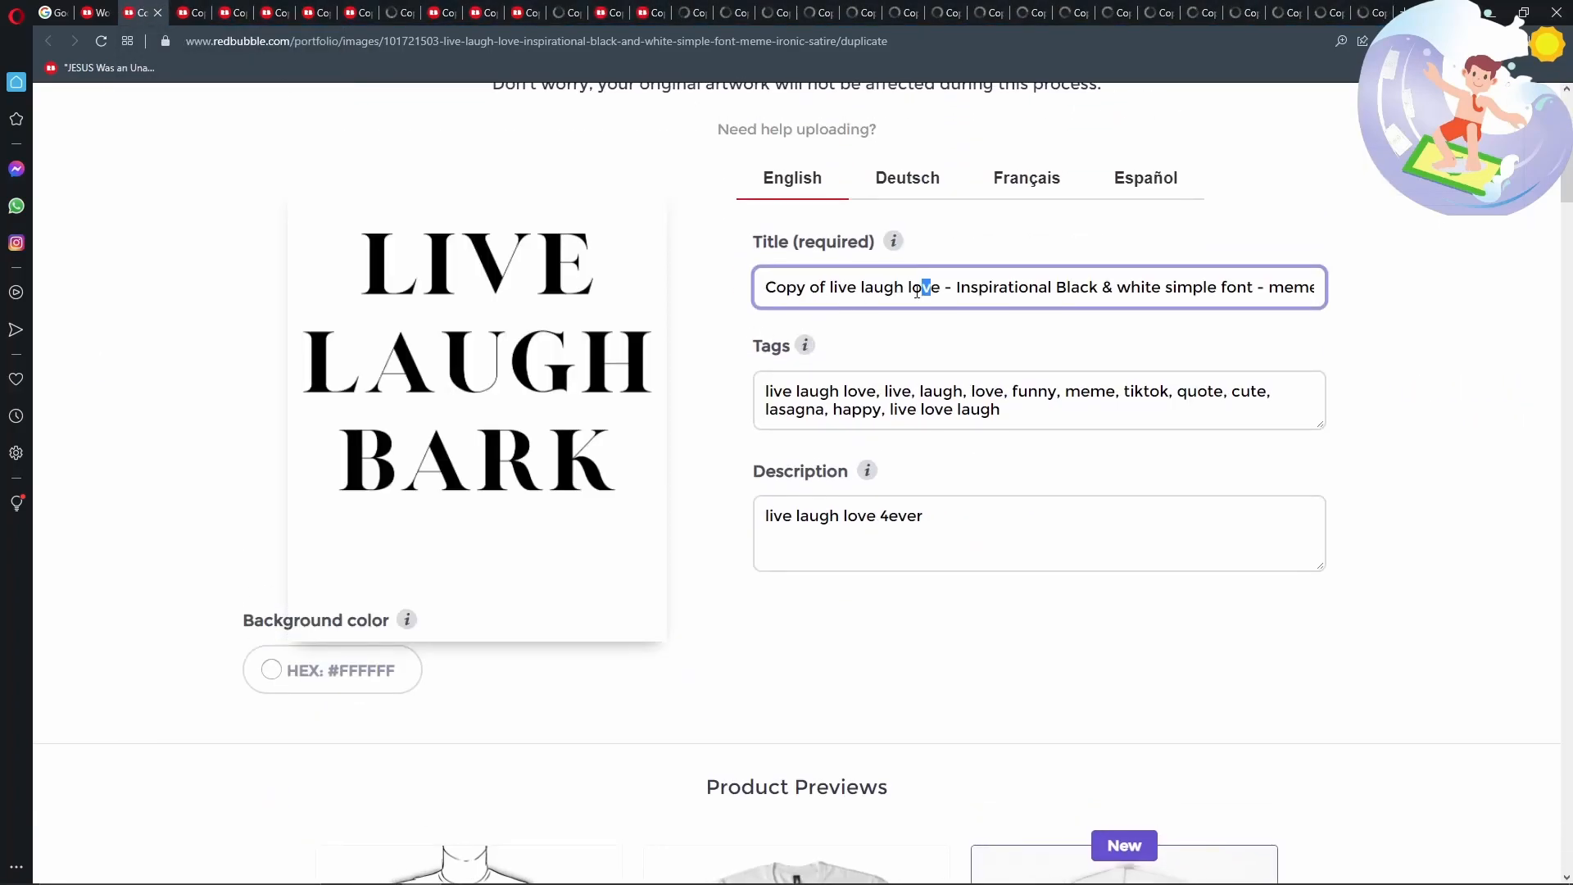
drag(941, 292, 622, 278)
text(live laugh bark)
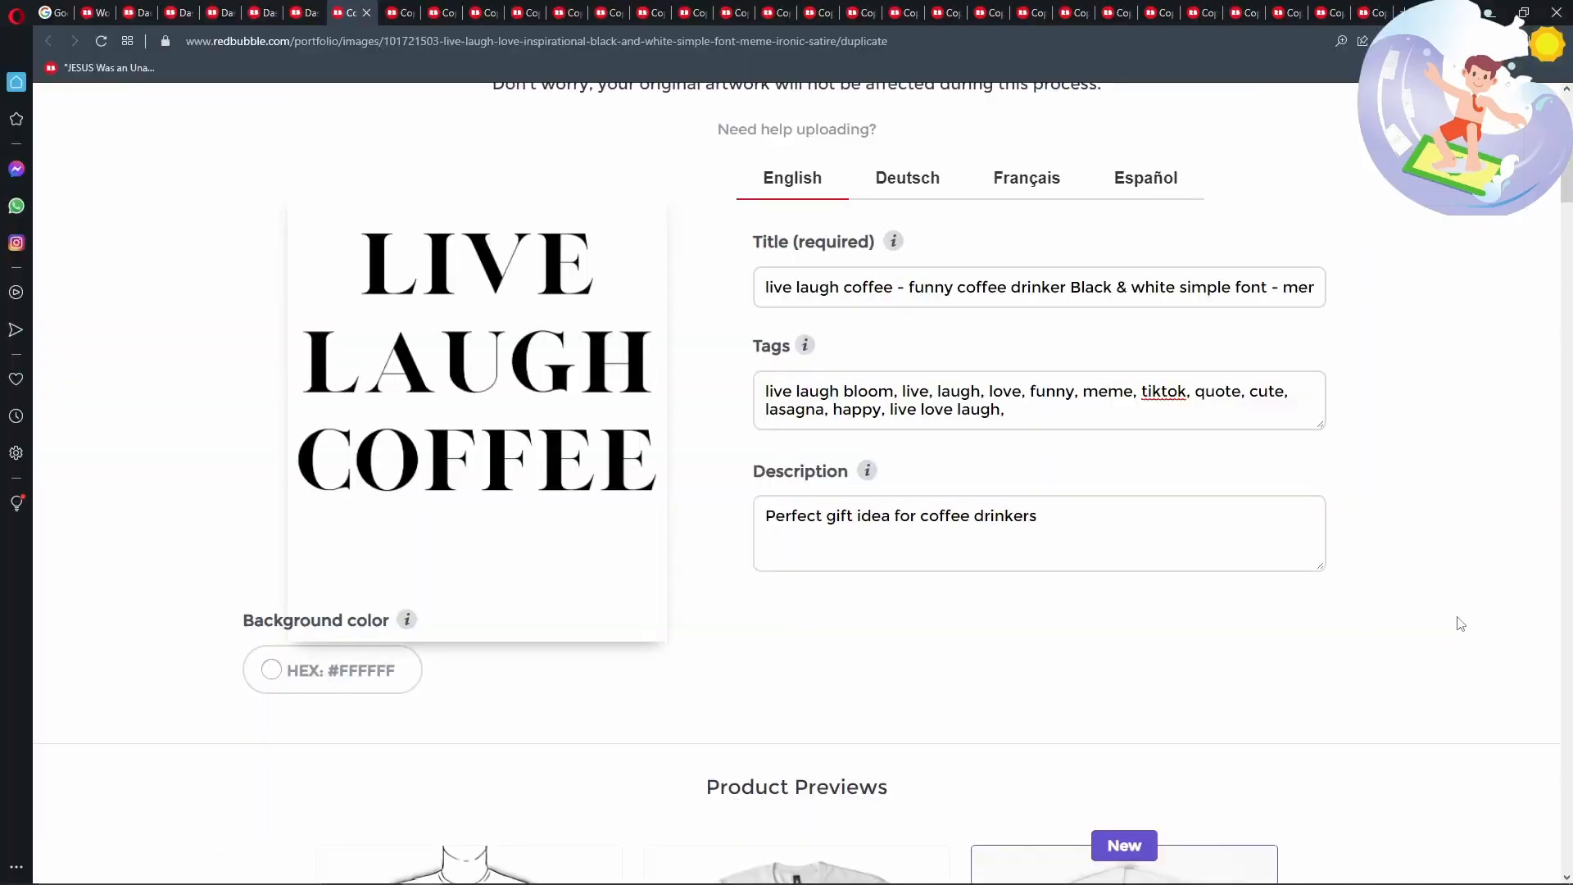
Confirm the right to sell the live laugh coffee artwork and save that work
scroll(1393, 614, down, 6)
scroll(1350, 609, down, 15)
drag(1567, 348, 1567, 808)
click(317, 590)
click(1216, 689)
In the next copy of the live laugh love work, replace the artwork with the LIVE LAUGH DIE image
click(397, 13)
scroll(1017, 446, down, 4)
key(alt+Tab)
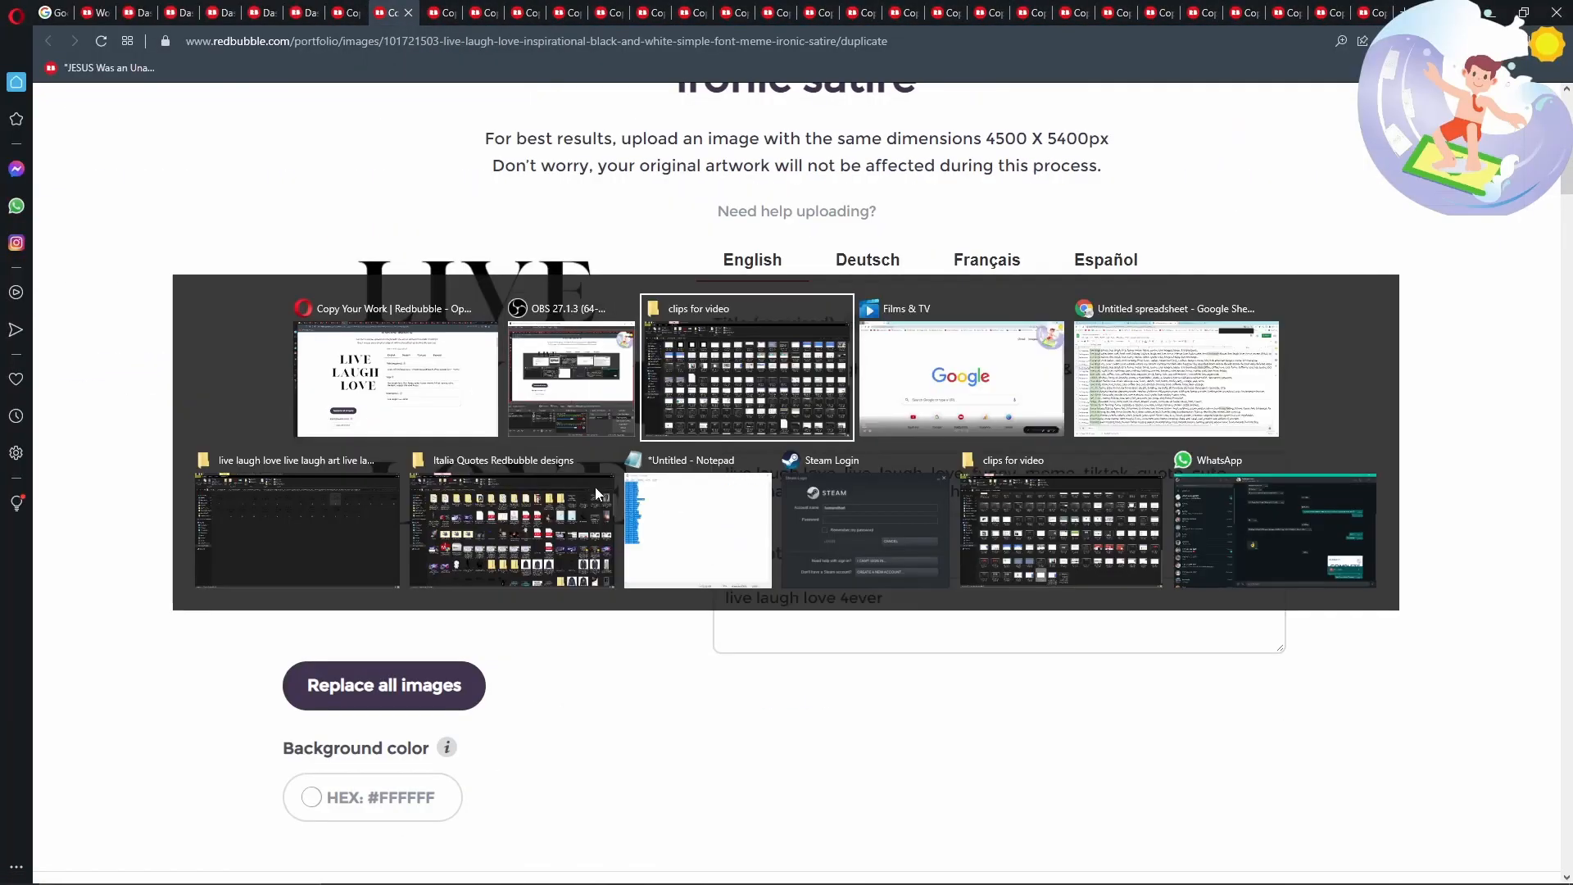
key(alt+Tab)
key(alt+Tab)
key(alt+Tab)
click(297, 531)
drag(1363, 216, 400, 668)
Retitle the work "live laugh die - Nihilist inspirational funny Black & white simple font - meme ironic satire"
key(alt+Tab)
key(alt+Tab)
key(alt+Tab)
click(314, 521)
click(78, 437)
key(alt+Tab)
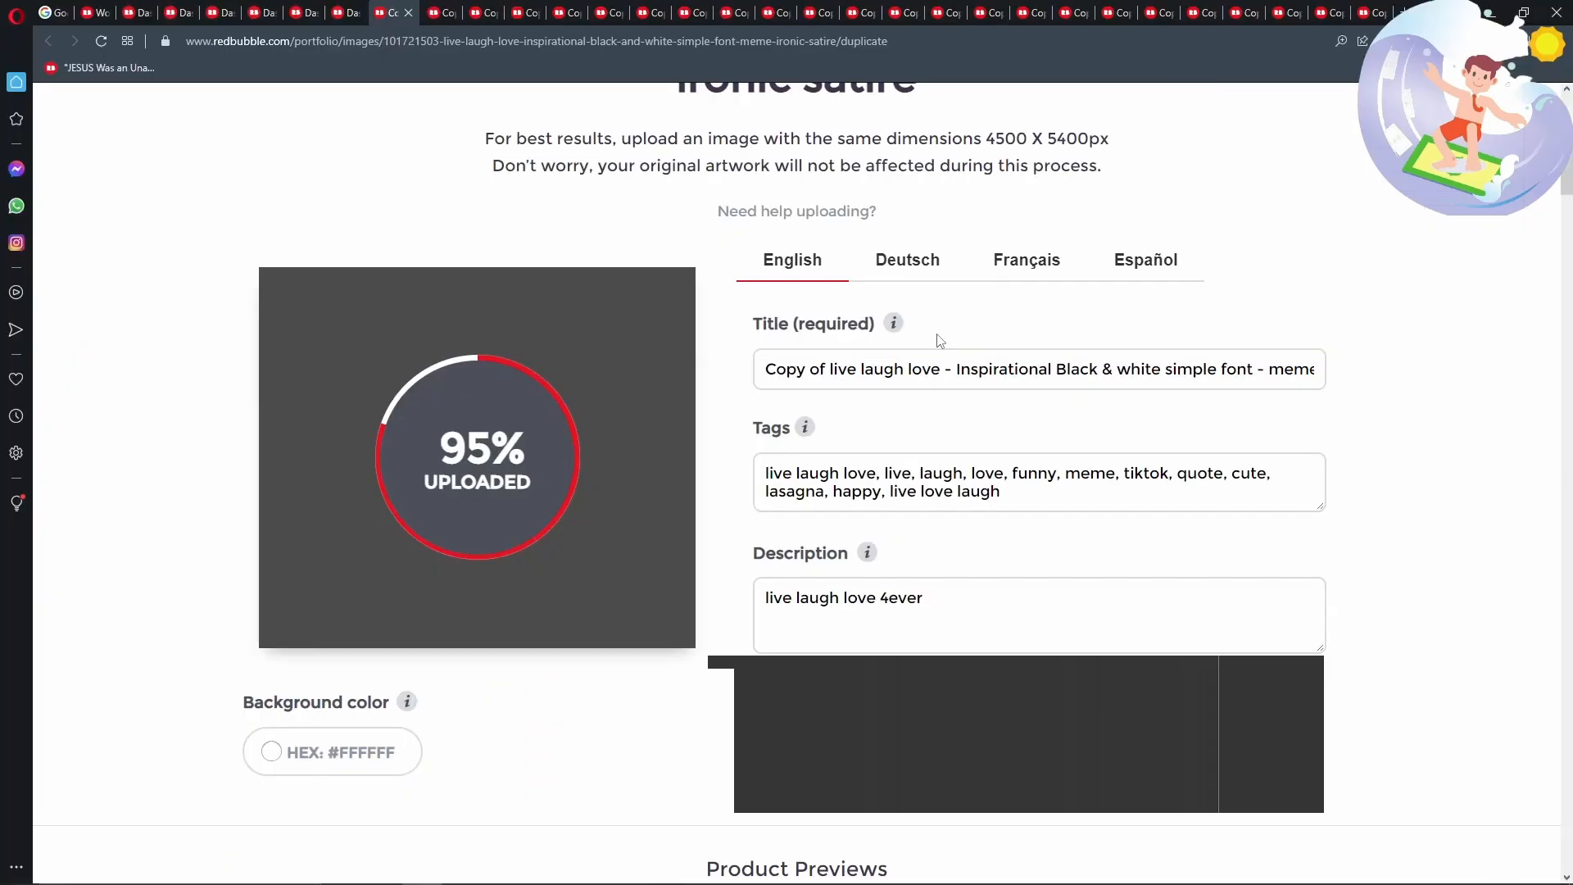
click(938, 373)
key(shift+Home)
text(live laugh die)
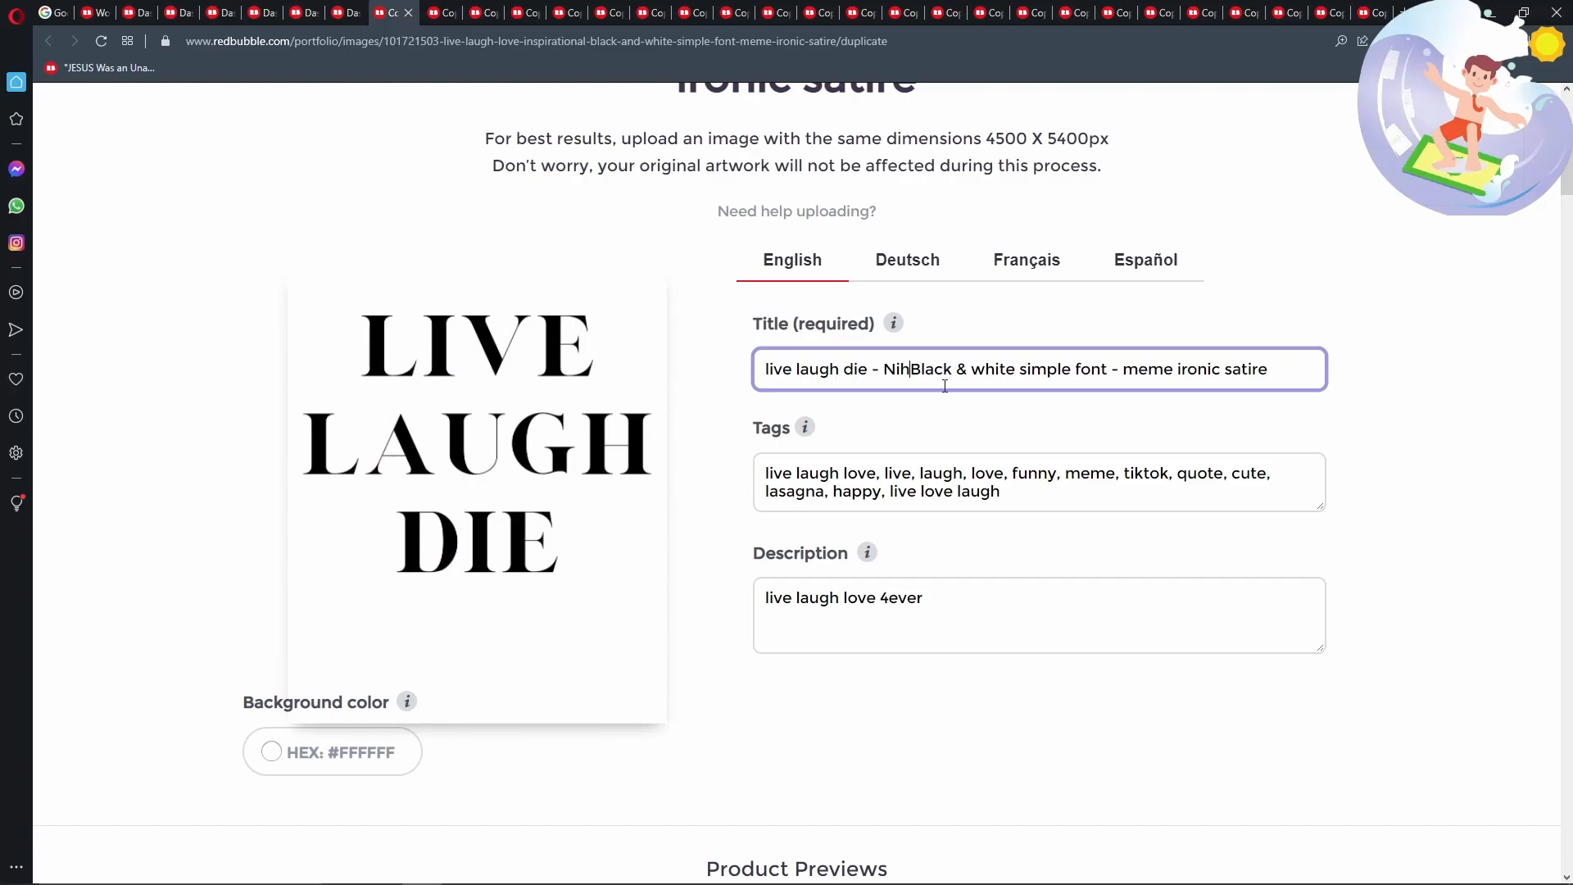
Replace the work's tags with the nihilist tag list from the spreadsheet's live laugh die row
key(alt+Tab)
click(164, 433)
key(ctrl+c)
key(alt+Tab)
triple_click(1012, 483)
key(ctrl+v)
Set the description to "Funny nihilist gift idea", confirm the right to sell and save the work
triple_click(1011, 608)
text(Funny nihi)
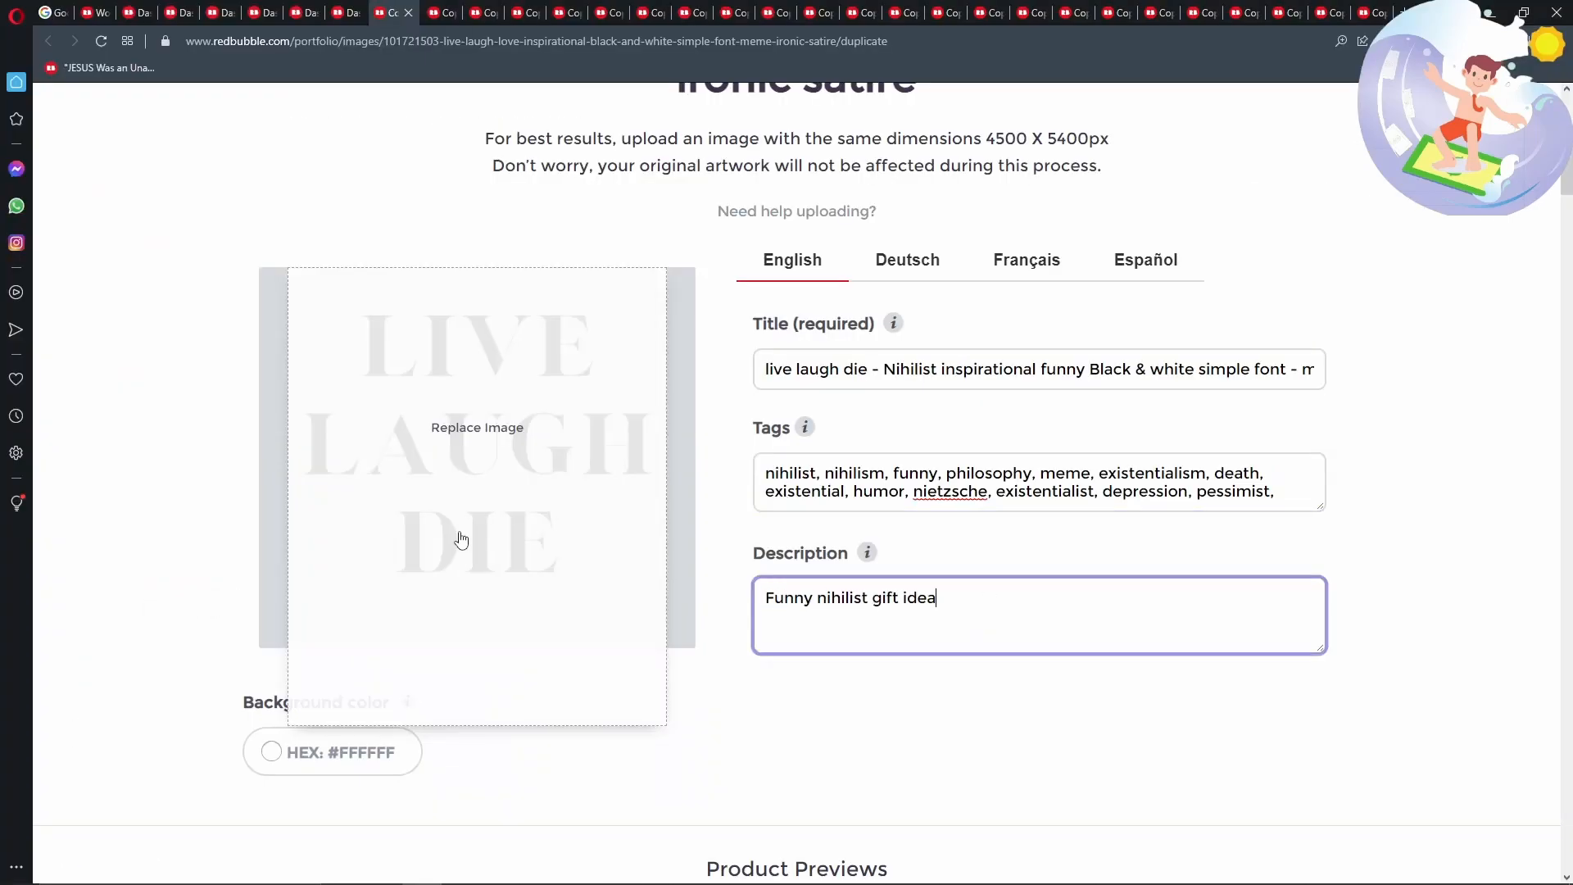
scroll(461, 540, down, 15)
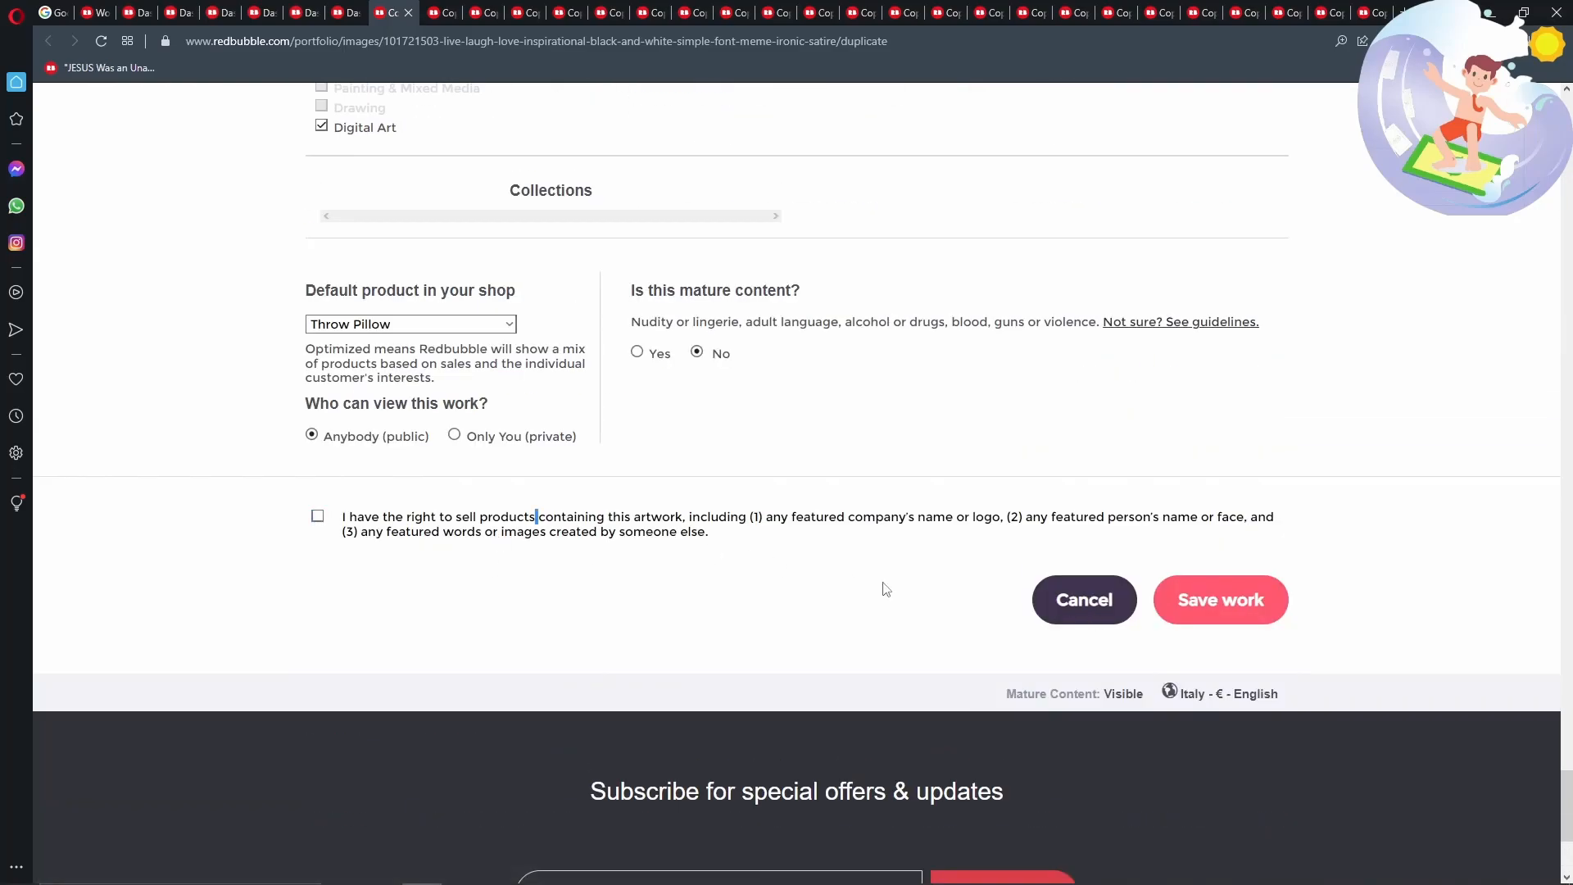
click(1221, 600)
Copy the "live laugh dance" keyword from the spreadsheet and return to Redbubble
key(alt+Tab)
click(67, 458)
key(ctrl+c)
key(alt+Tab)
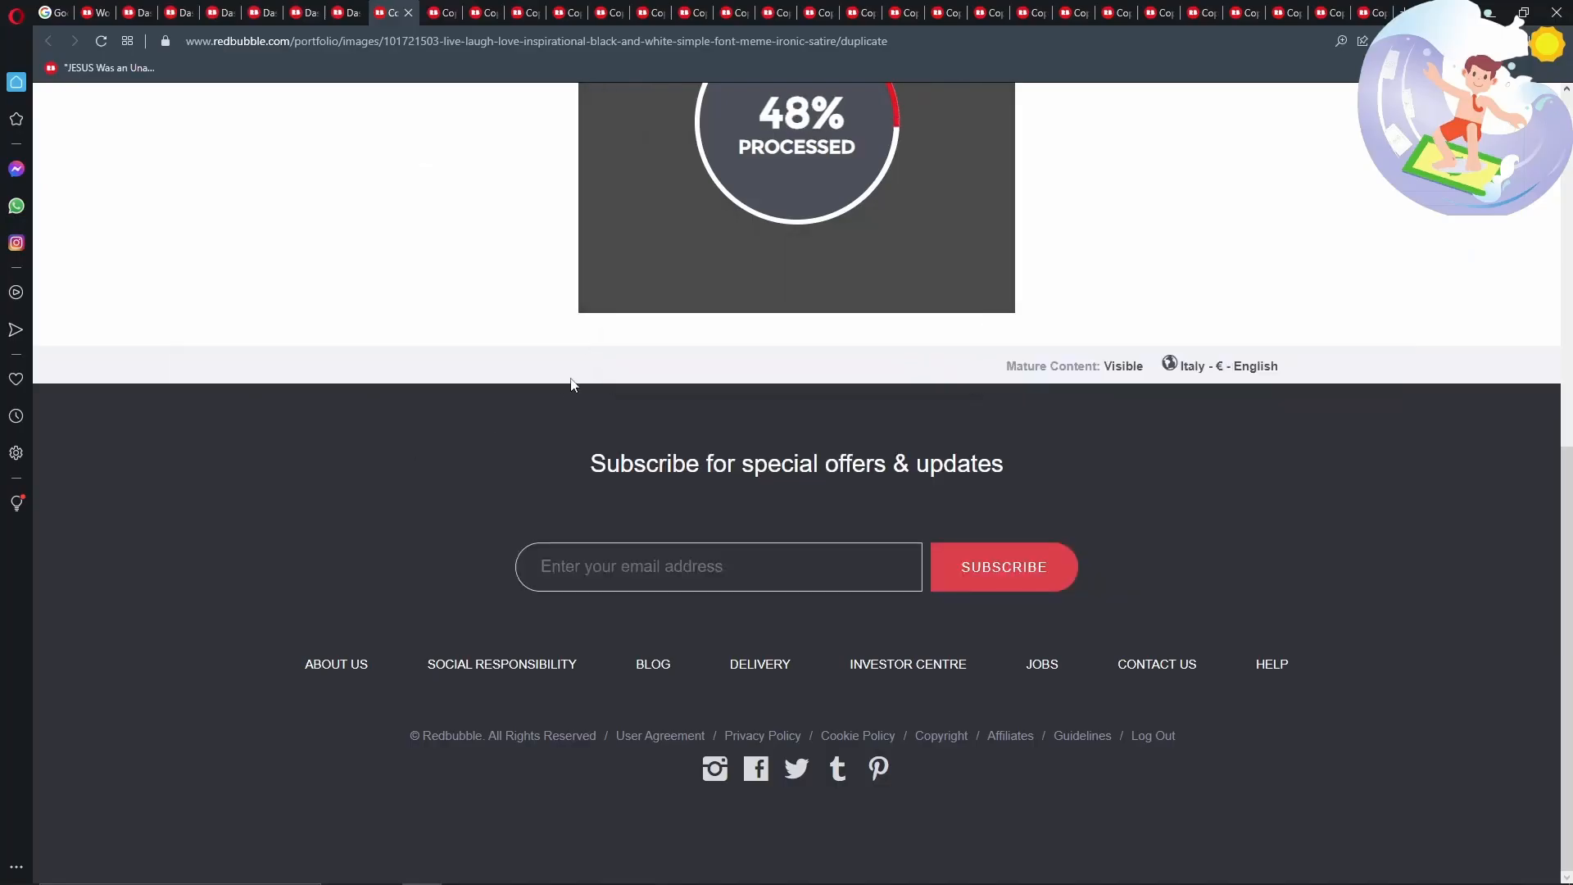
In the next copy of the live laugh love work, replace the artwork with the LIVE LAUGH DANCE image
scroll(587, 362, up, 3)
key(alt+Tab)
key(Tab)
key(alt+Tab)
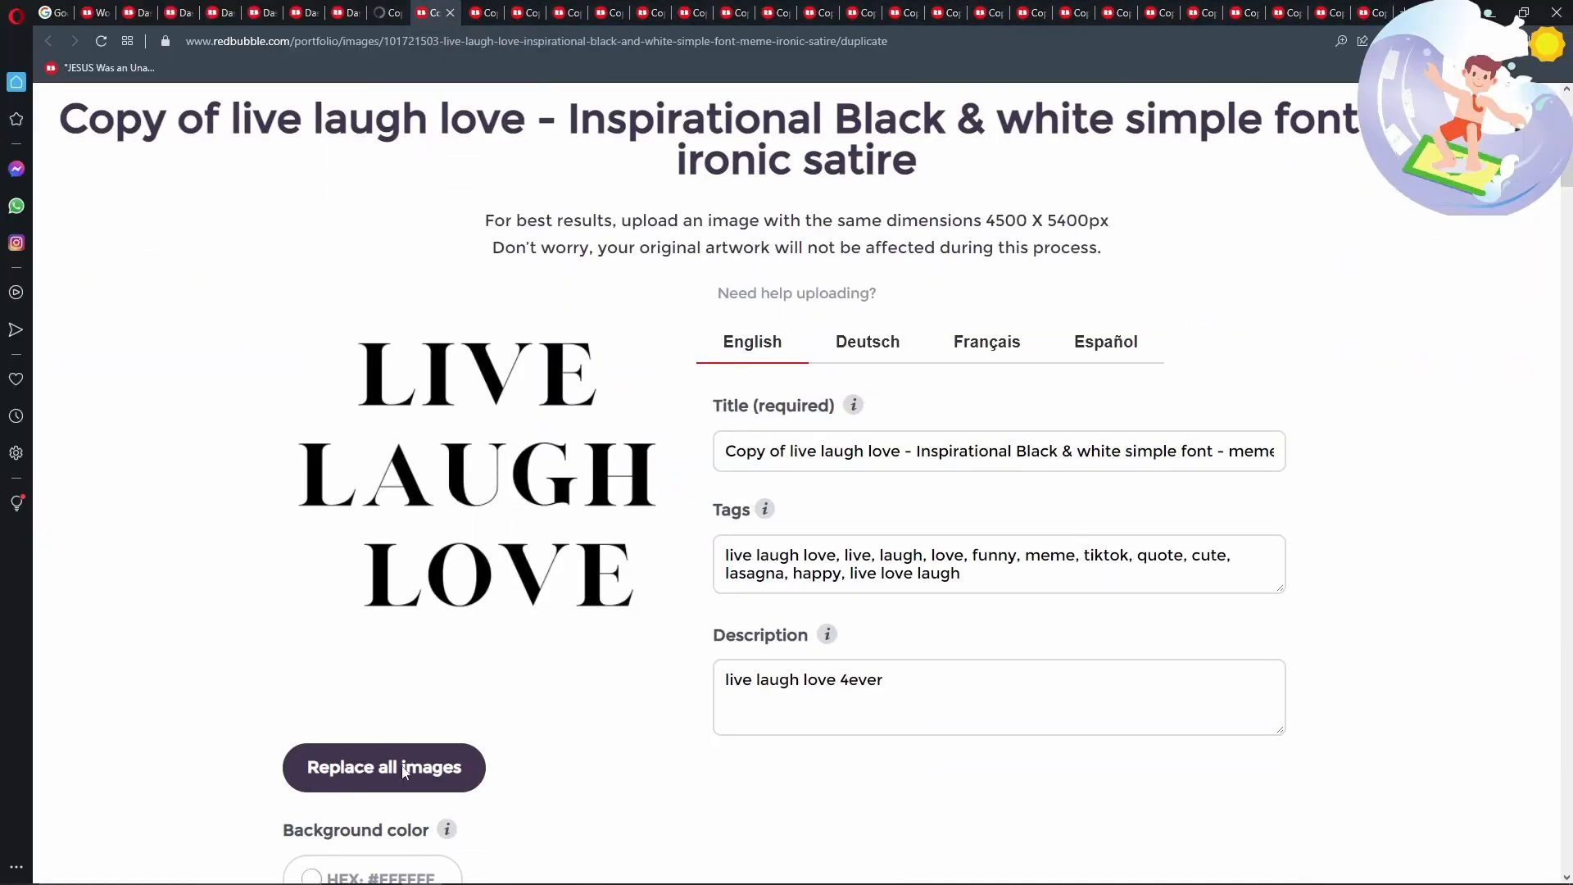
click(403, 773)
click(459, 702)
double_click(890, 524)
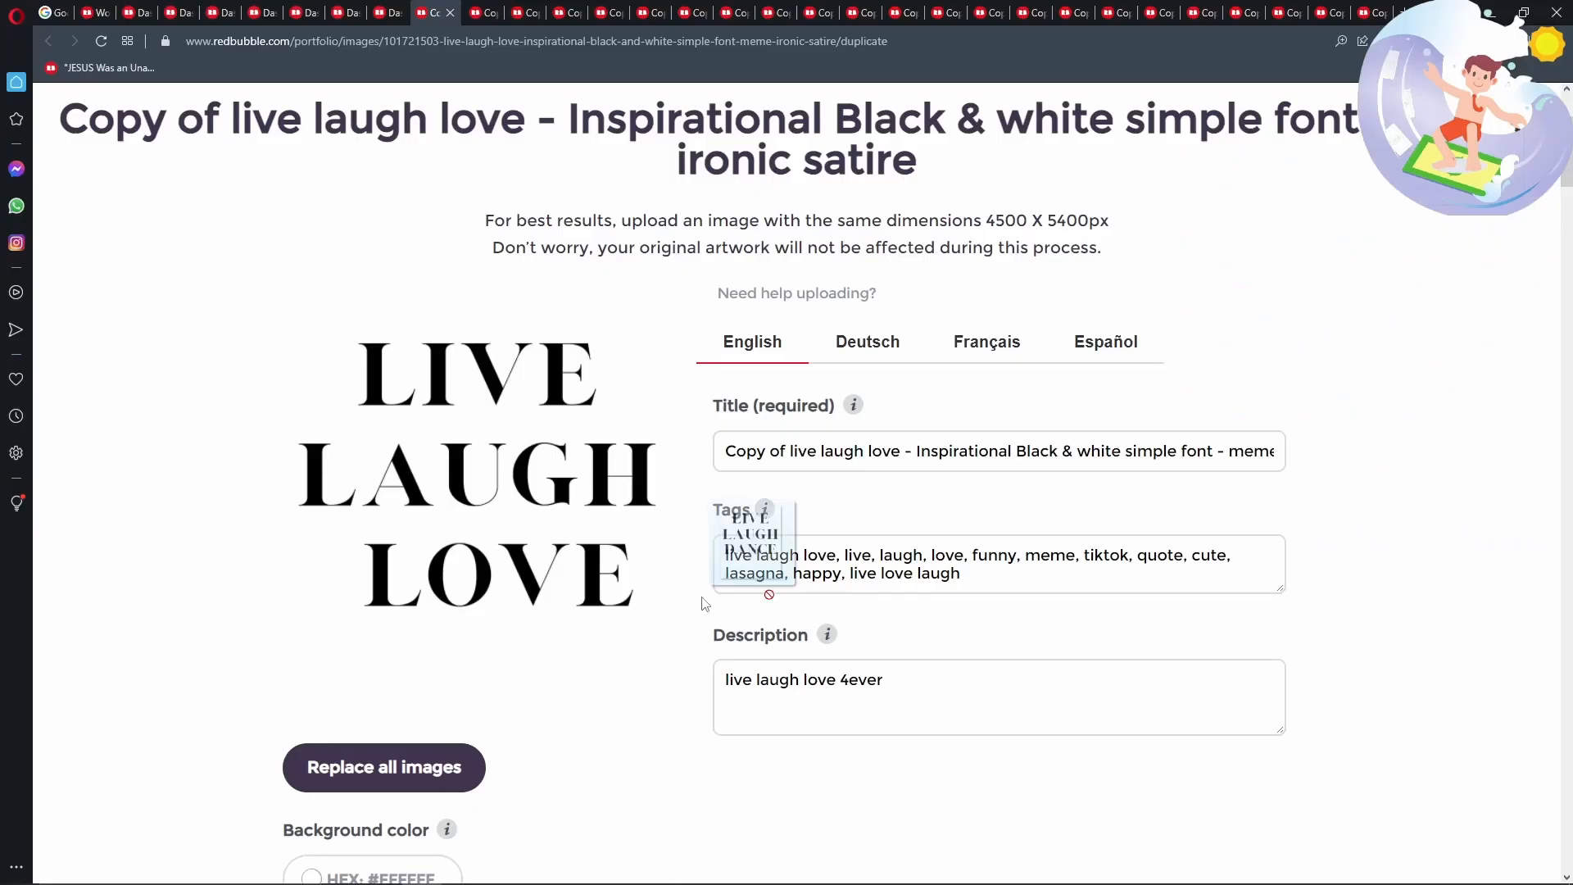
key(alt+Tab)
key(alt+Tab)
Copy the dance tag list from the spreadsheet and use it to replace the work's tags
drag(941, 452, 640, 464)
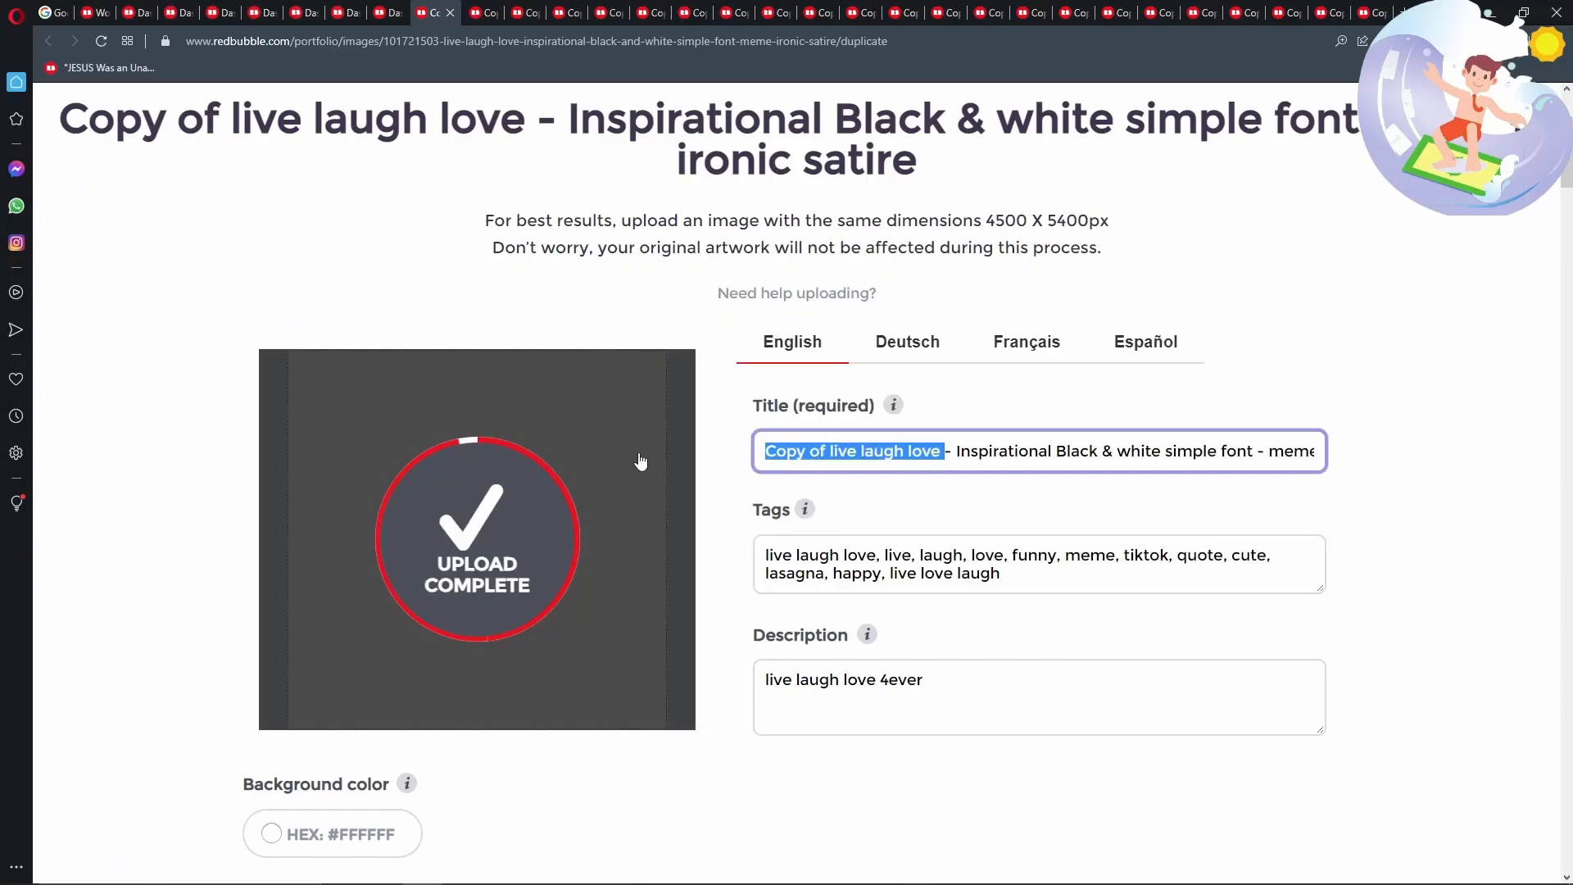
key(alt+Tab)
click(202, 454)
key(ctrl+c)
key(alt+Tab)
key(ctrl+v)
double_click(931, 555)
click(876, 451)
key(ctrl+z)
Copy "live laugh dance" from the spreadsheet and retitle the work "live laugh dance - inspirational Black & white simple font - meme ironic satire"
key(alt+Tab)
click(75, 460)
key(ctrl+c)
key(alt+Tab)
triple_click(901, 451)
key(ctrl+v)
Set the live laugh dance work's description to "Funny inspirational dance gift idea for people and dogs"
click(482, 13)
drag(917, 696, 1303, 699)
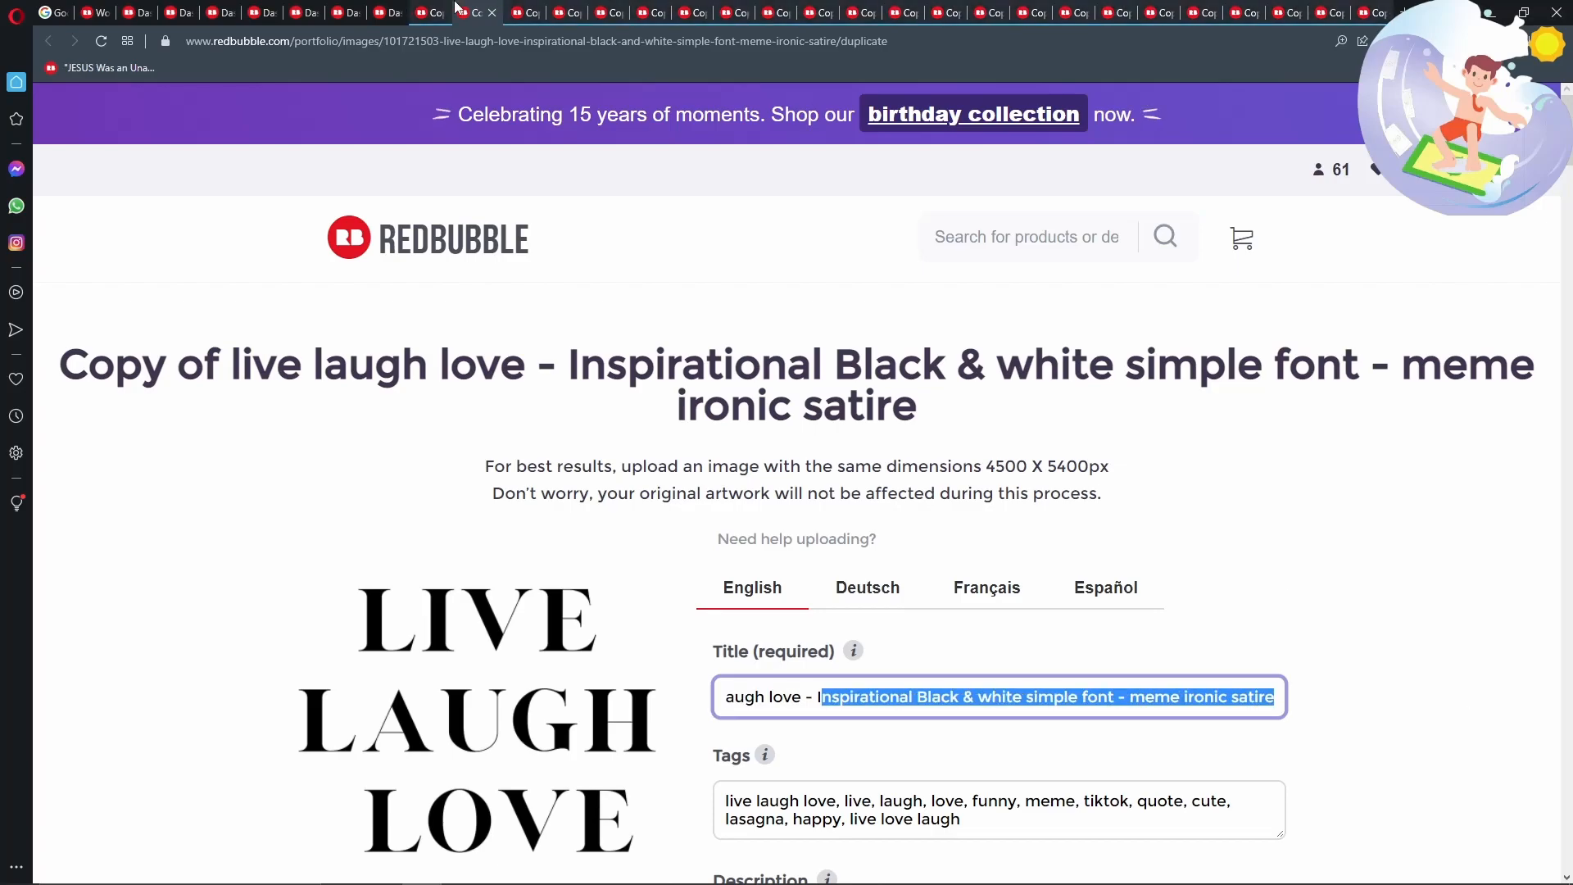
click(432, 12)
drag(975, 687, 446, 648)
text(F)
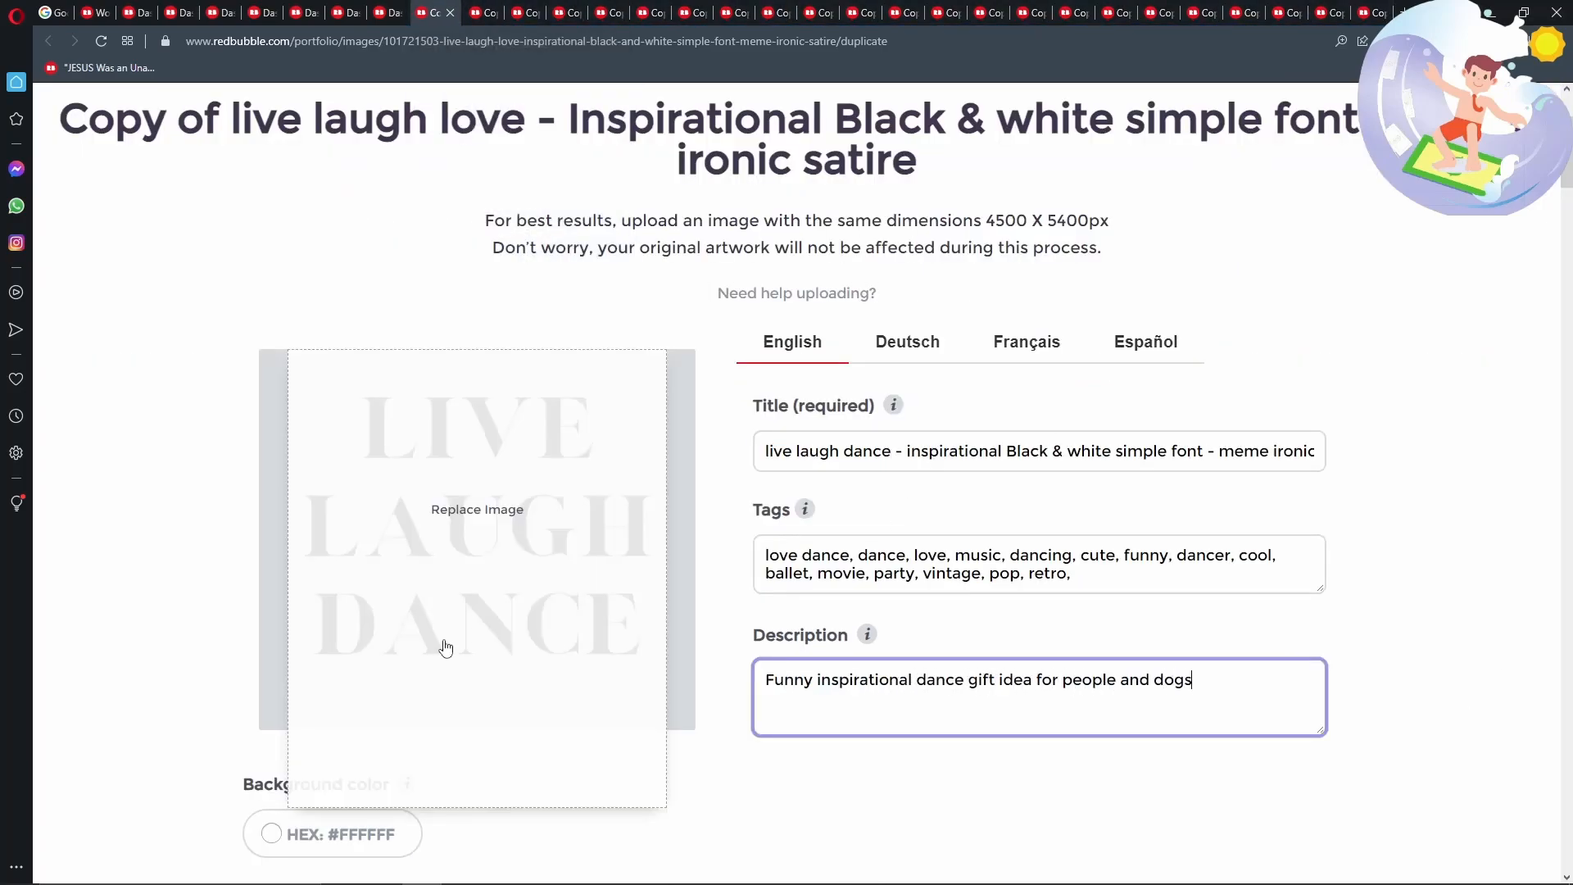
Confirm the right to sell the live laugh dance artwork and save the work
scroll(446, 648, down, 20)
click(499, 514)
click(1172, 608)
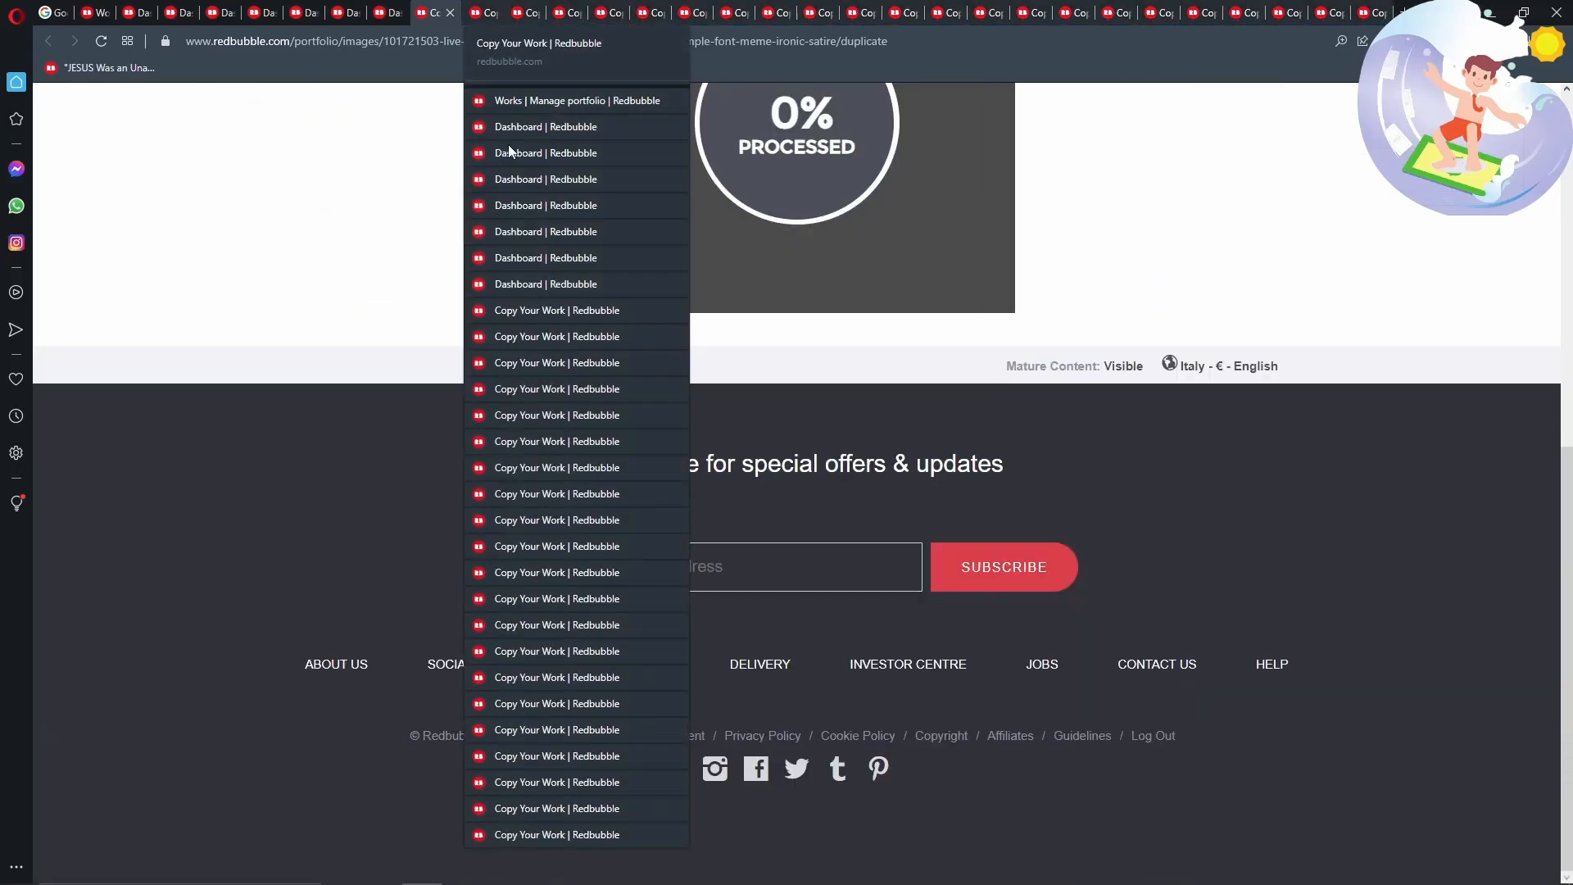
In the next copy of the live laugh love work, replace the artwork with the LIVE LAUGH DIY image
click(477, 16)
key(alt+Tab)
key(alt+Tab)
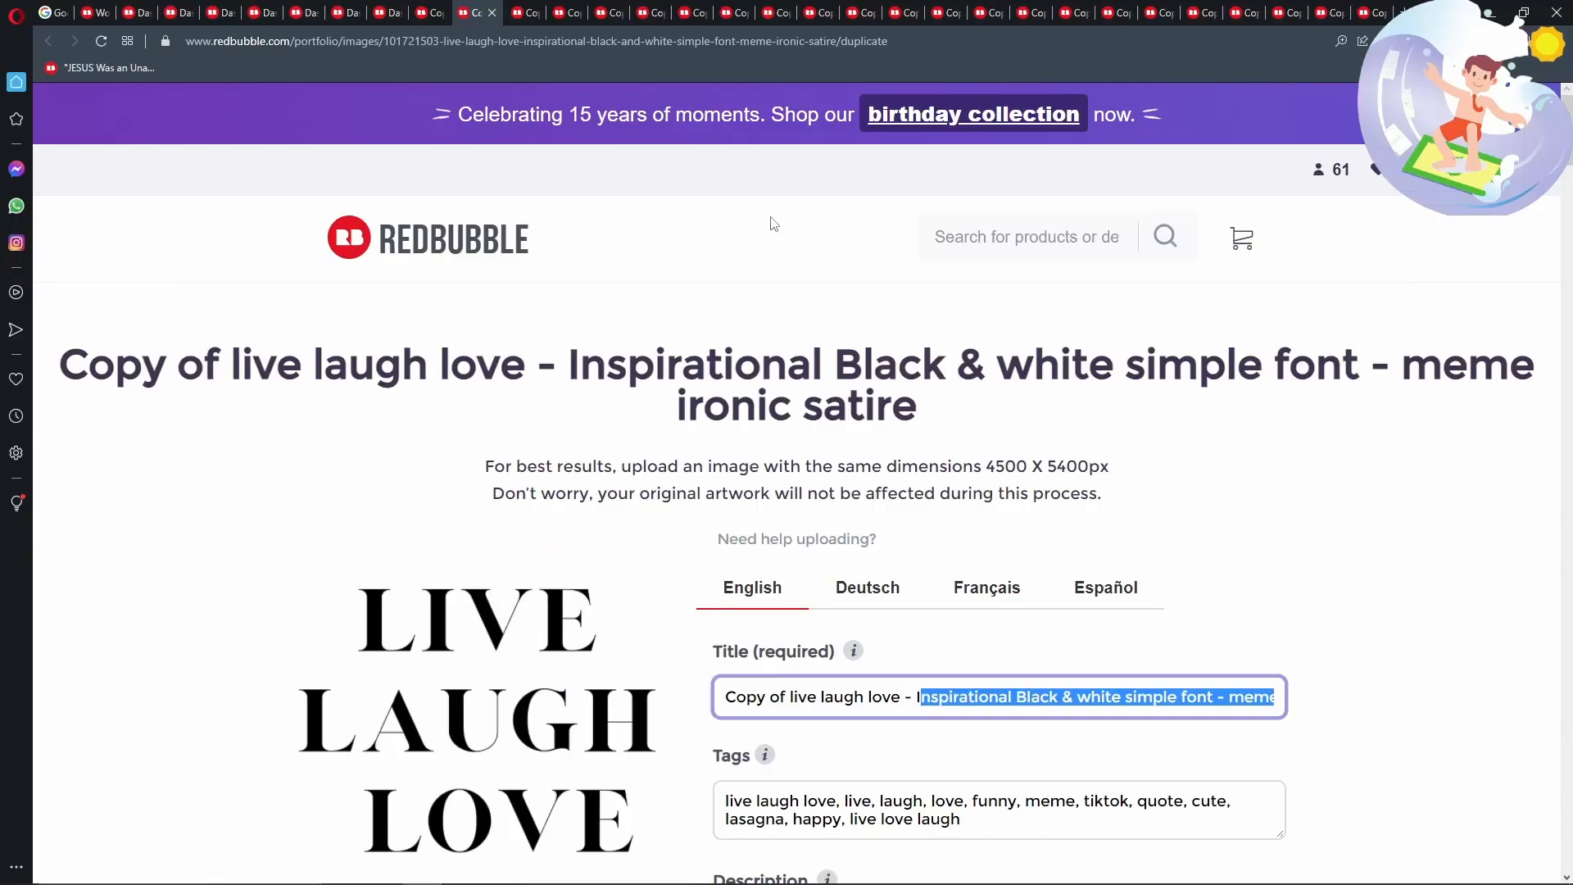
key(alt+Tab)
drag(200, 277, 551, 490)
key(alt+Tab)
key(alt+Tab)
key(alt+Tab)
scroll(550, 490, down, 4)
click(467, 654)
key(alt+Tab)
key(alt+Tab)
drag(185, 291, 396, 689)
Change the start of the work's title to "live laugh decorate DIY", keeping "Inspirational Black & white simple font"
key(alt+Tab)
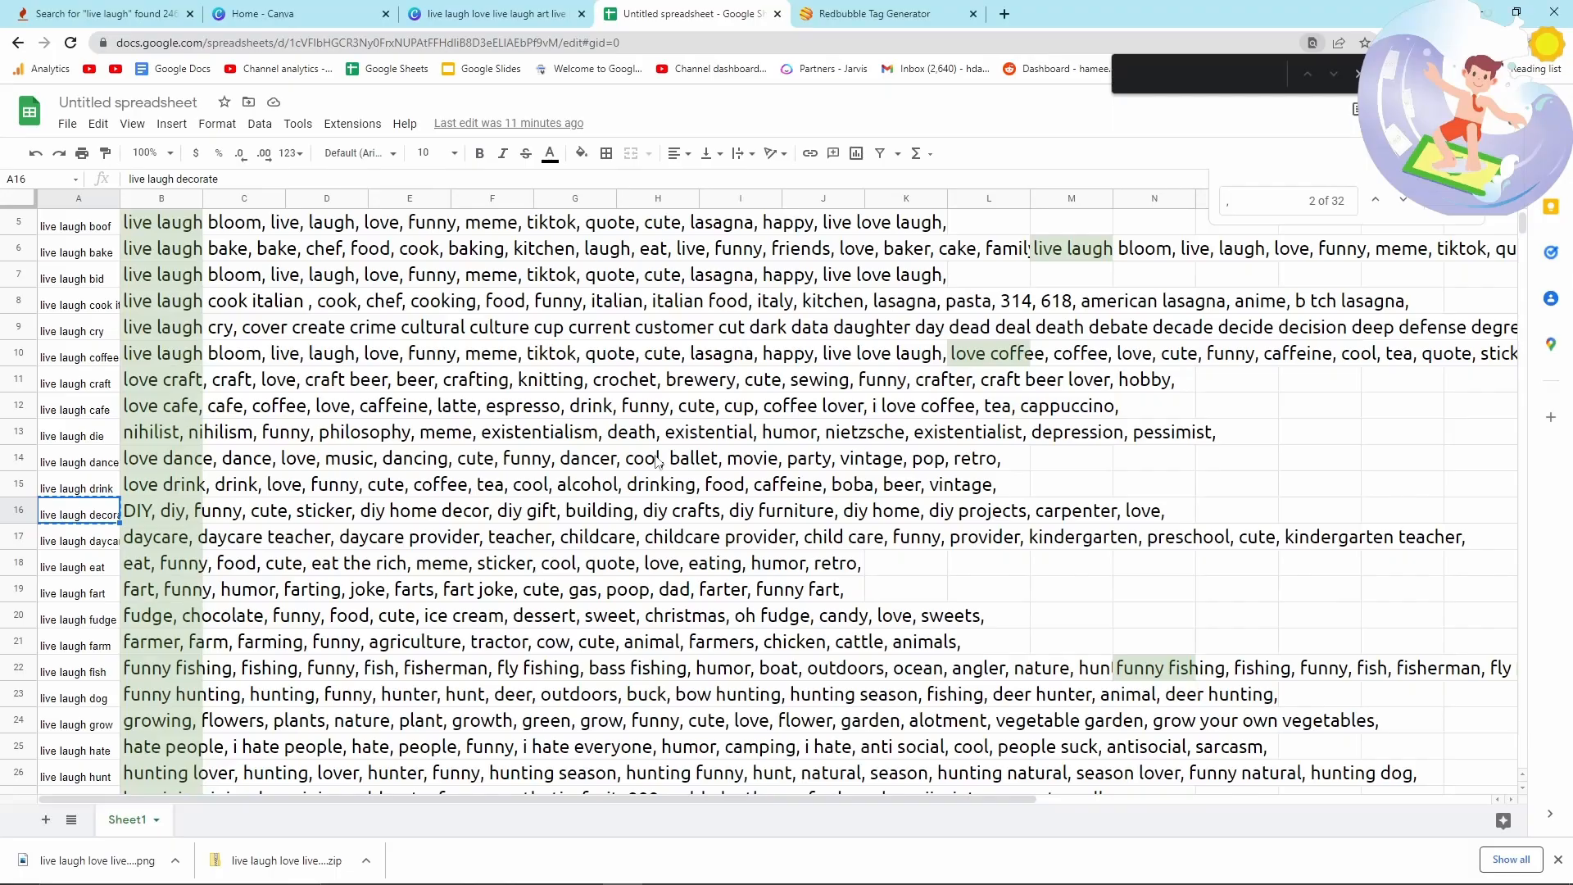
key(alt+Tab)
drag(766, 370, 946, 387)
text(DIY)
Replace the tags with the spreadsheet's DIY tags and begin the description "perfect gift idea for a DIY expert, someone who has helped you remodel your kitchen"
key(alt+Tab)
key(Right)
key(ctrl+c)
key(alt+Tab)
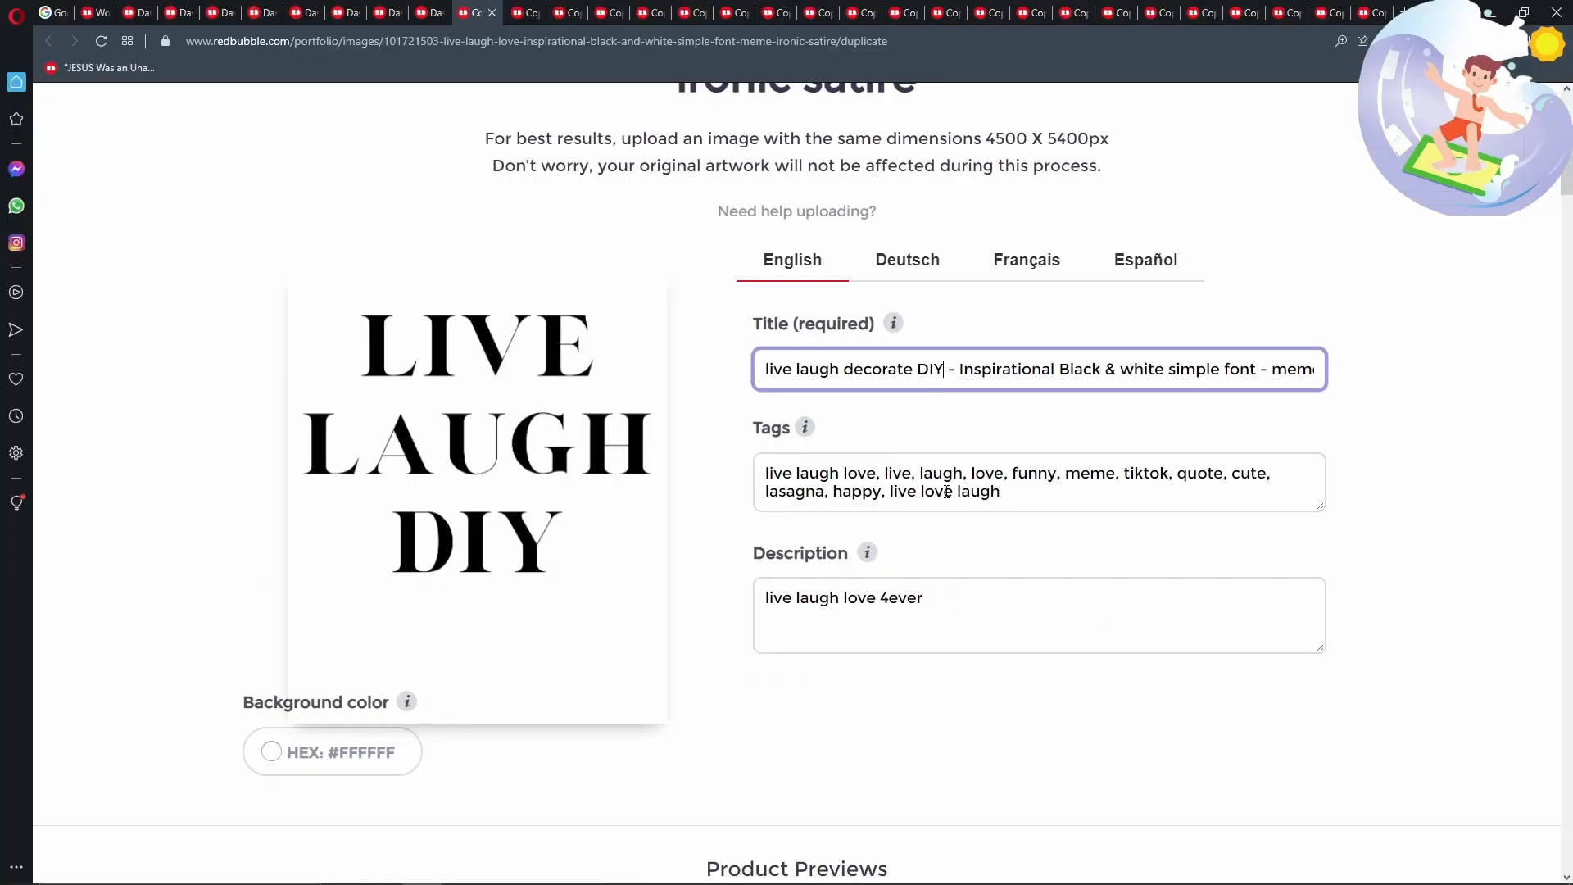
triple_click(947, 492)
key(ctrl+v)
triple_click(935, 595)
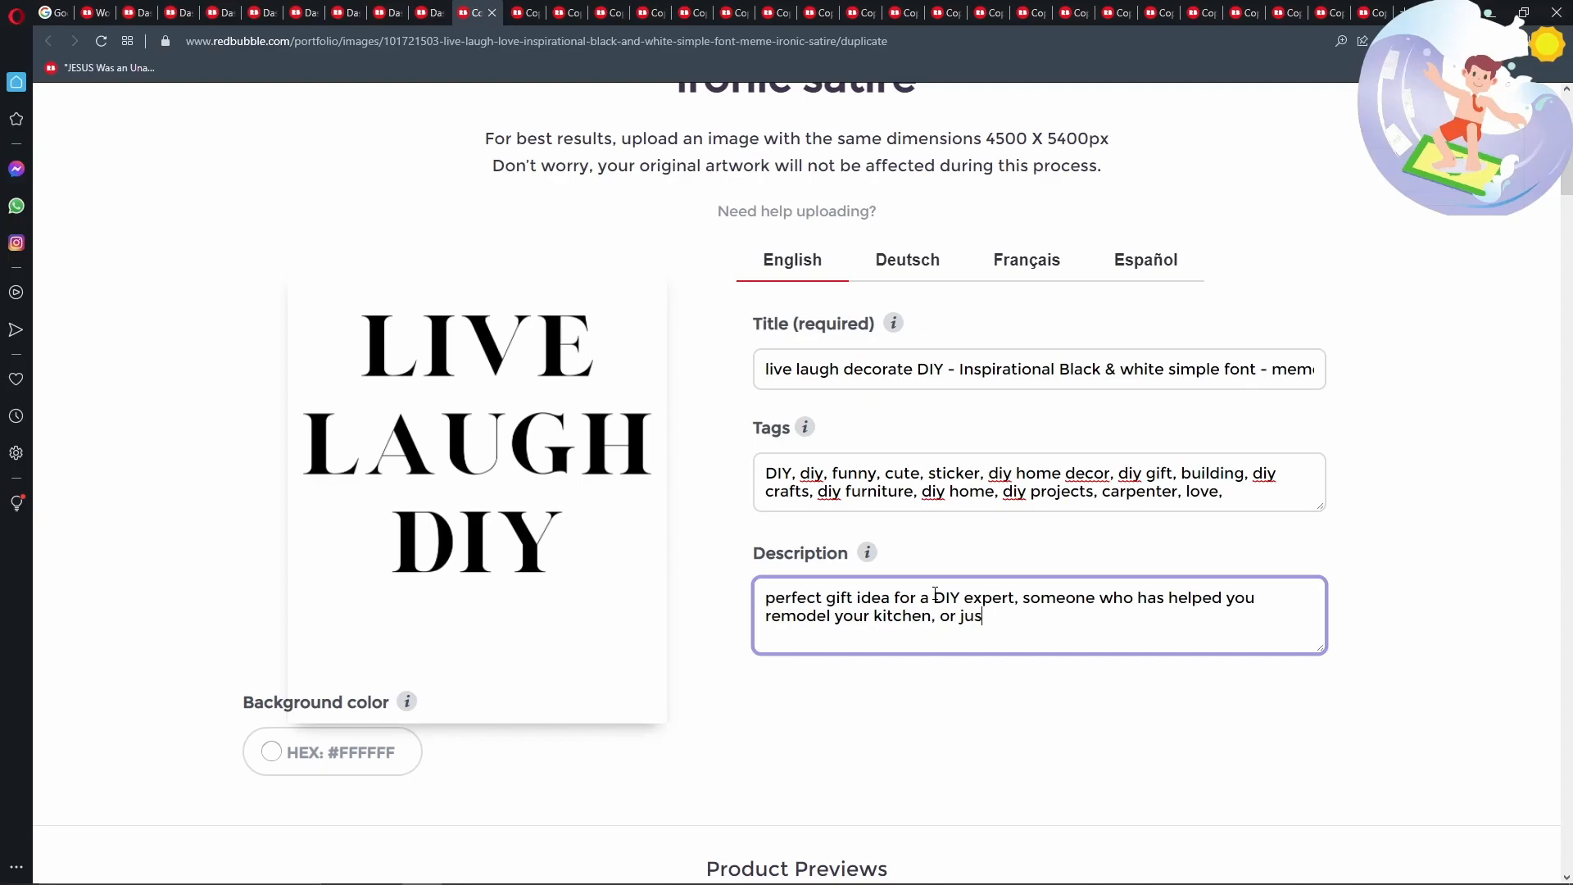
scroll(936, 593, down, 15)
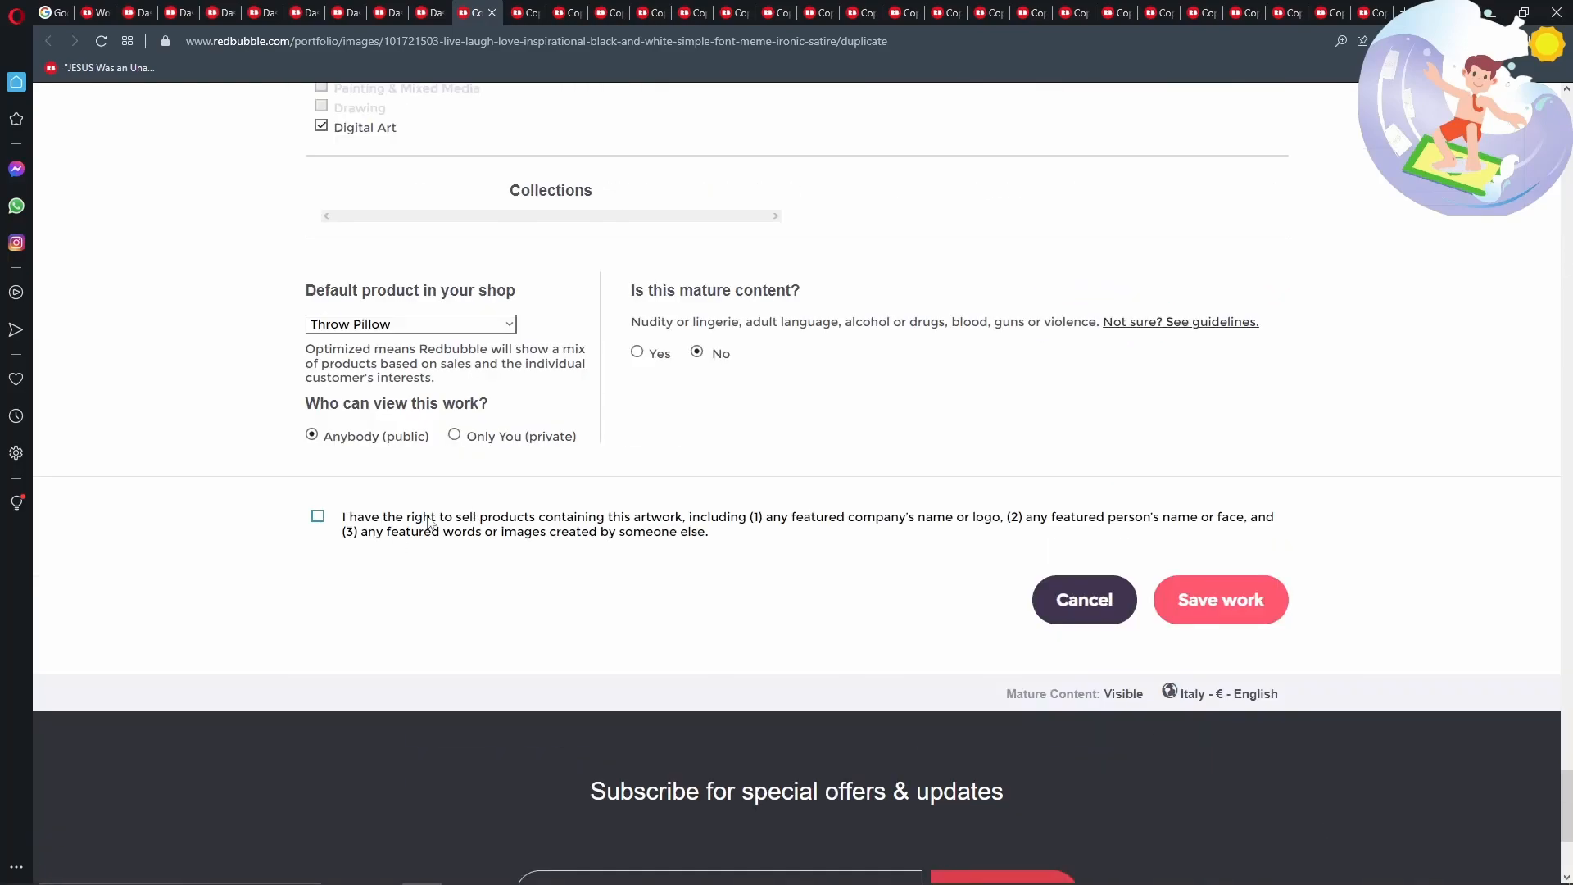
Locate and select the "live laugh fart" keyword in the spreadsheet
key(alt+Tab)
click(69, 566)
scroll(69, 585, down, 1)
click(81, 542)
key(alt+Tab)
In the next copy of the live laugh love work, replace the artwork with the LIVE LAUGH FART image
scroll(524, 369, up, 3)
click(524, 10)
scroll(756, 524, down, 4)
key(alt+Tab)
key(alt+Tab)
drag(343, 303, 399, 693)
key(alt+Tab)
key(alt+Tab)
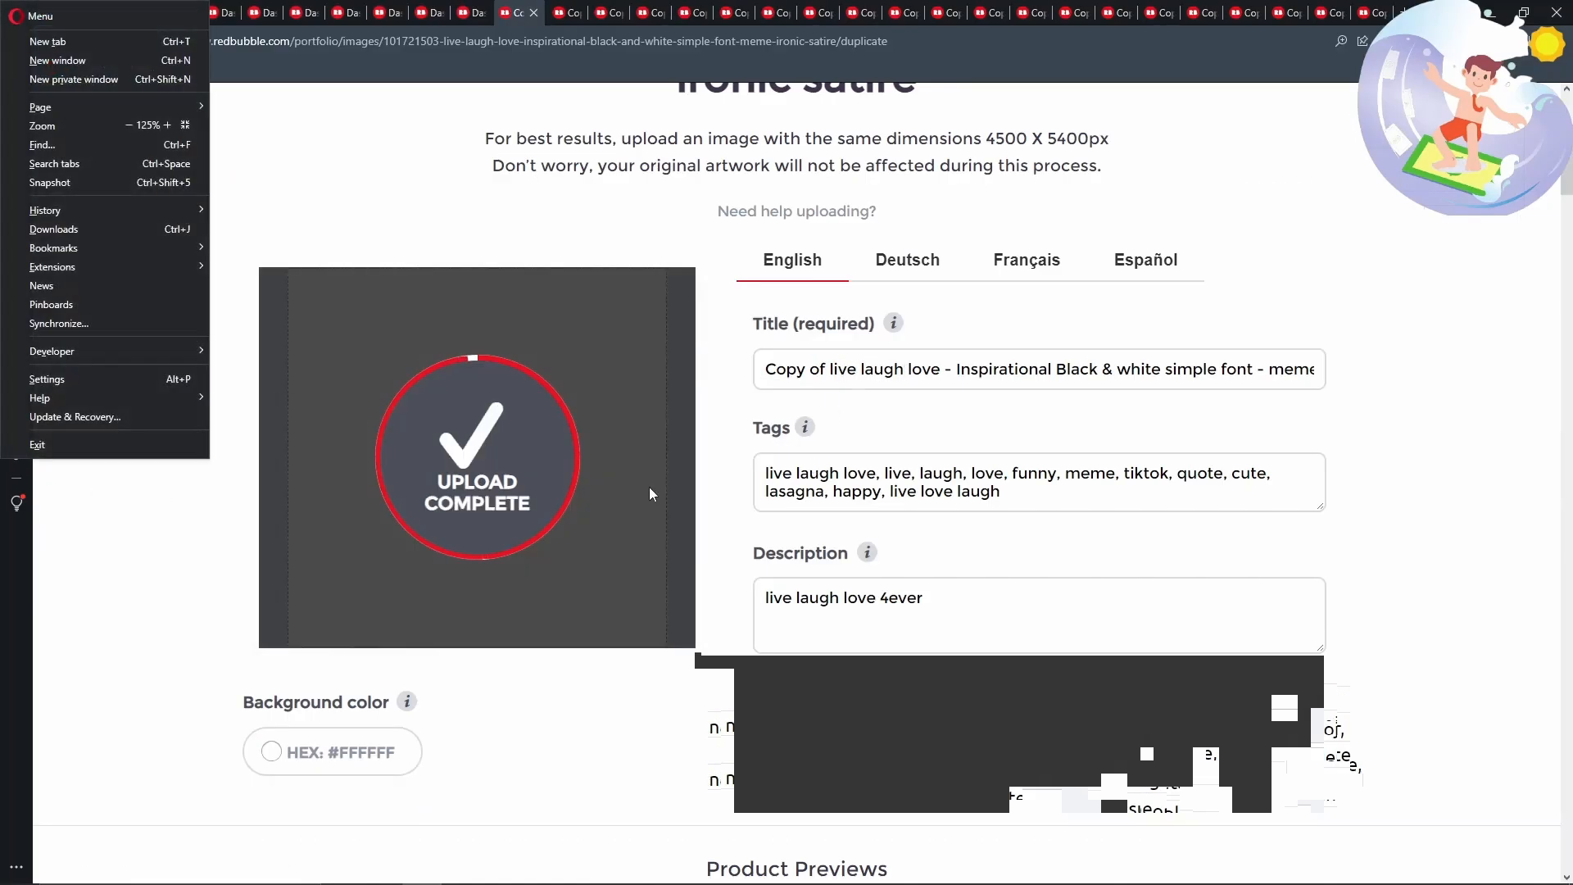
Replace the tags with the spreadsheet's fart tags and retitle the work "live laugh fart - funny inspirational mocking quote Black & white simple font"
triple_click(988, 479)
key(ctrl+v)
key(alt+Tab)
click(80, 541)
key(ctrl+c)
key(alt+Tab)
drag(942, 371, 758, 370)
key(ctrl+v)
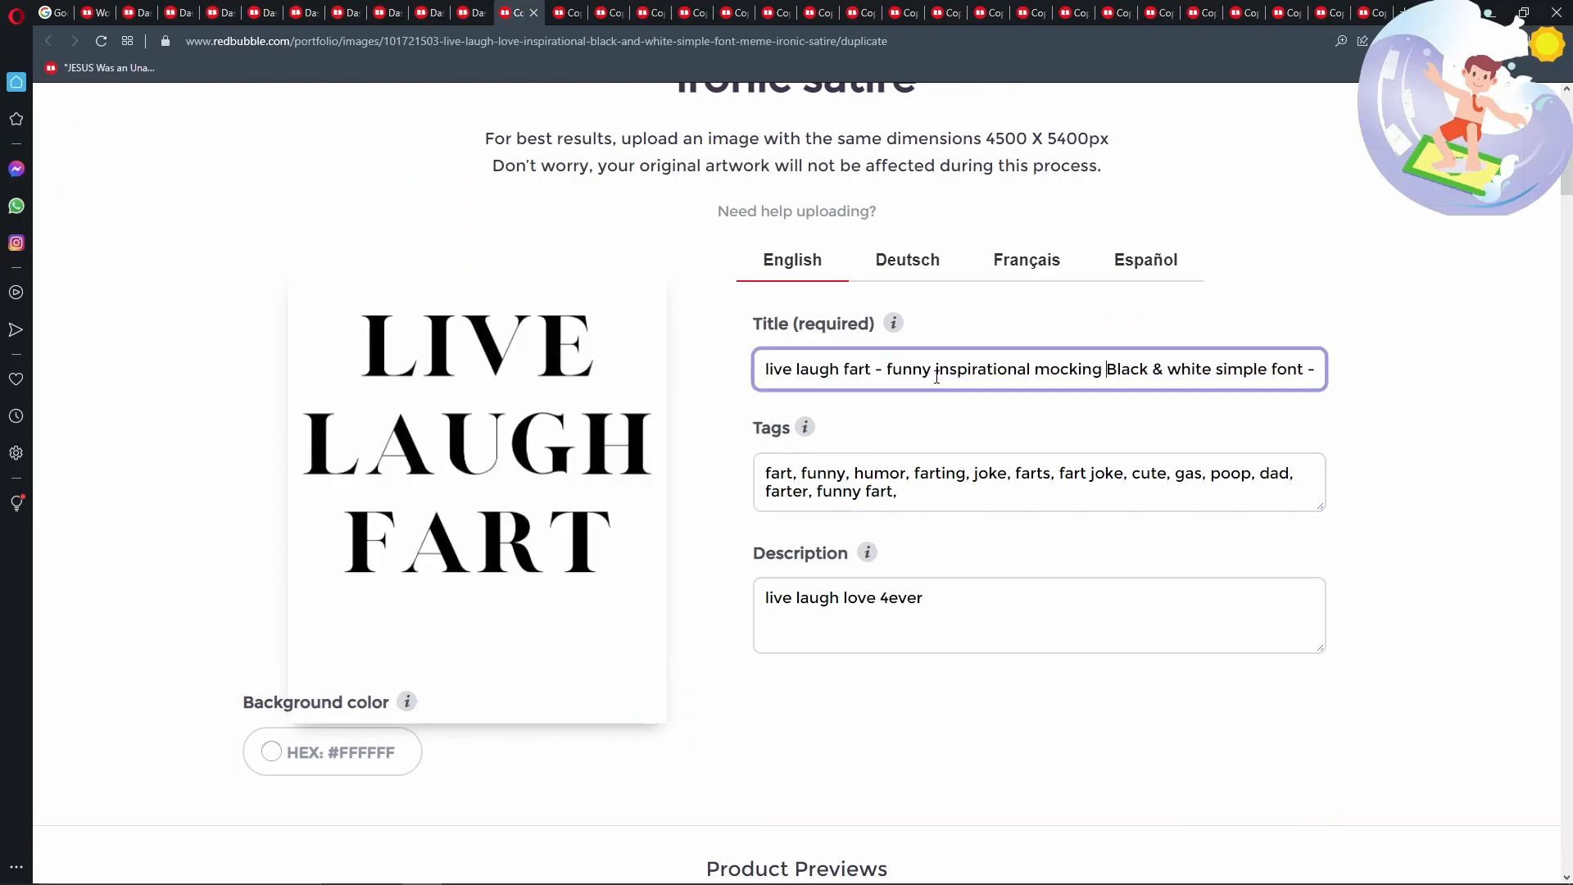
scroll(937, 377, down, 1)
text(quote)
Confirm the right to sell the live laugh fart artwork and save the work
scroll(1074, 426, down, 20)
scroll(389, 462, up, 5)
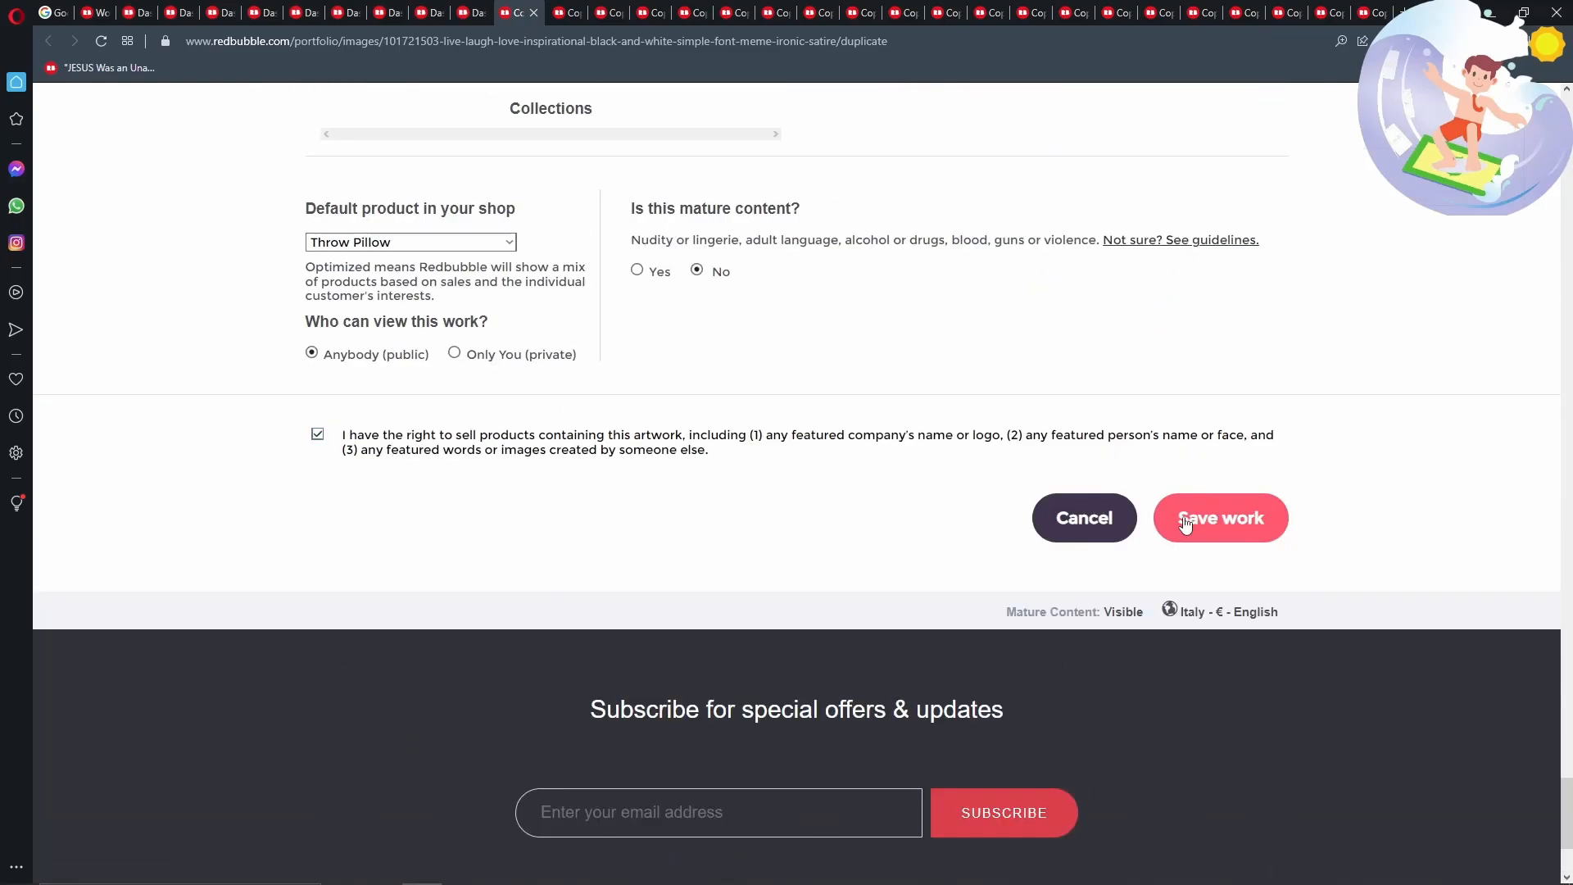
click(1186, 520)
In the next copy of the live laugh love work, replace the artwork with the LIVE LAUGH FISH image
key(alt+Tab)
key(alt+Tab)
key(alt+Tab)
key(alt+Tab)
scroll(579, 522, down, 5)
key(alt+Tab)
drag(631, 307, 383, 604)
key(alt+Tab)
Change the start of the title to "live laugh fish - funny fishing quote", keeping "Black & white simple font"
scroll(579, 523, up, 3)
drag(941, 535, 758, 534)
key(ctrl+v)
text(funny fis)
scroll(975, 530, down, 1)
text(hing quote)
Replace the work's tags with the funny fishing tag list from the spreadsheet
key(alt+Tab)
key(alt+Tab)
click(969, 565)
key(ctrl+v)
key(alt+Tab)
key(alt+Tab)
Describe the work as "live laugh fish for fishing lovers gift ideas for people who fish" a lot, and confirm the right to sell it
scroll(952, 530, down, 2)
drag(951, 527, 557, 525)
text(live laugh f)
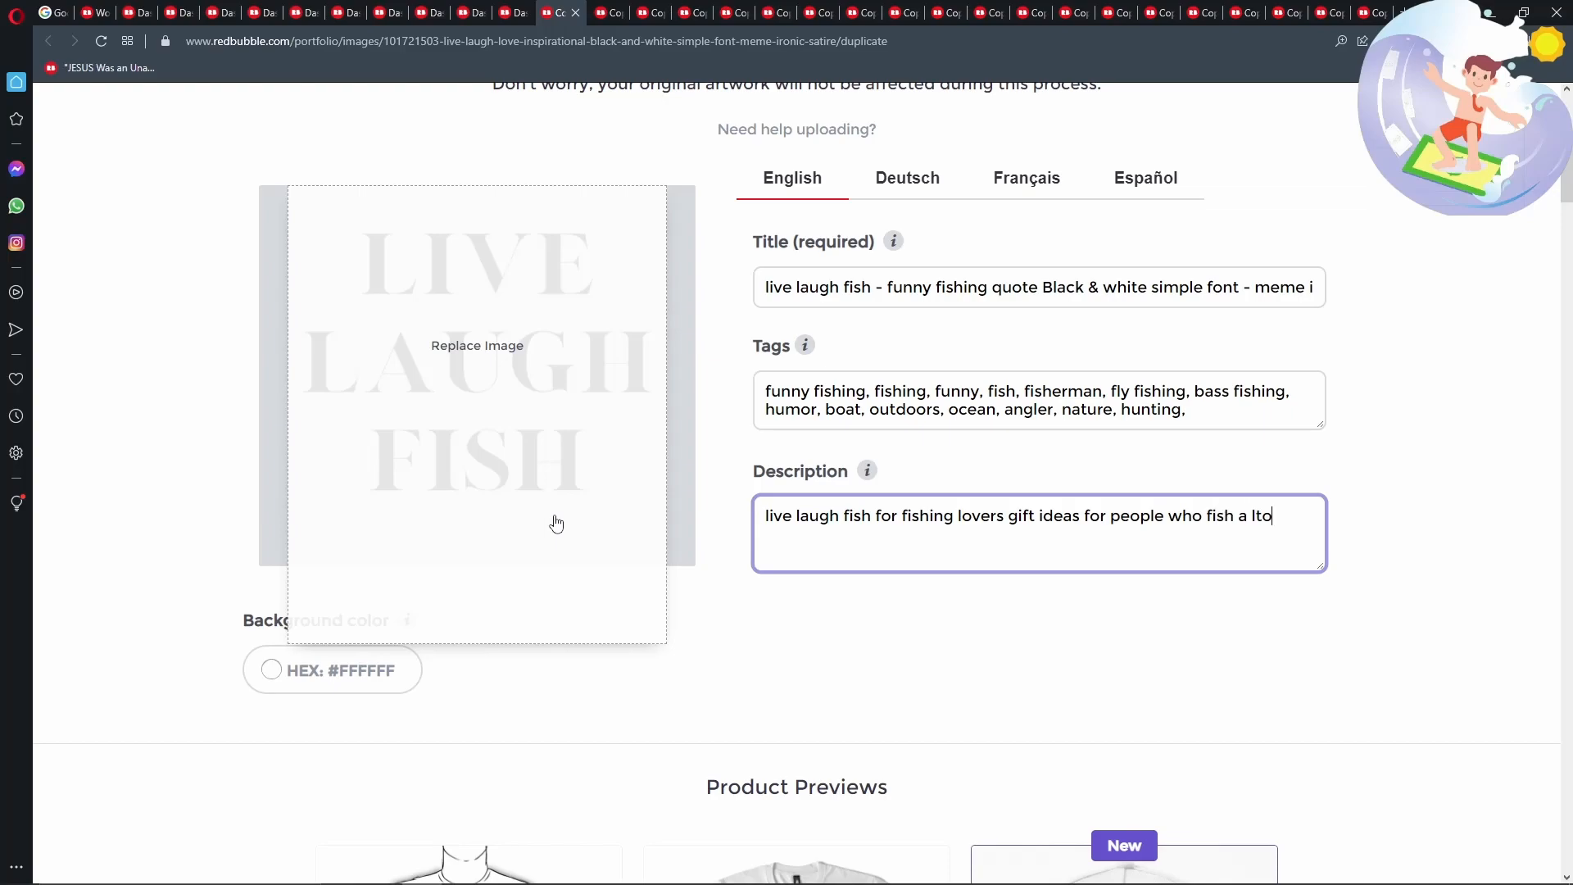
text(d memes)
scroll(557, 524, down, 15)
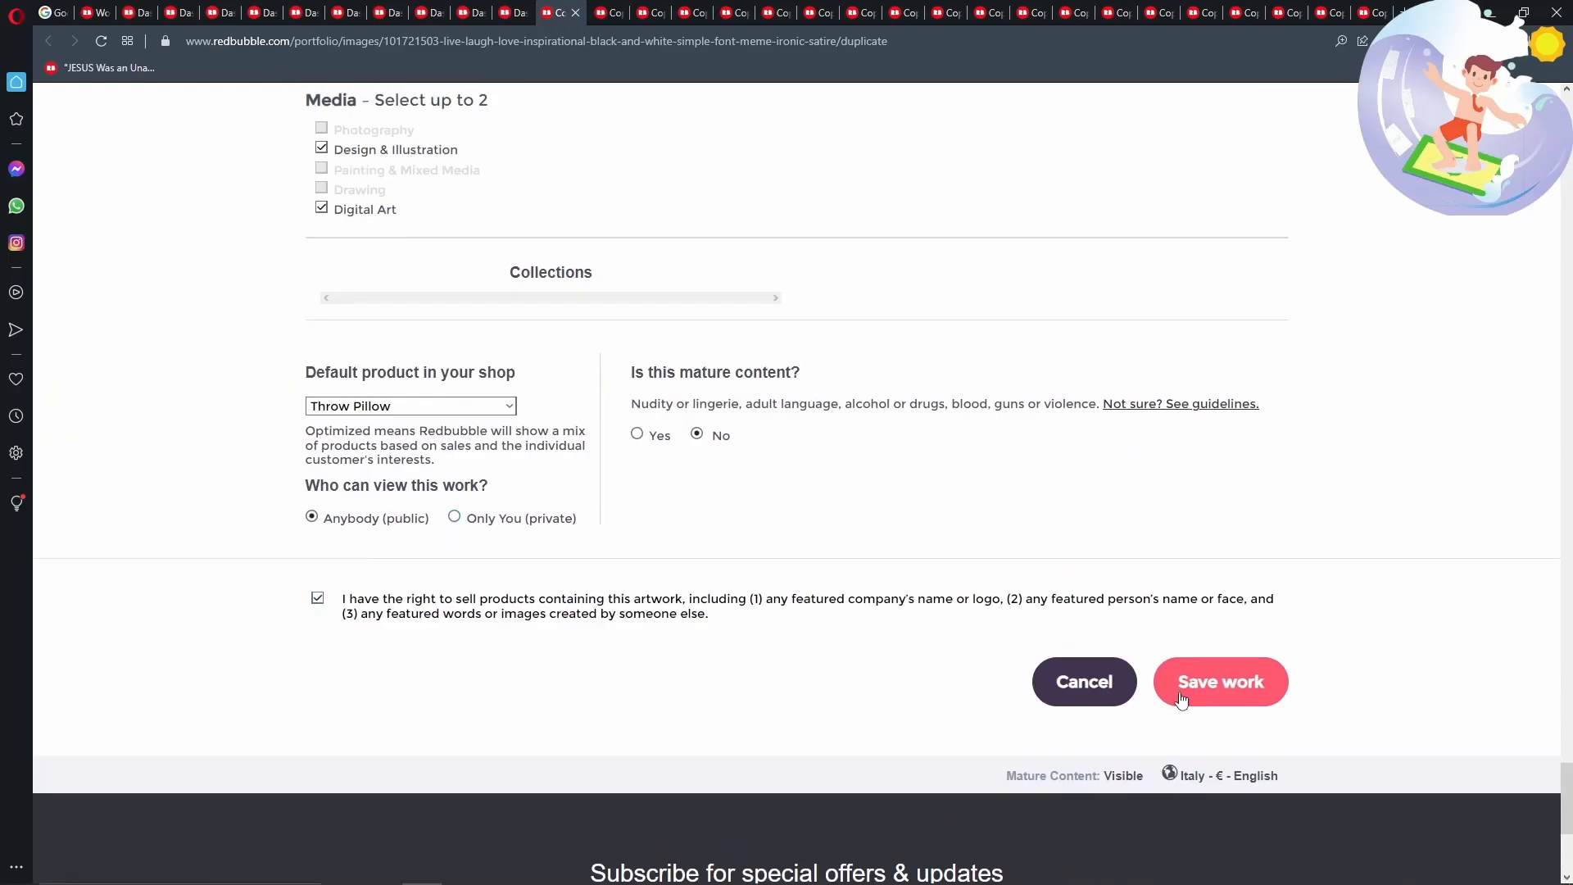
Save the fish work, copy the "live laugh hate" keyword from the spreadsheet and open the next duplicate of live laugh love
click(1180, 695)
key(alt+Tab)
scroll(246, 607, down, 2)
click(78, 615)
key(alt+Tab)
click(607, 14)
Replace the artwork in this copy with the LIVE LAUGH HATE image from the designs folder
scroll(475, 526, down, 3)
key(alt+Tab)
click(723, 297)
click(807, 299)
click(899, 307)
key(alt+Tab)
drag(992, 310, 440, 765)
key(alt+Tab)
key(alt+Tab)
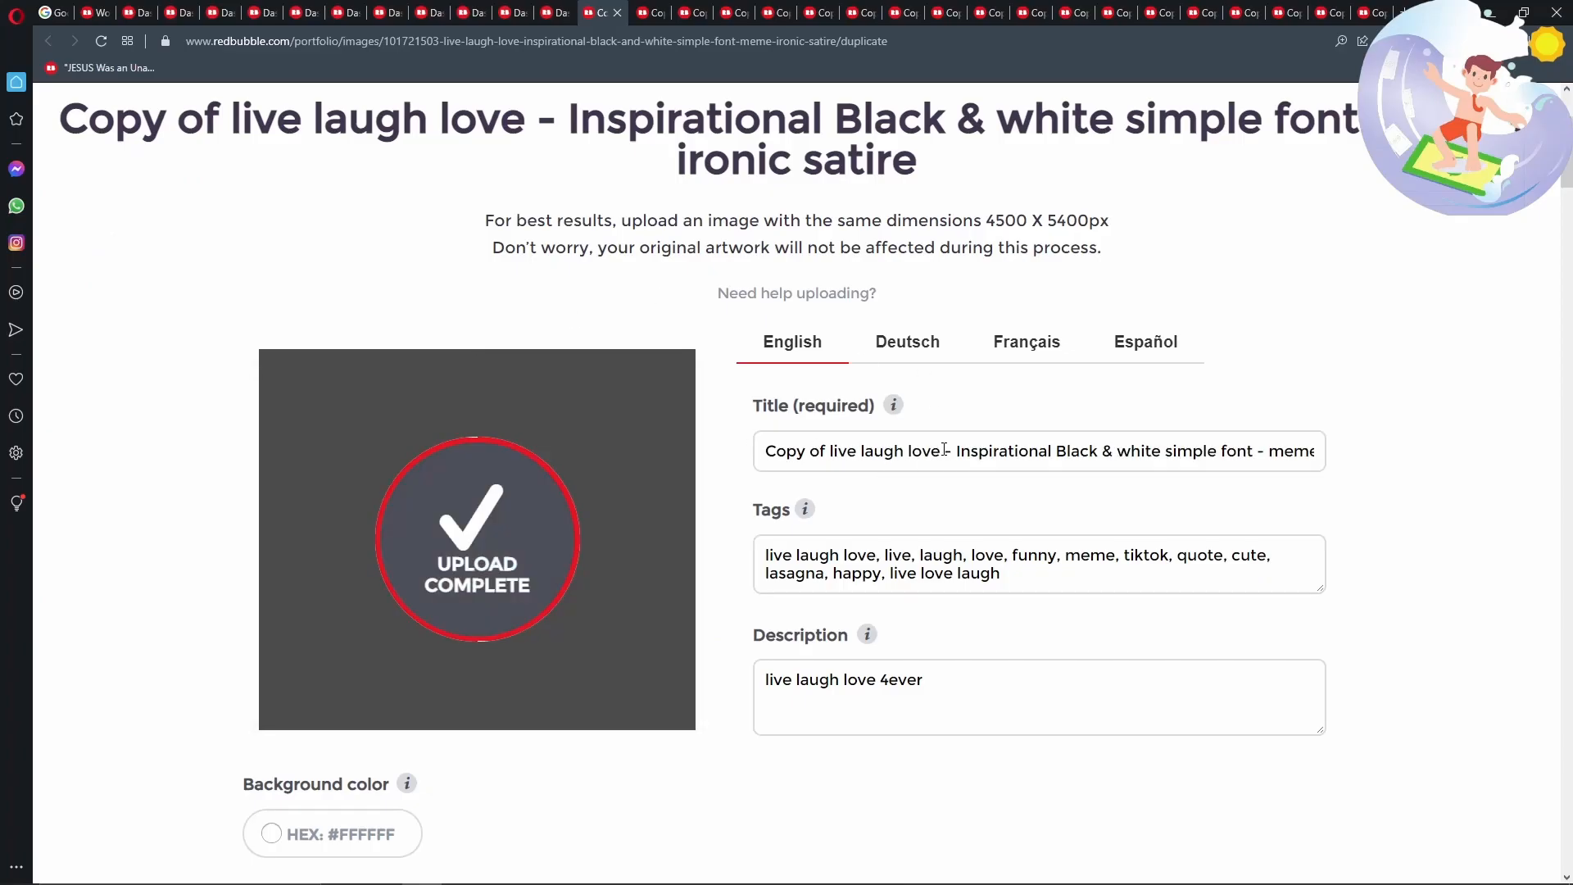
Start the title with "live laugh hate - Mocking Inspirational" and replace the tags with the hate people tag list from the spreadsheet
drag(944, 449, 765, 453)
key(alt+Tab)
key(Right)
key(ctrl+c)
key(alt+Tab)
click(958, 567)
key(ctrl+a)
key(ctrl+v)
Start the description with "i hate people funny nihilist quote black and" and save the work
click(981, 681)
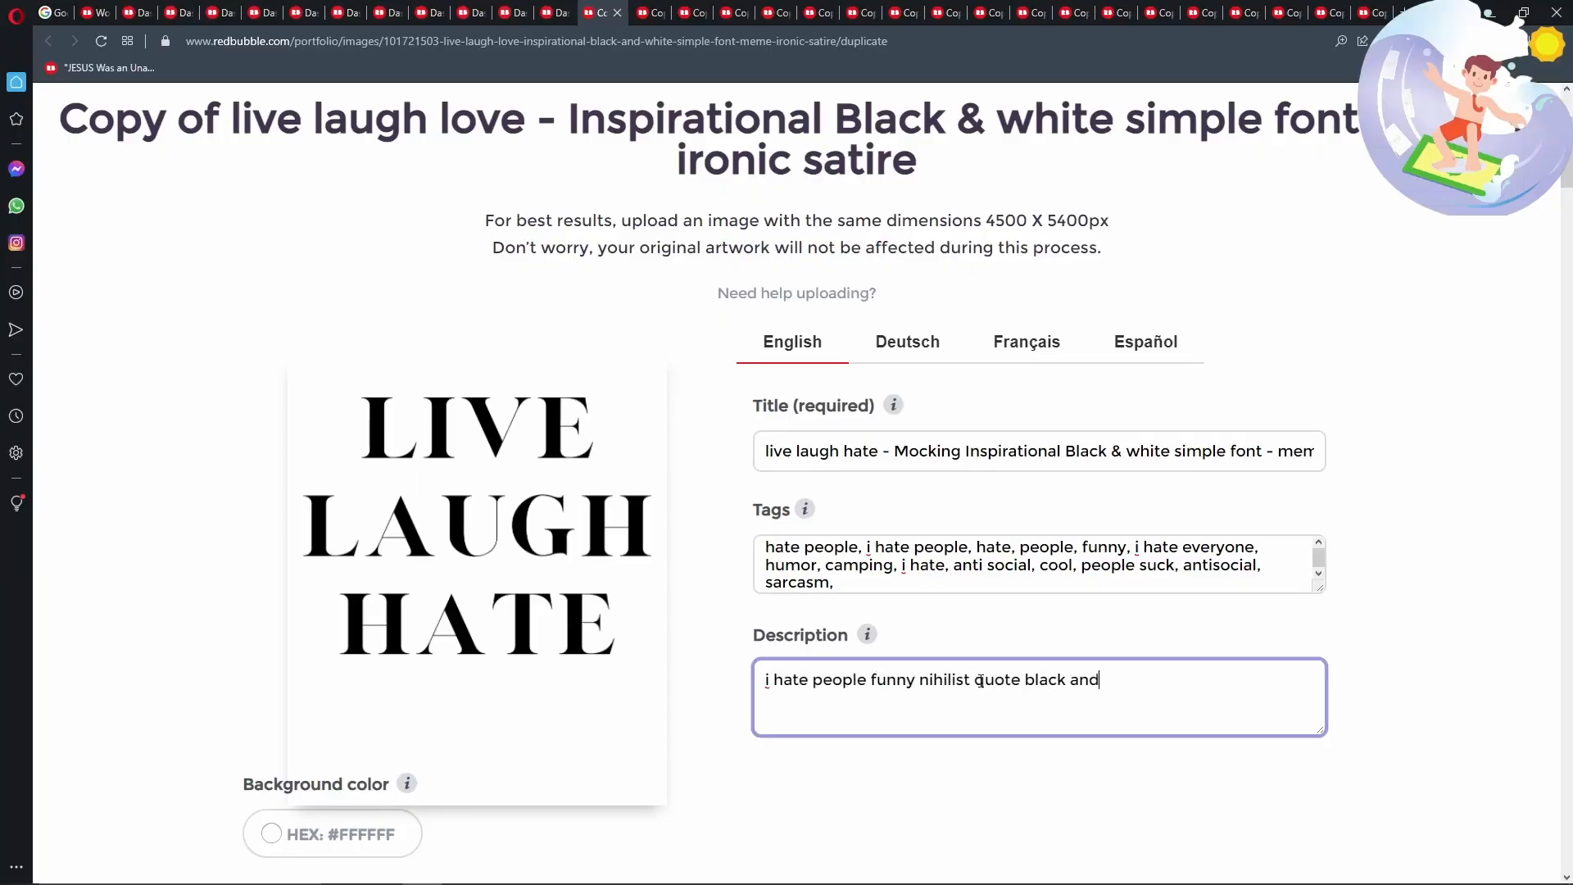
text(t idea)
scroll(481, 631, down, 15)
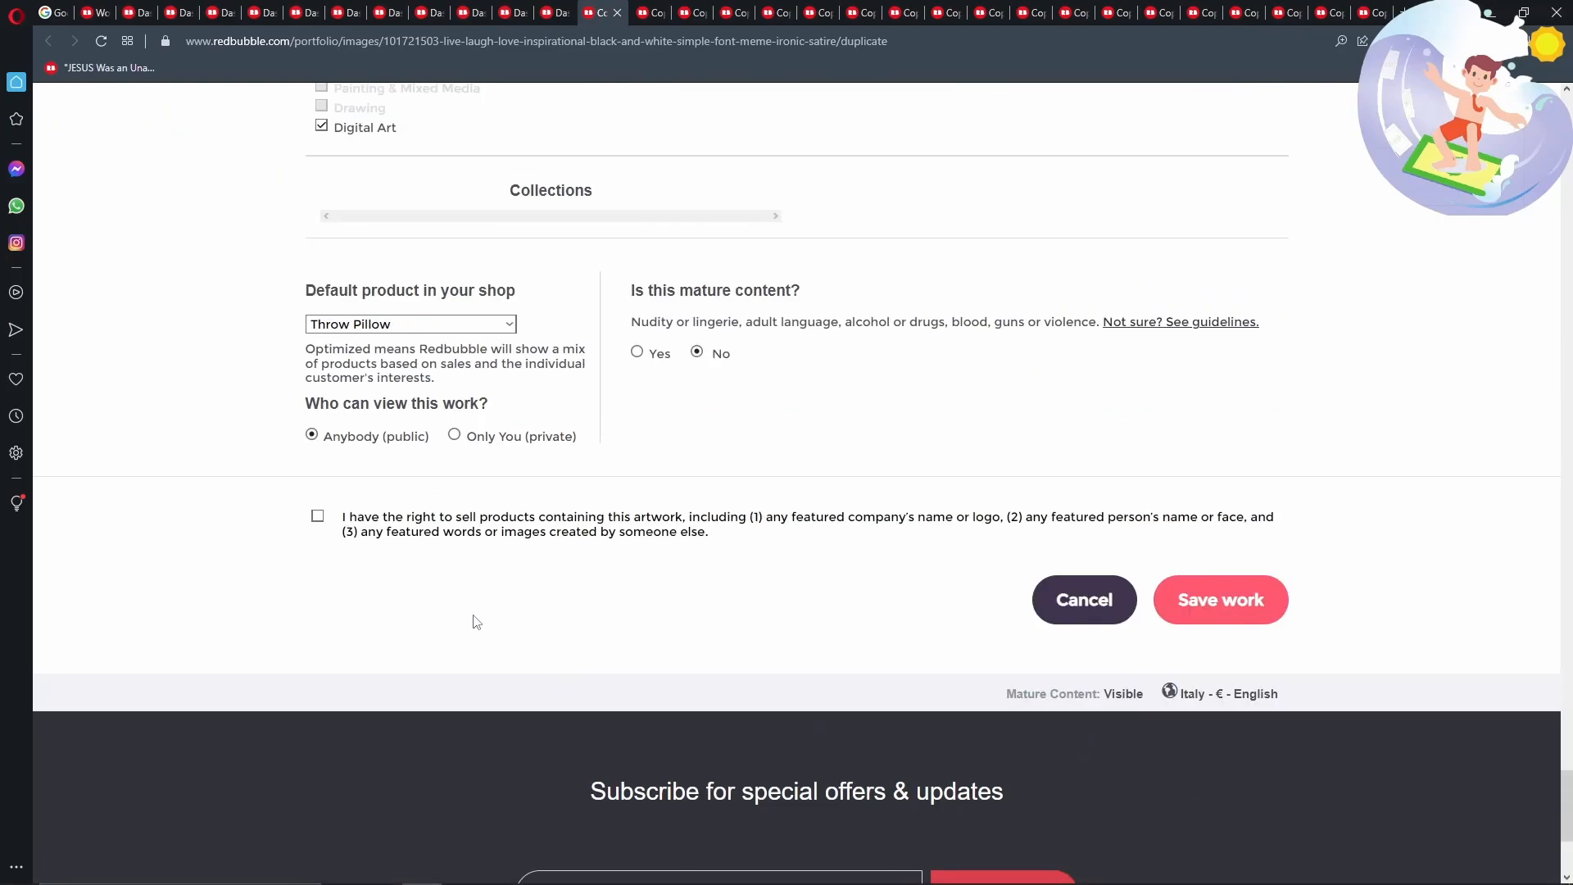
click(1229, 600)
In the next copy of the work, start the title with "live laugh hunt- mocking funny", using the keyword from the spreadsheet
key(alt+Tab)
key(Down)
key(Left)
key(ctrl+c)
key(alt+Tab)
click(652, 13)
scroll(877, 525, down, 2)
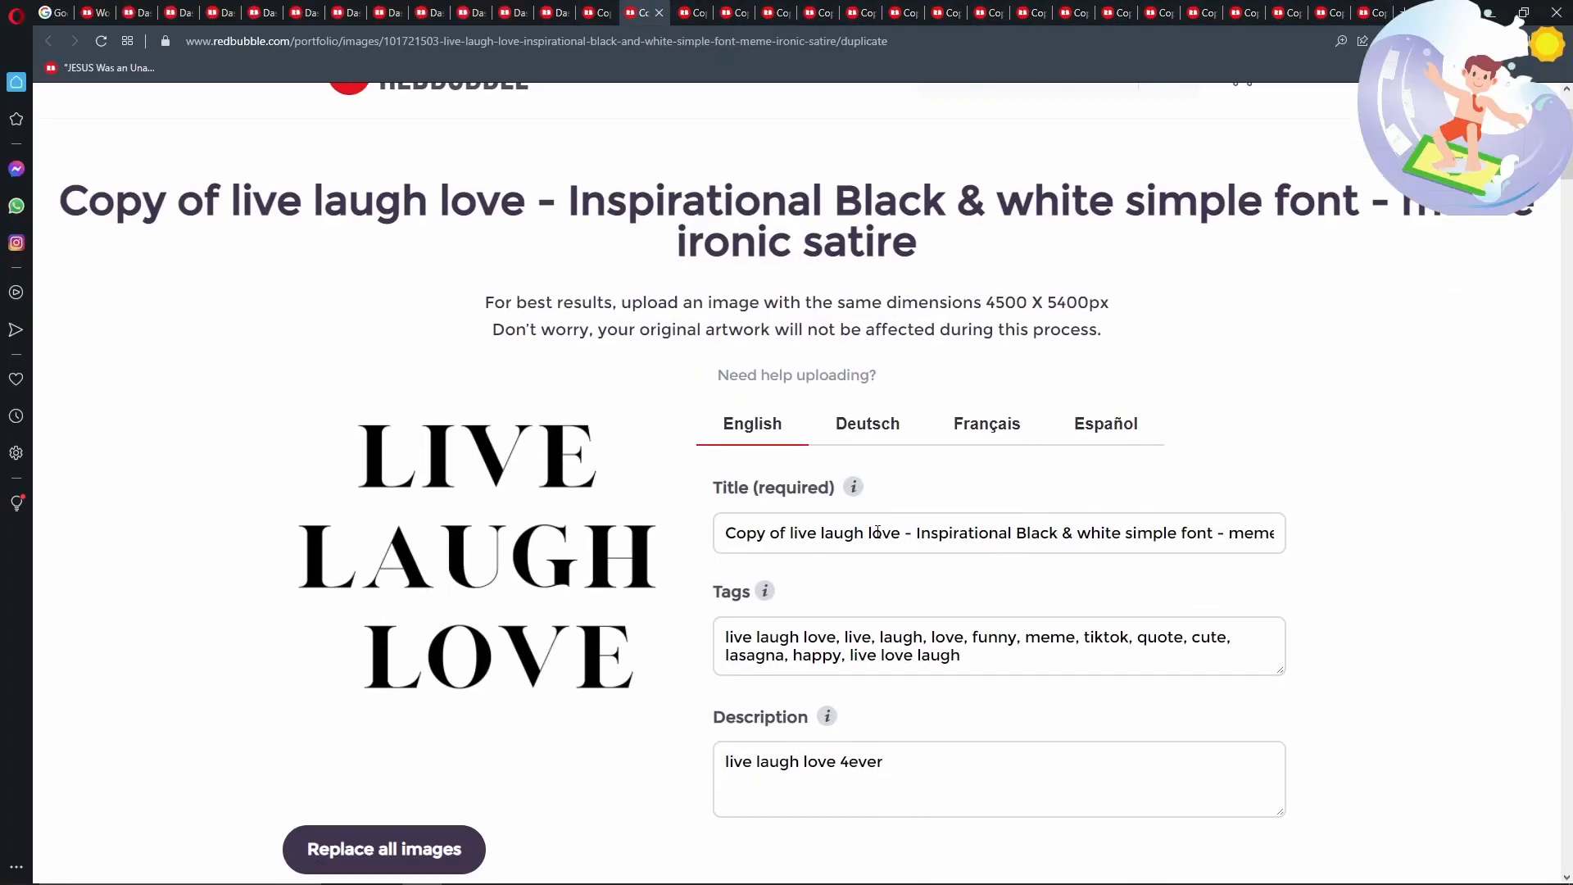
Replace the hunt work's tags with the hunting lover tag list from the spreadsheet
key(alt+Tab)
key(Right)
key(ctrl+c)
key(alt+Tab)
scroll(917, 565, down, 1)
click(923, 580)
key(ctrl+a)
key(ctrl+v)
Confirm the right to sell the hunt work and try to save it
scroll(926, 573, down, 4)
drag(1567, 181, 1572, 805)
click(318, 516)
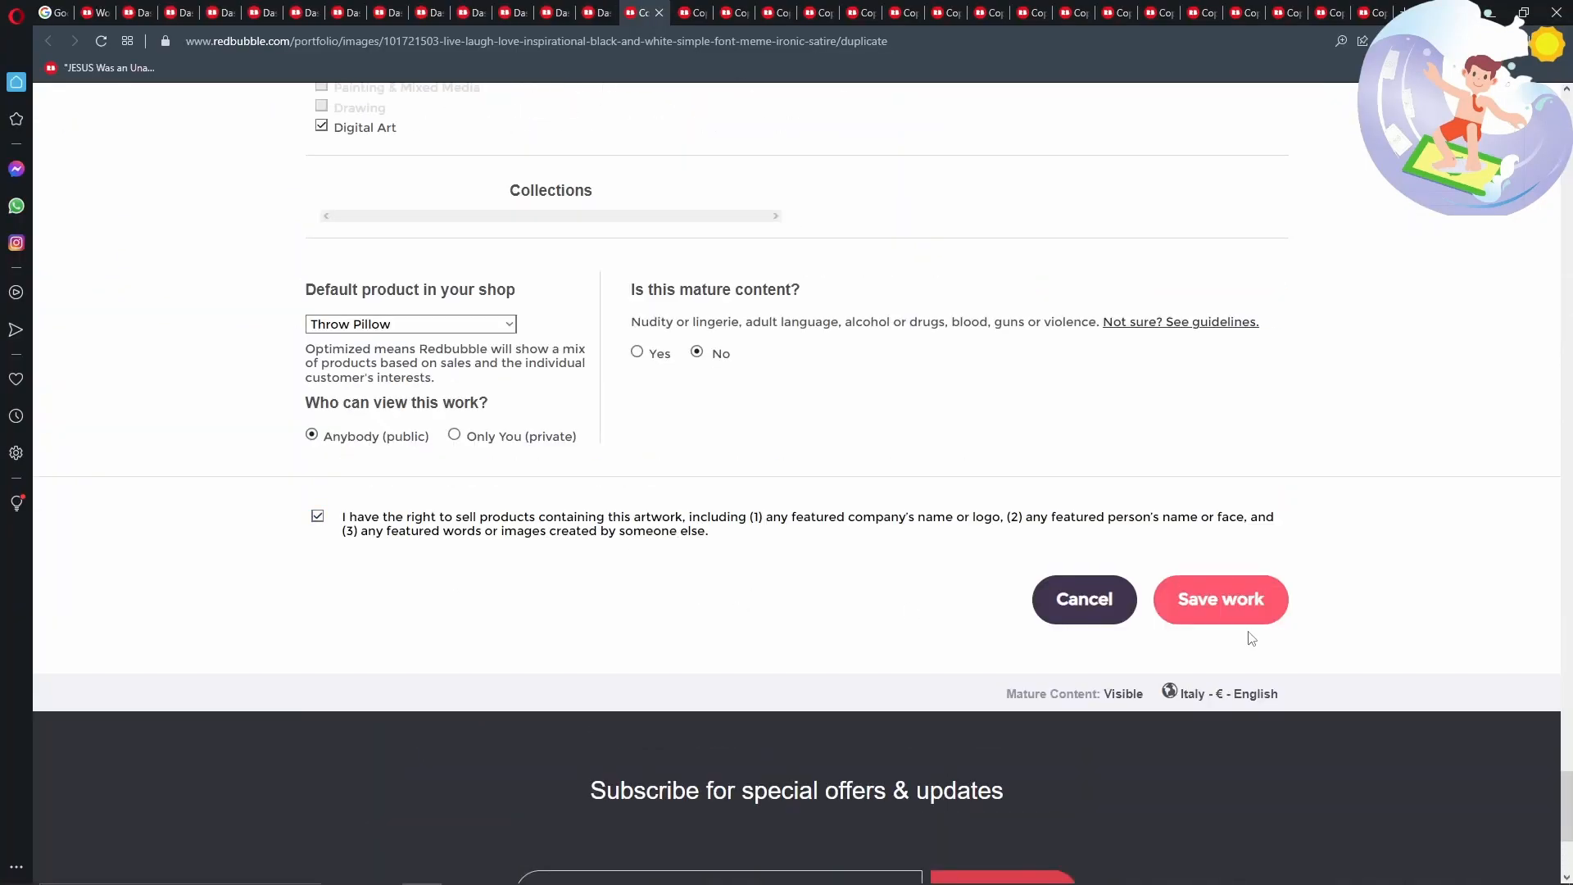
click(1232, 611)
key(alt+Tab)
click(97, 703)
key(ctrl+c)
key(alt+Tab)
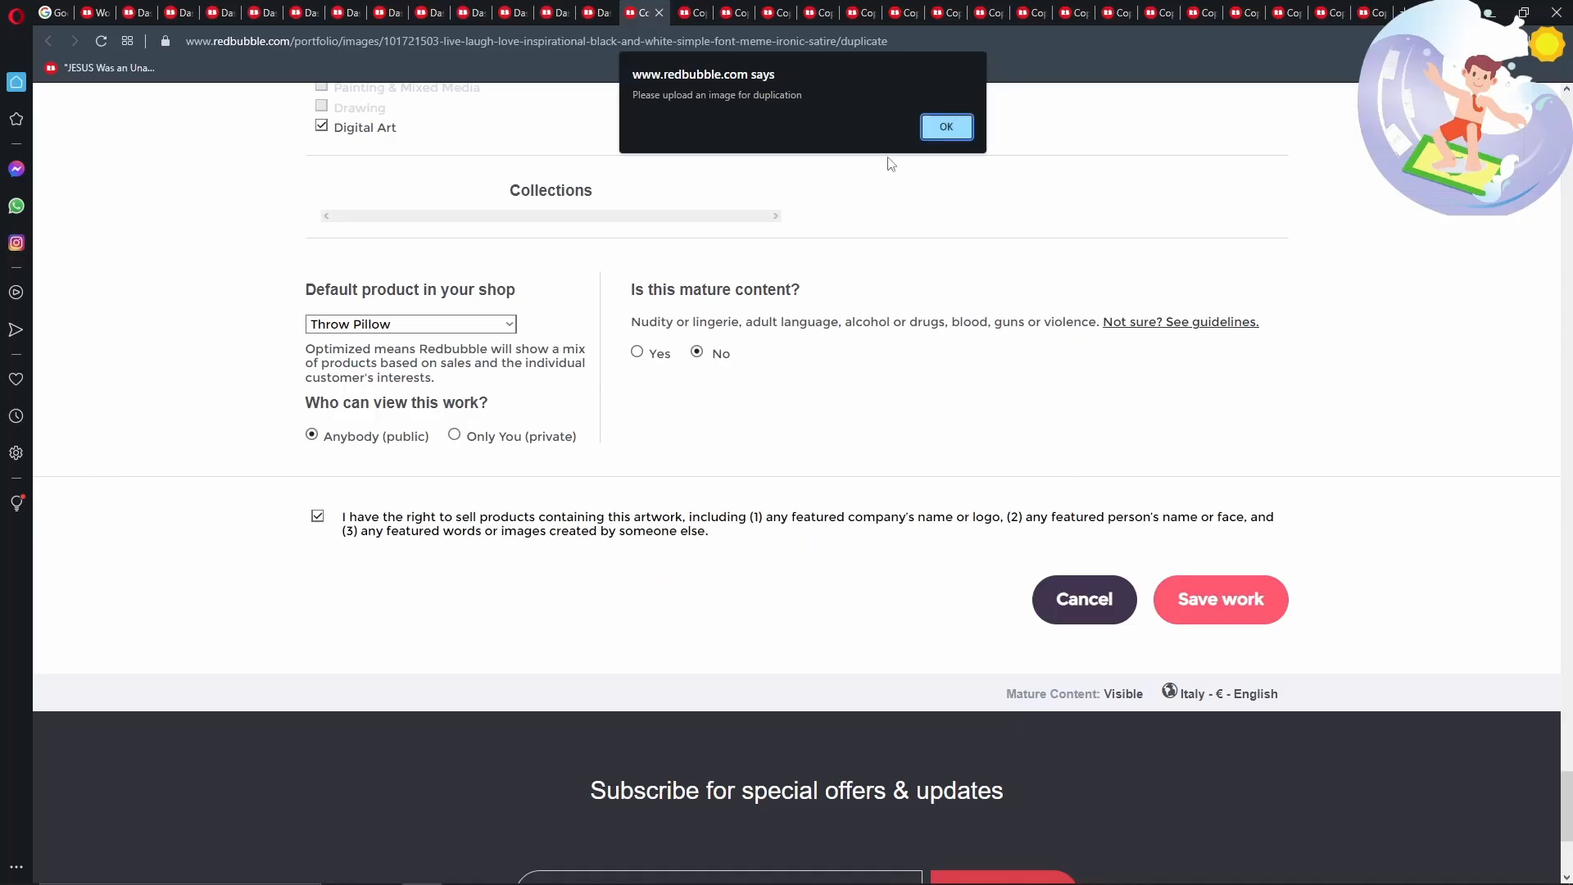
key(Return)
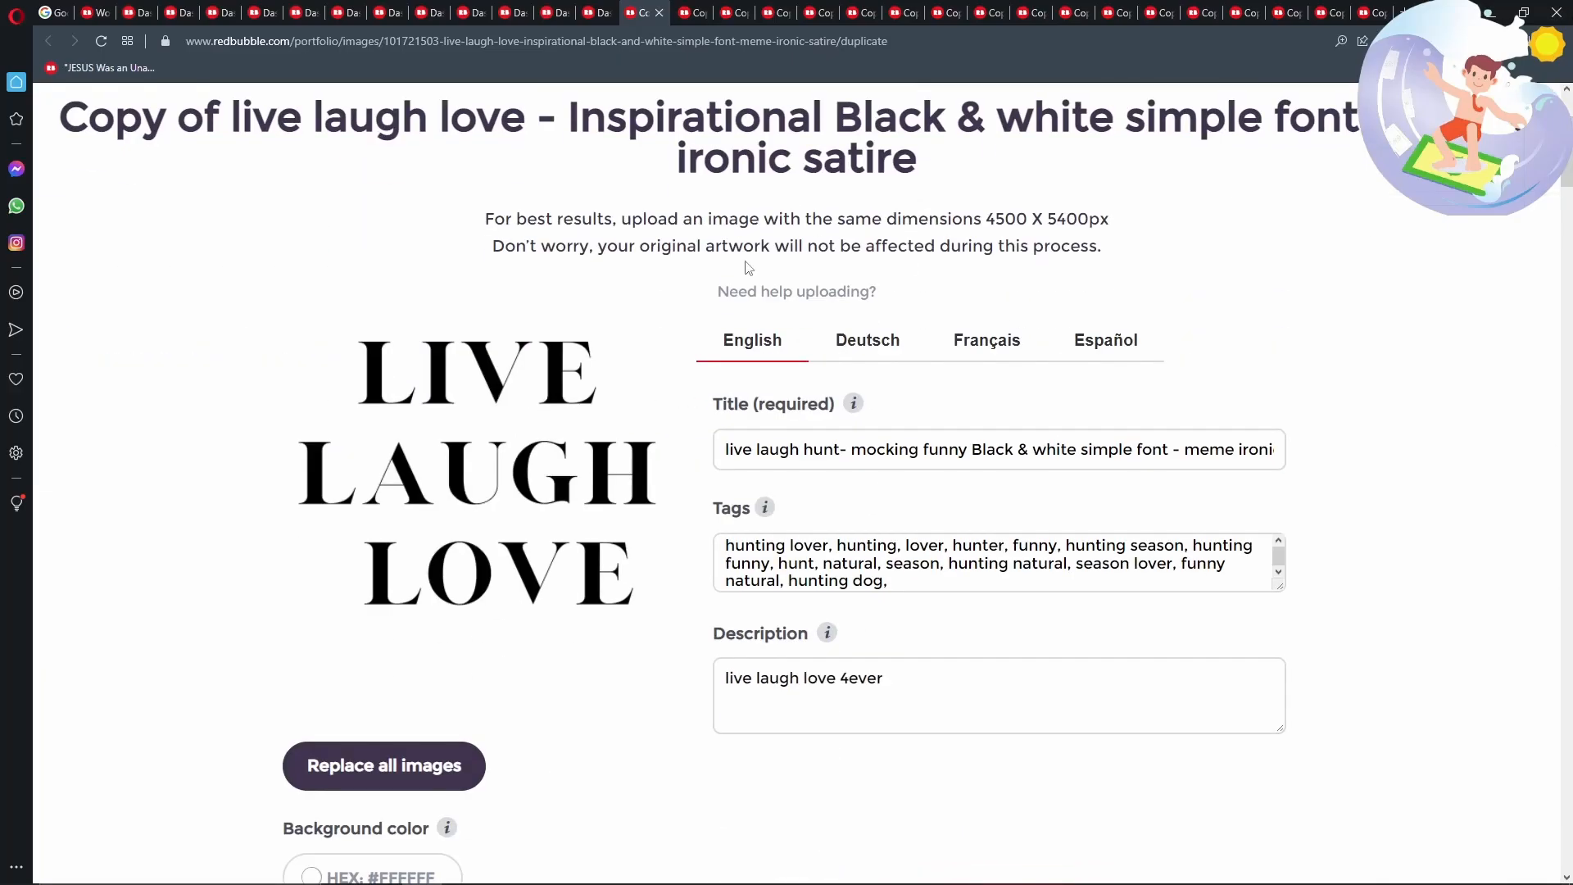
Replace the hunt work's artwork with the LIVE LAUGH HUNT image from the designs folder
key(alt+Tab)
key(Tab)
click(896, 424)
key(alt+Tab)
drag(899, 299, 428, 751)
key(alt+Tab)
key(alt+Tab)
drag(967, 264, 360, 824)
scroll(604, 661, down, 3)
click(679, 13)
key(alt+Tab)
drag(987, 295, 449, 492)
Save the hunt work
key(alt+Tab)
drag(1570, 167, 1570, 807)
click(1239, 595)
In the next copy of live laugh love, replace the artwork with the LIVE LAUGH KIDNAP image
click(693, 12)
key(alt+Tab)
drag(1257, 299, 1039, 412)
key(alt+Tab)
scroll(1039, 412, down, 4)
key(alt+Tab)
drag(1262, 301, 483, 377)
key(alt+Tab)
key(alt+Tab)
Change the start of the title to "live laugh kidnap" using the keyword from the spreadsheet, keeping "Inspirational Black & white simple font"
click(777, 409)
click(72, 687)
key(ctrl+c)
key(alt+Tab)
key(alt+Tab)
drag(942, 288, 583, 292)
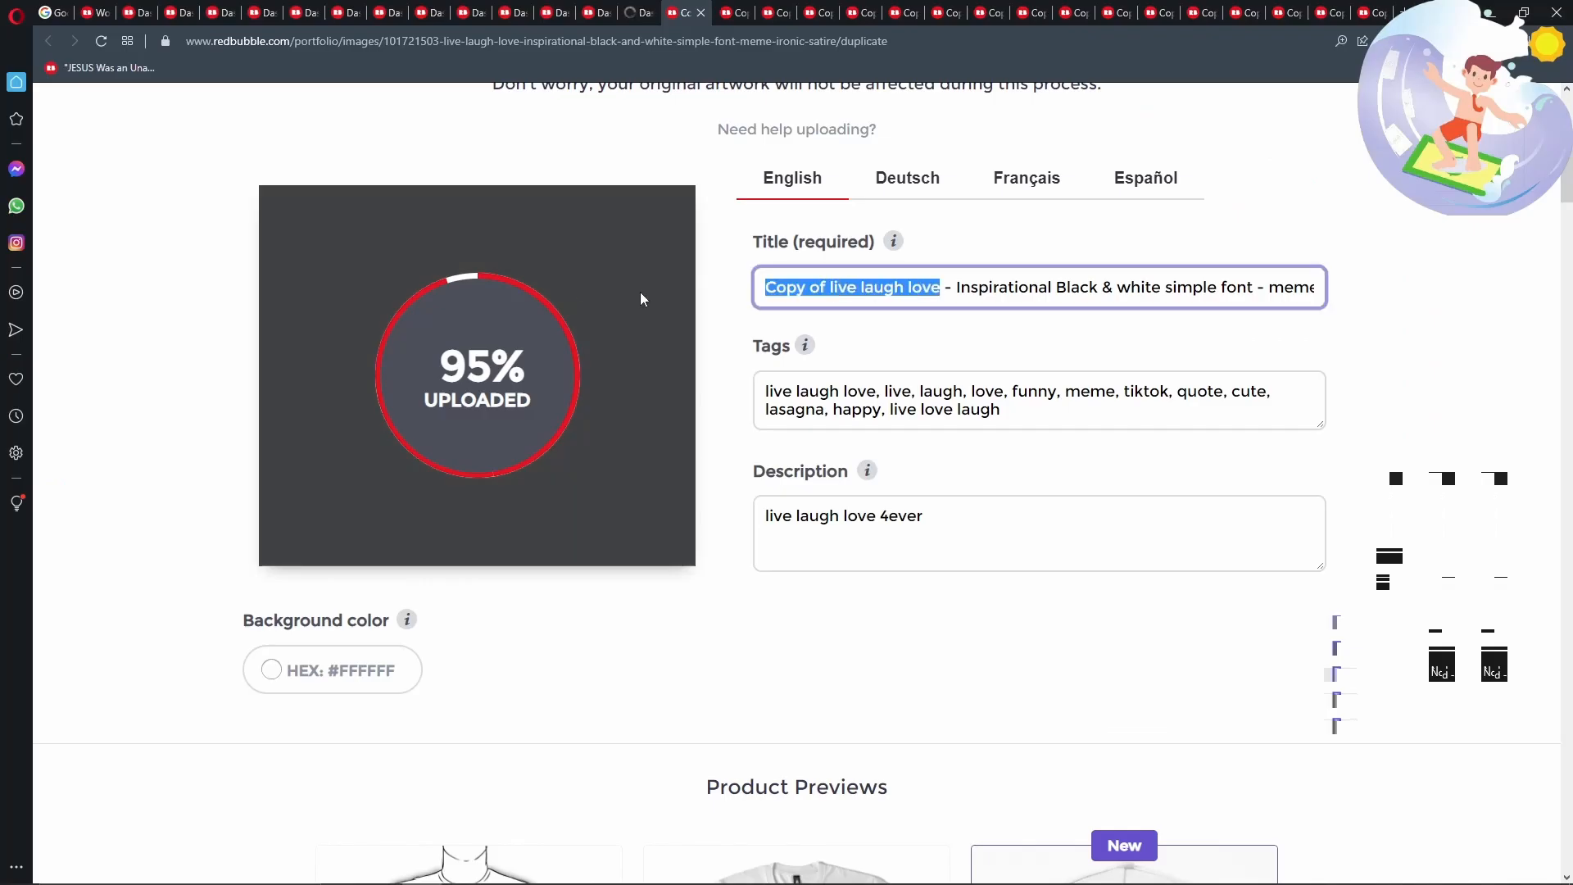
key(ctrl+v)
Replace the kidnap work's tags with the funny kidnap tag list from the spreadsheet
key(alt+Tab)
click(191, 701)
key(ctrl+c)
key(alt+Tab)
triple_click(959, 420)
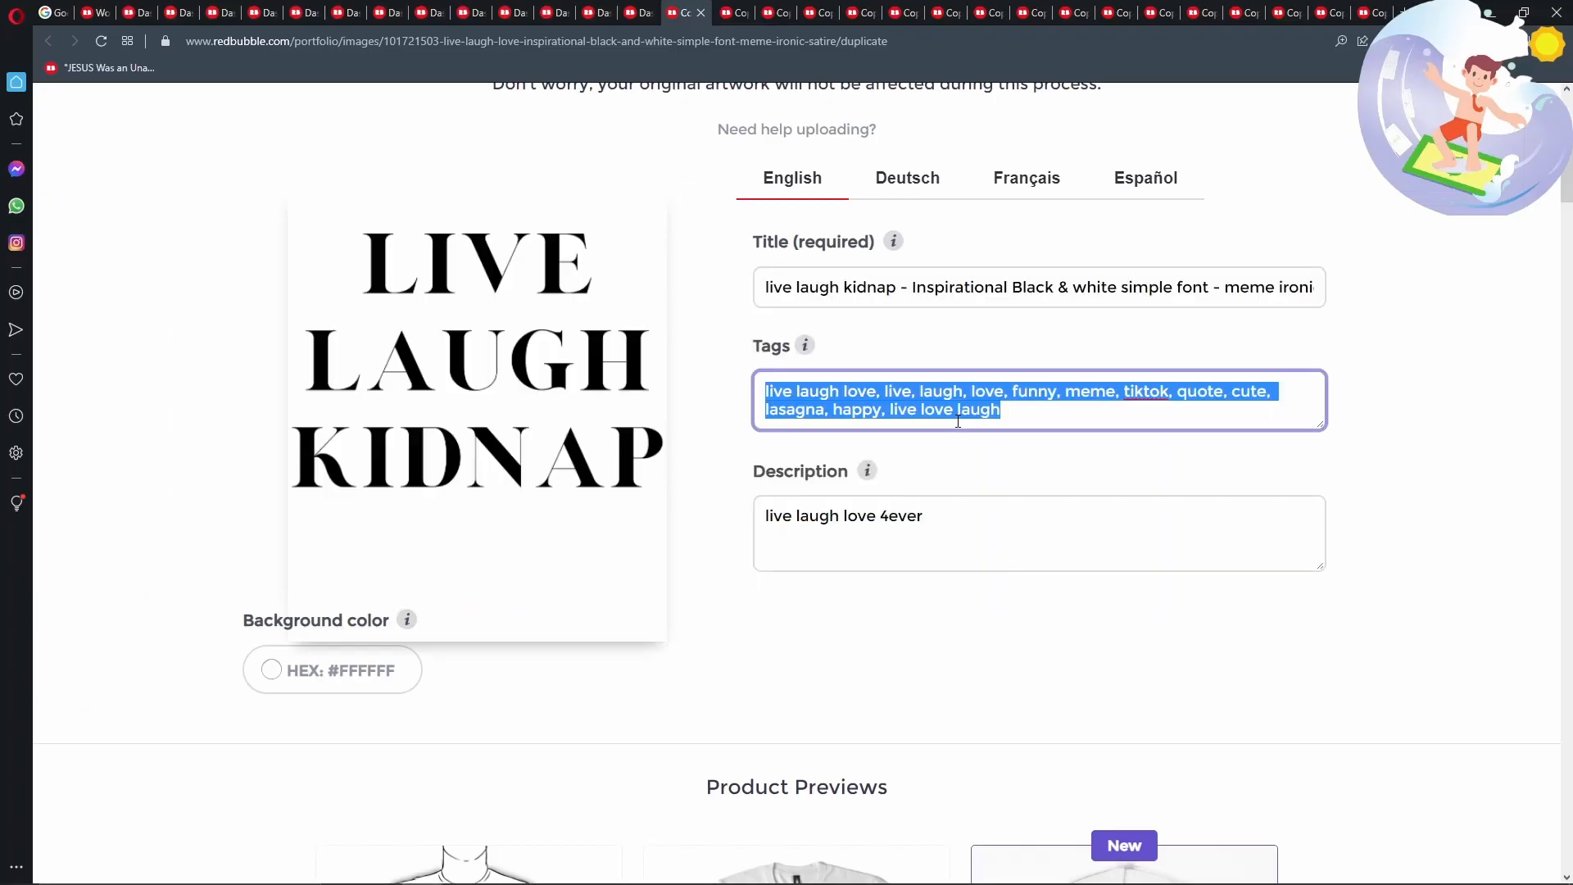
key(ctrl+v)
Confirm the right to sell the kidnap work and save it
scroll(958, 420, down, 20)
click(318, 435)
click(1182, 538)
key(alt+Tab)
key(alt+Tab)
Open the next copy of the work and copy the "live laugh lasagna" keyword from the spreadsheet
click(723, 12)
key(alt+Tab)
key(alt+Tab)
click(779, 410)
click(80, 723)
key(ctrl+c)
Locate the downloaded LIVE LAUGH LASAGNA image within the Italia Quotes Redbubble designs folder
drag(528, 697, 1116, 477)
key(alt+Tab)
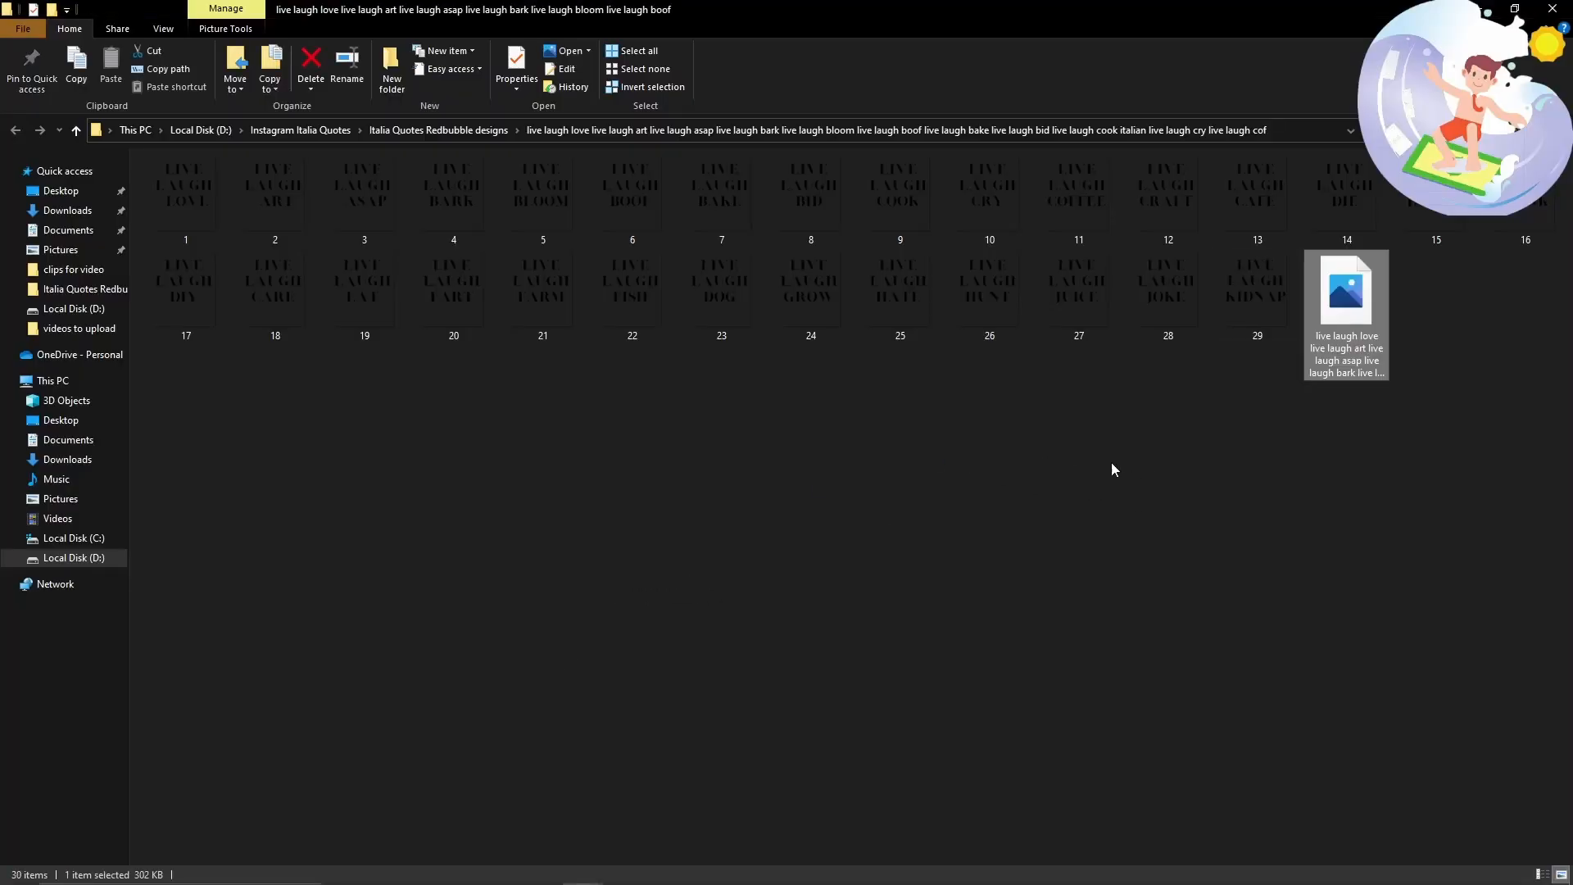
key(alt+Tab)
key(alt+Tab)
key(alt+Tab)
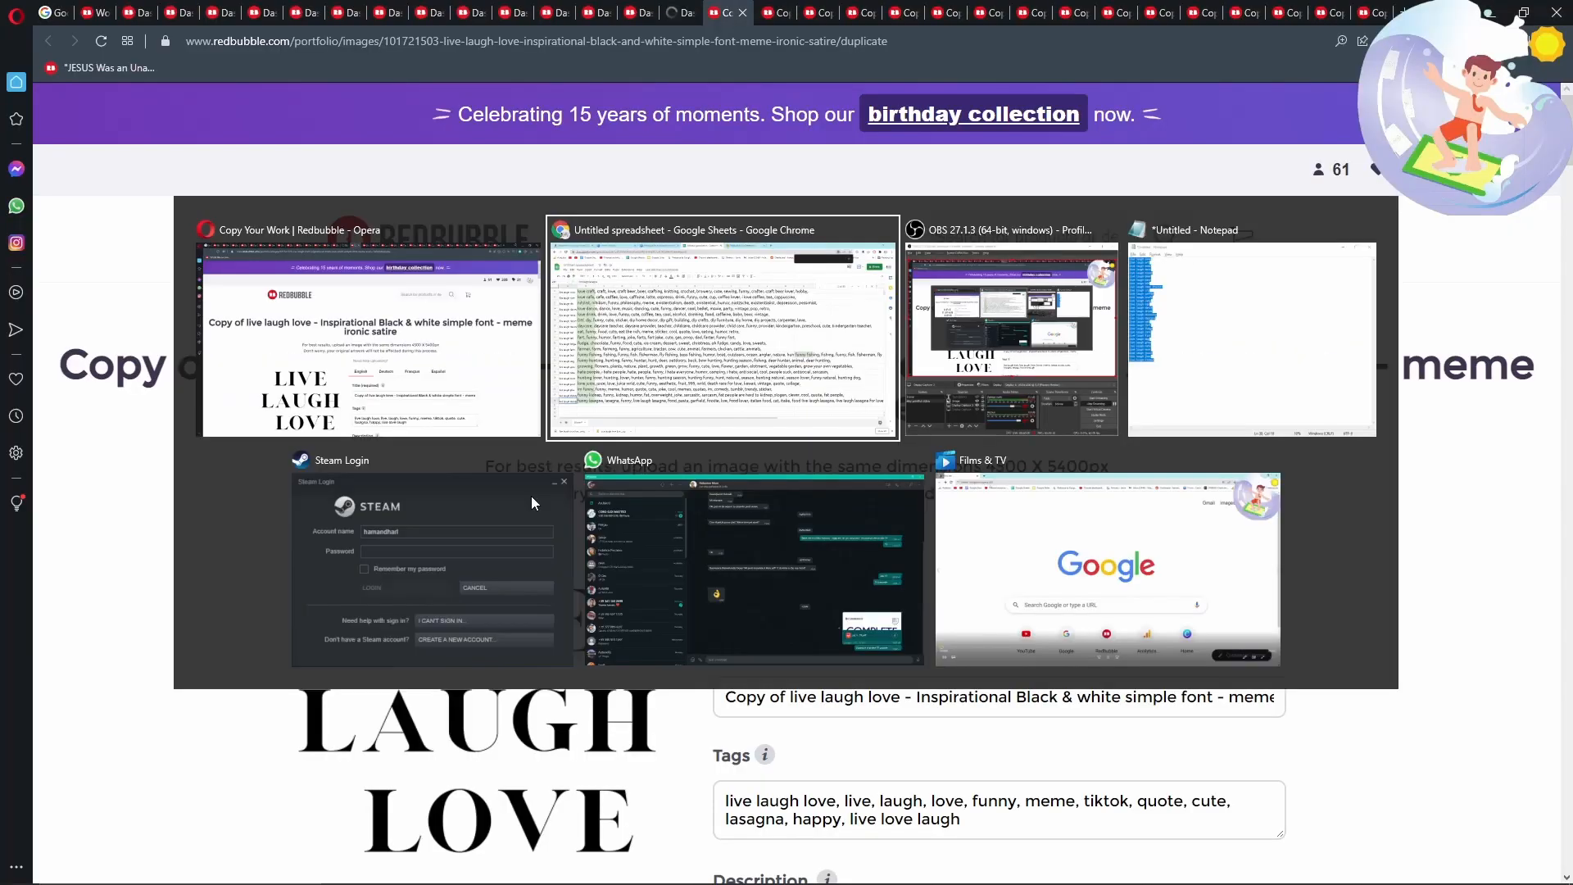
click(175, 861)
click(197, 817)
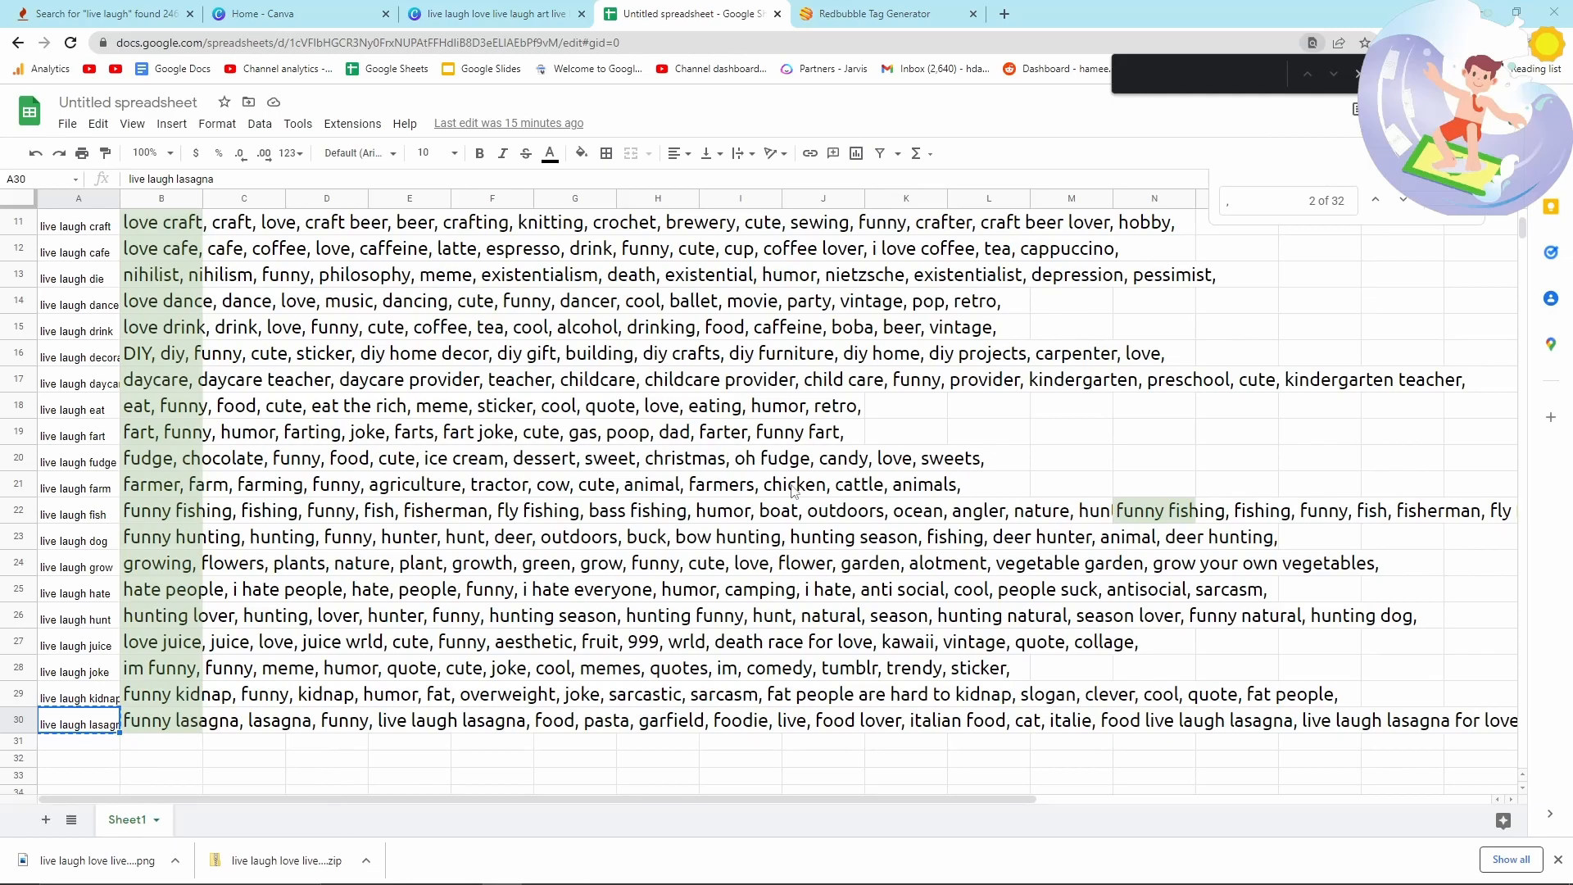
key(alt+Tab)
key(alt+Tab)
click(898, 562)
key(l)
scroll(891, 545, up, 10)
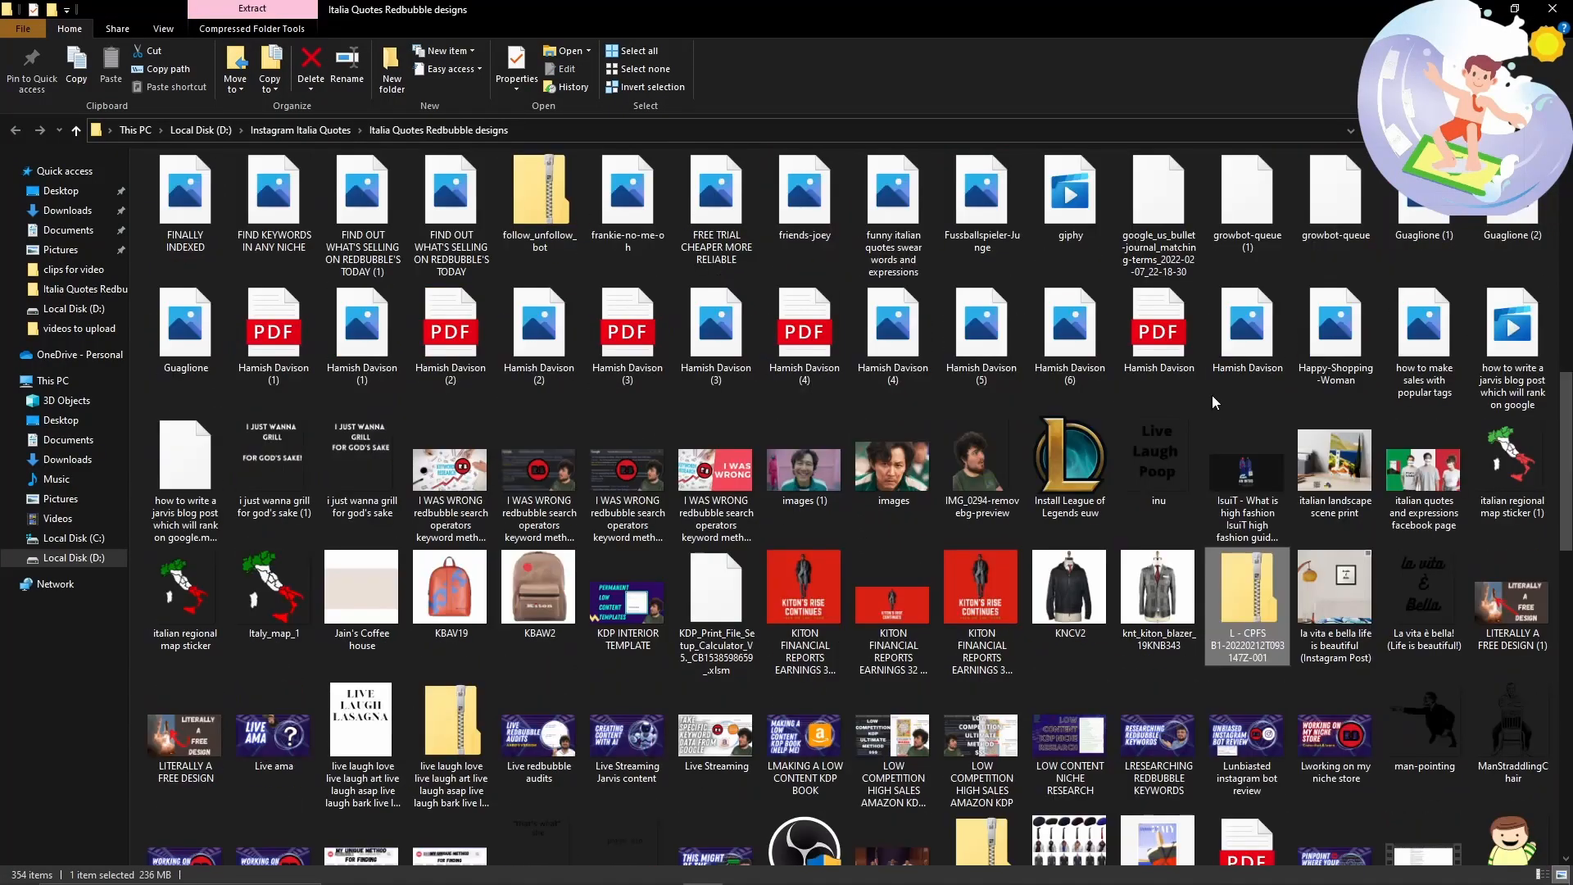
double_click(719, 246)
Try to replace the artwork in the open copy with the LIVE LAUGH LASAGNA image from the designs folder
key(alt+Tab)
key(alt+Tab)
key(alt+Tab)
key(alt+Tab)
mouse_move(1336, 327)
mouse_down()
mouse_move(923, 552)
mouse_move(1366, 330)
mouse_up()
key(alt+Tab)
key(alt+Tab)
scroll(1196, 499, down, 3)
drag(1195, 506, 403, 764)
right_click(766, 10)
click(735, 12)
scroll(664, 464, down, 2)
key(alt+Tab)
drag(1345, 303, 407, 687)
key(alt+Tab)
scroll(508, 622, up, 1)
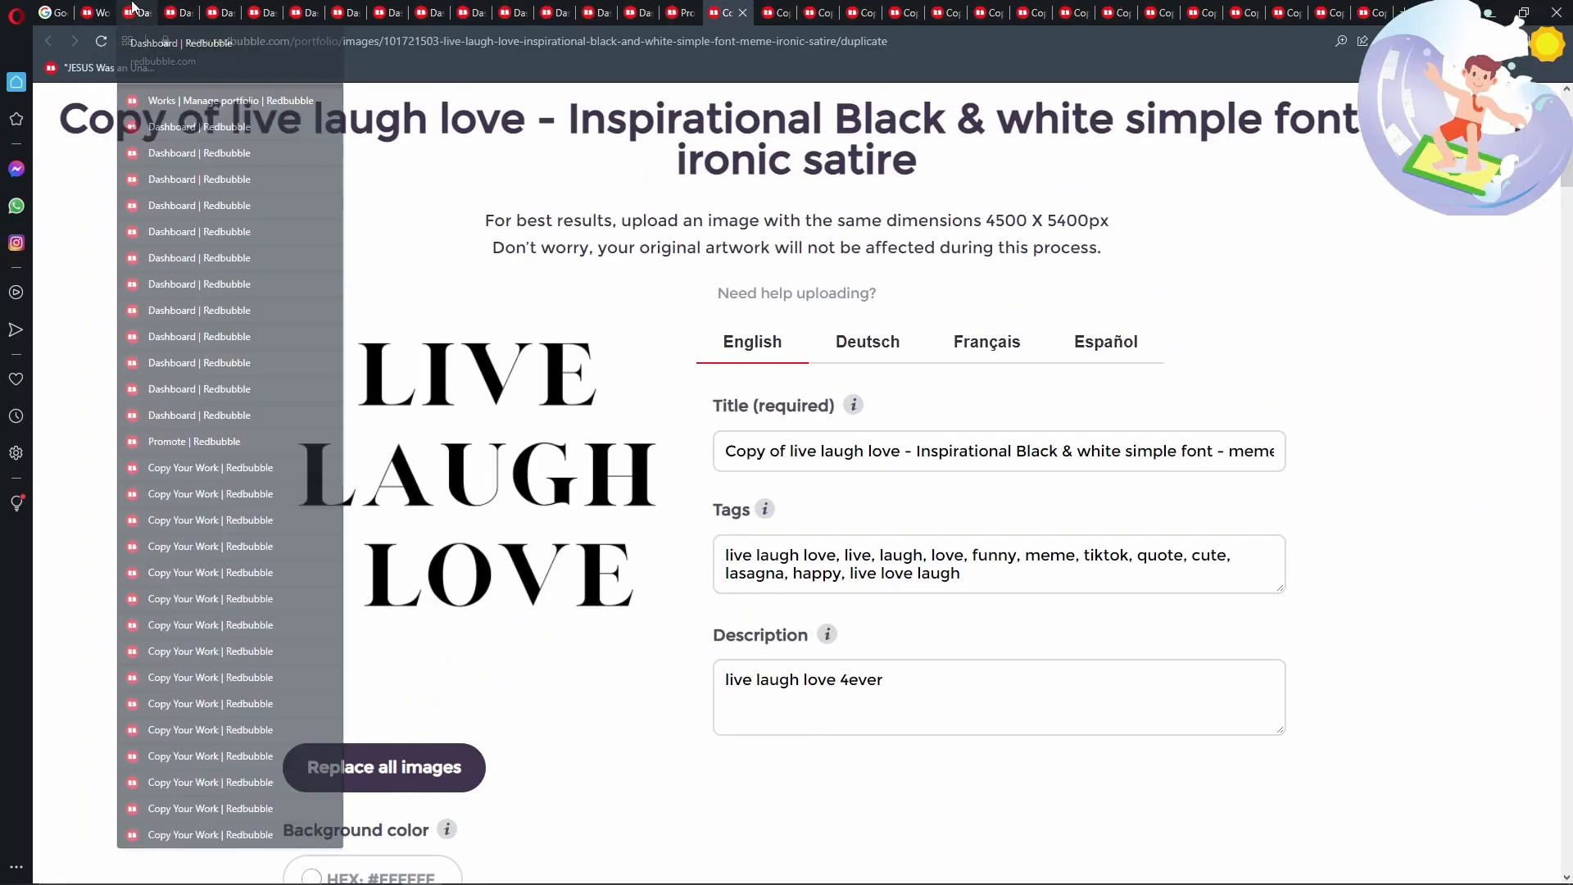